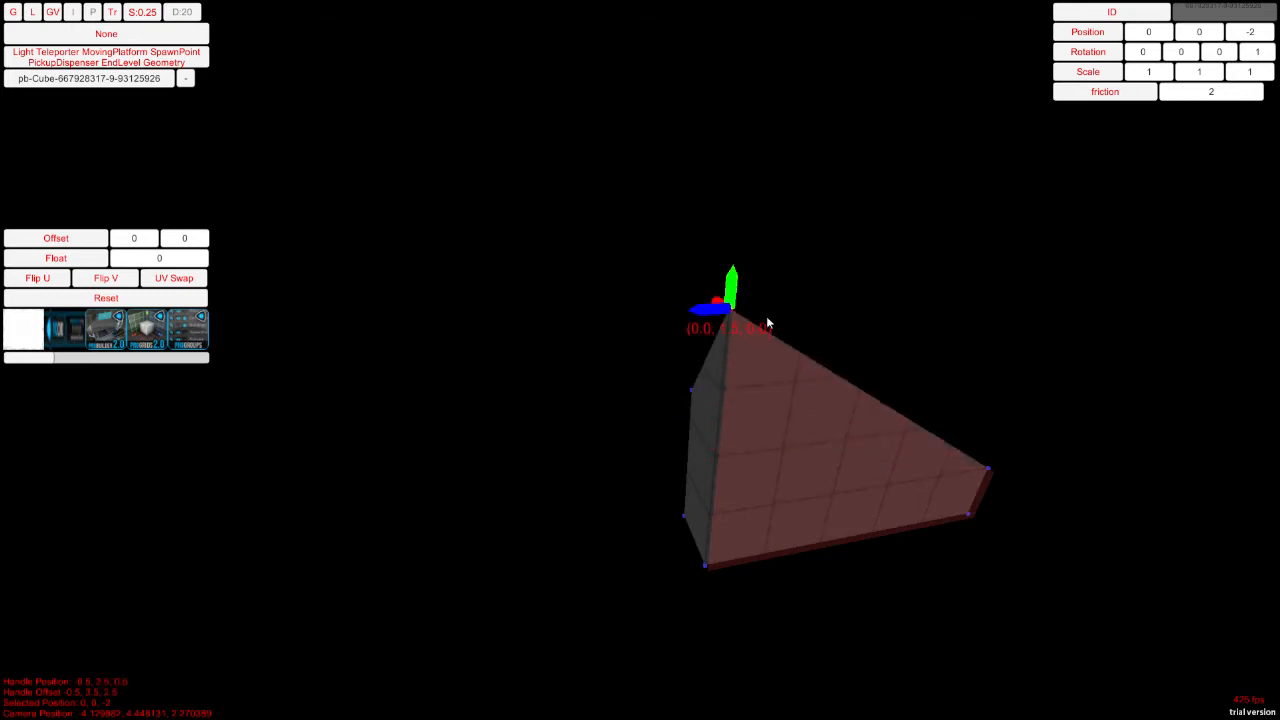
Step: Set the wedge's pivot at its topmost corner vertex and check it in transform mode
left_click(751, 398)
left_click(701, 395)
left_click(733, 350)
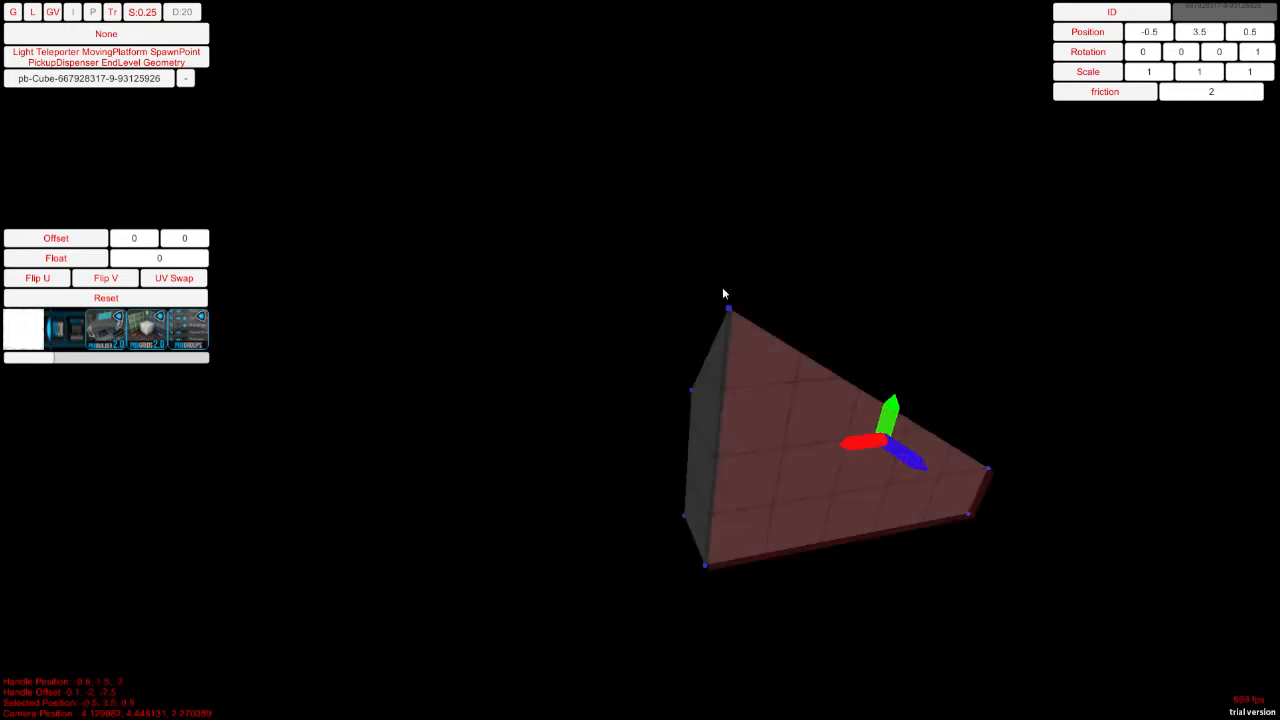
left_click(727, 306)
left_click(756, 381)
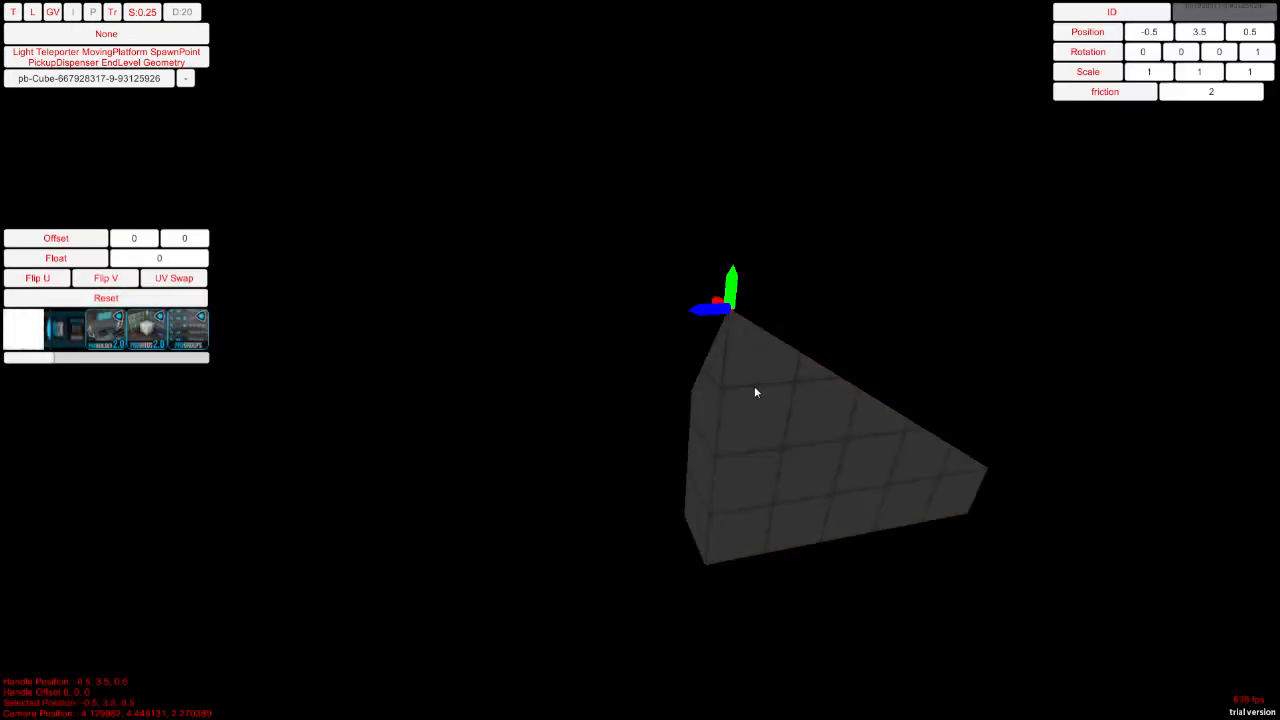
left_click(738, 361)
Step: Select the two upper vertices of the wedge's tall end and collapse them into one
key("w")
key("a")
right_click_drag(686, 380, 967, 388)
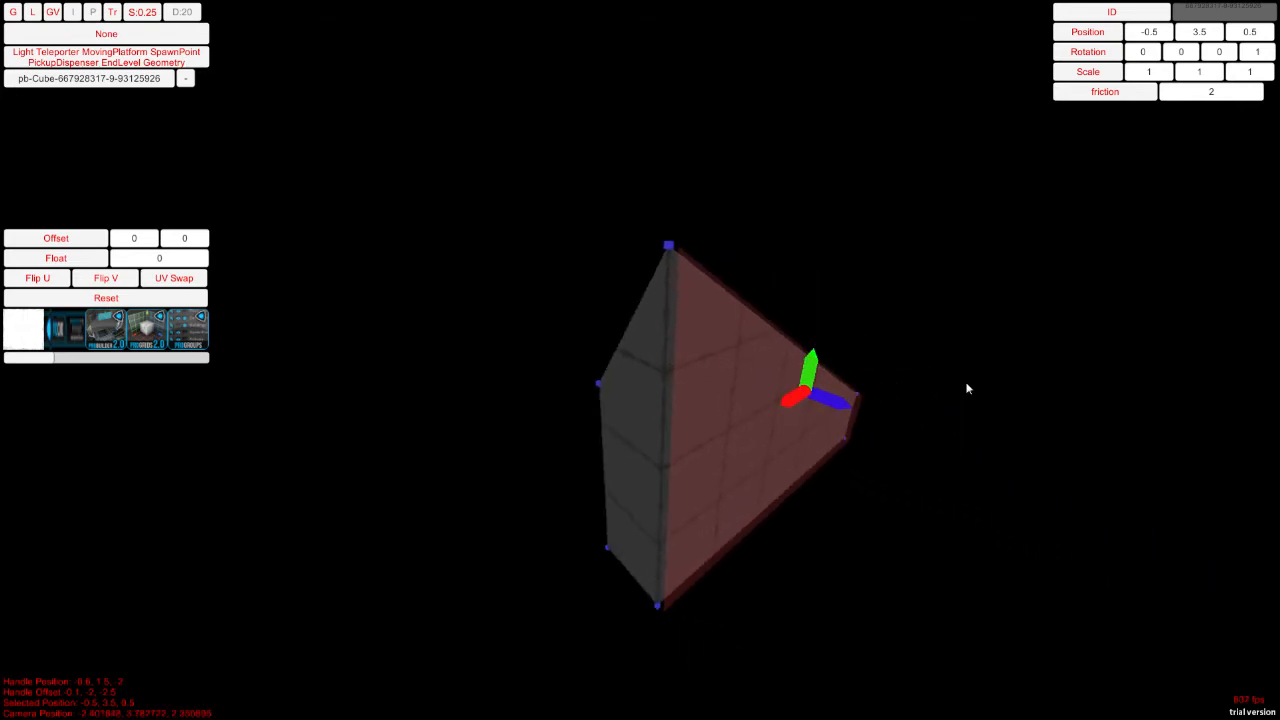
key("a")
right_click_drag(674, 382, 808, 389)
left_click(687, 384)
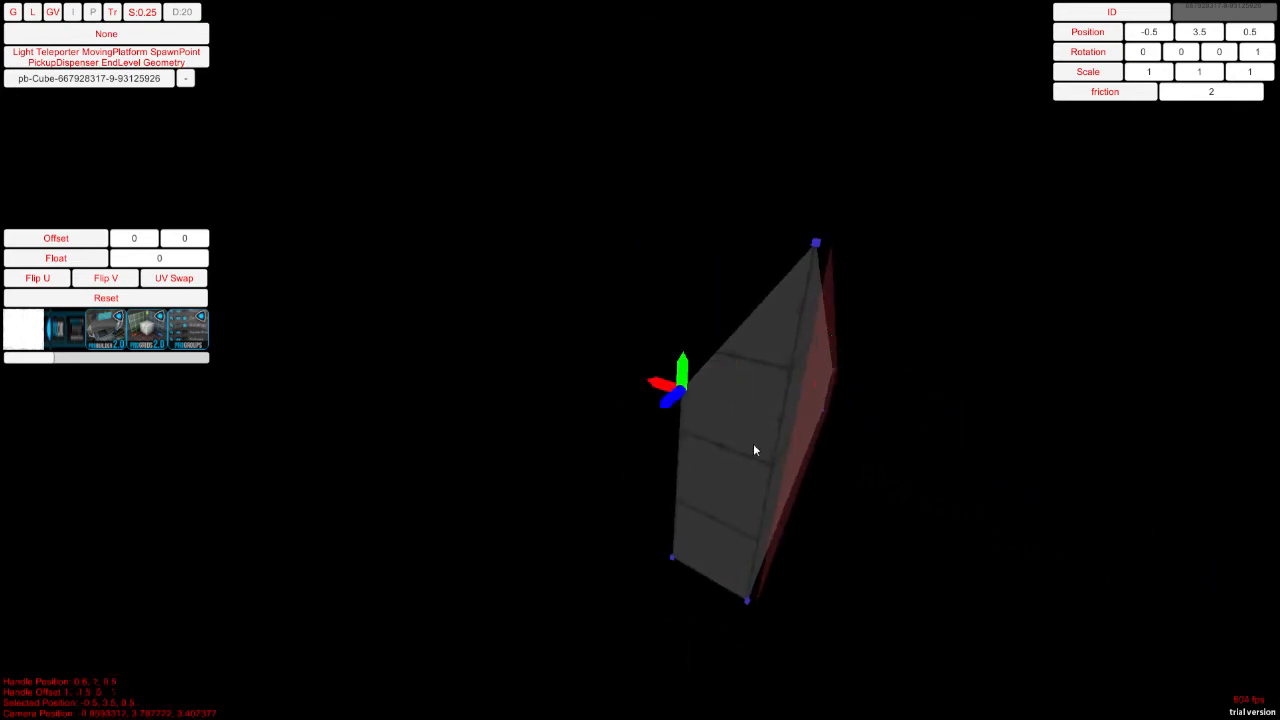
left_click_drag(862, 275, 863, 280, "shift")
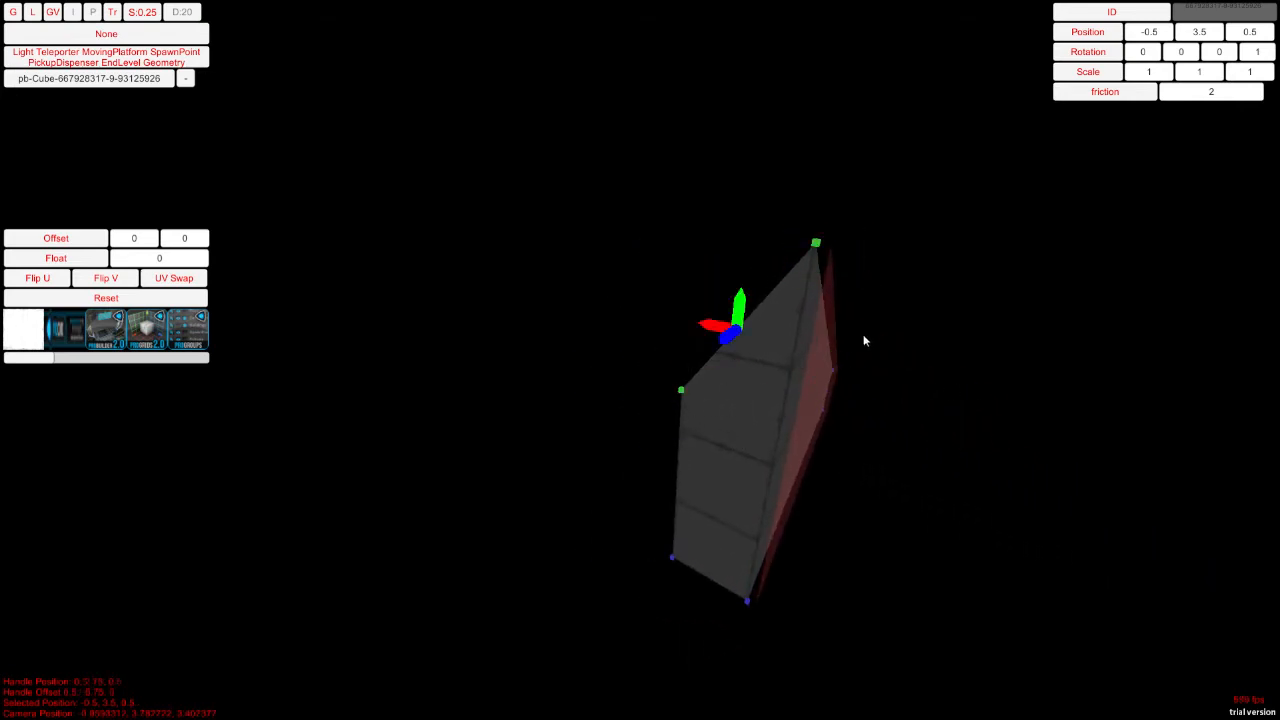
key("c")
Step: Select the wedge's large side face, try the sample textures on it and apply the ProGroups texture
left_click(753, 397)
key("d")
right_click_drag(753, 397, 209, 338)
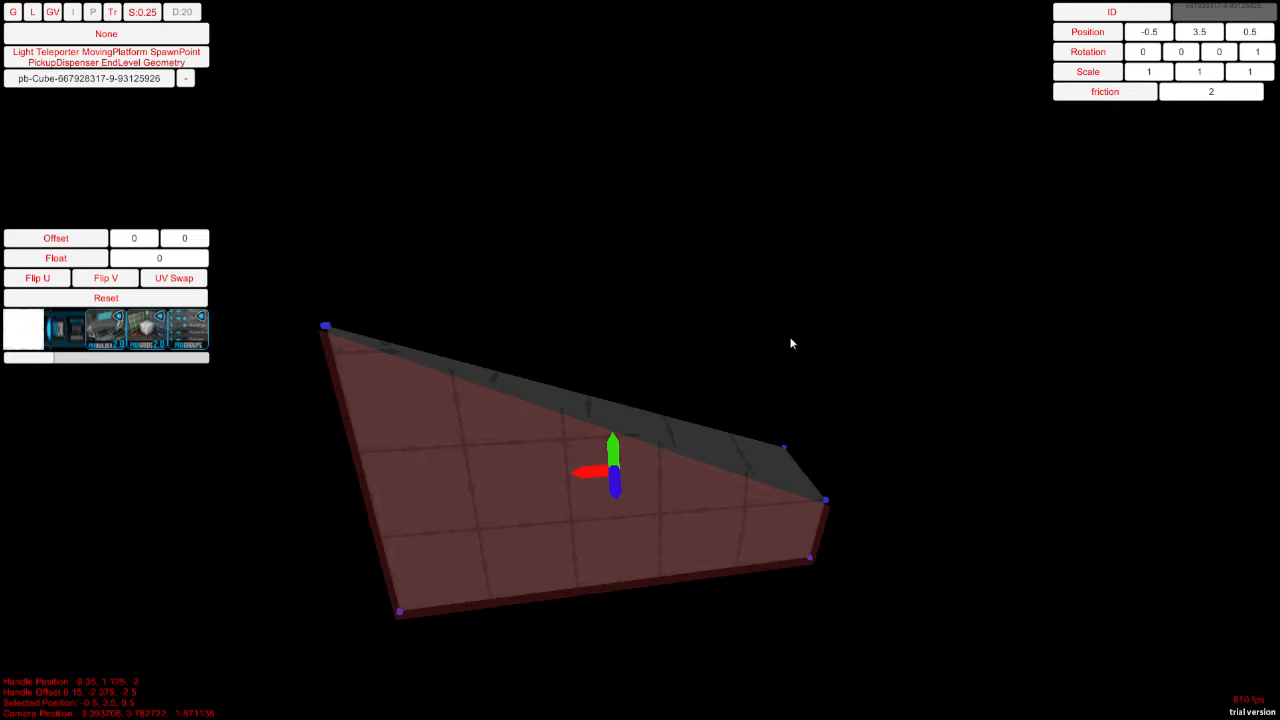
right_click_drag(790, 343, 669, 357)
left_click(97, 330)
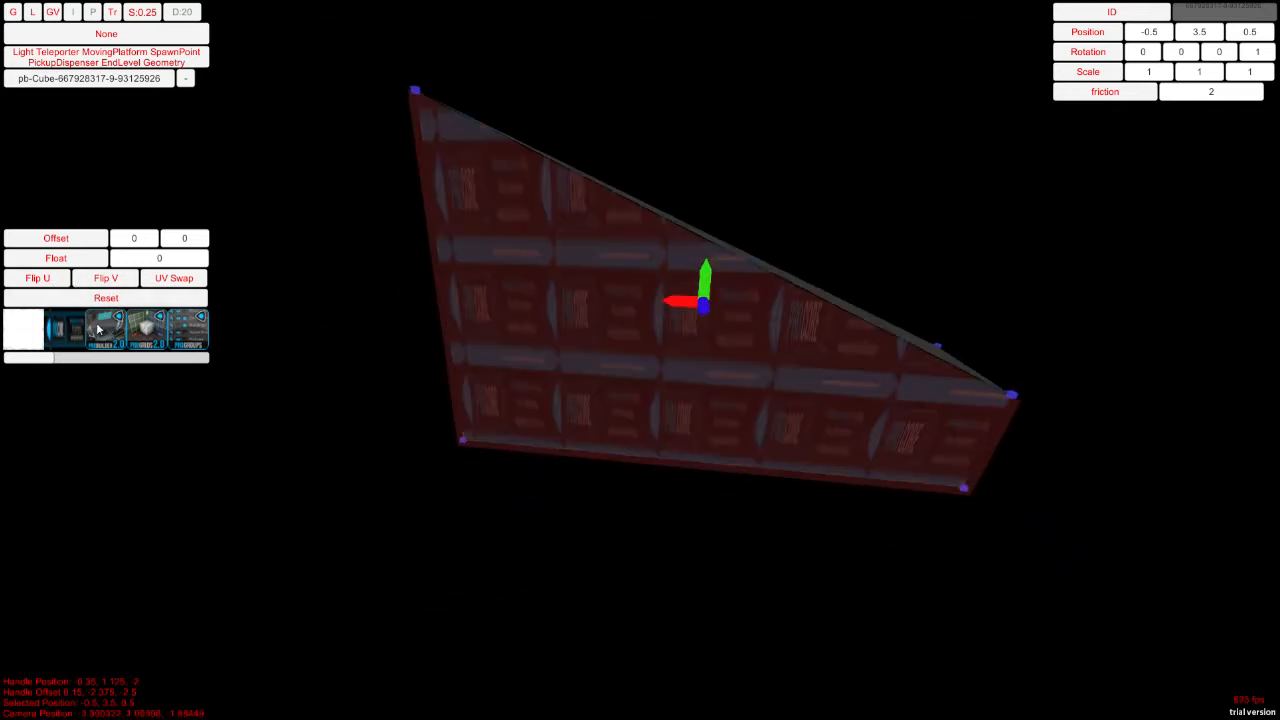
left_click(103, 330)
left_click(171, 329)
left_click_drag(90, 361, 60, 362)
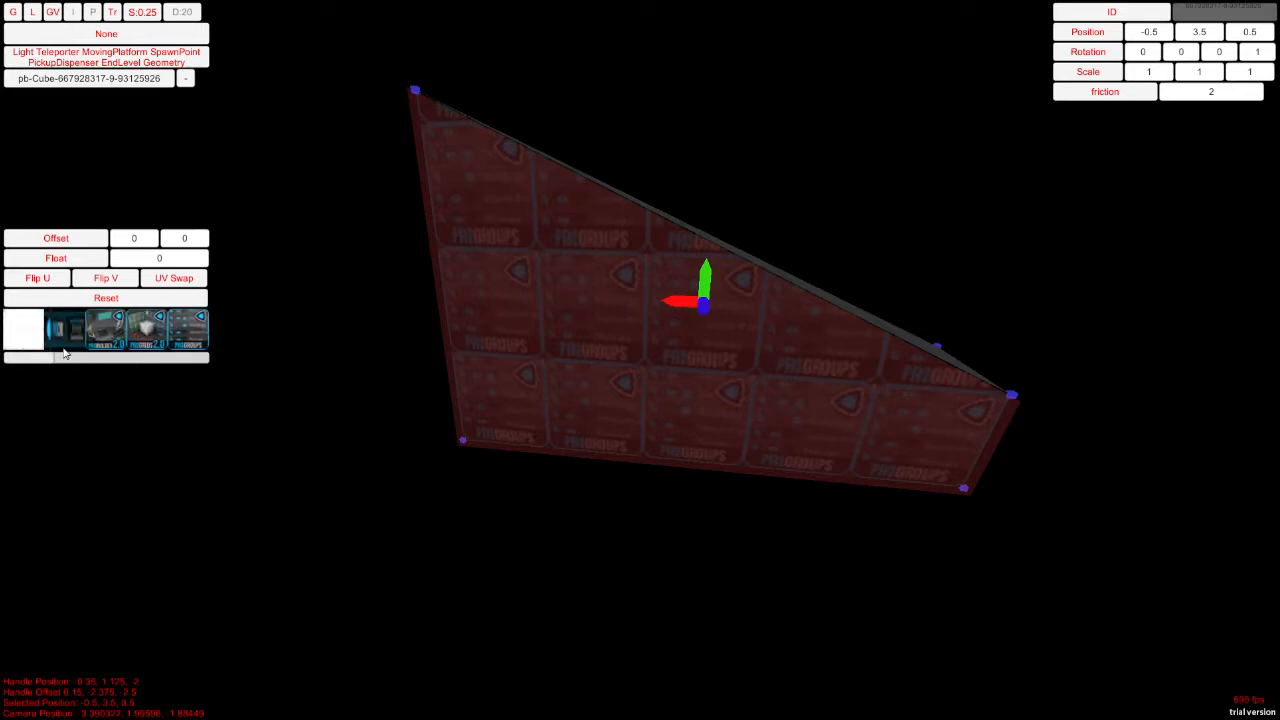
Step: Try Flip V, UV Swap and Flip U on the side face's texture and reset the mapping
left_click(117, 283)
left_click(160, 292)
left_click(168, 282)
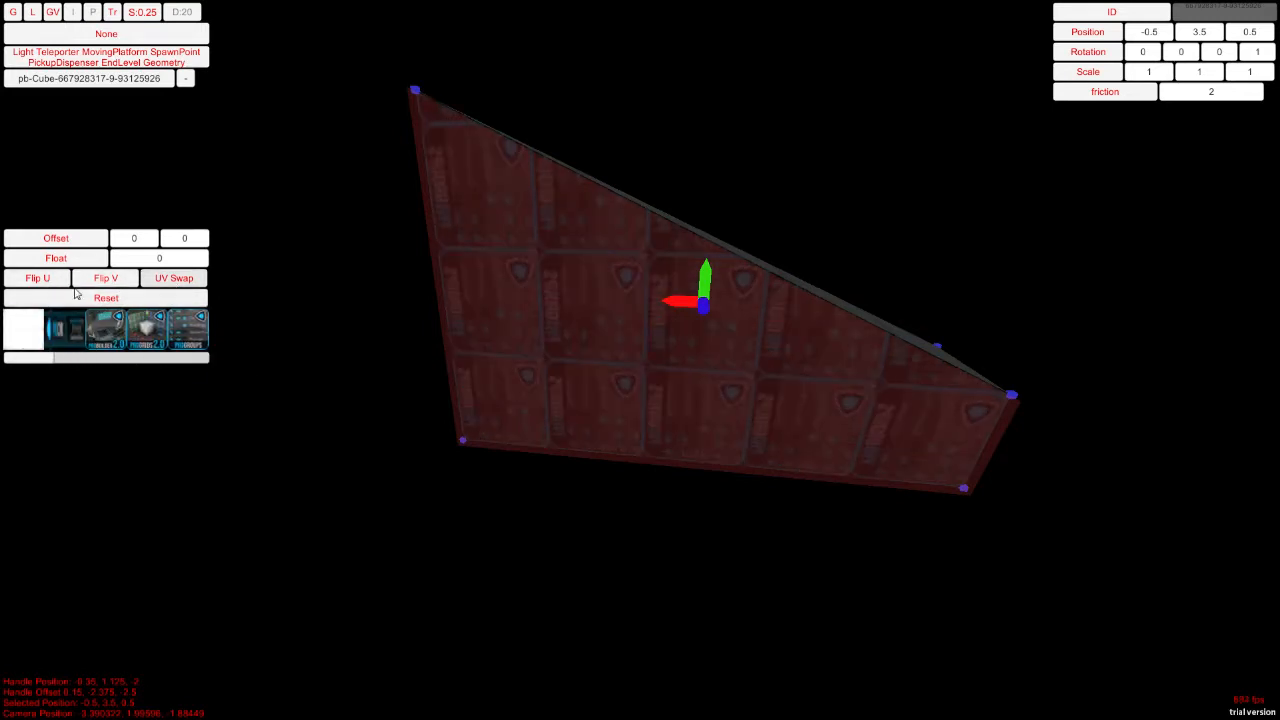
left_click(48, 283)
left_click(104, 297)
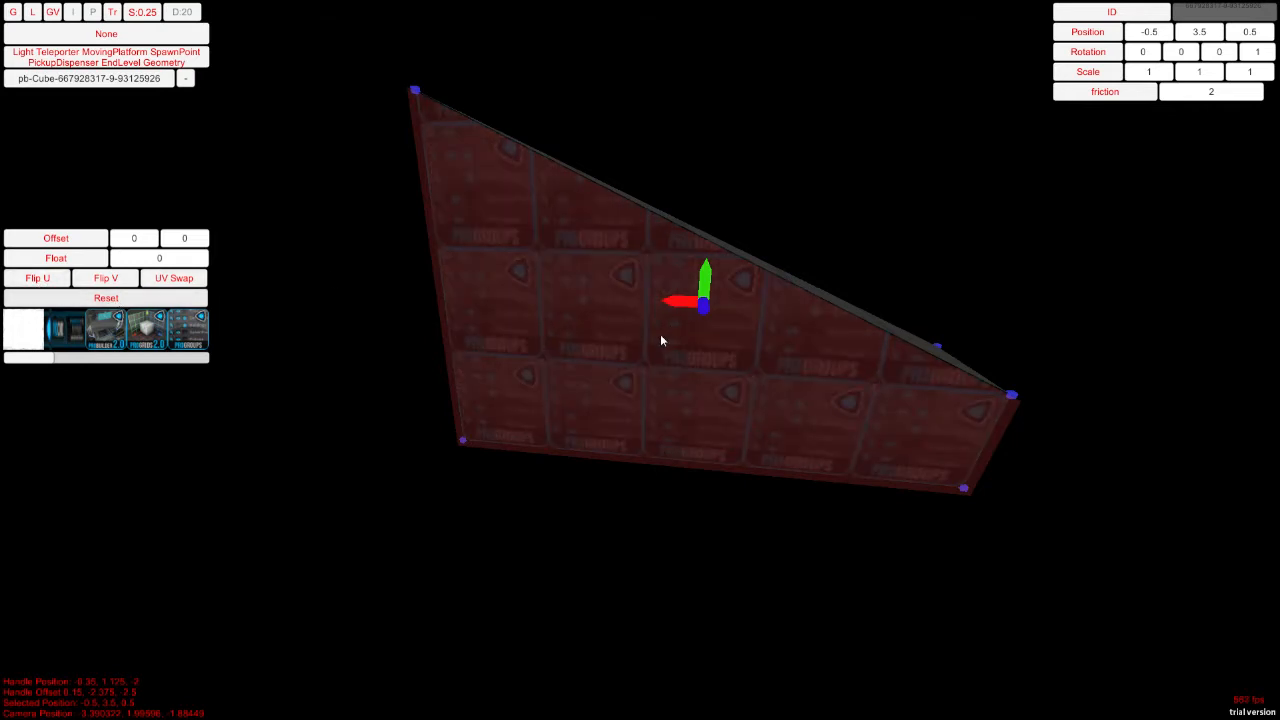
Step: Switch to UV editing and adjust the side face's texture to an offset of about -0.08, -0.32 and a rotation of about 2.5
key("g")
left_click_drag(702, 282, 704, 382)
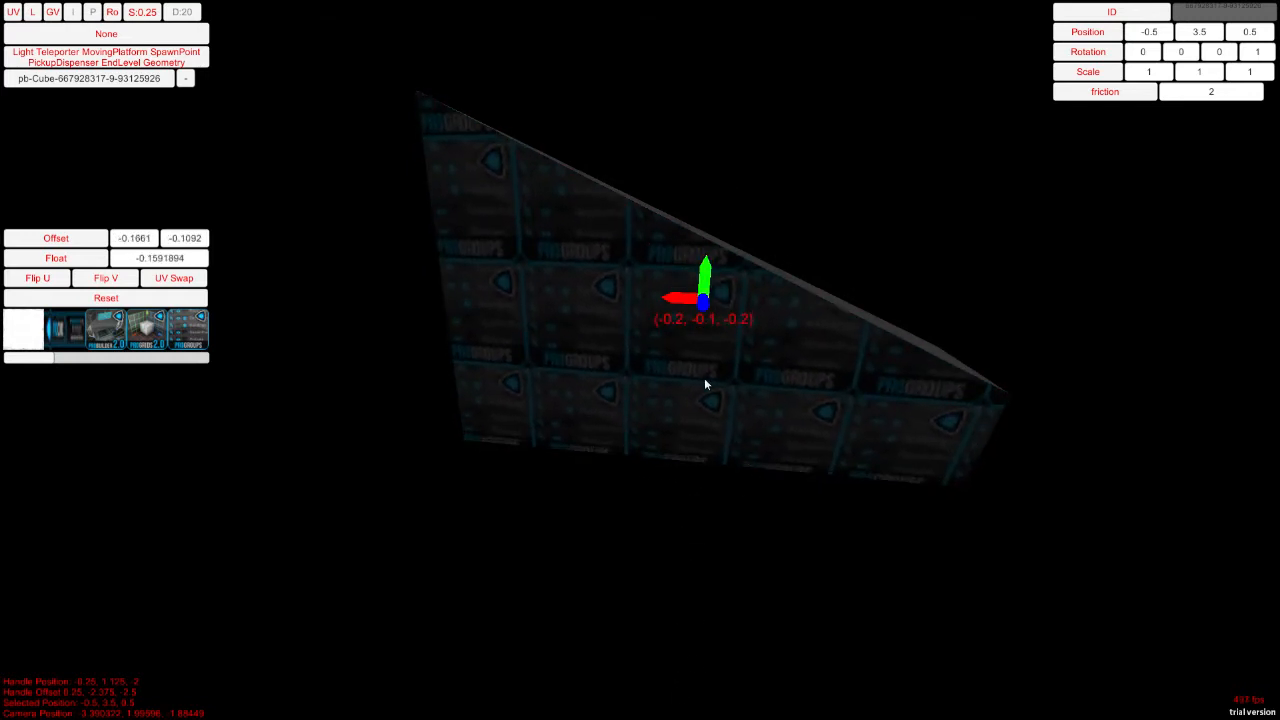
left_click_drag(682, 298, 676, 338)
right_click_drag(905, 321, 320, 341)
left_click_drag(605, 331, 1126, 201)
right_click_drag(840, 300, 1121, 250)
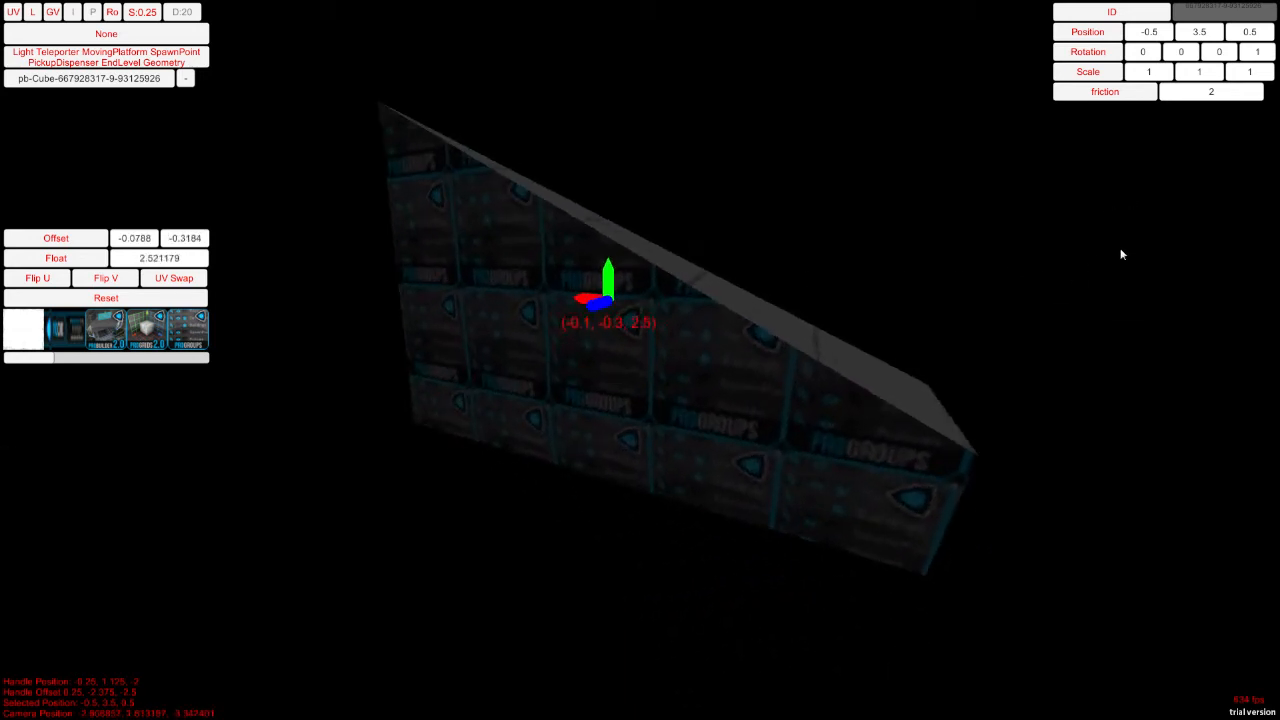
Step: Rotate the side face's texture to about -325 and shift its offset to about 0.71, -0.11
left_click_drag(606, 303, 797, 244)
left_click_drag(608, 282, 617, 371)
right_click_drag(617, 371, 751, 346)
key("a")
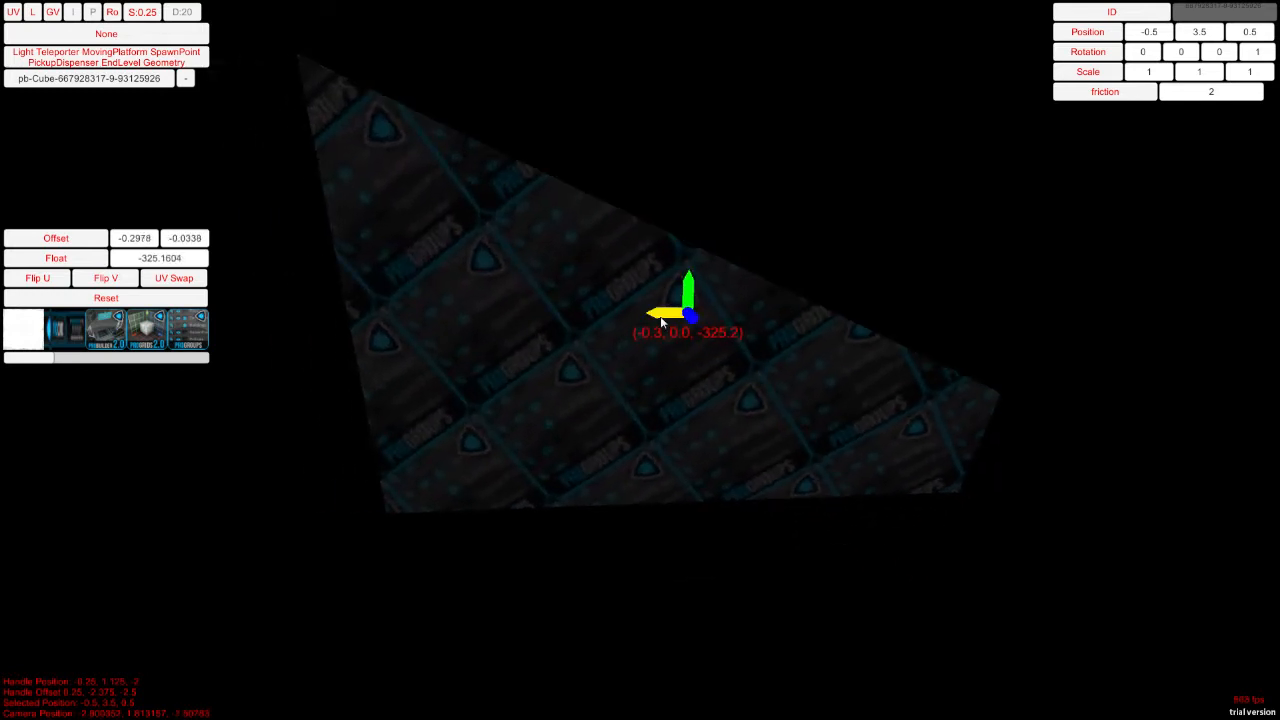
left_click_drag(661, 322, 1134, 271)
key("a")
right_click_drag(1134, 271, 176, 333)
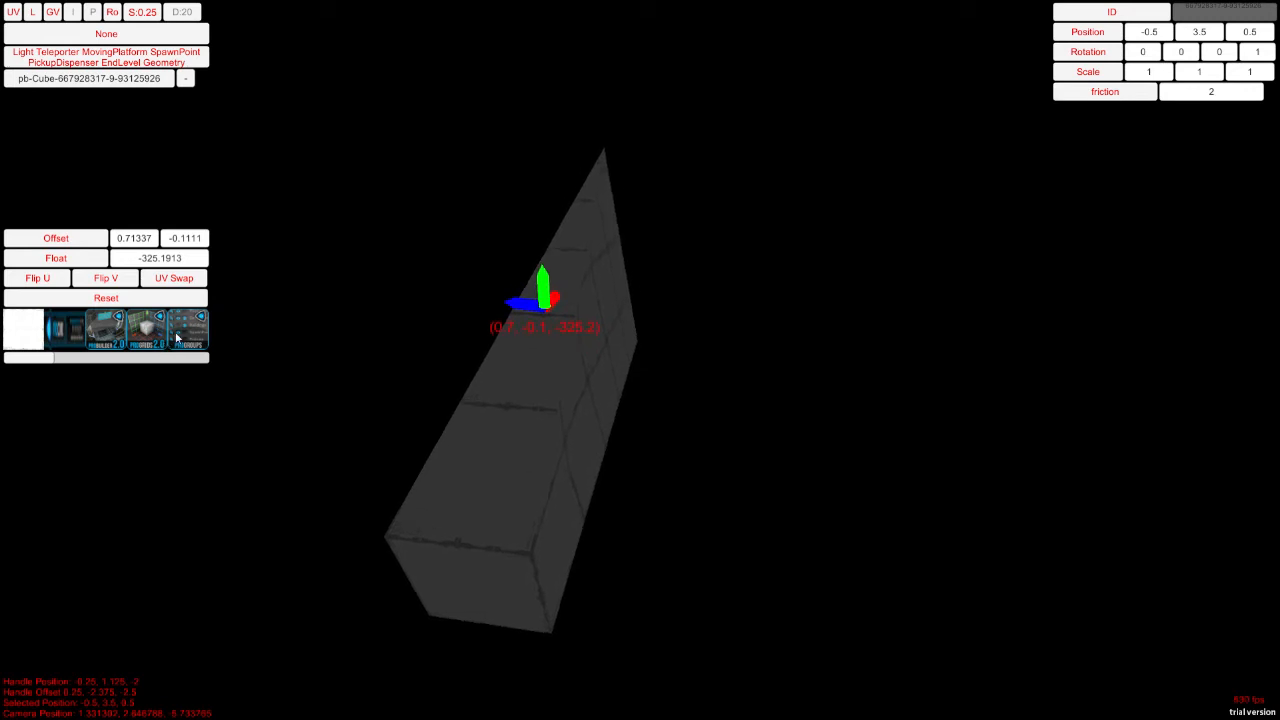
Step: Bring up the last textures in the palette and reset the side face's texture mapping
key("a")
key("e")
right_click_drag(828, 322, 864, 356)
left_click_drag(58, 359, 300, 368)
left_click(89, 300)
right_click_drag(326, 366, 720, 400)
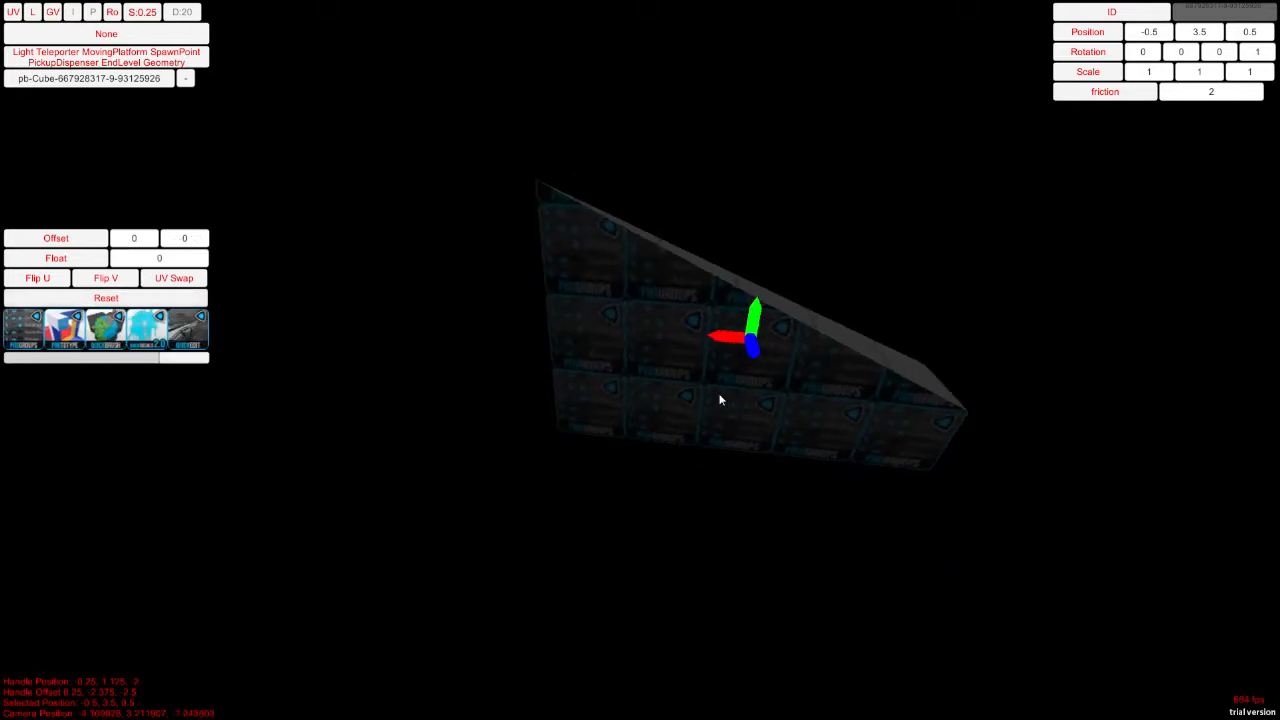
right_click_drag(410, 394, 463, 390)
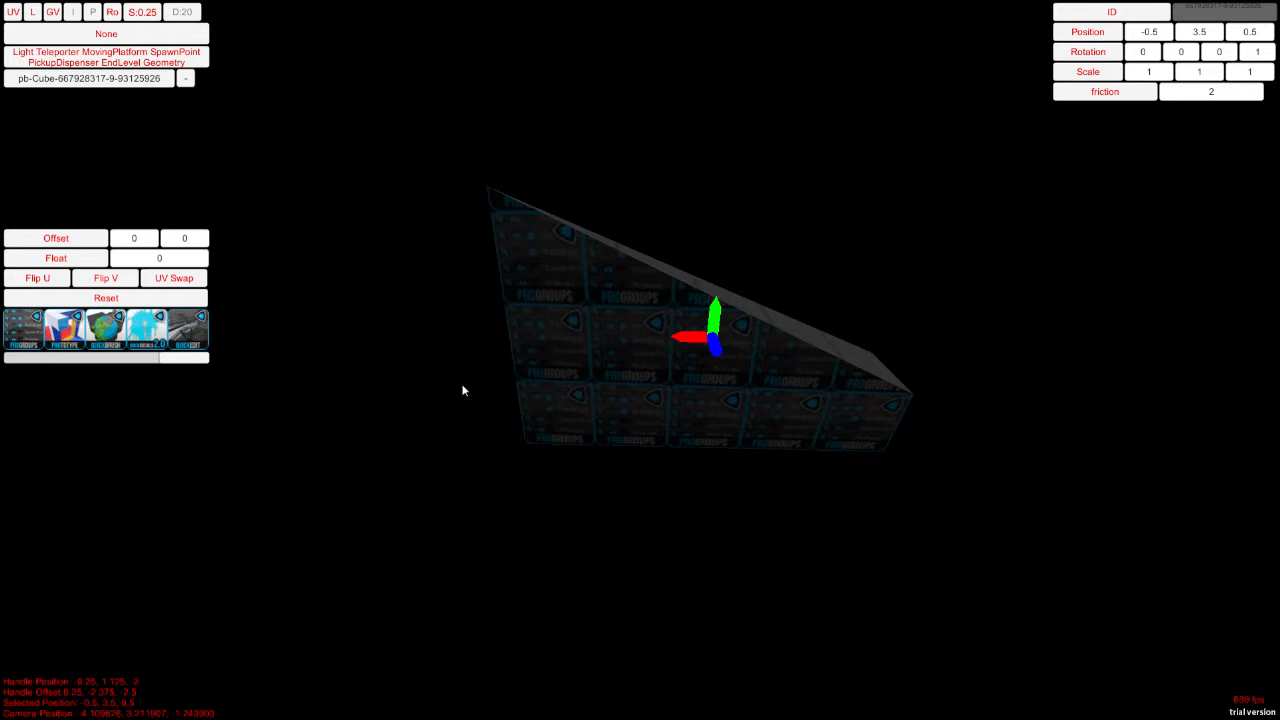
right_click_drag(507, 352, 488, 260)
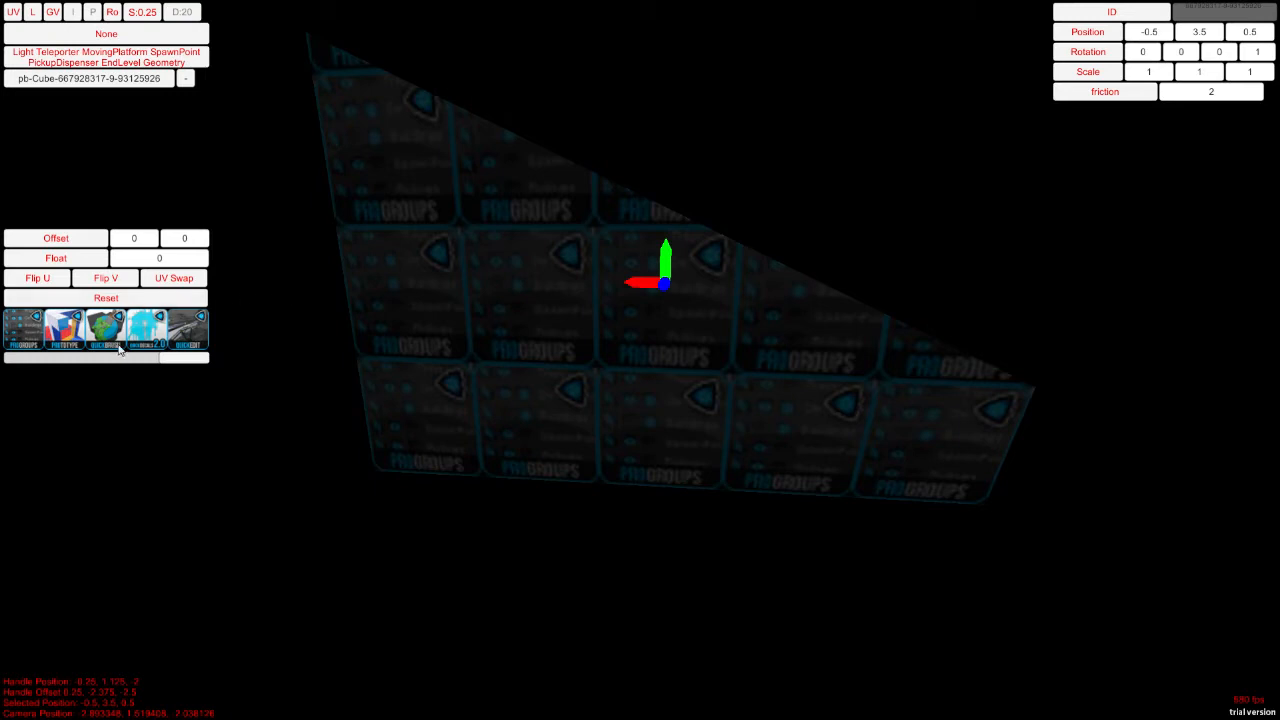
Step: Open the command console and list the available commands
key("grave")
type("/")
key("Return")
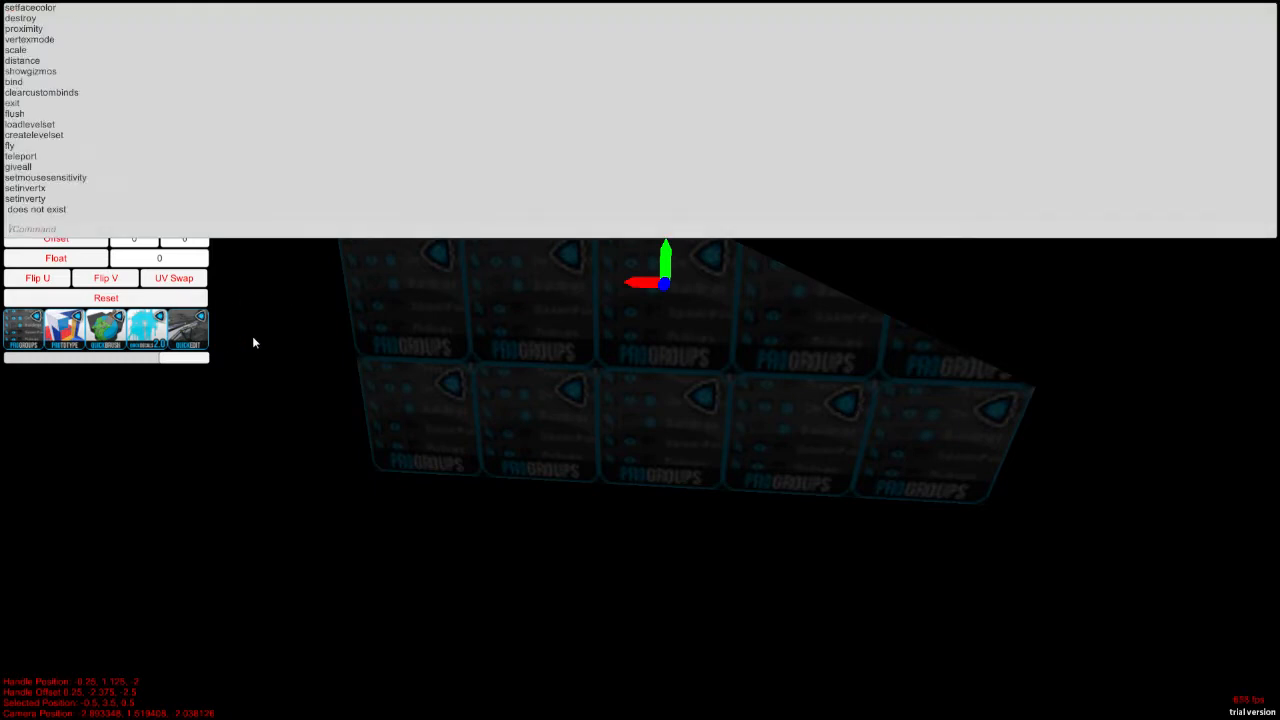
Step: Run the updatematerialfolder command to reload the materials and apply the new octagonal tile material to the side face
type("/up")
scroll(253, 343, "up", 3)
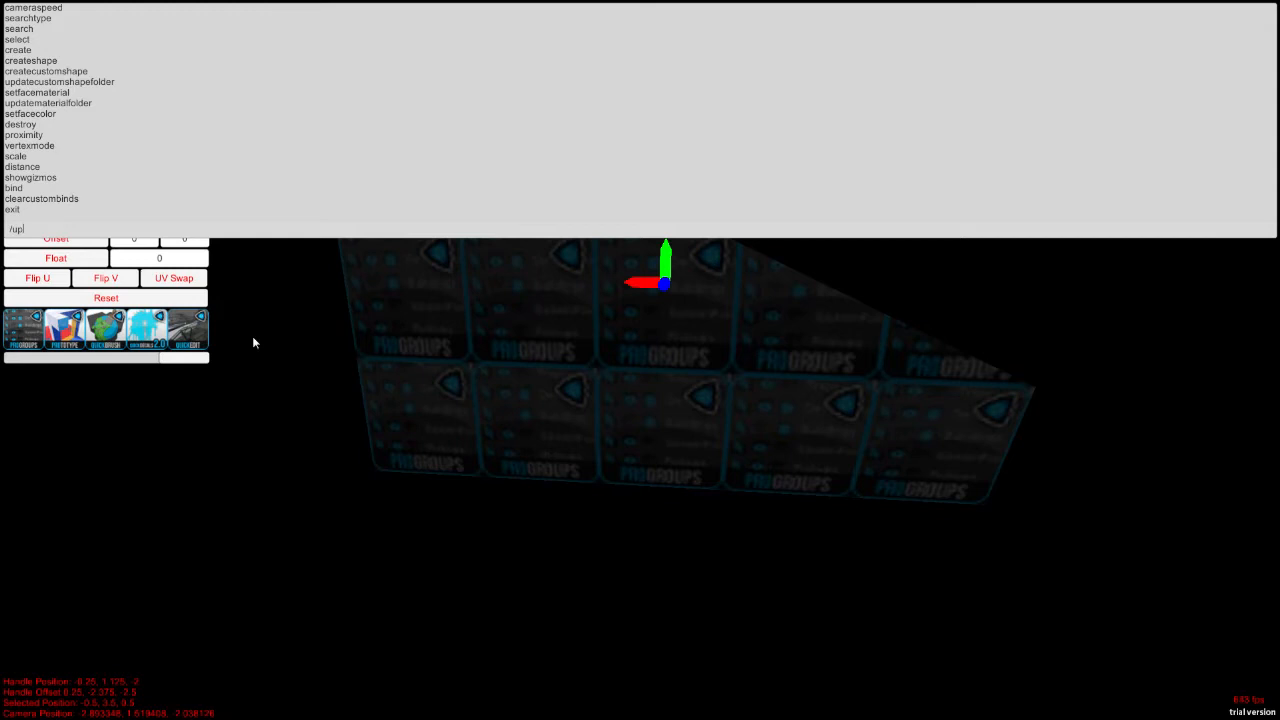
type("lfolder")
key("Return")
key("grave")
left_click(183, 331)
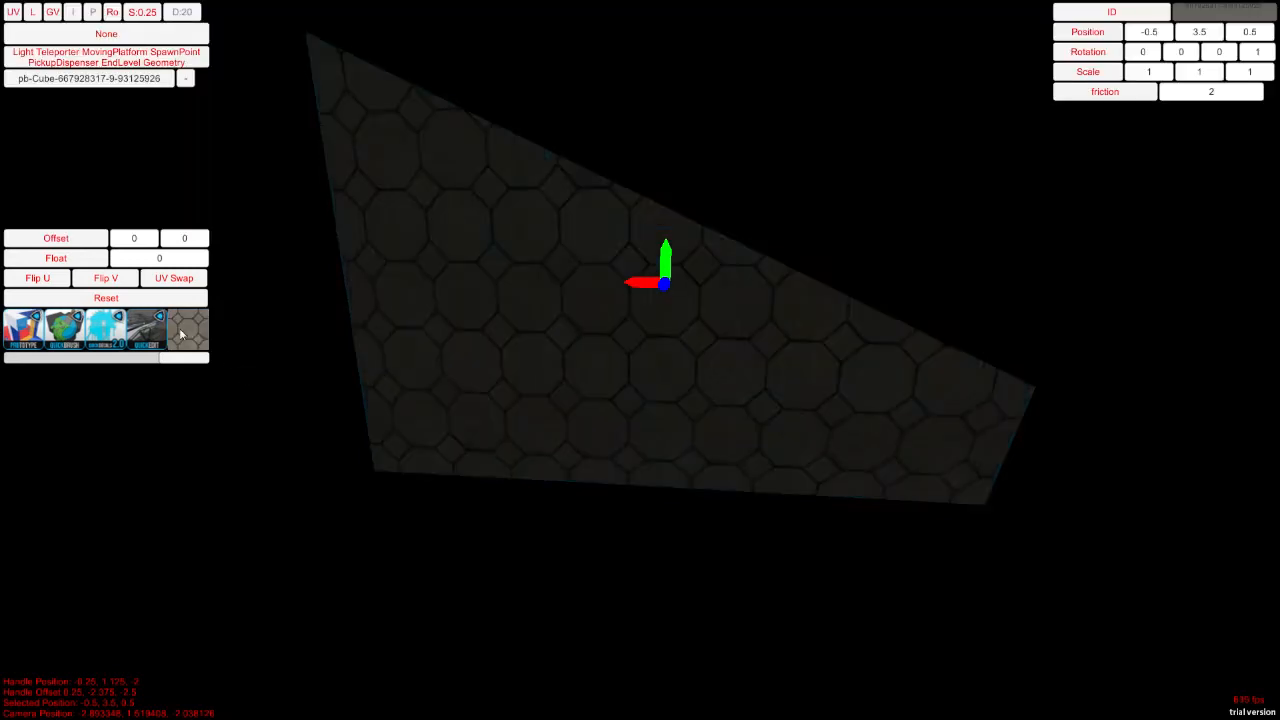
Step: Examine the tiled side face of the wedge from several angles
right_click_drag(750, 340, 236, 360)
key("d")
key("a")
key("s")
key("w")
key("a")
key("d")
key("s")
key("w")
key("d")
key("s")
key("d")
left_click_drag(185, 357, 287, 361)
key("a")
right_click_drag(520, 372, 751, 371)
Step: Color the side face with the console command /setfacecolor 200 20 10
key("grave")
type("/setfacecolor 2")
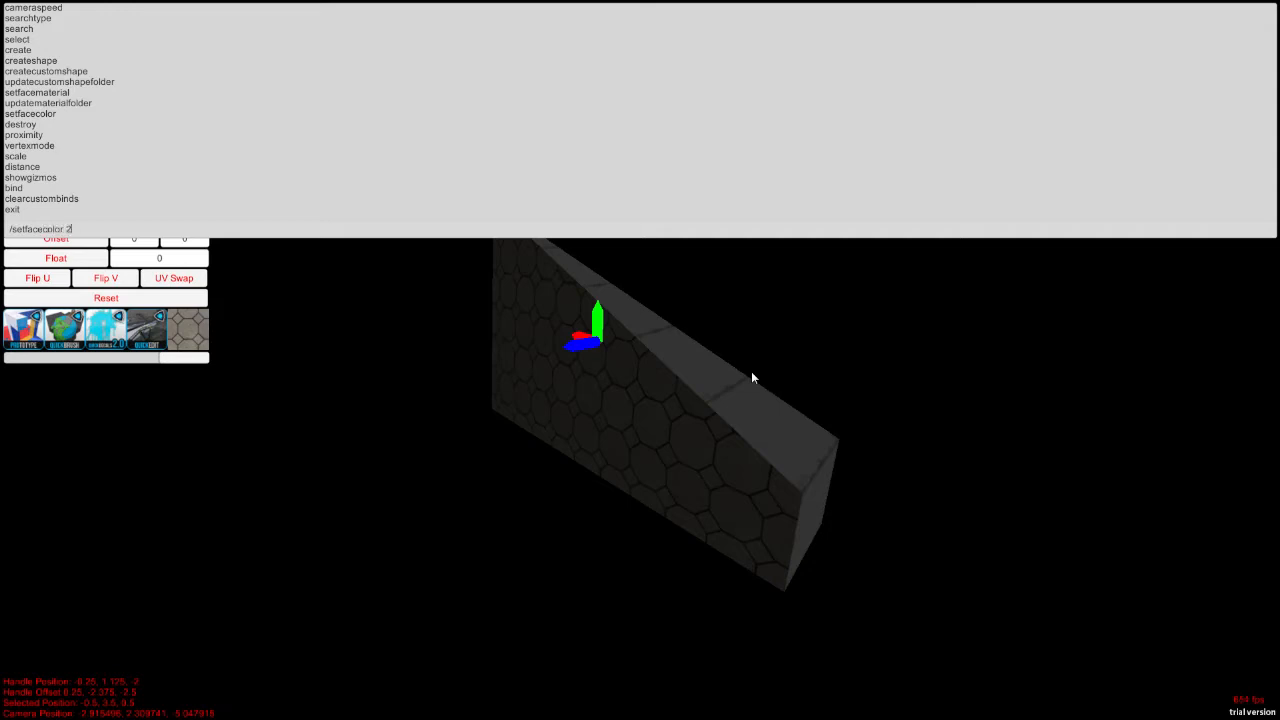
type("00 20 10")
key("Return")
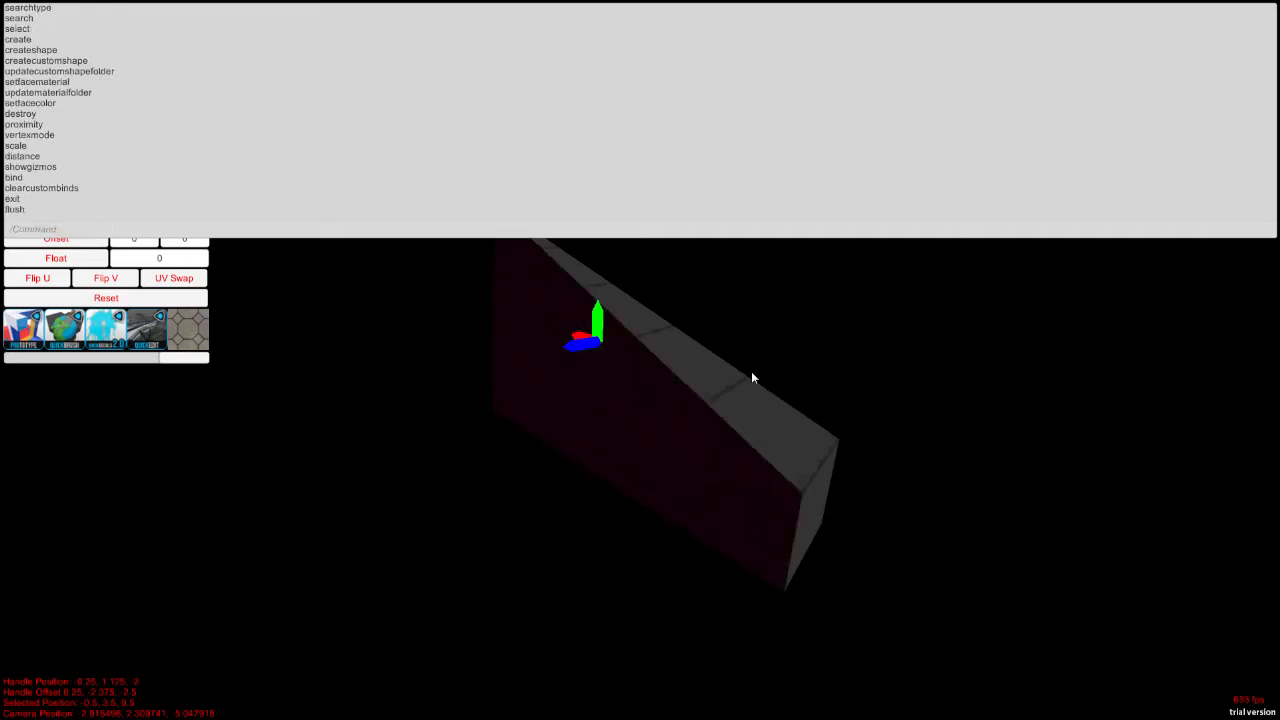
key("grave")
right_click_drag(751, 374, 697, 350)
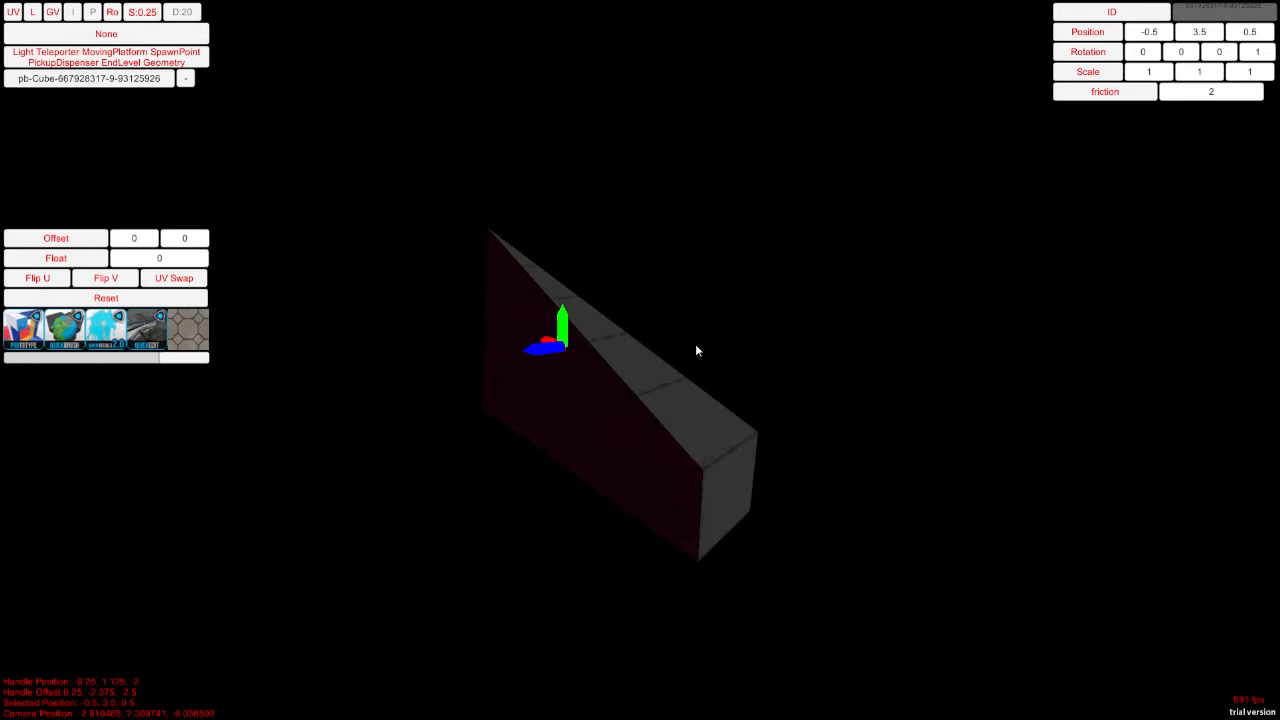
right_click_drag(697, 350, 857, 313)
Step: Return to geometry editing, select the two bottom vertices of the wedge's tall end and collapse them into one
key("g")
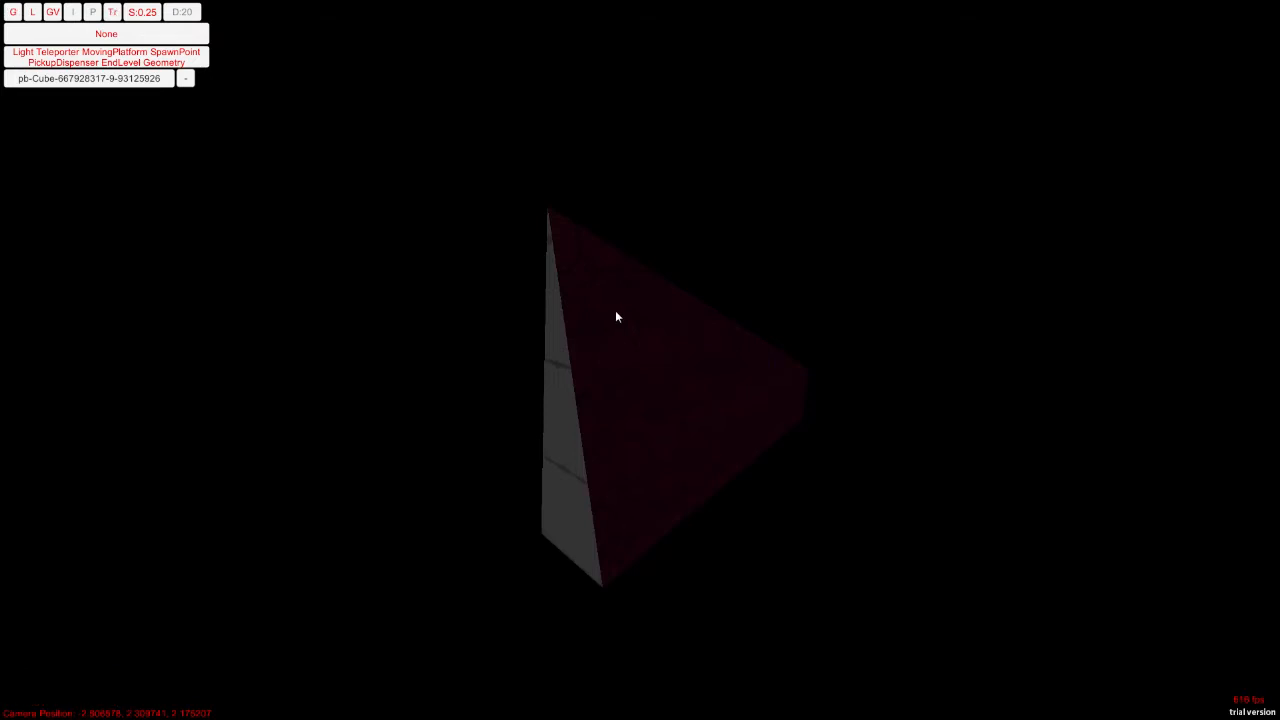
left_click(615, 310)
right_click_drag(615, 310, 672, 405)
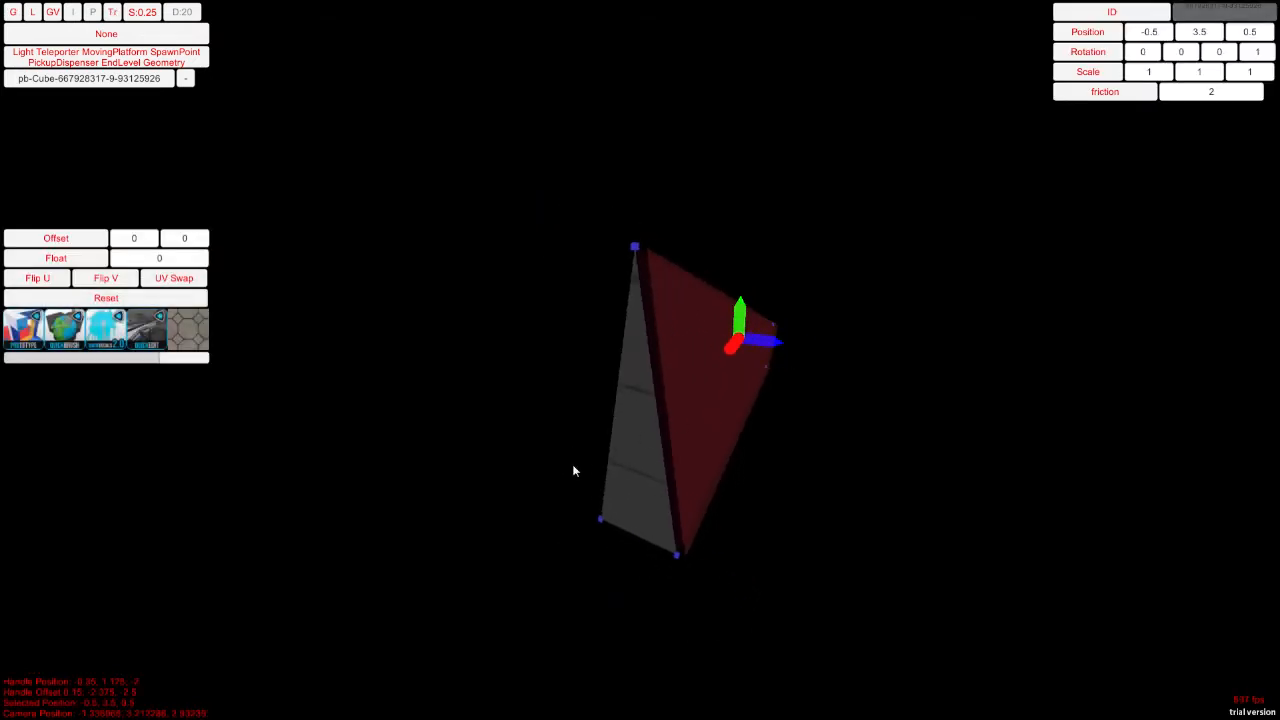
left_click_drag(572, 464, 801, 579)
right_click_drag(801, 579, 697, 546)
key("c")
Step: Delete the wedge's large colored side face
left_click(677, 449)
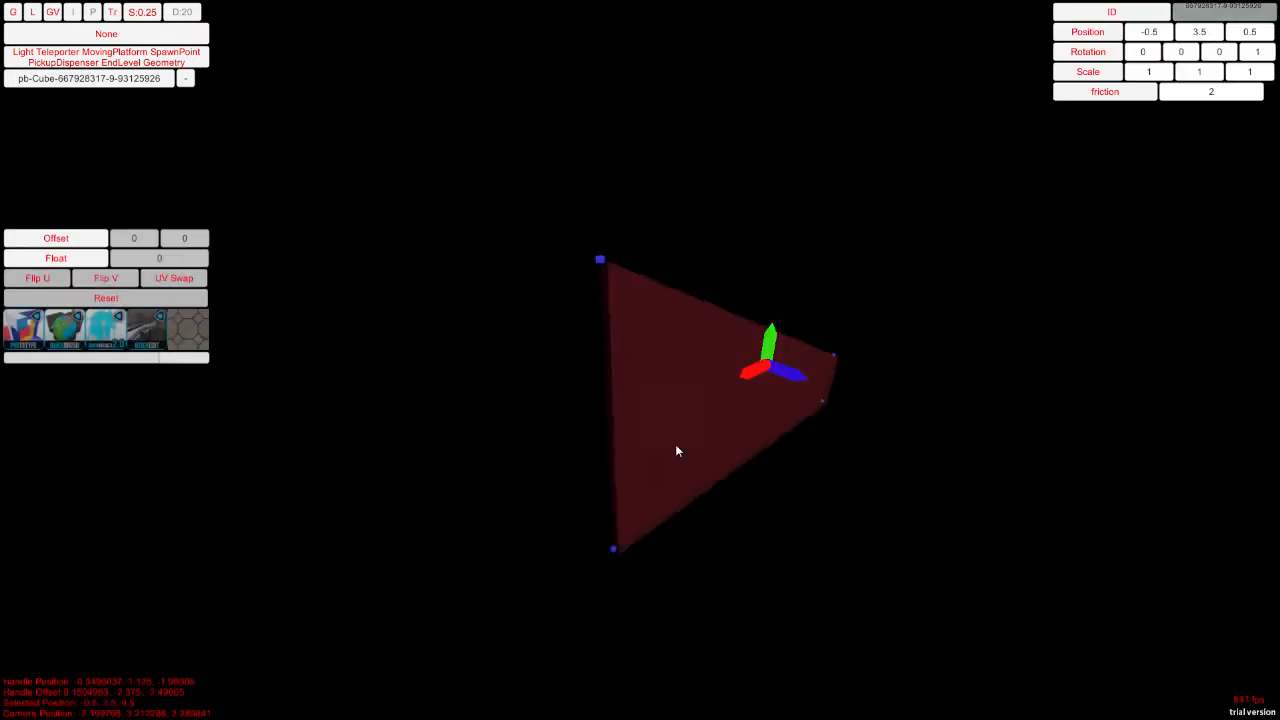
right_click_drag(677, 449, 869, 406)
key("Delete")
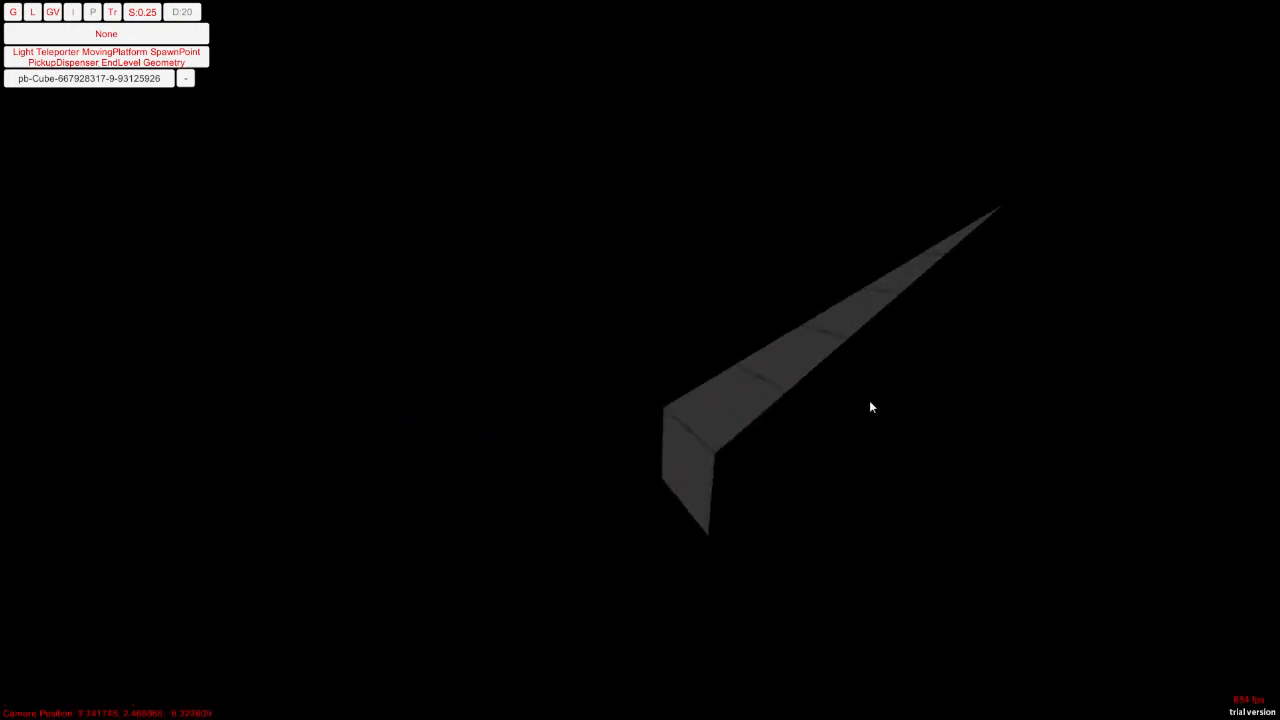
Step: Select the four vertices around the open side of the wedge, create a new face between them and select it
left_click(757, 391)
right_click_drag(757, 391, 723, 431)
left_click(731, 377)
left_click(687, 426)
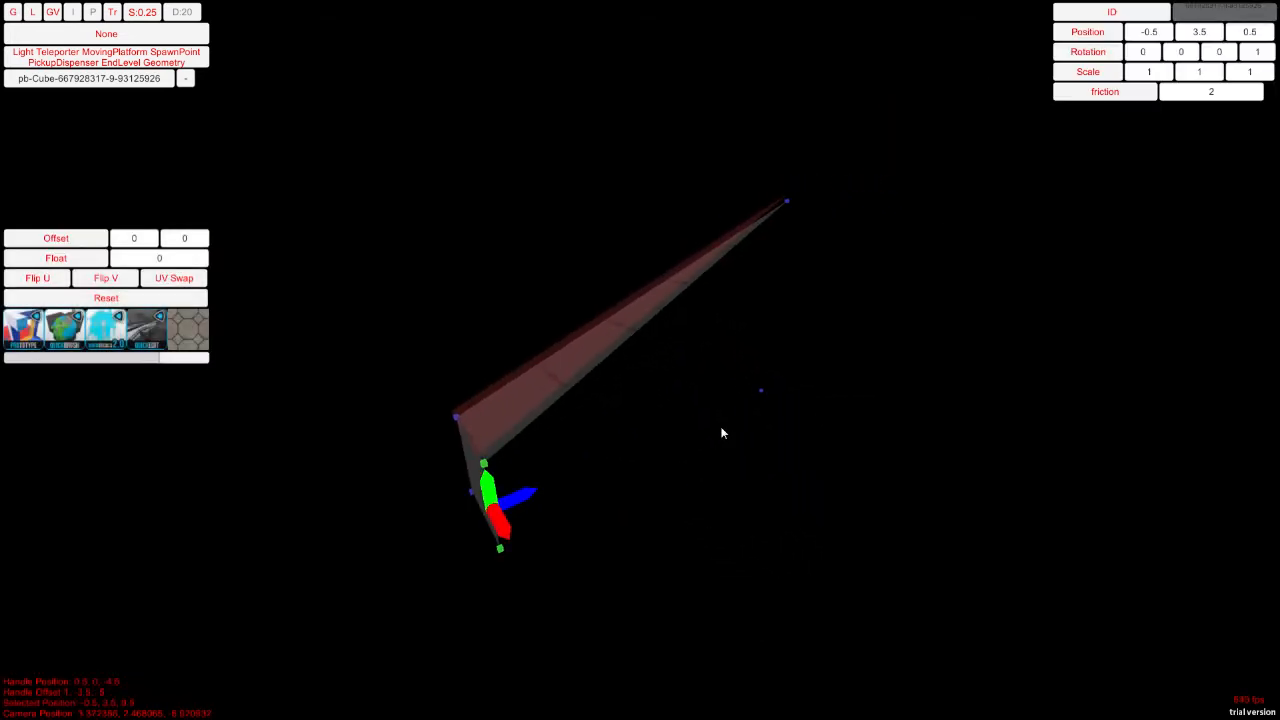
left_click_drag(778, 177, 849, 346)
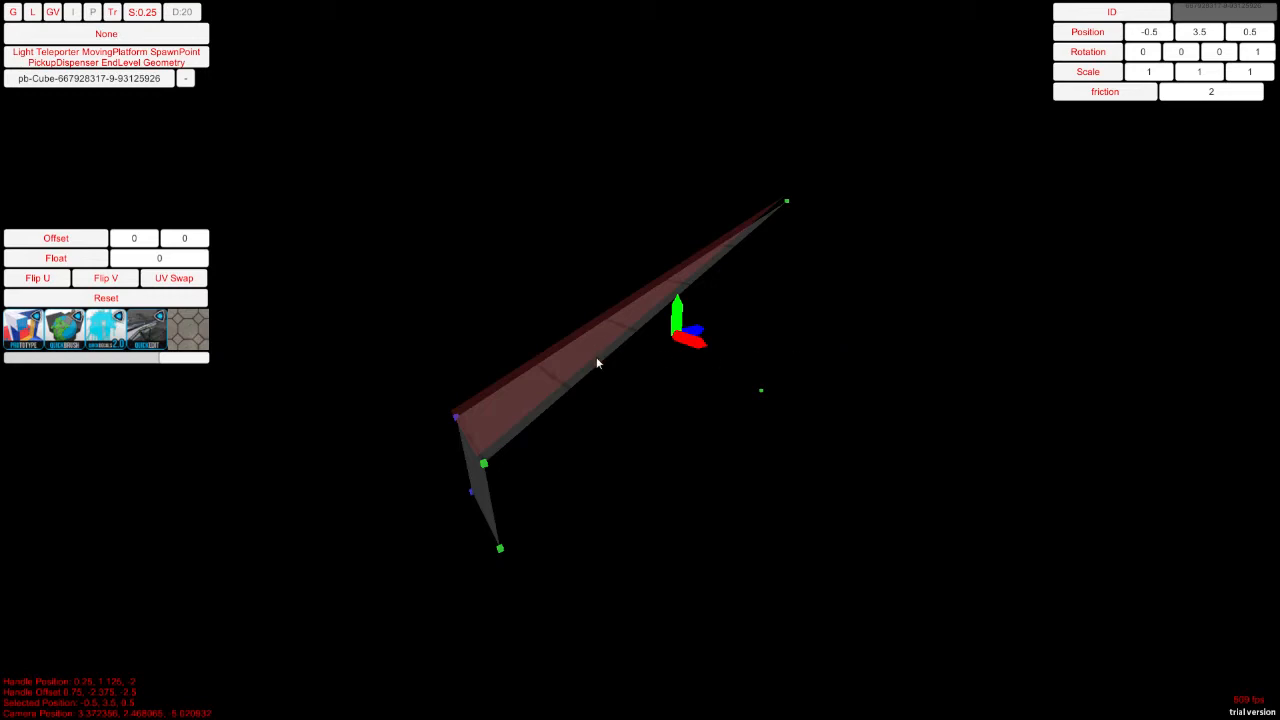
right_click_drag(587, 378, 580, 422)
left_click(738, 383)
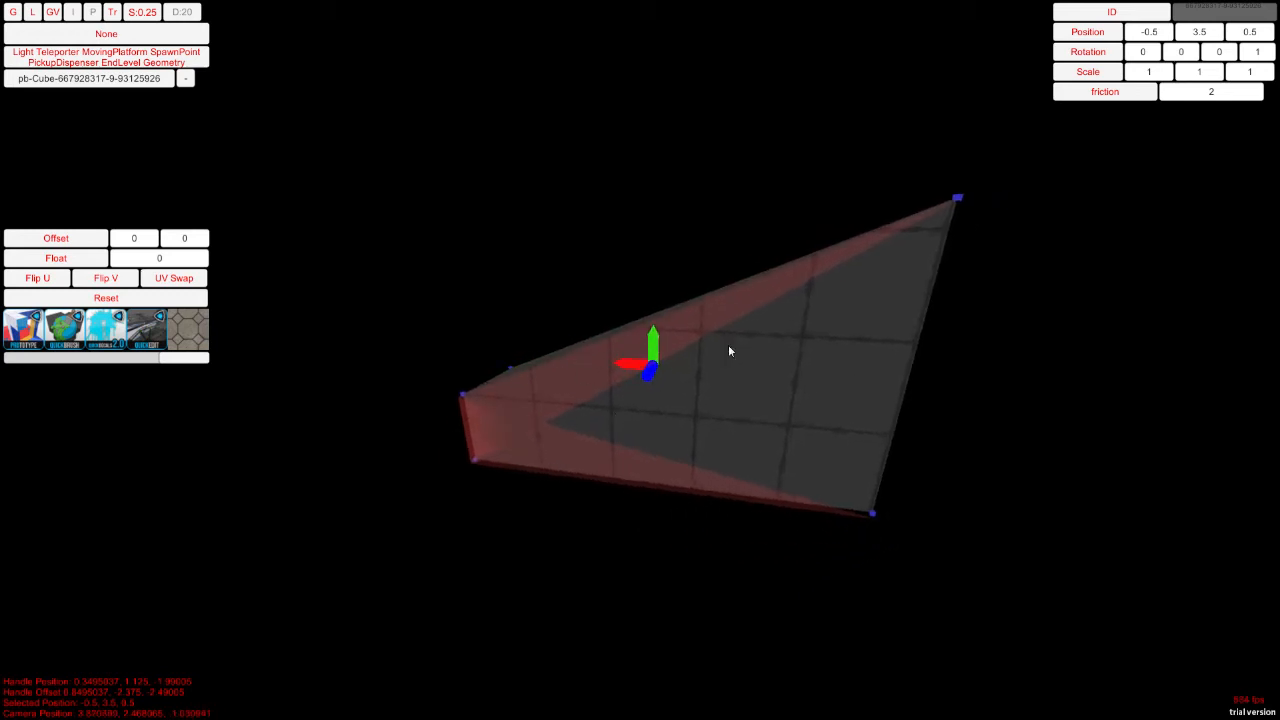
Step: Examine the newly created side face and its selection highlight from several angles
right_click_drag(730, 351, 760, 360)
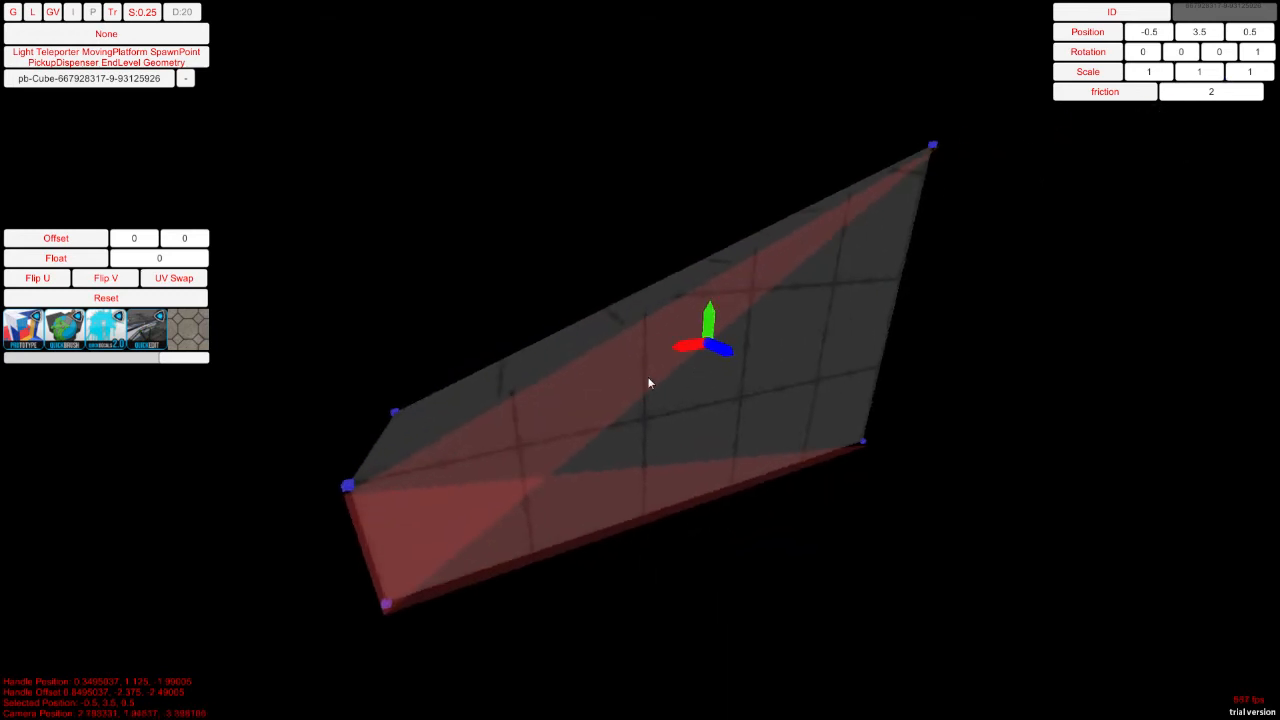
scroll(648, 383, "down", 2)
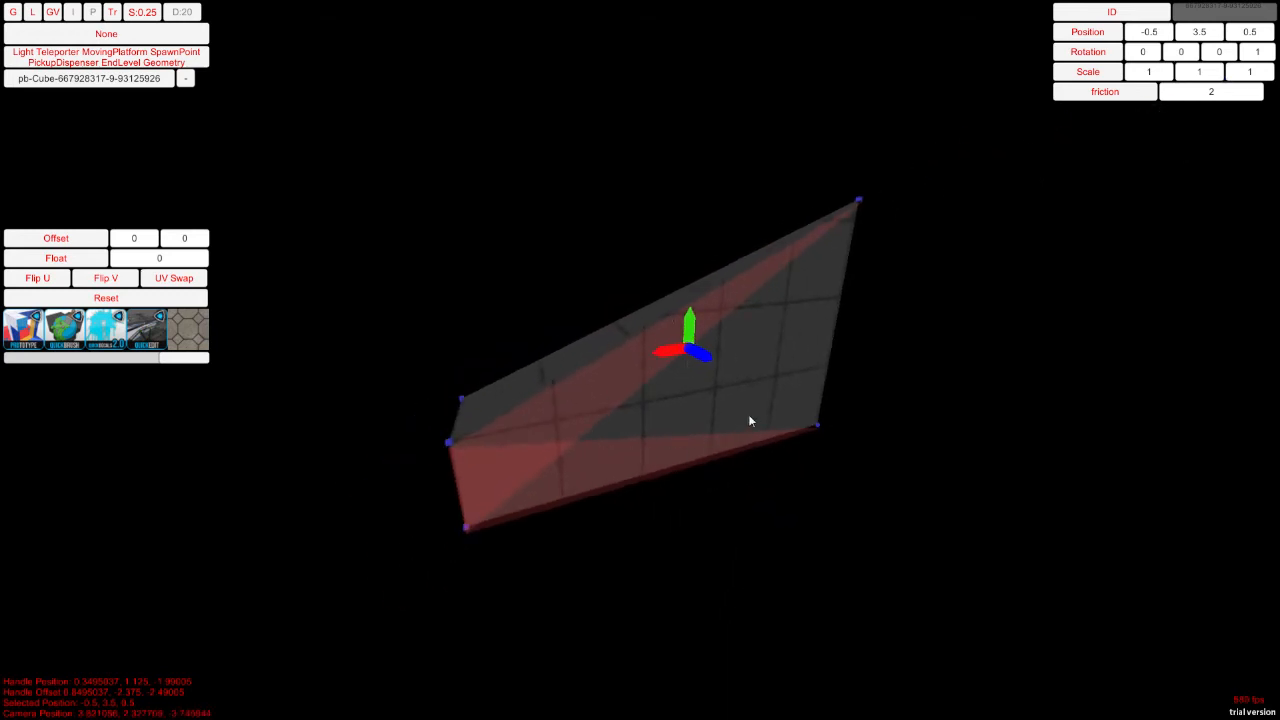
right_click_drag(750, 421, 631, 427)
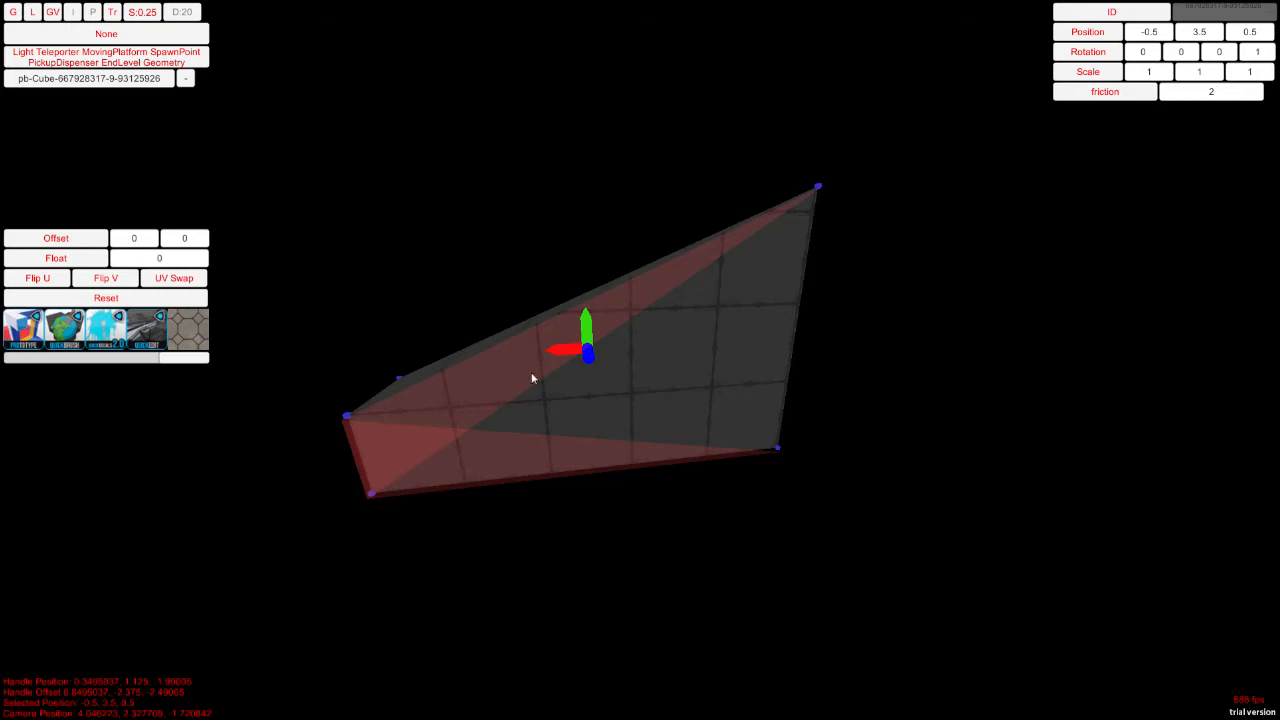
right_click_drag(532, 378, 503, 432)
left_click_drag(728, 352, 705, 304)
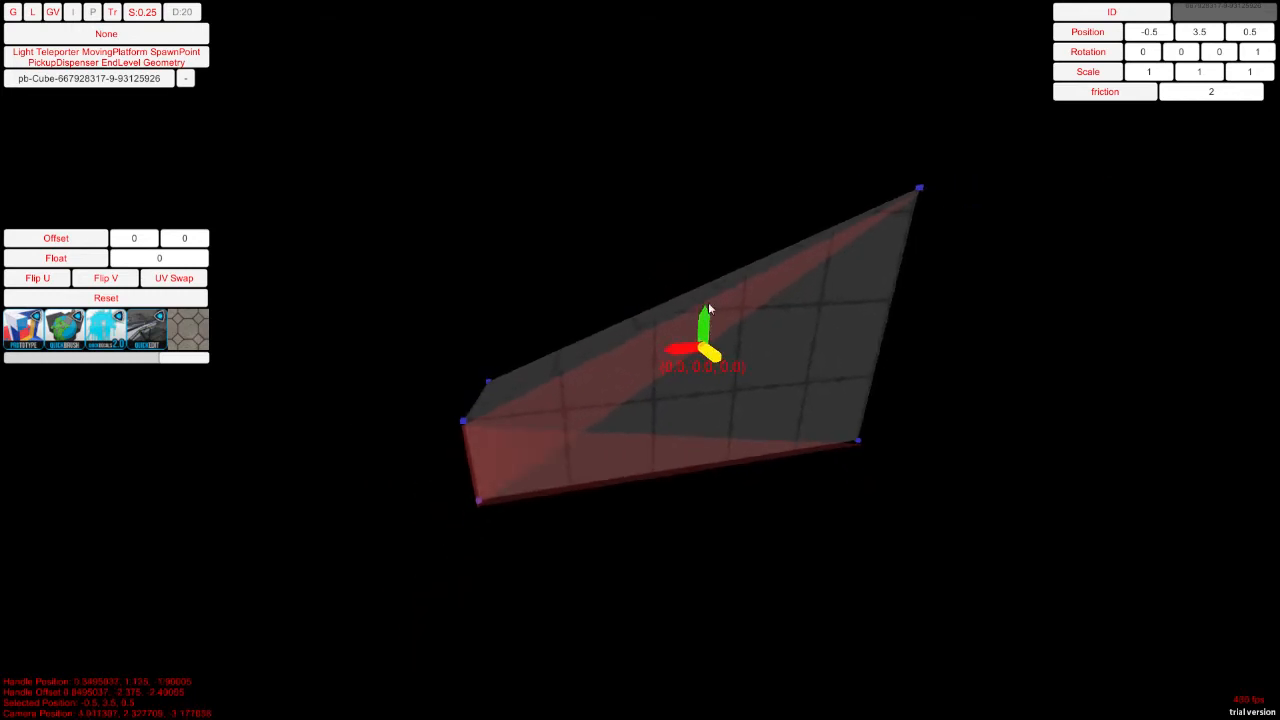
key("a")
right_click_drag(550, 324, 725, 312)
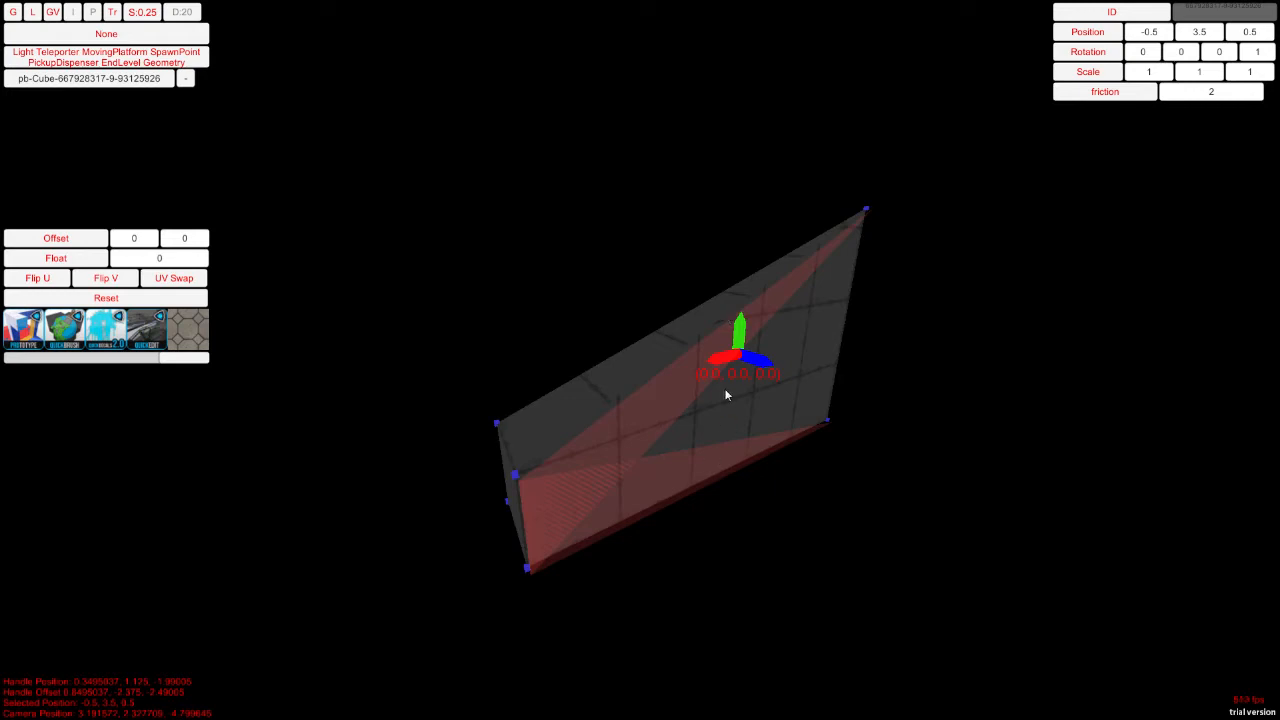
Step: Apply the QuickEdit material to the newly created side face of the wedge
right_click_drag(679, 406, 546, 418)
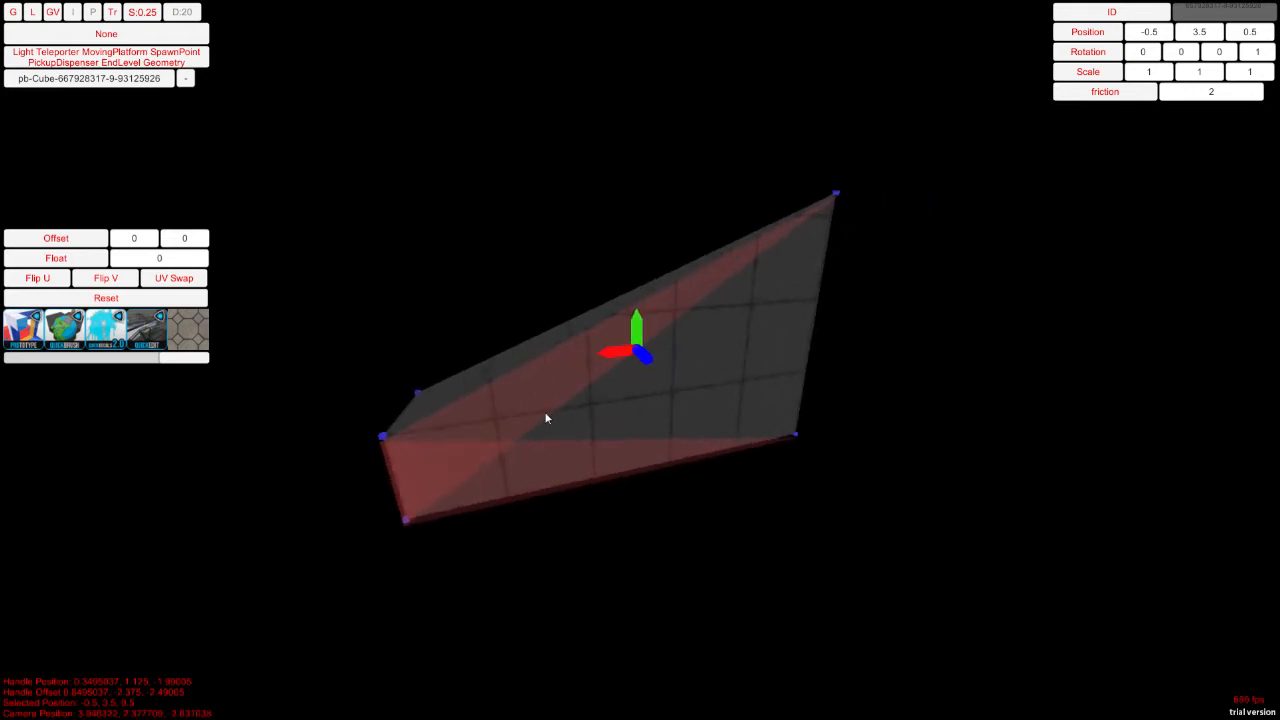
right_click_drag(682, 398, 859, 396)
left_click(119, 330)
left_click(164, 336)
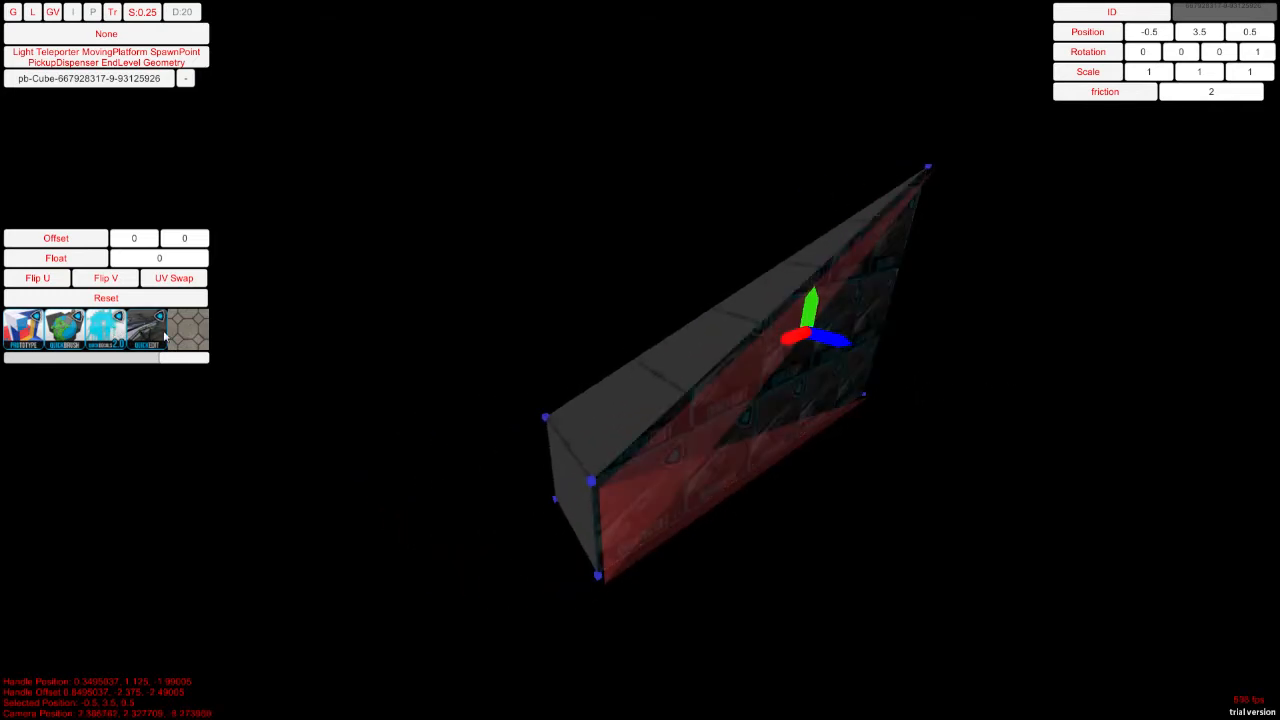
Step: Apply the plain white material at the start of the material list to the wedge's side face
right_click_drag(618, 363, 297, 371)
left_click_drag(129, 360, 5, 372)
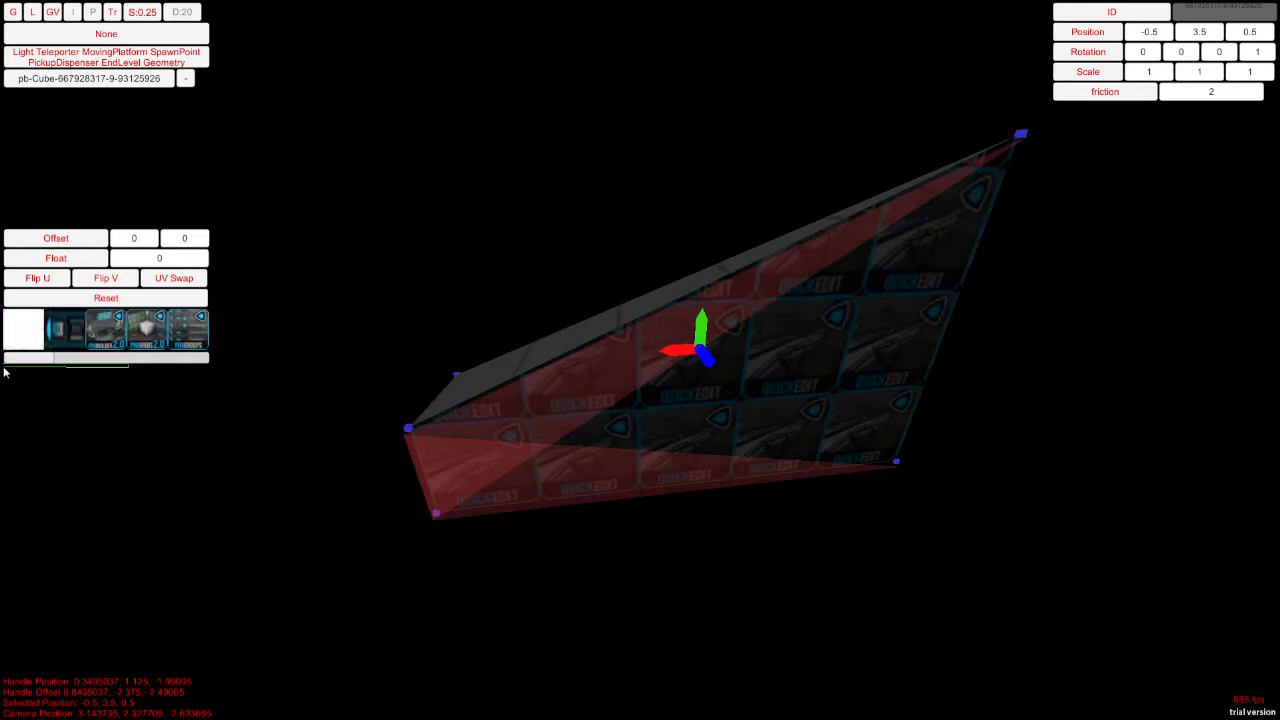
left_click(30, 338)
right_click_drag(640, 369, 708, 367)
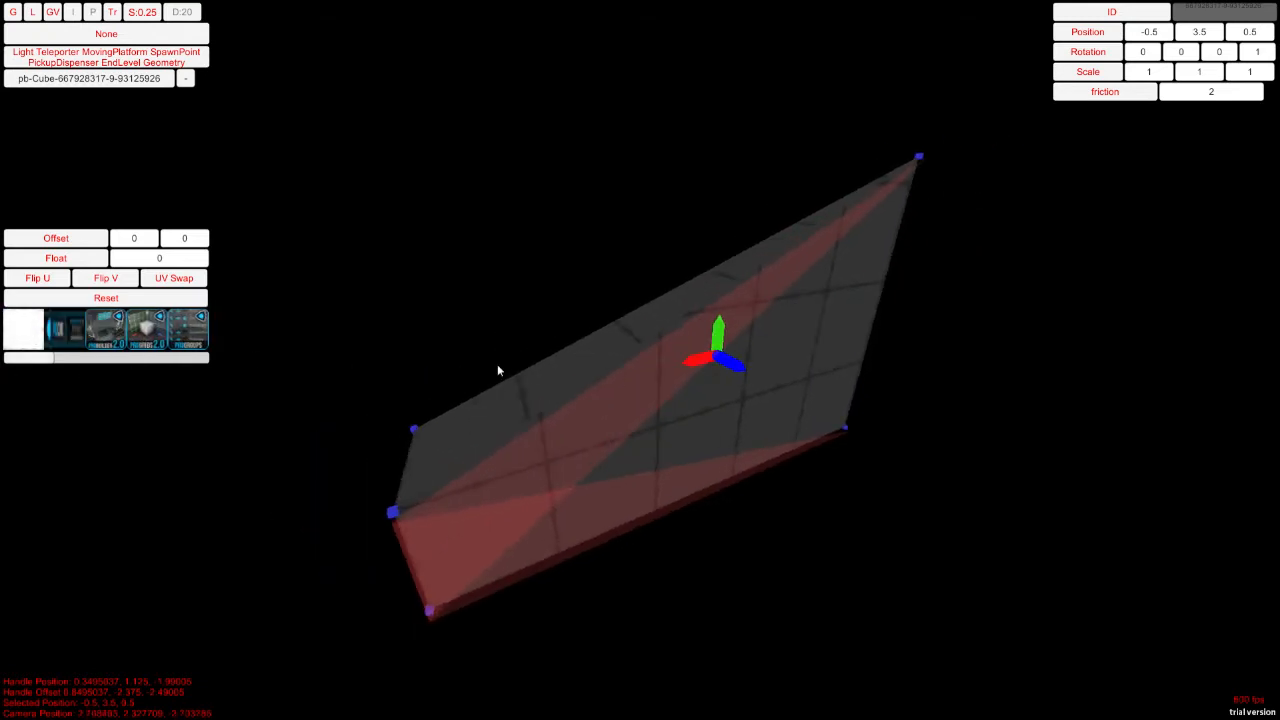
Step: Select the wedge's sloped top face and delete it
right_click_drag(497, 370, 409, 374)
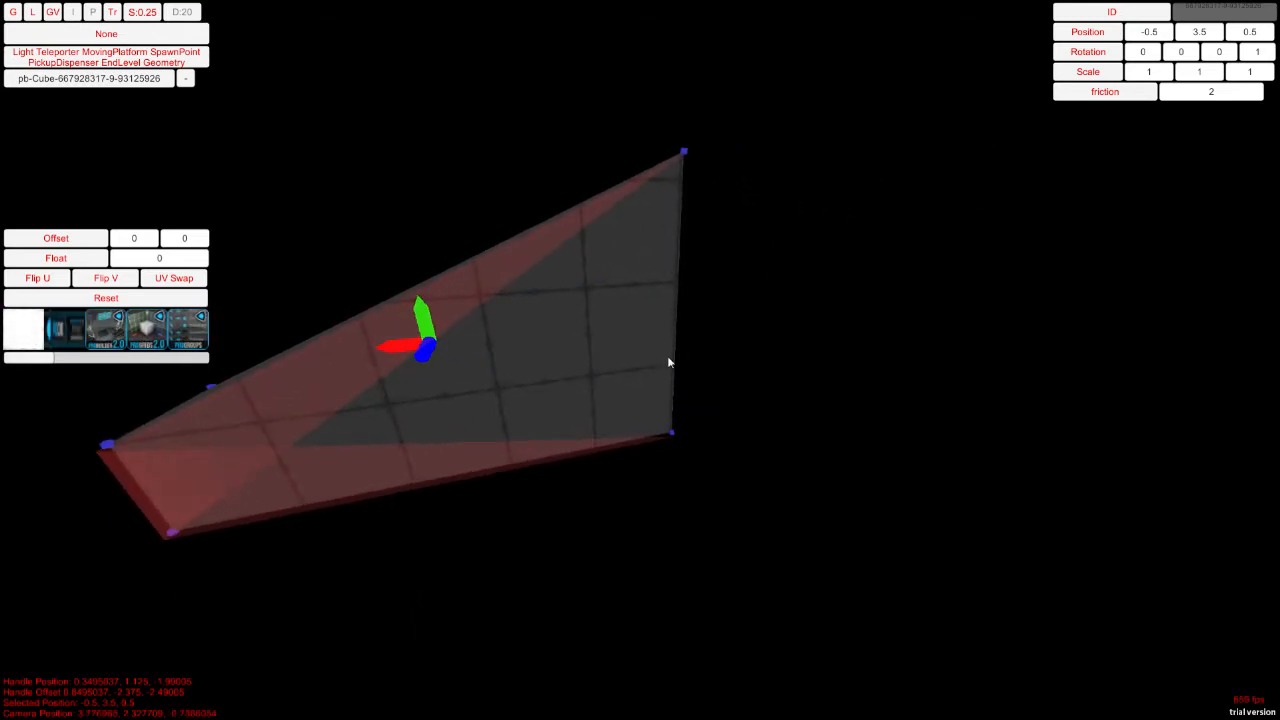
right_click_drag(669, 362, 702, 370)
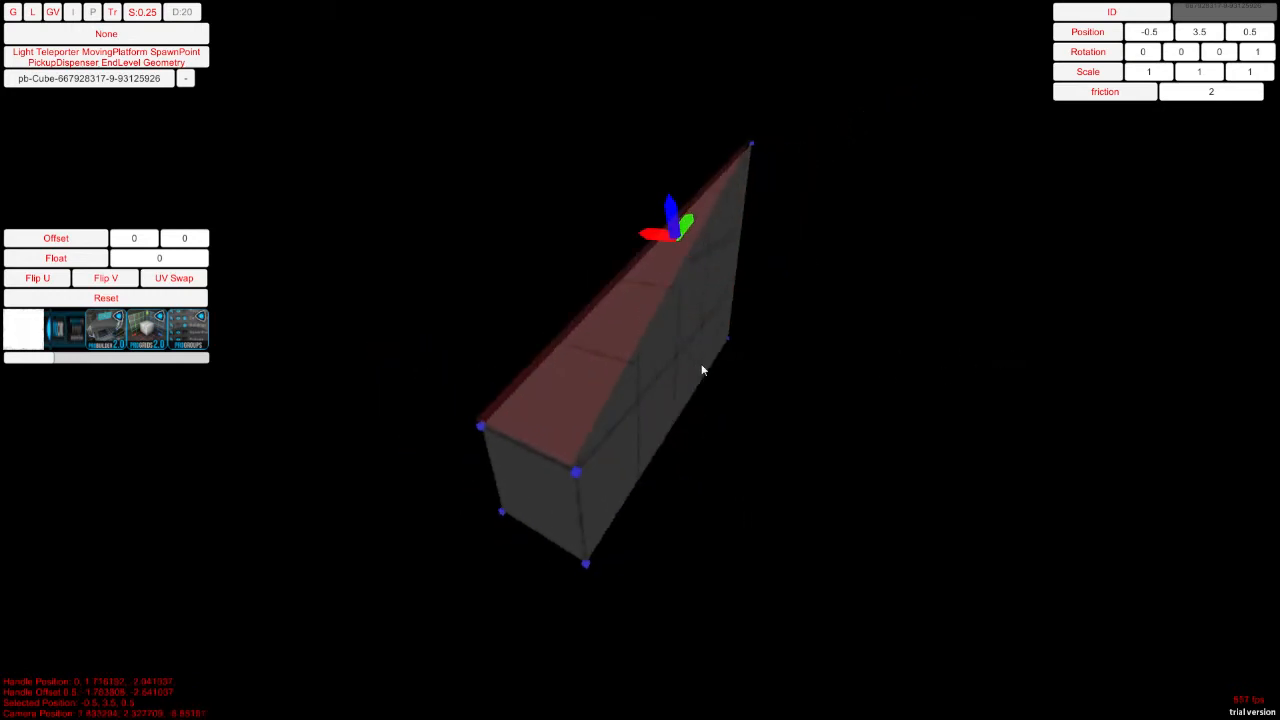
key("Delete")
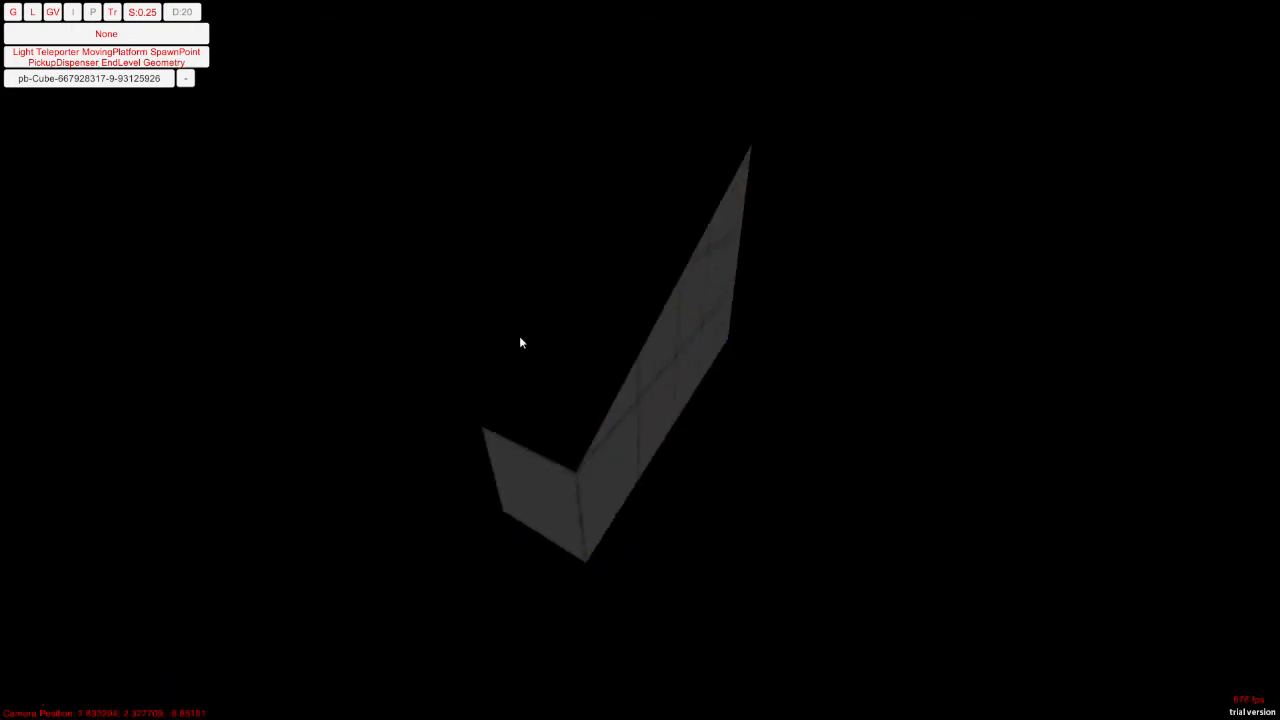
Step: Select the four vertices around the open slope, create a new face between them and select it
left_click(532, 470)
left_click_drag(461, 427, 630, 490)
right_click_drag(630, 490, 319, 287)
left_click(658, 177, "shift")
key("f")
left_click(420, 364)
right_click_drag(642, 296, 674, 272)
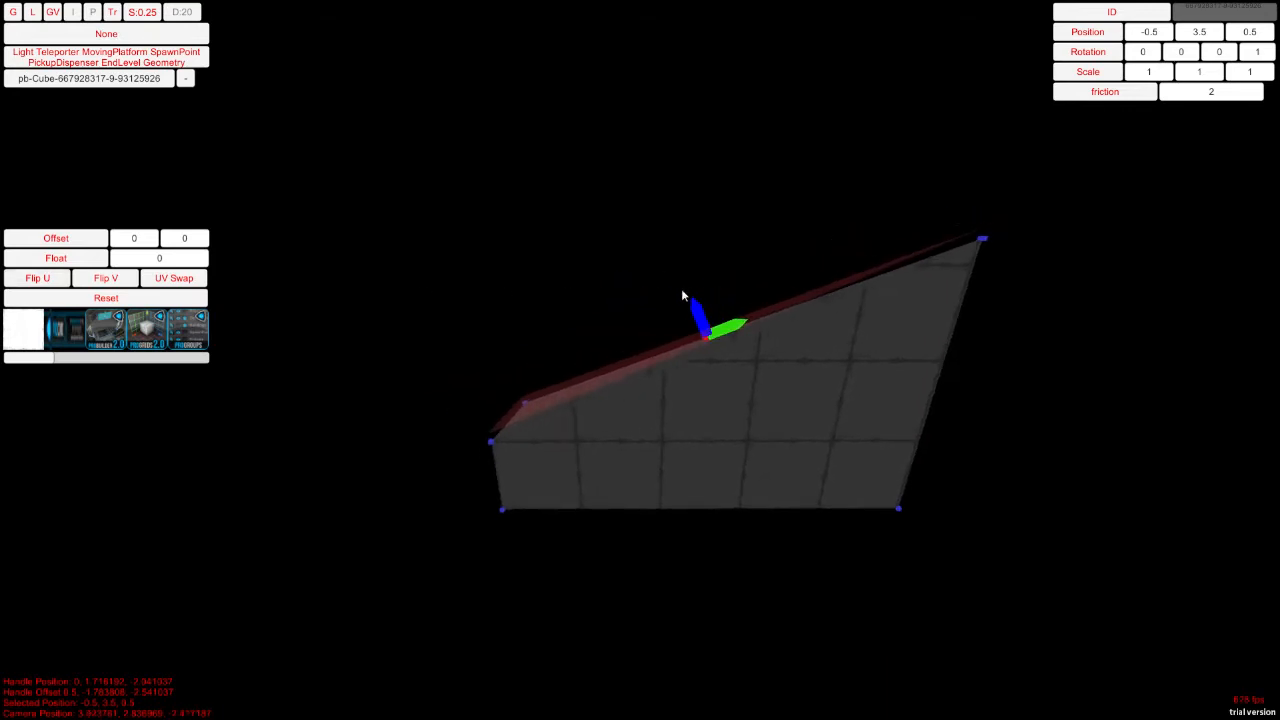
Step: Delete the entire wedge object from the level
key("d")
right_click_drag(682, 290, 864, 316)
key("s")
key("Delete")
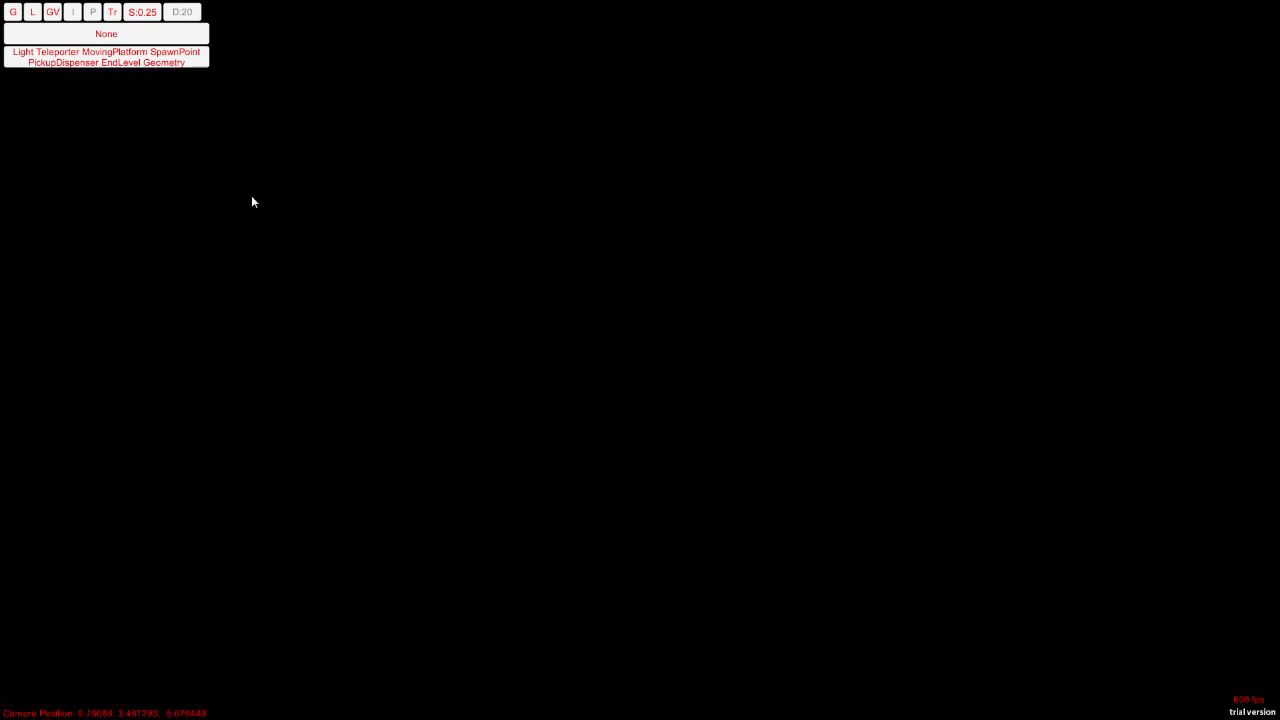
Step: Create a teleporter in the level with the console command /create teleporter
key("grave")
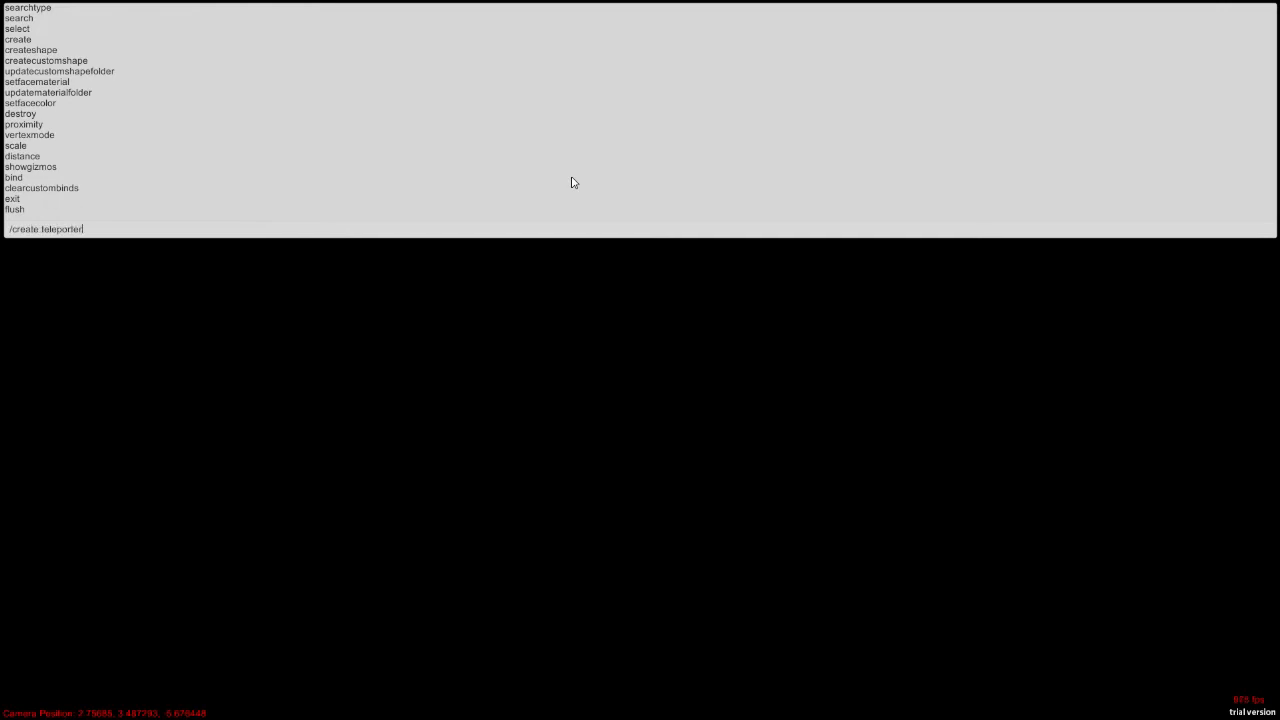
key("Return")
left_click(703, 397)
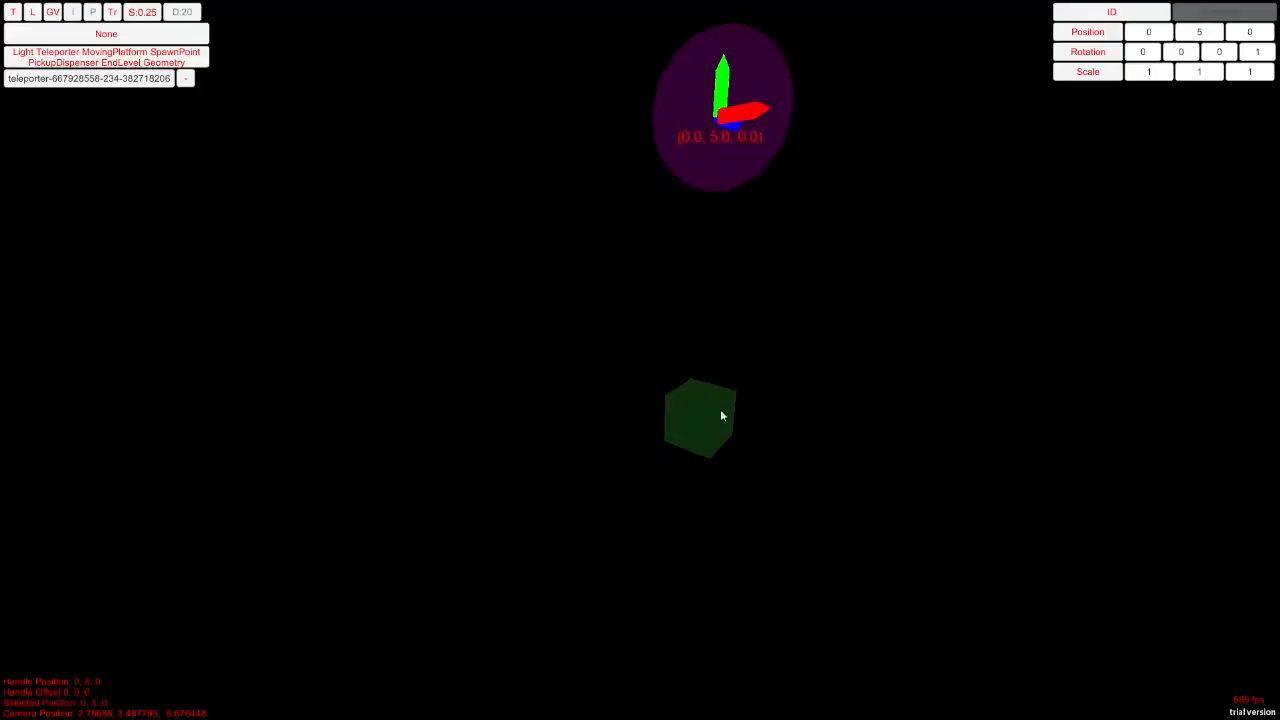
Step: Switch the green teleporter box to geometry editing and stretch one face about 5.5 units along negative Z
left_click(693, 423)
left_click(693, 423)
left_click(688, 426)
left_click_drag(688, 431, 303, 675)
Step: Select the teleporter box's positive-X side face and stretch it outward by about 4.8 units
left_click(603, 558)
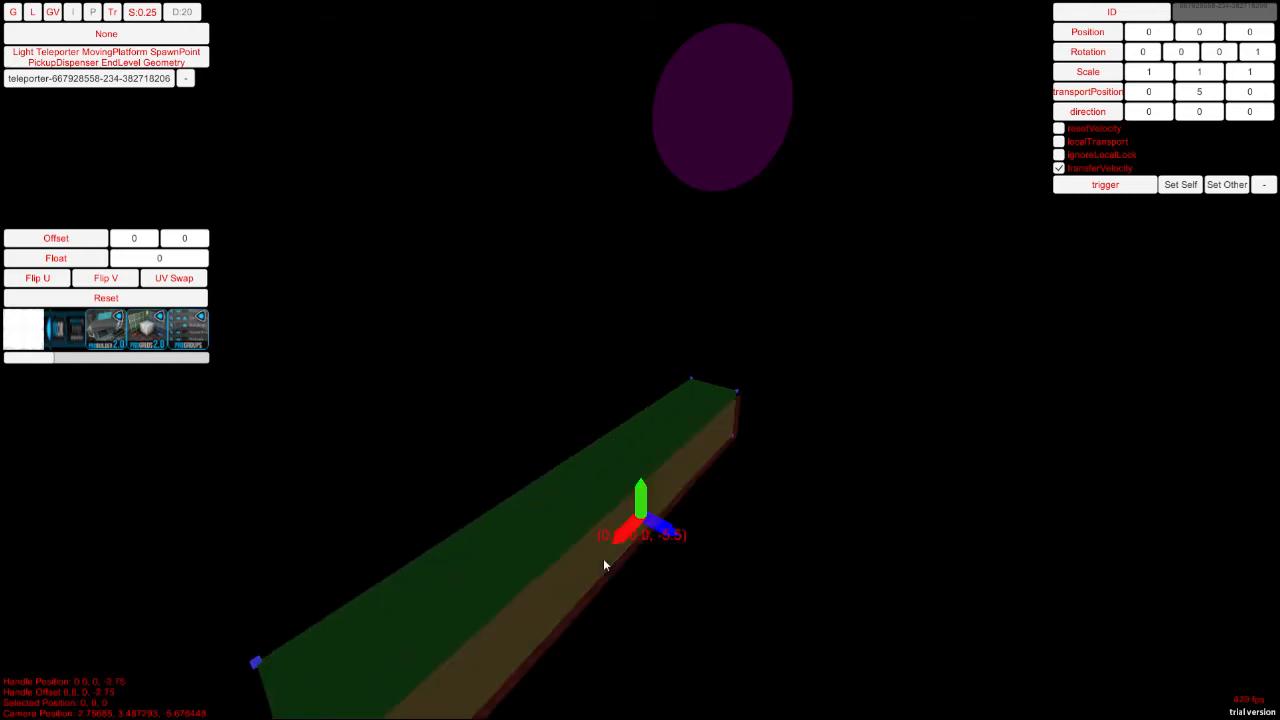
right_click_drag(603, 558, 666, 516)
key("s")
key("a")
left_click_drag(662, 481, 897, 502)
right_click_drag(660, 480, 703, 483)
key("a")
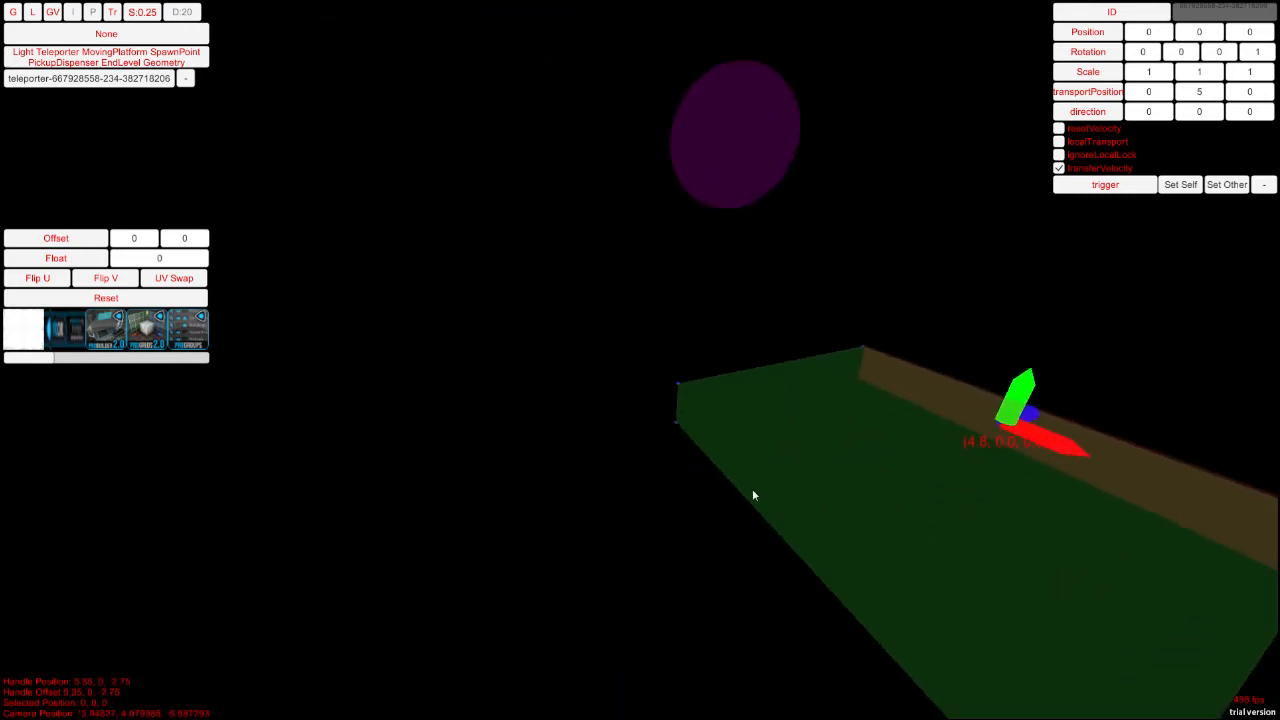
Step: Stretch the teleporter box's negative-X face to about X -4.6 and its positive-Z face outward by about 4.3 units
left_click(754, 494)
left_click_drag(752, 522, 472, 660)
key("a")
right_click_drag(472, 660, 1045, 563)
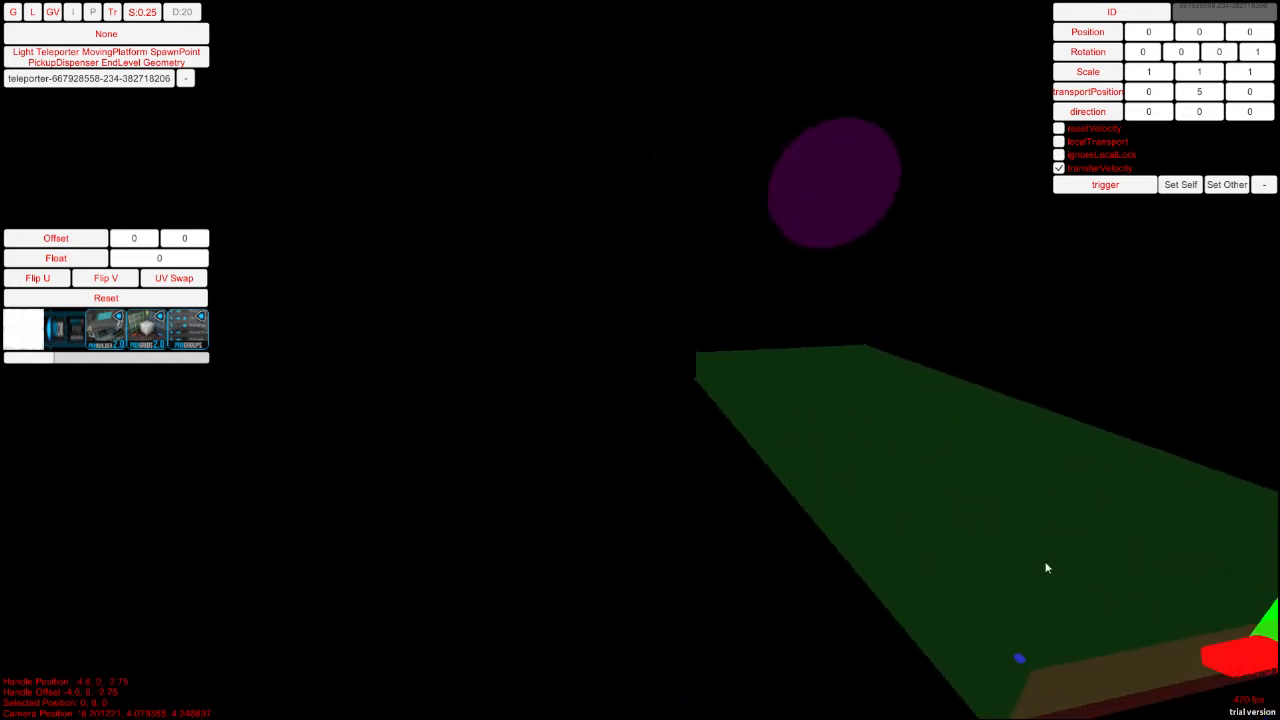
left_click(839, 526)
left_click_drag(733, 440, 563, 466)
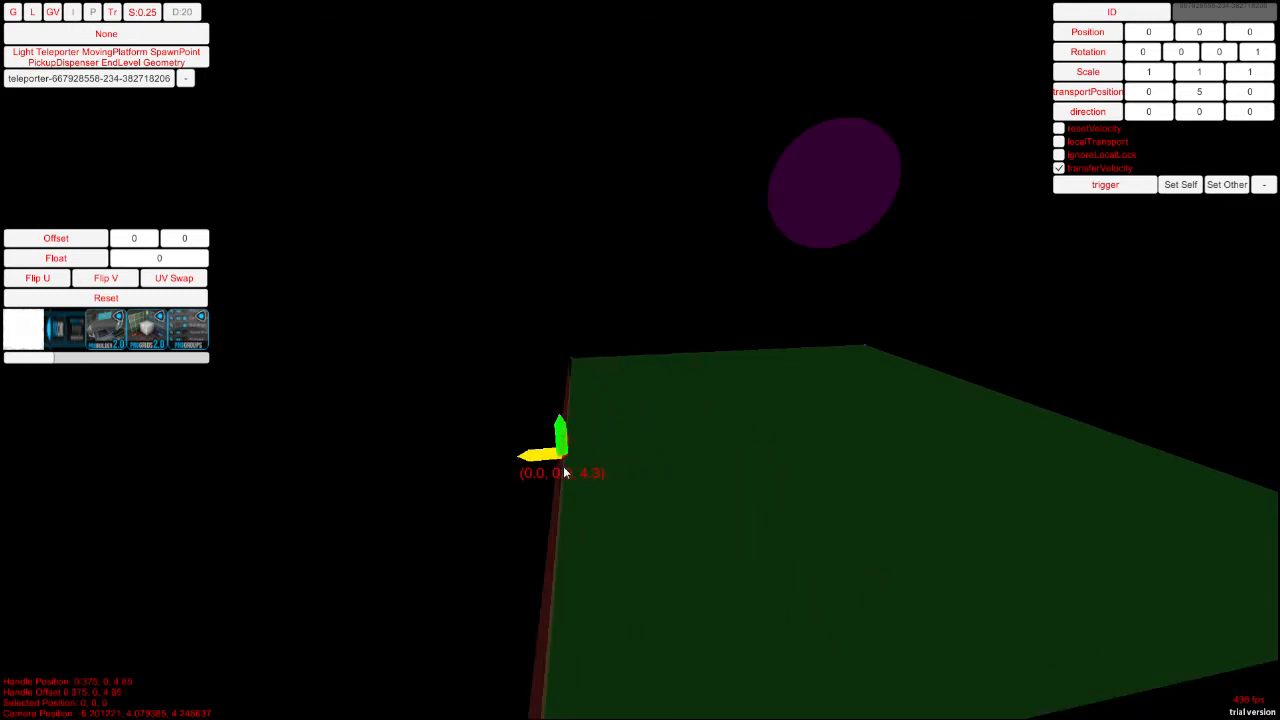
Step: Reselect the teleporter box's negative-X face and extend it further to about X -7.1
key("d")
right_click_drag(555, 468, 529, 537)
key("s")
left_click(604, 510)
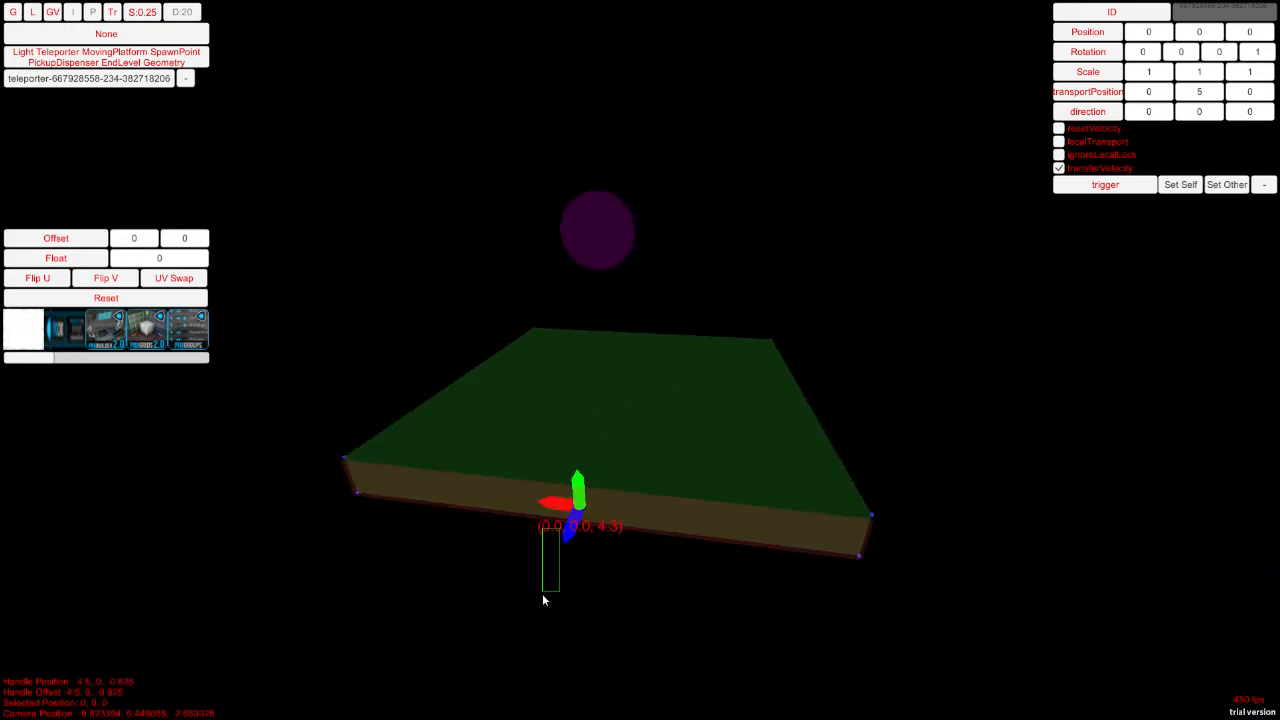
left_click_drag(569, 531, 513, 662)
Step: Examine the enlarged teleporter box and its purple destination sphere from several angles
right_click_drag(566, 536, 640, 565)
key("d")
key("w")
key("w")
key("d")
key("a")
key("s")
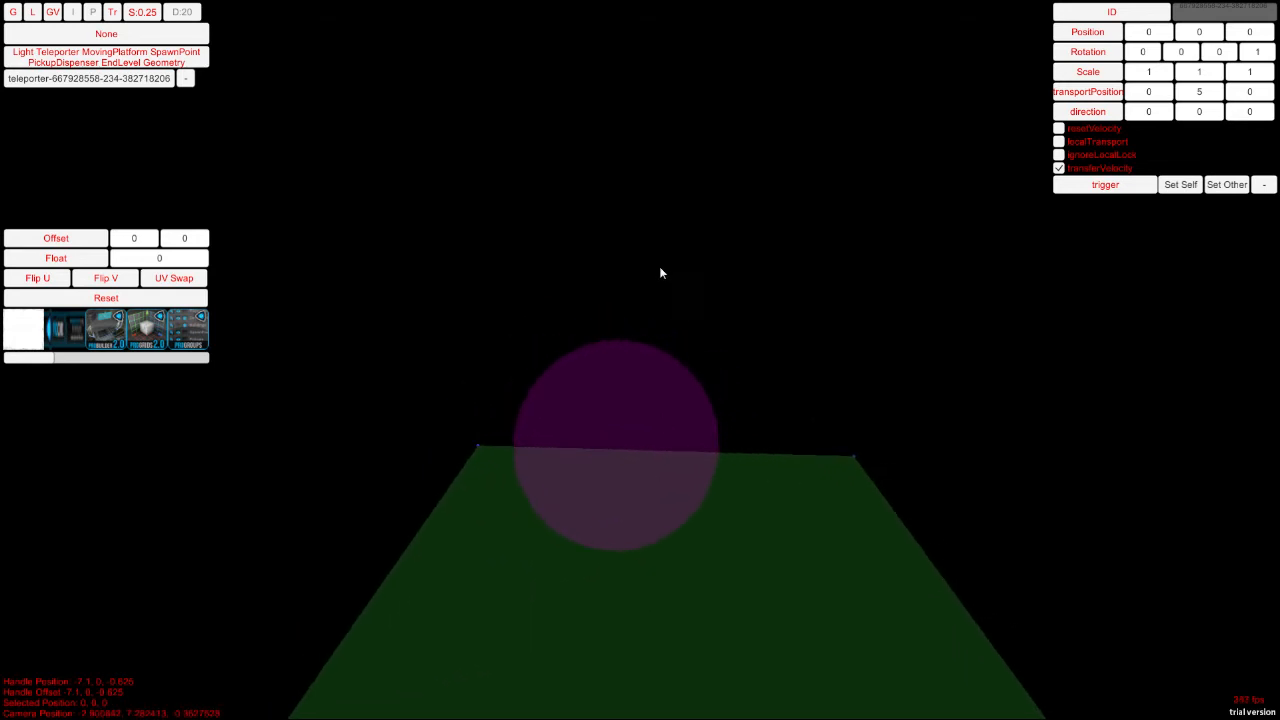
right_click_drag(710, 279, 720, 310)
key("d")
key("a")
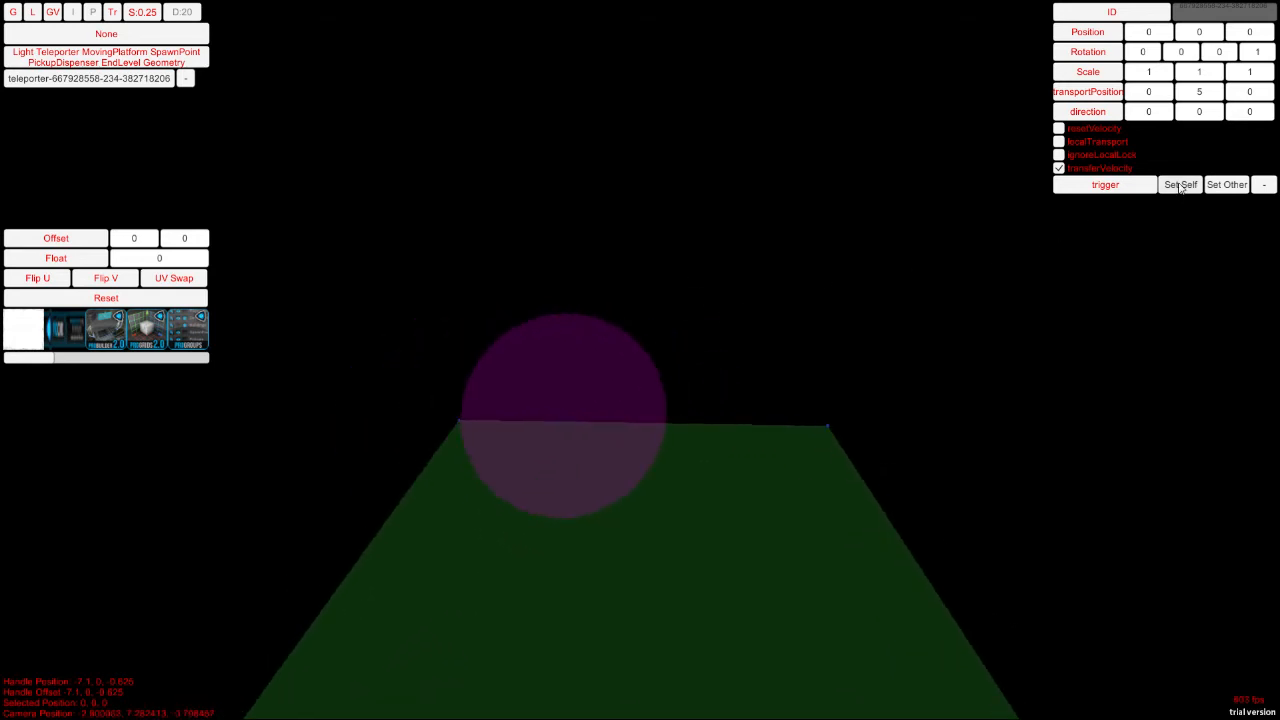
Step: Add a trigger to the teleporter that targets itself using Set Self
left_click(1180, 187)
key("d")
right_click_drag(1077, 258, 462, 319)
key("a")
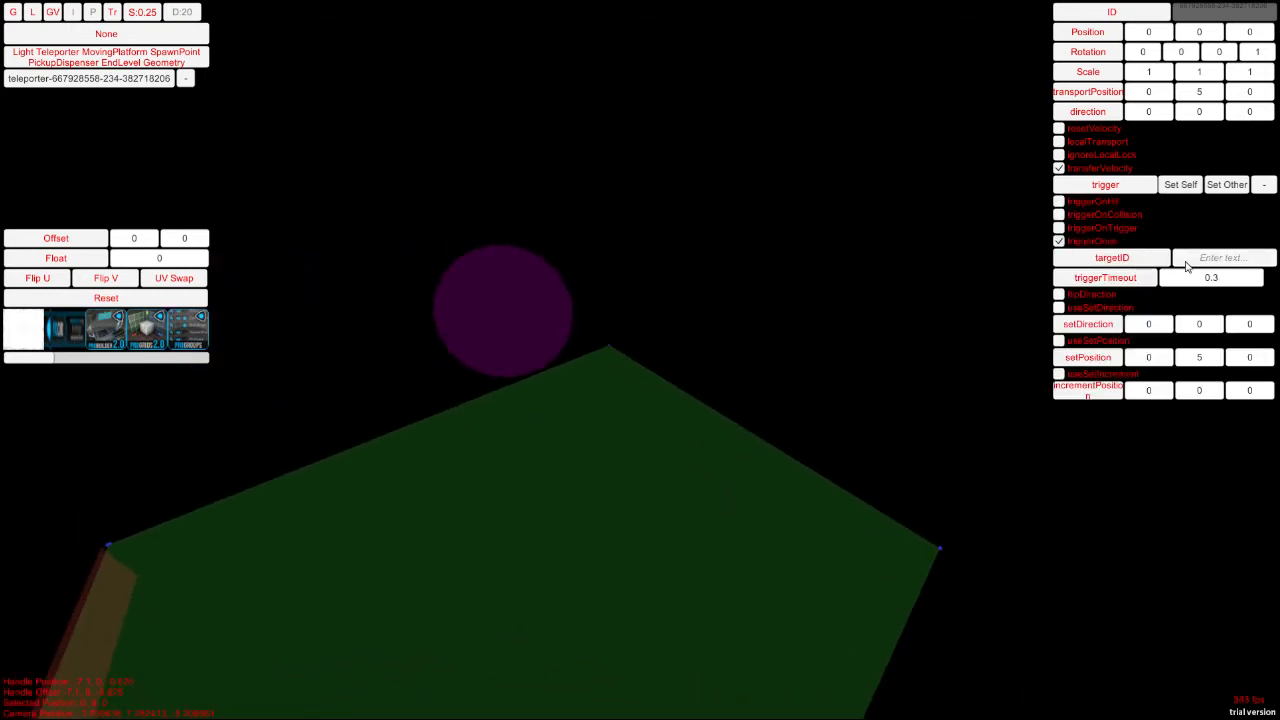
Step: Enable triggerOnTrigger and disable triggerOnce for the teleporter's trigger
left_click(1103, 214)
left_click(1102, 213)
mouse_move(923, 251)
right_mouse_down()
mouse_move(569, 274)
mouse_move(932, 243)
right_mouse_up()
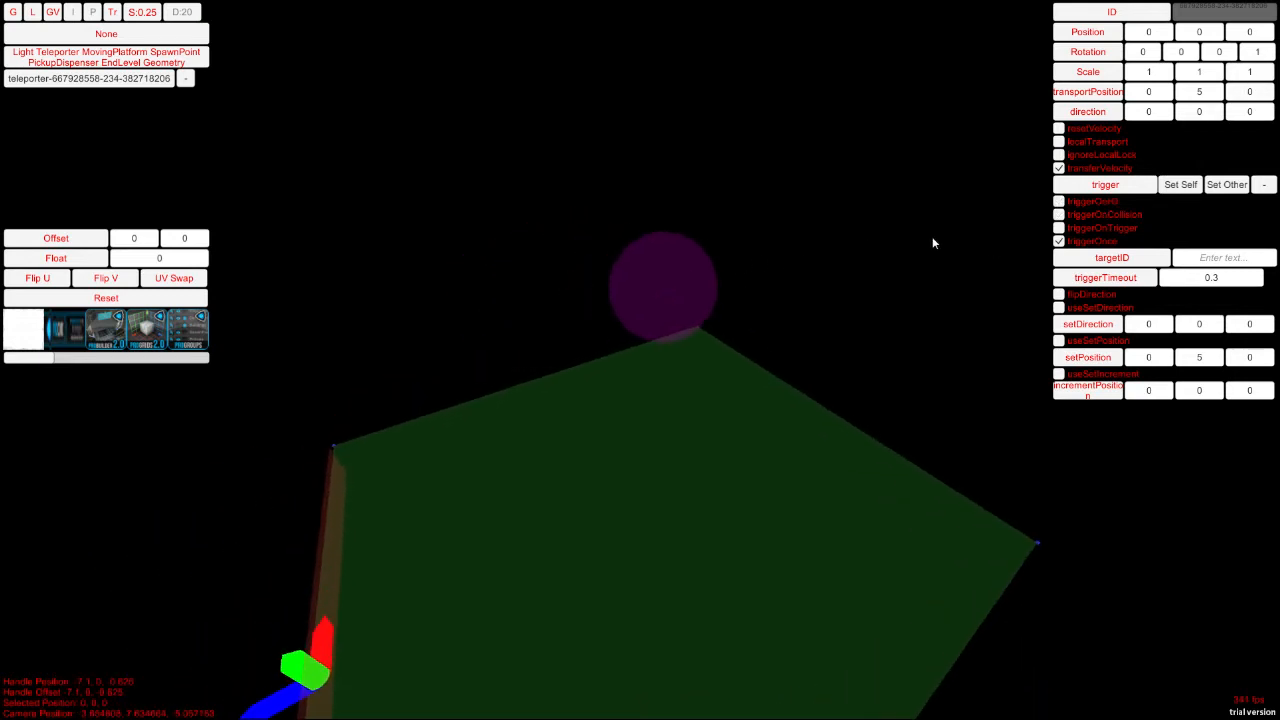
left_click(1106, 228)
right_click_drag(1040, 240, 806, 276)
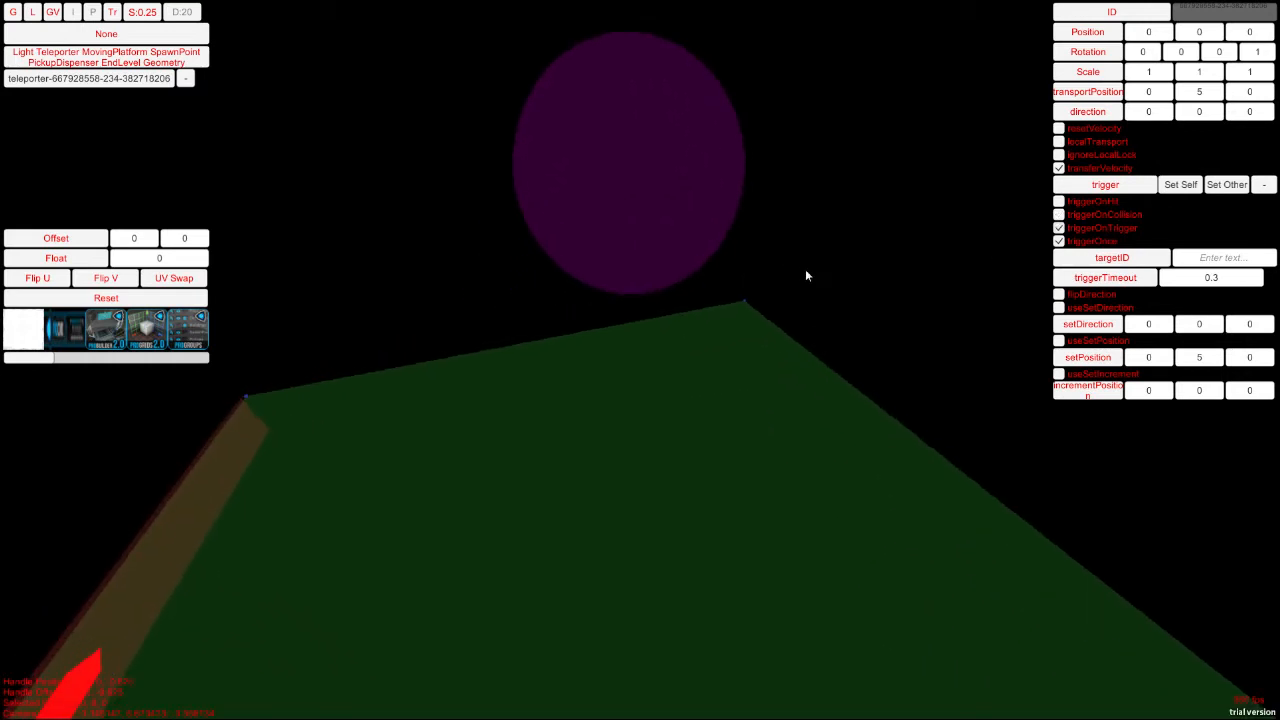
right_click_drag(1040, 250, 803, 213)
key("s")
key("a")
key("w")
key("d")
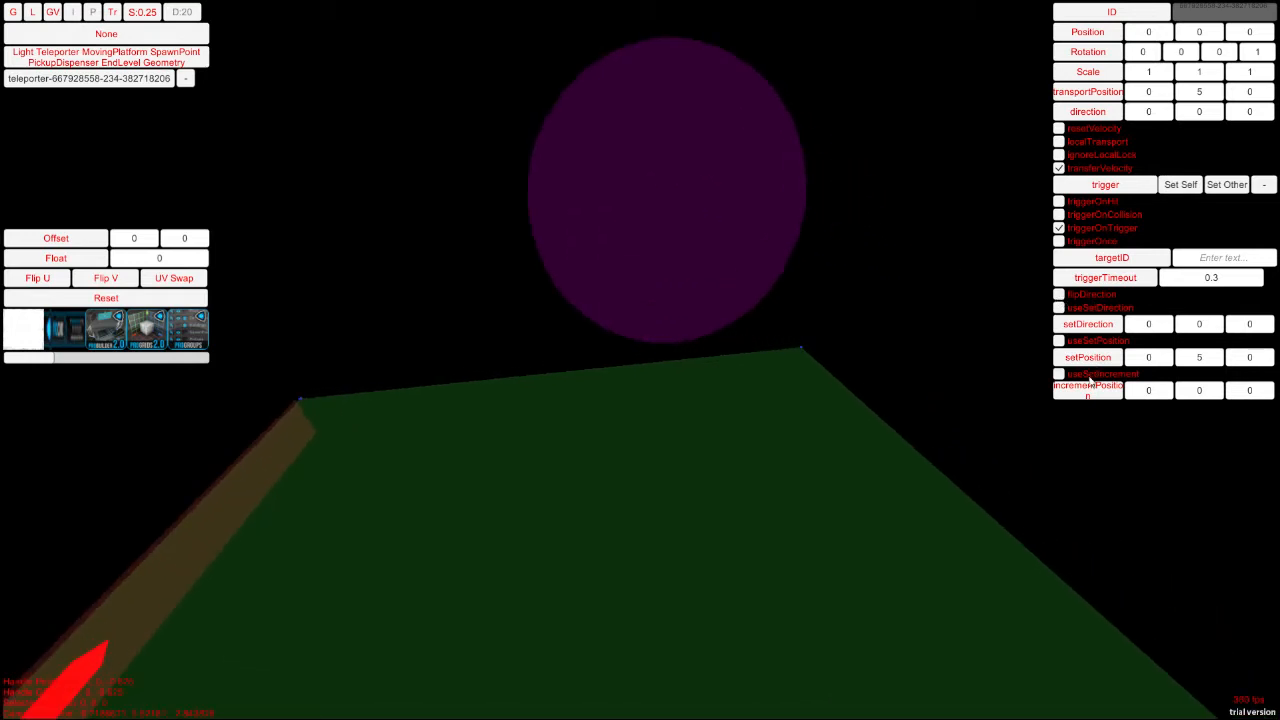
Step: Enable useSetIncrement on the trigger and set the teleporter's direction to 0, 1, 0
left_click(1199, 111)
type("1")
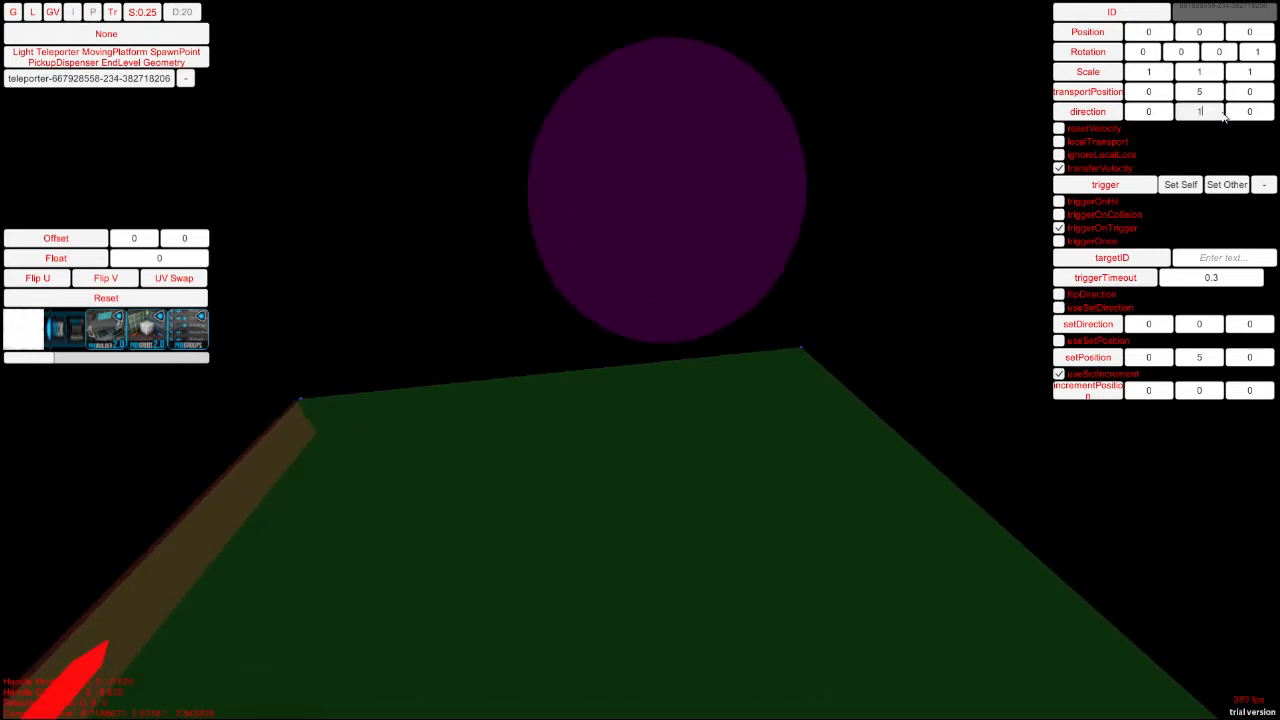
type("sd")
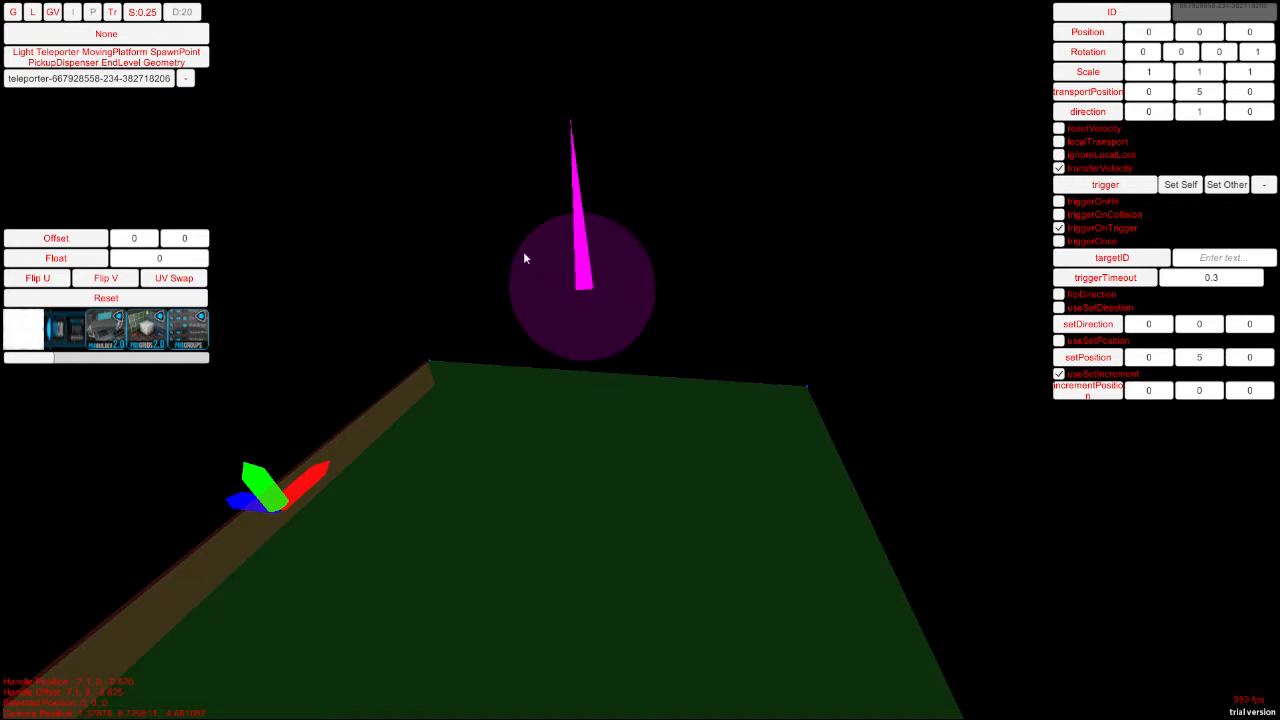
type("a")
right_click_drag(794, 598, 945, 496)
key("s")
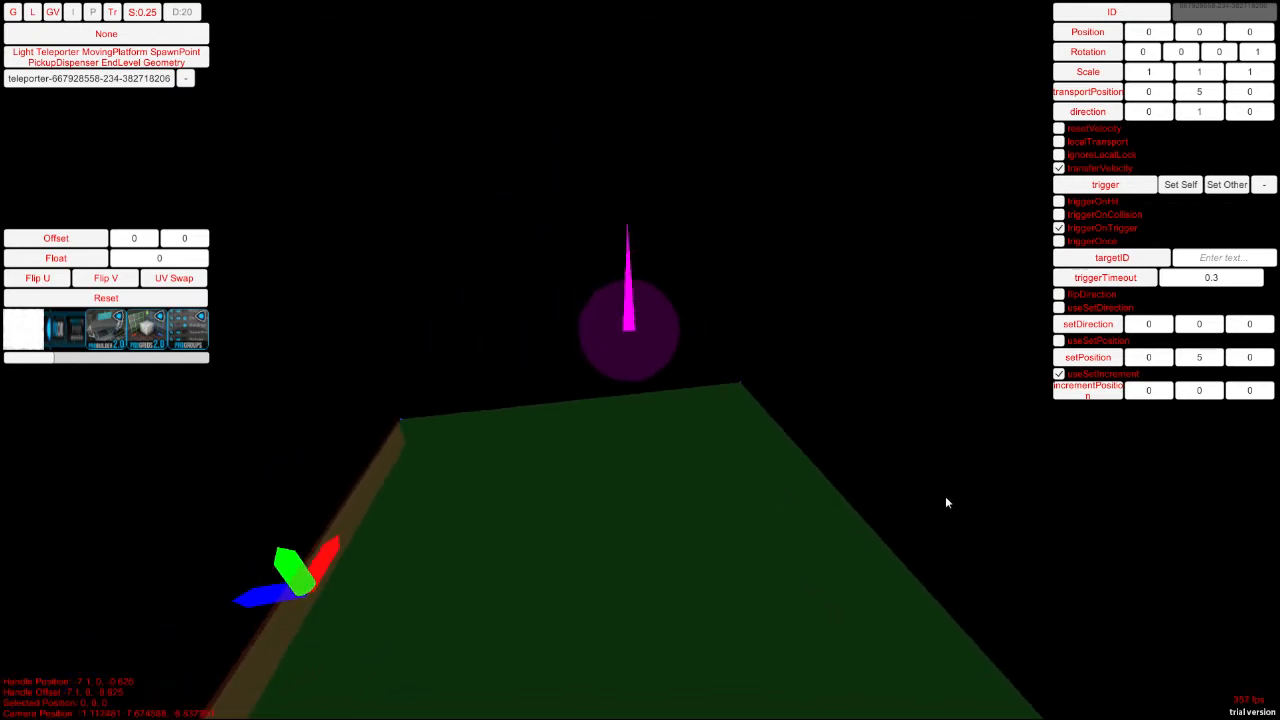
Step: Reselect the whole teleporter box and set its trigger's incrementPosition to 0, 10, 0
left_click(971, 393)
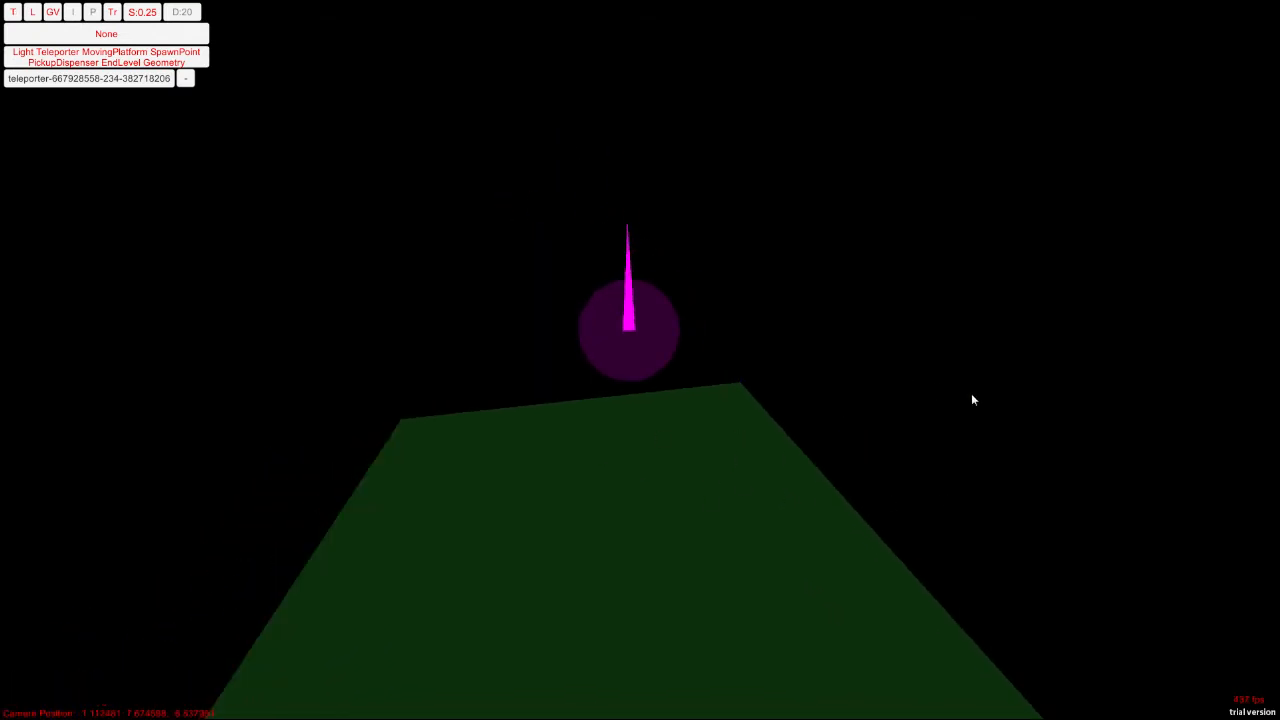
left_click(785, 456)
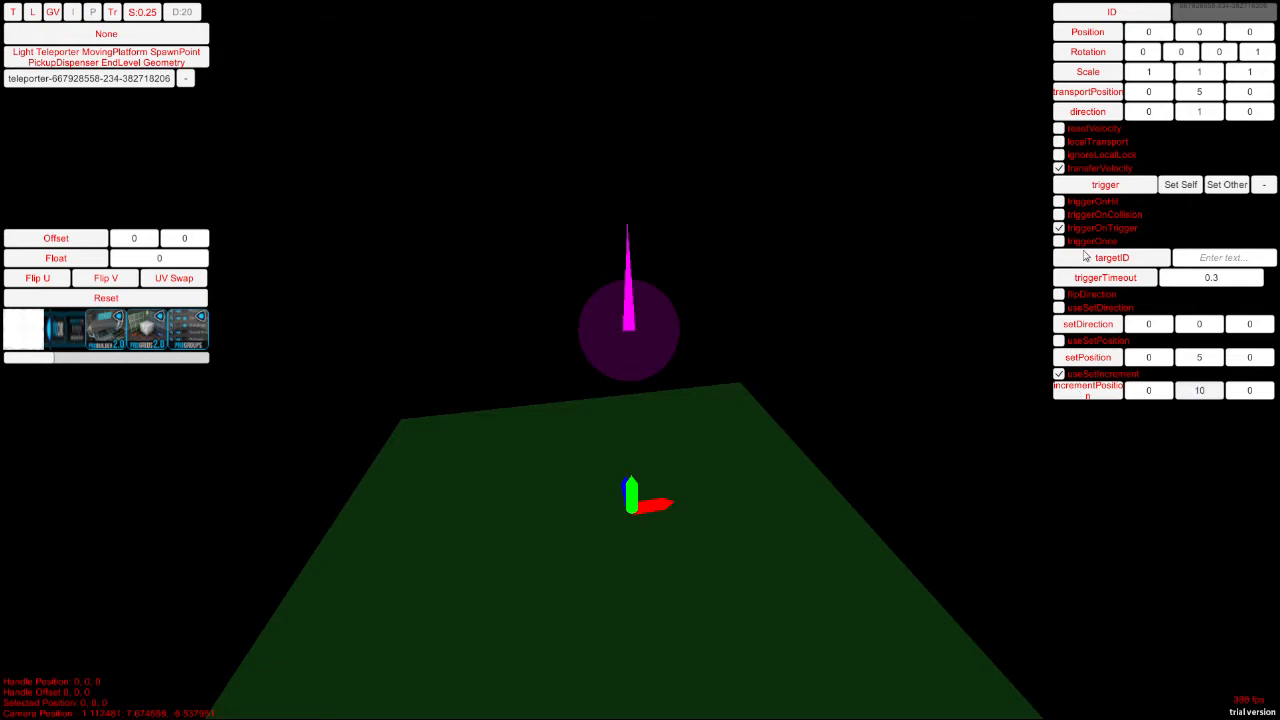
key("a")
right_click_drag(455, 195, 909, 289)
key("w")
key("a")
key("d")
key("a")
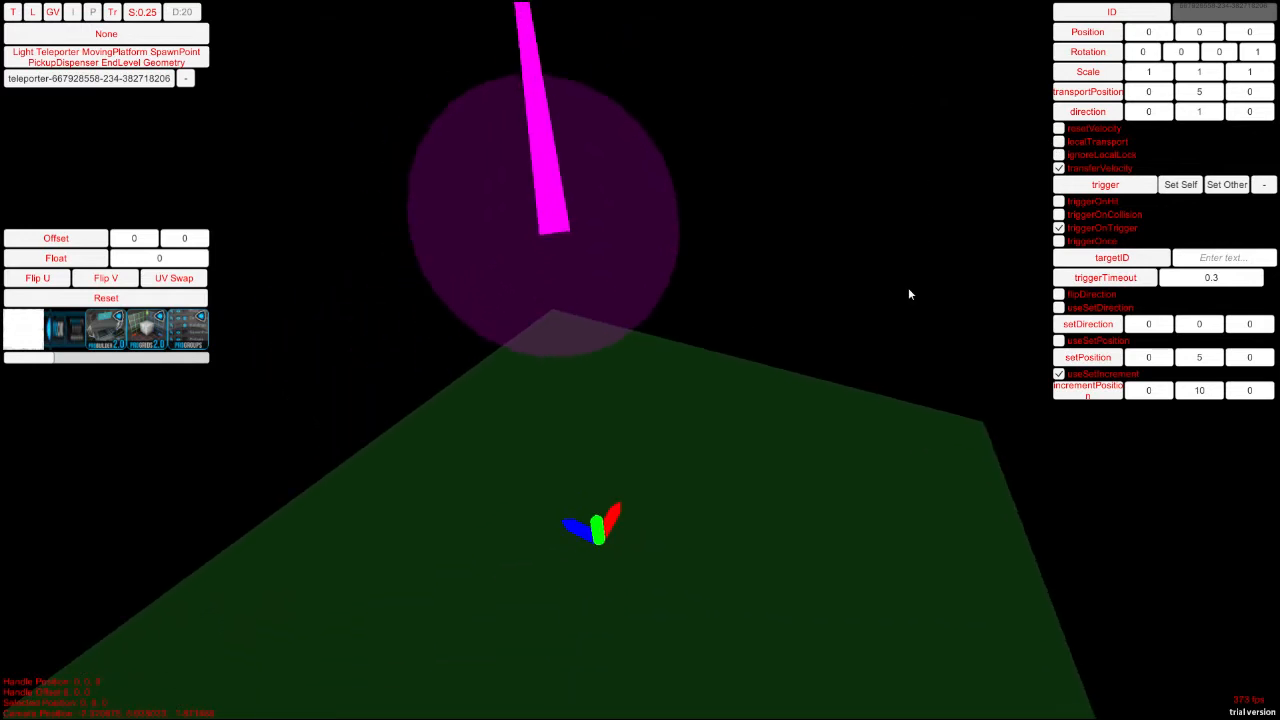
Step: Run the console command /fly 1
key("grave")
key("grave")
key("grave")
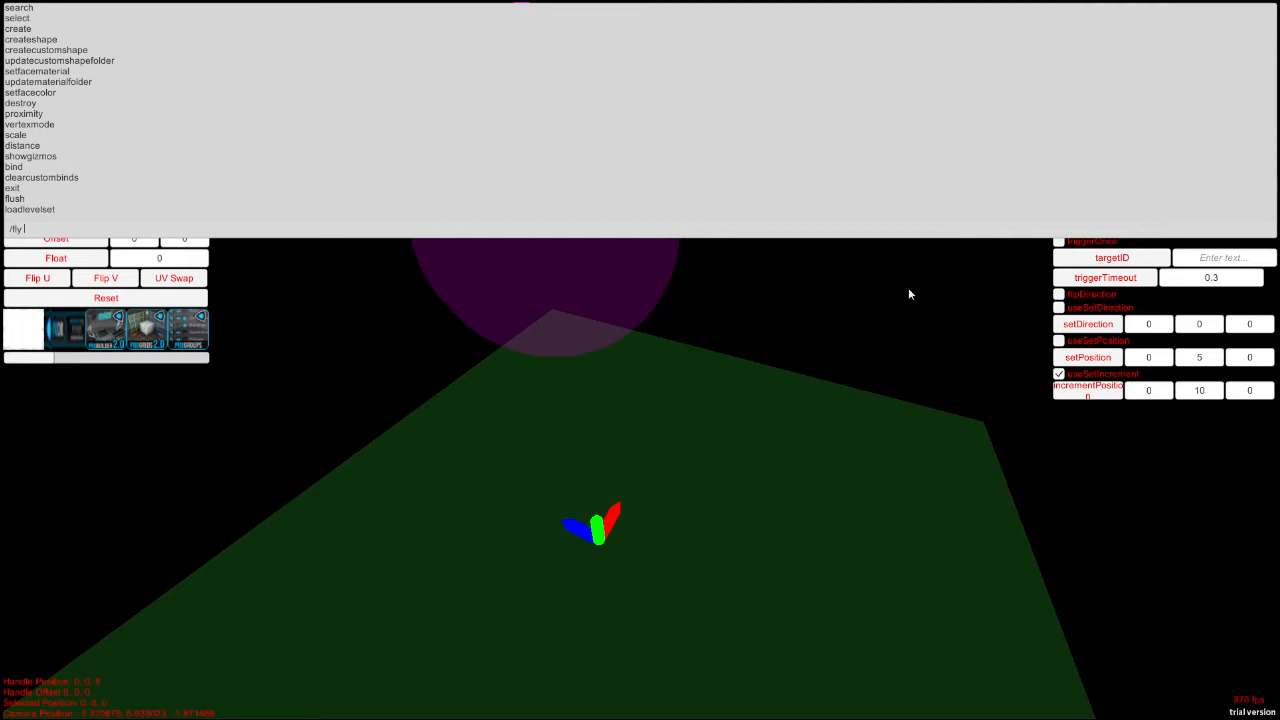
type("/fly 1")
key("Return")
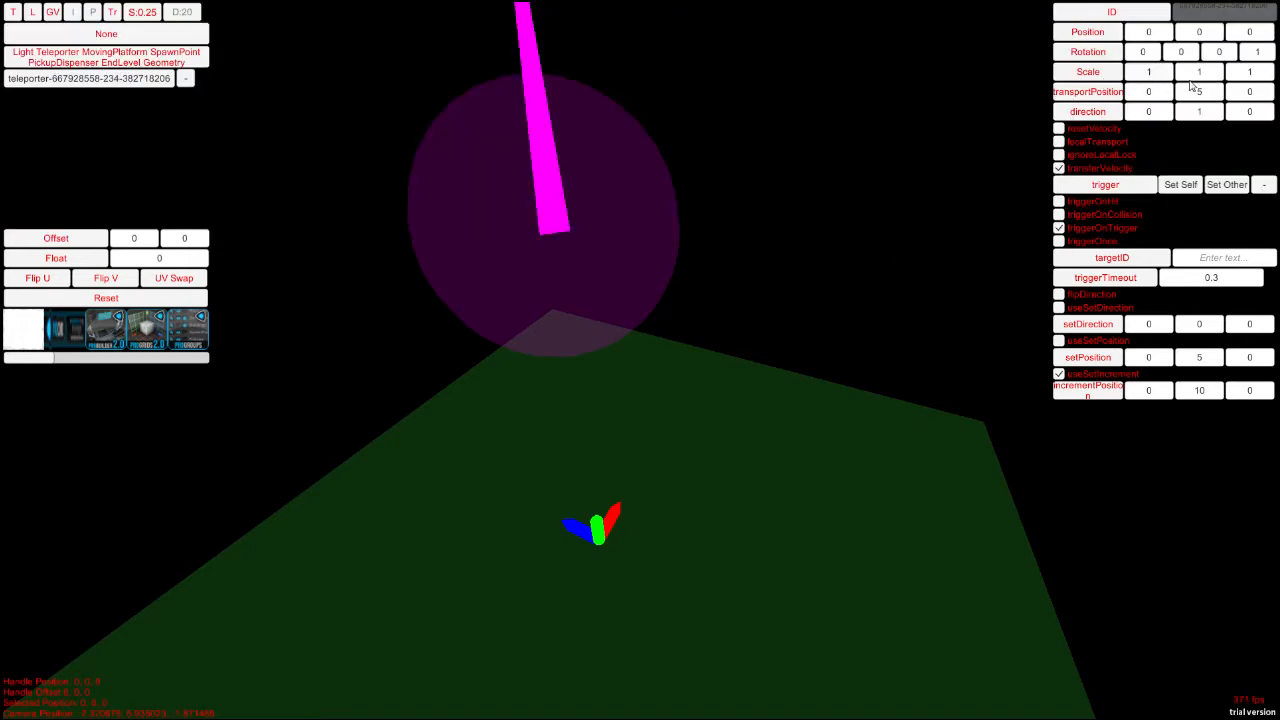
Step: Turn off fly mode with the console command /fly 0 to test the teleporter from above the box
right_click_drag(750, 176, 403, 10)
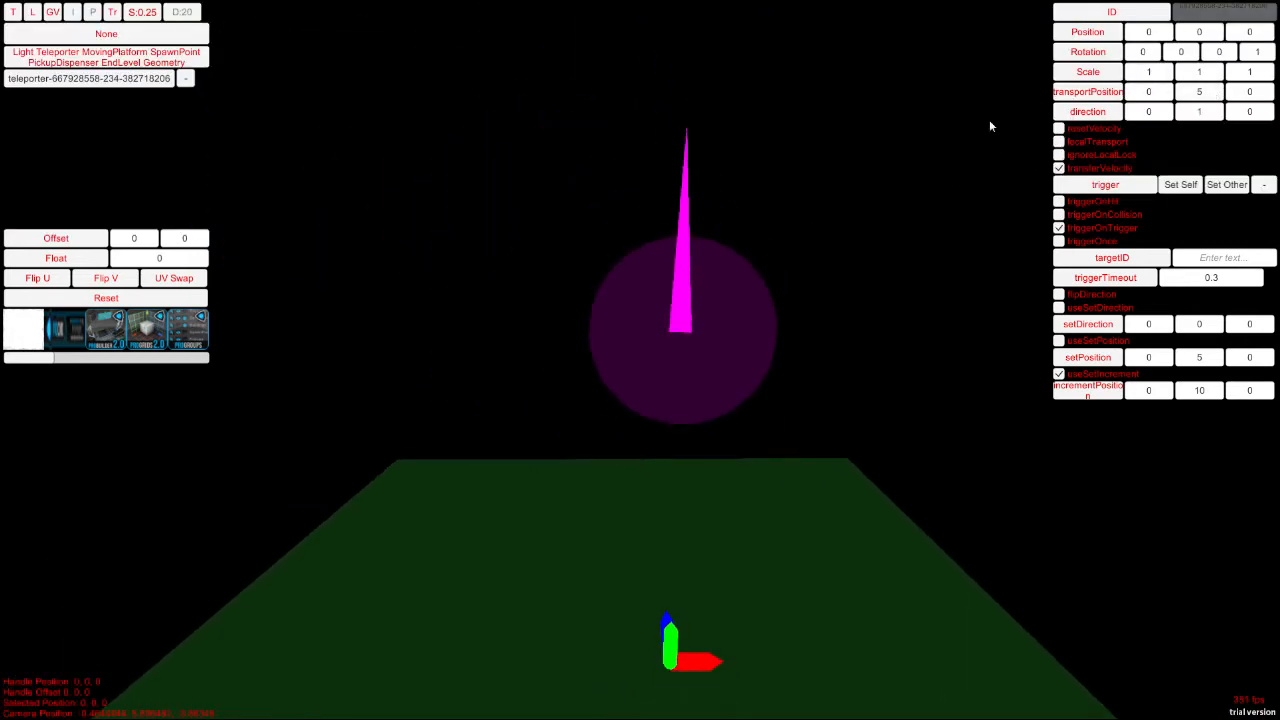
key("grave")
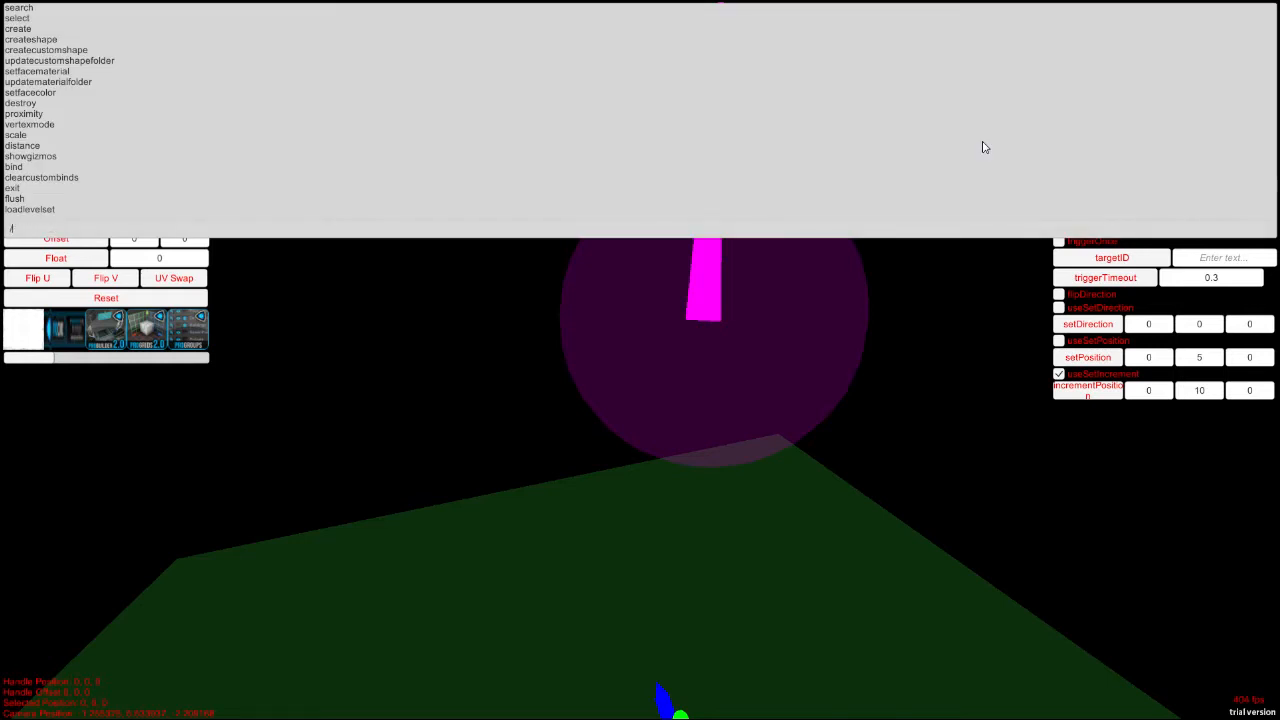
type("/fly 0")
key("Return")
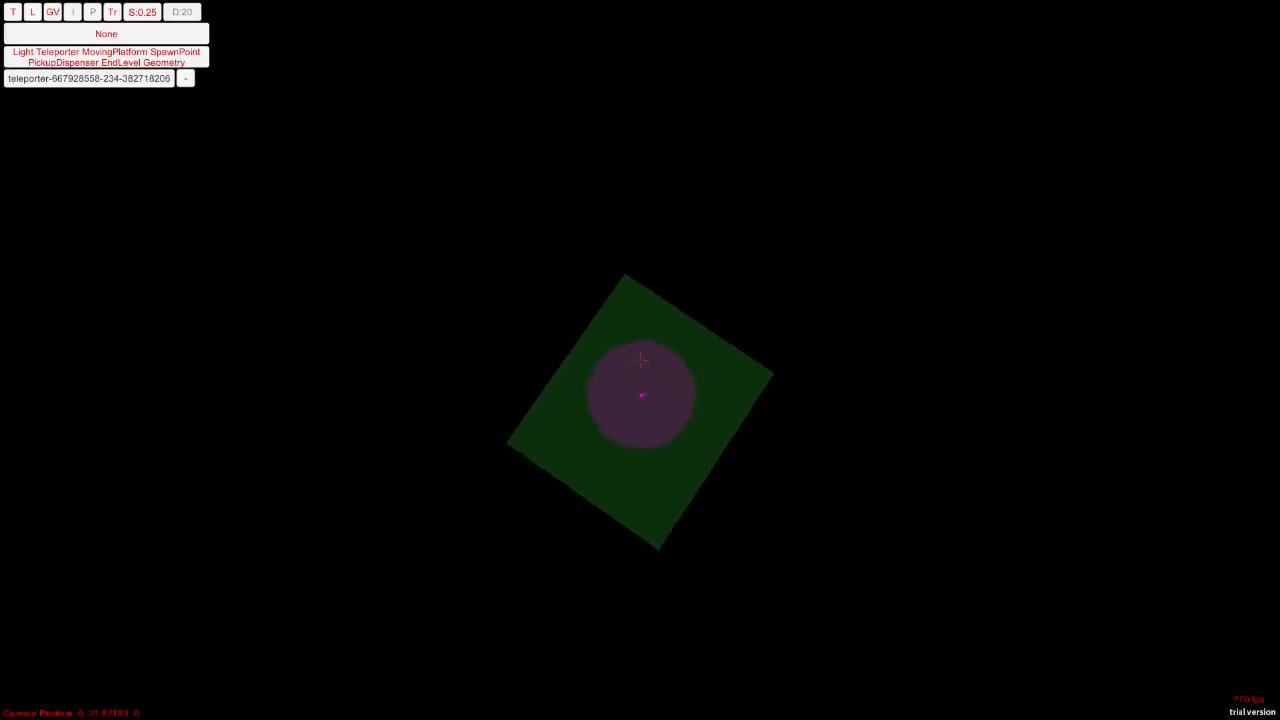
Step: Select the teleporter box and turn fly mode back on with the console command /fly 1
left_click(640, 360)
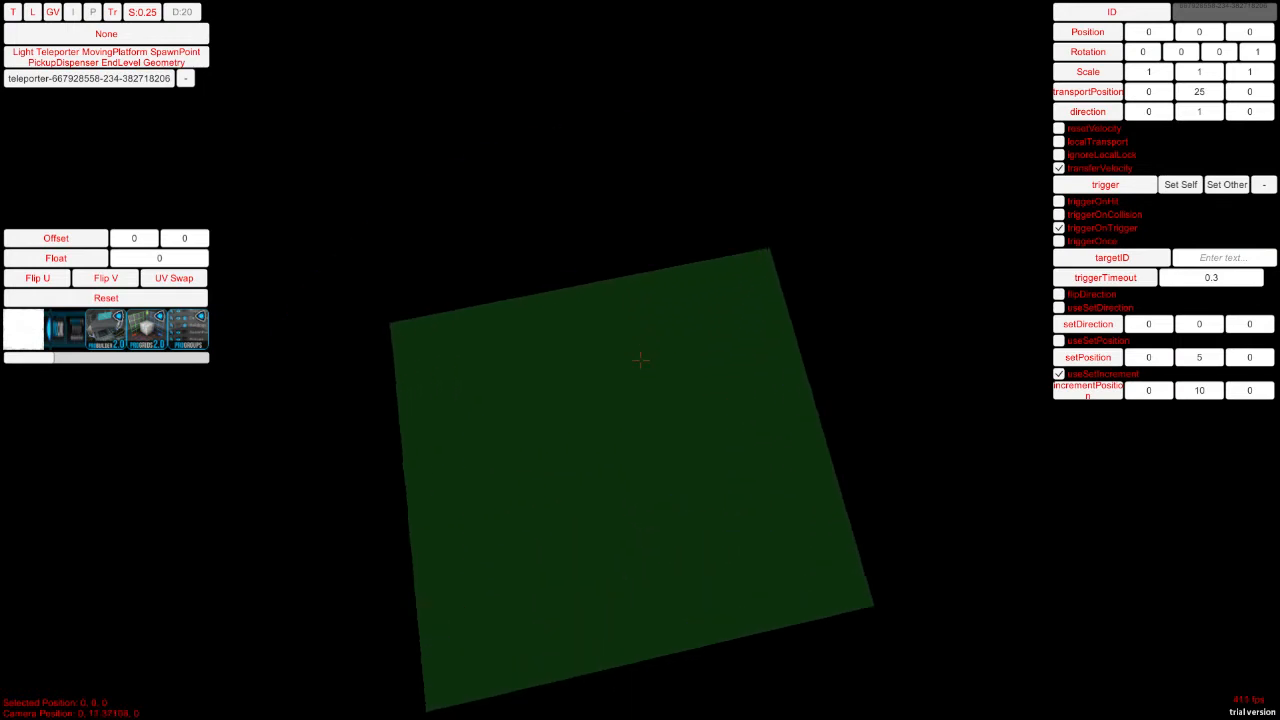
key("grave")
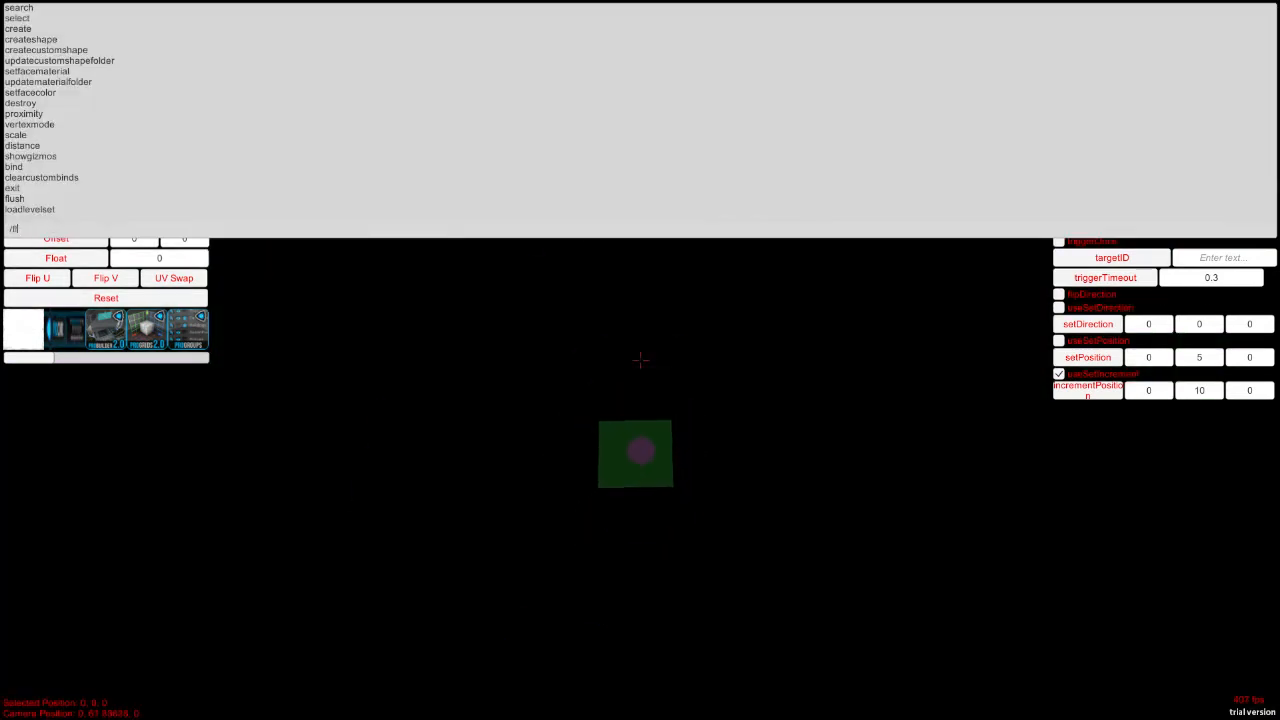
type("/fly 0")
key("Return")
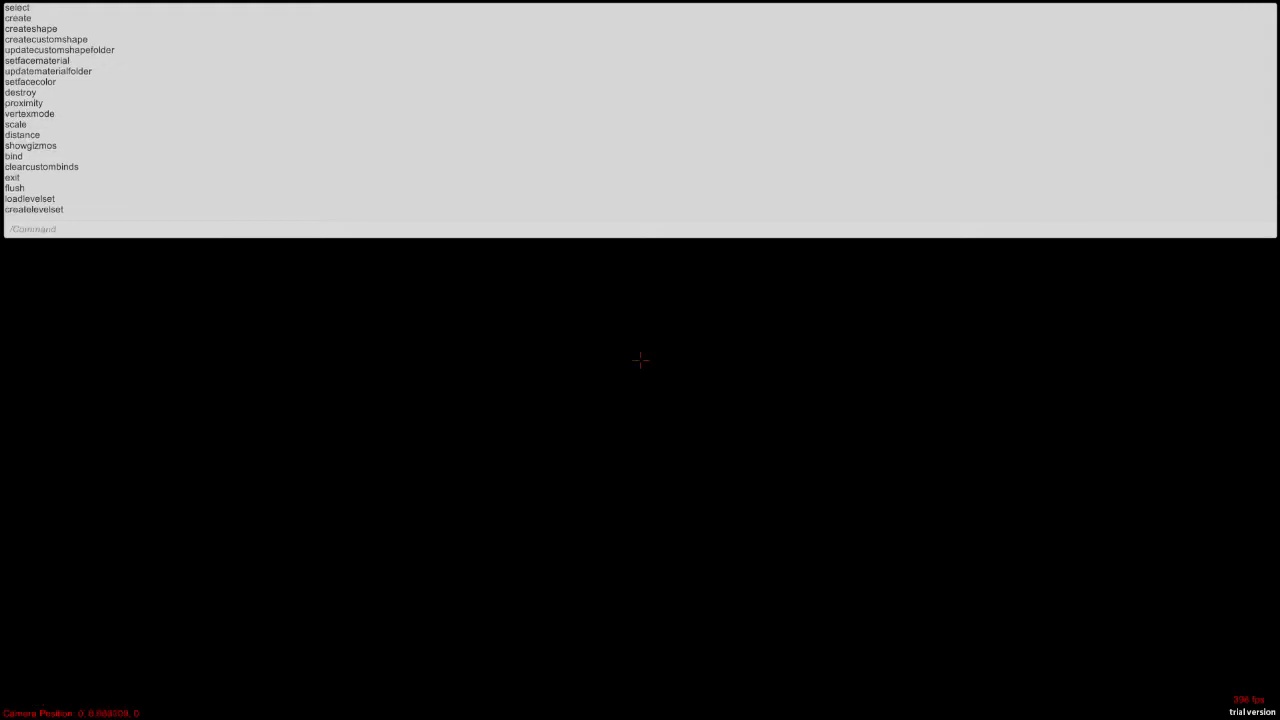
type("/")
Step: Look through the console's list of available commands and the command history
scroll(640, 360, "down", 5)
scroll(640, 360, "up", 8)
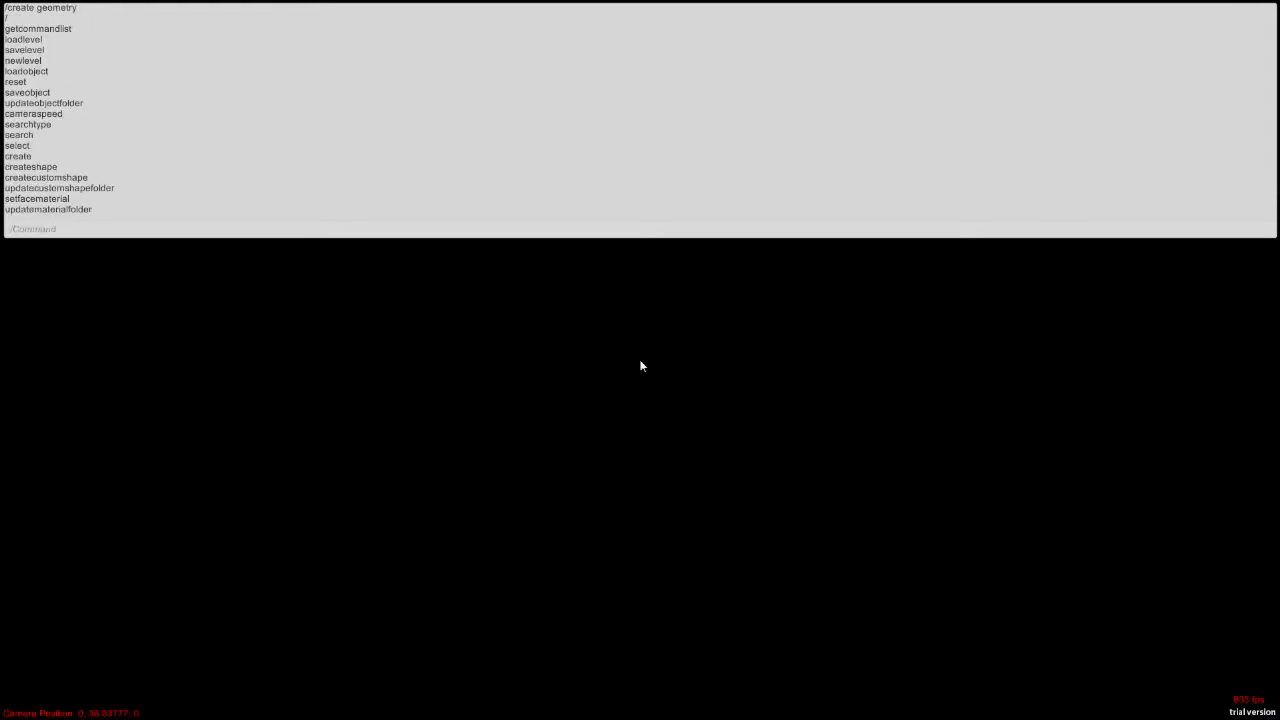
scroll(640, 360, "down", 3)
scroll(641, 366, "down", 3)
scroll(641, 366, "up", 6)
scroll(641, 366, "down", 6)
scroll(640, 360, "up", 4)
scroll(640, 360, "down", 4)
key("grave")
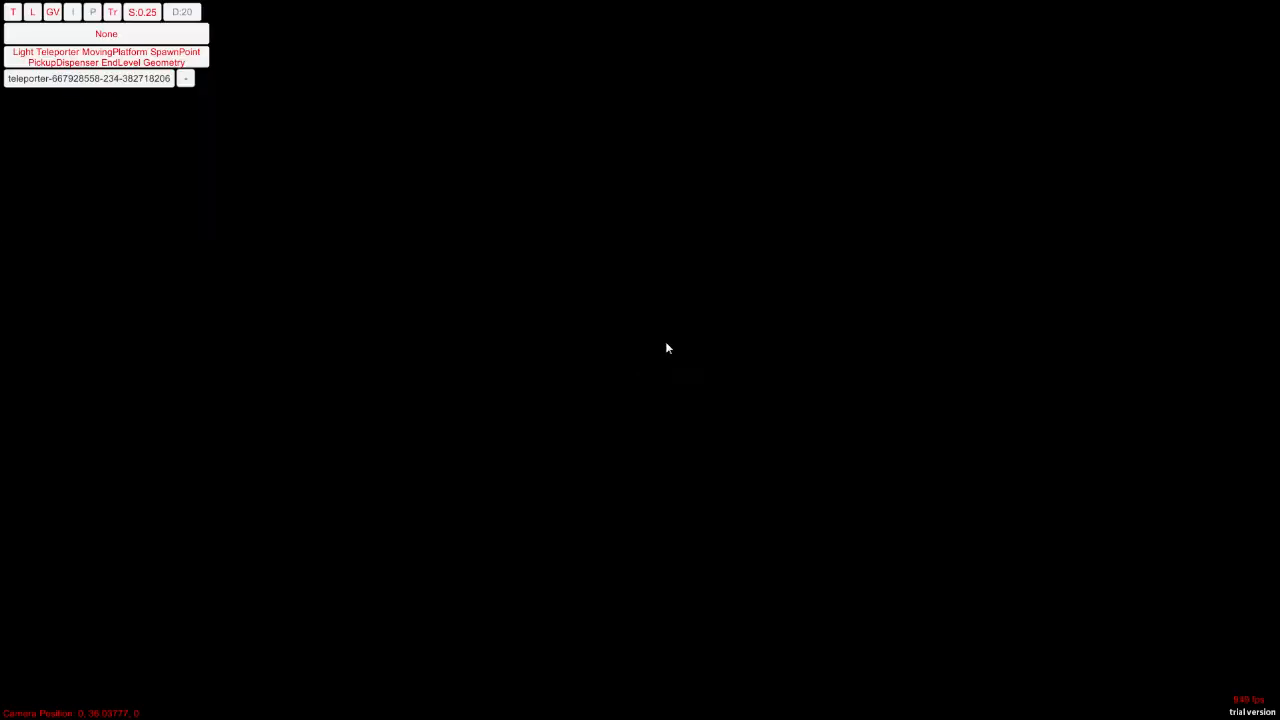
Step: Lower the teleporter's destination marker along Y so its transportPosition is 0, 6.25, 0
key("w")
right_click_drag(688, 581, 621, 60)
key("s")
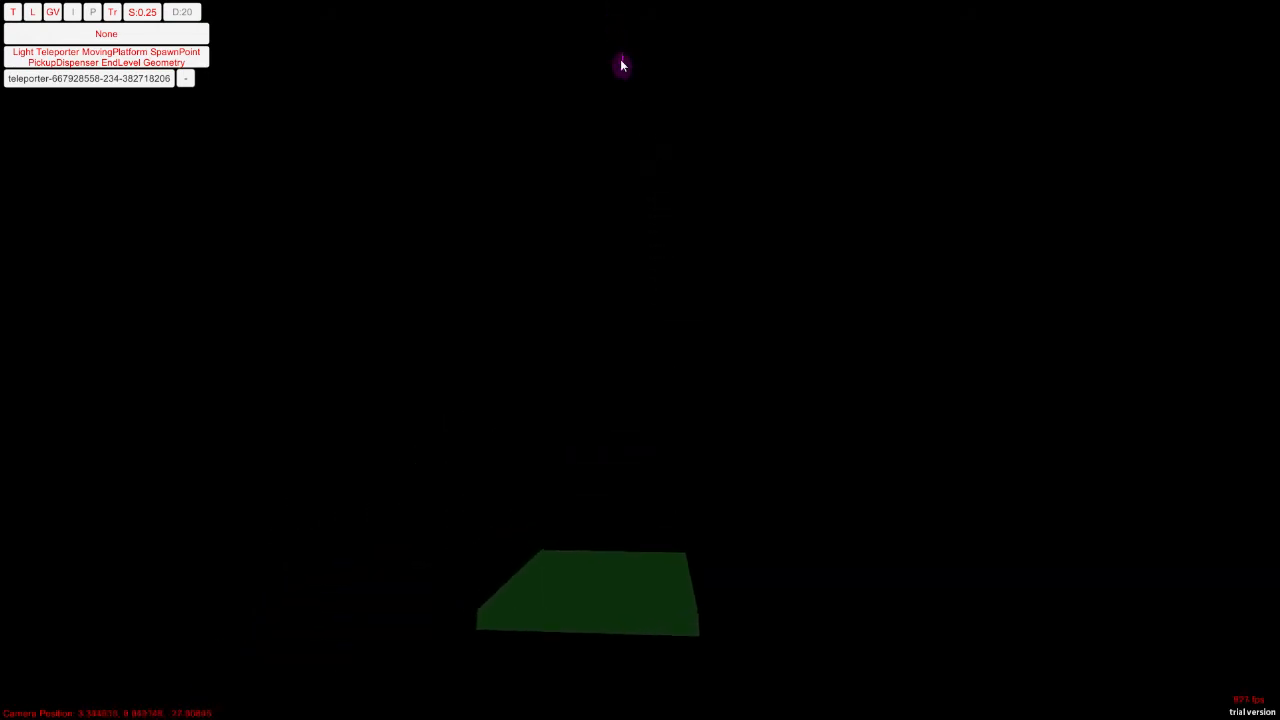
left_click(621, 60)
left_click_drag(621, 50, 617, 471)
right_click_drag(617, 471, 659, 455)
right_click_drag(806, 394, 835, 454)
key("w")
key("grave")
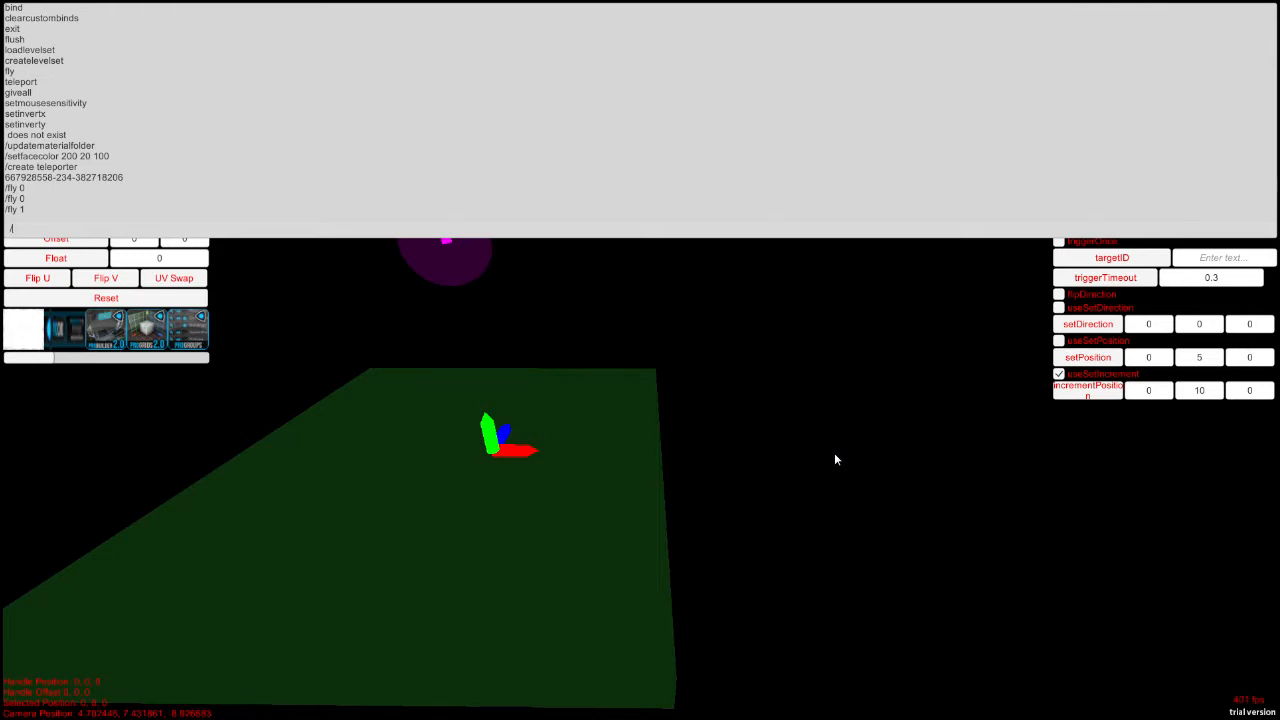
key("grave")
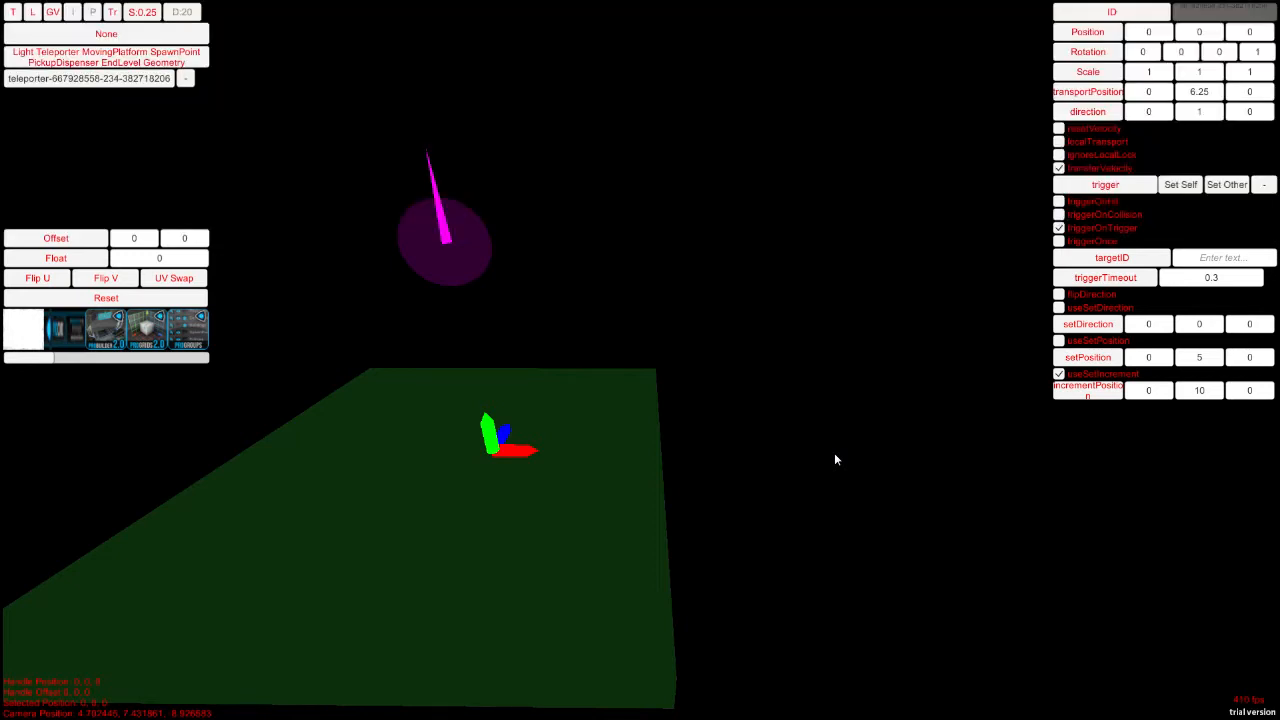
key("grave")
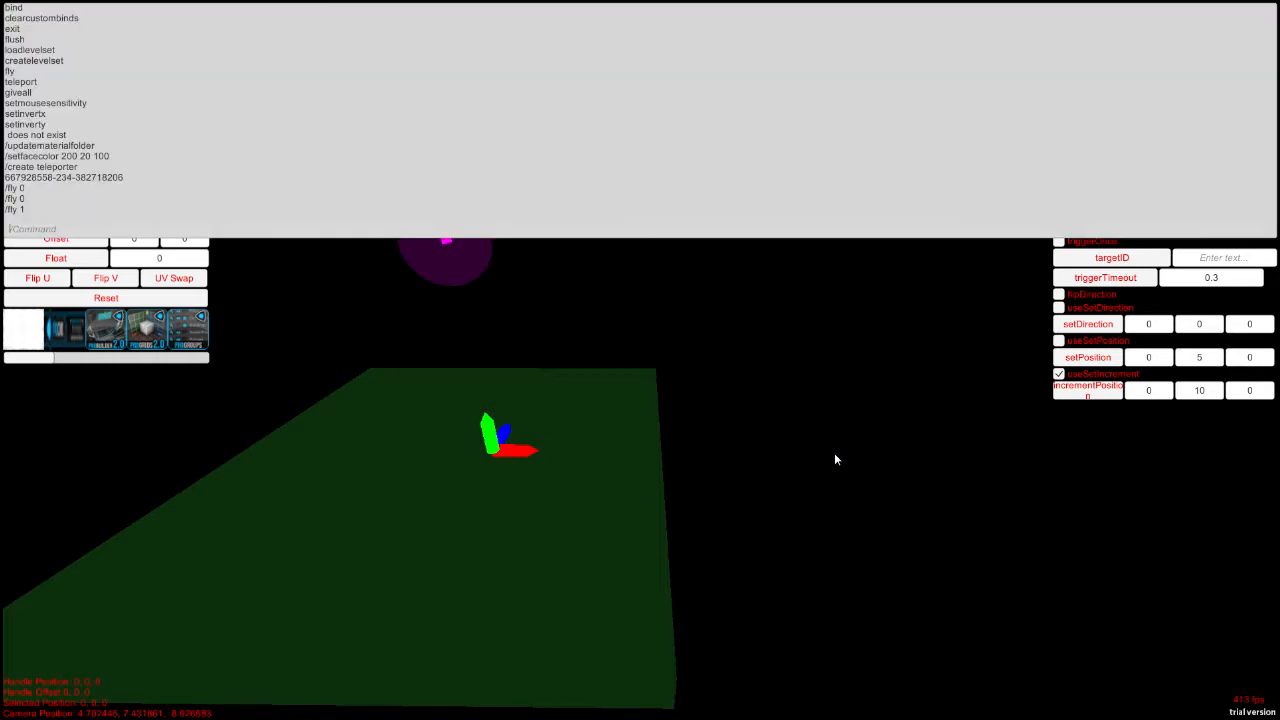
key("grave")
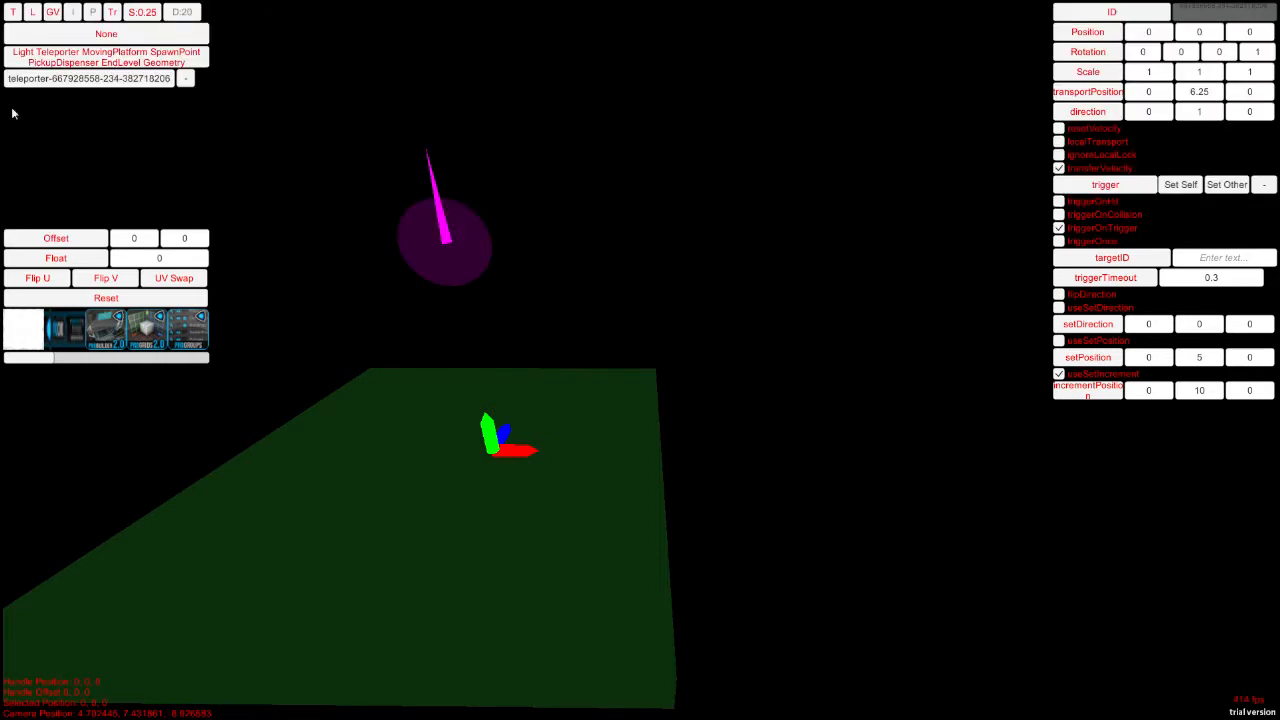
Step: Create a moving platform with the console command /create movingplatform and move it along X to 12.25, 0, 0
key("a")
key("d")
mouse_move(555, 190)
right_mouse_down()
mouse_move(607, 195)
mouse_move(543, 204)
right_mouse_up()
key("grave")
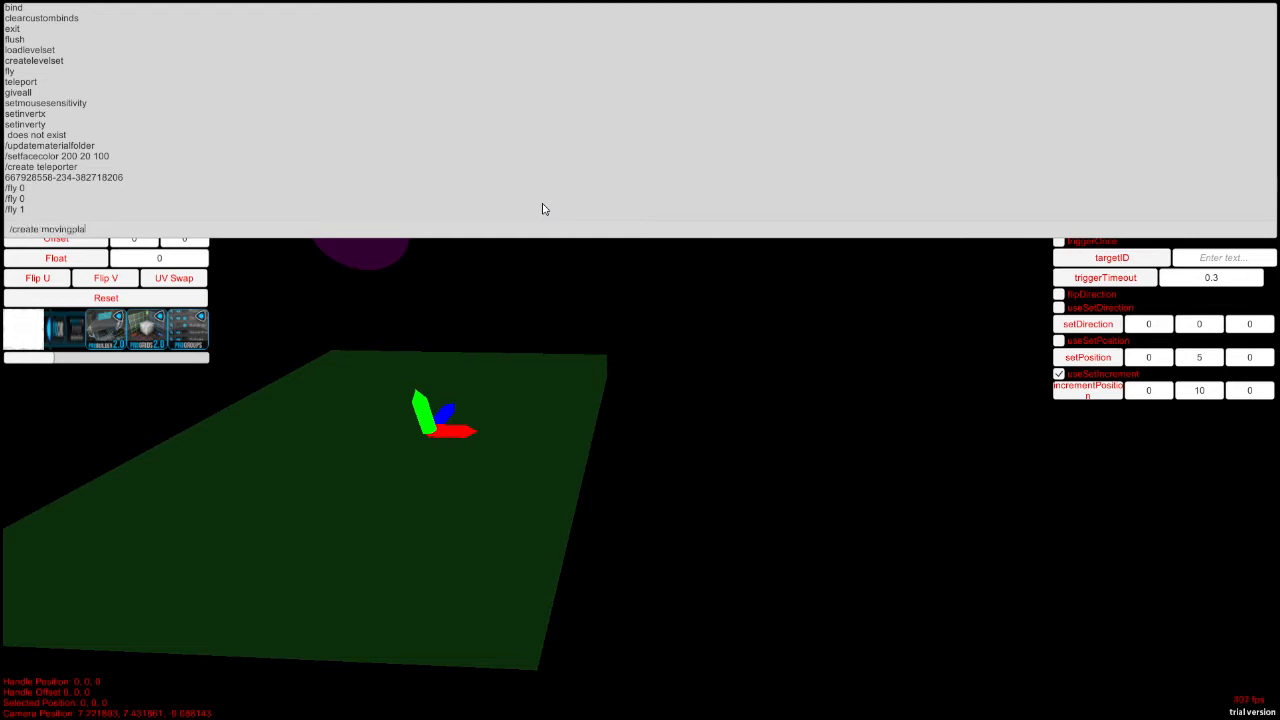
key("Return")
key("grave")
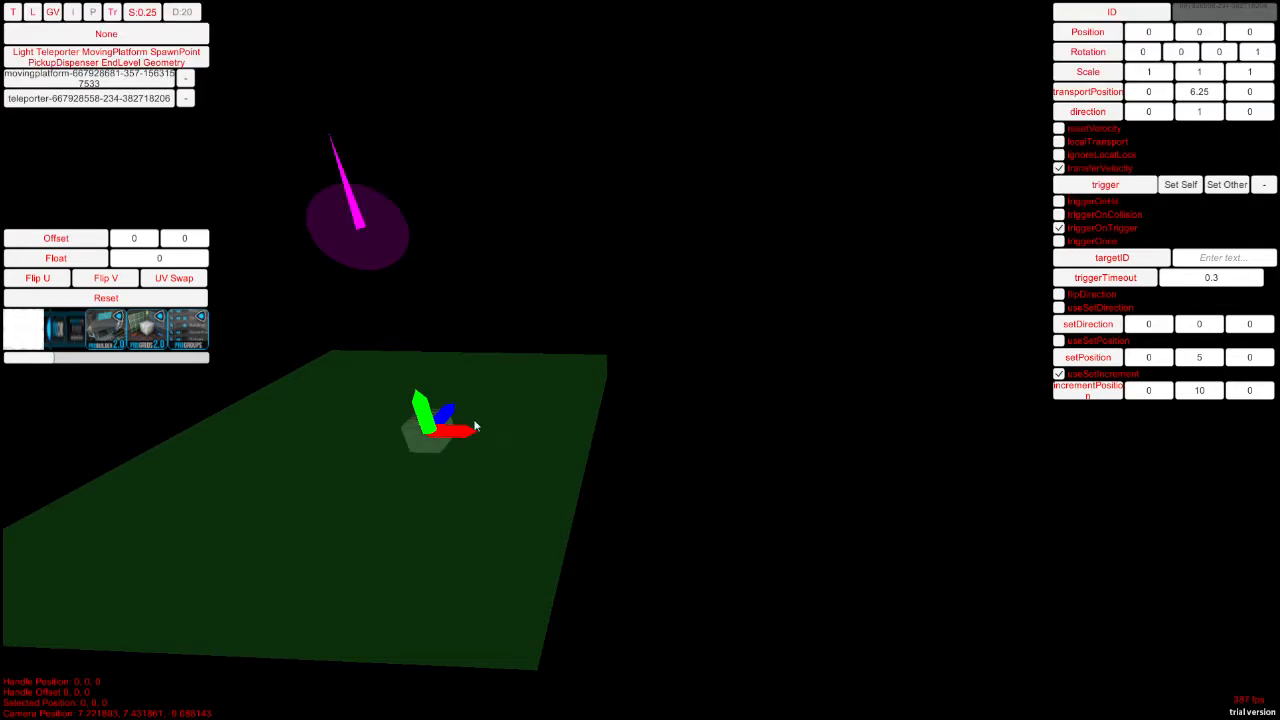
left_click_drag(476, 427, 830, 440)
left_click(428, 425)
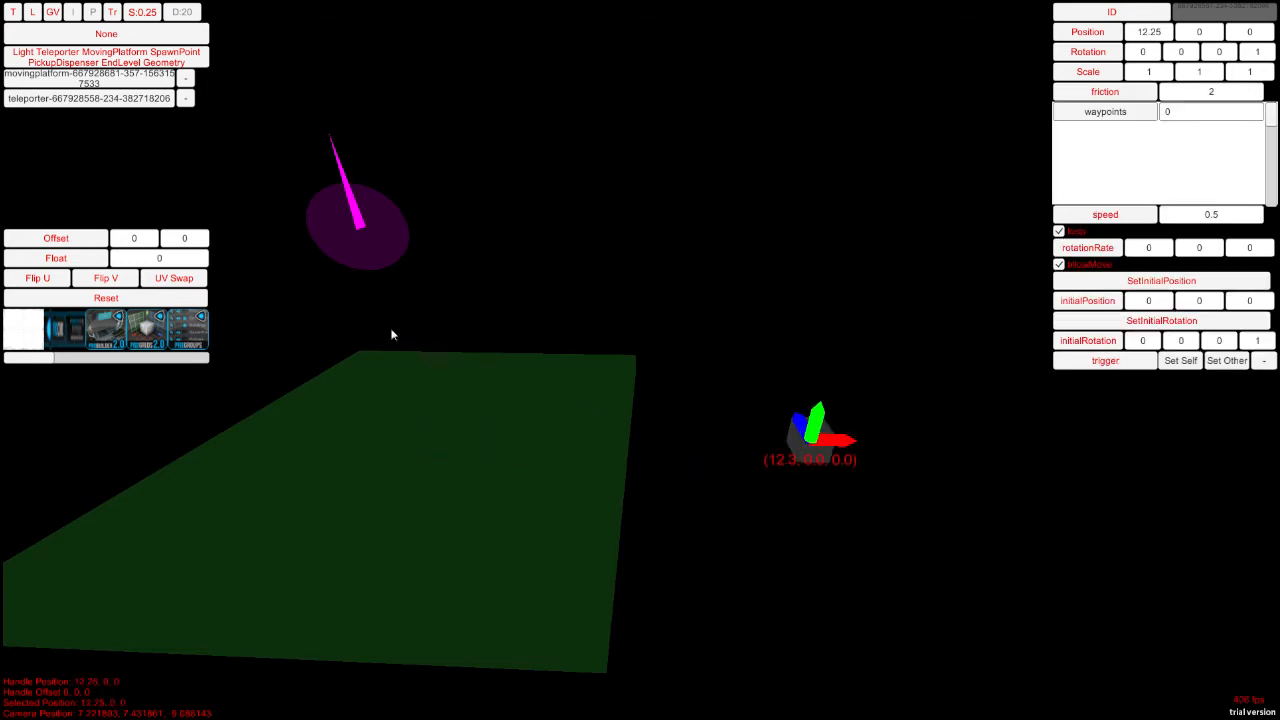
Step: Disable allowMove on the moving platform and set its trigger to itself
right_click_drag(637, 275, 1022, 276)
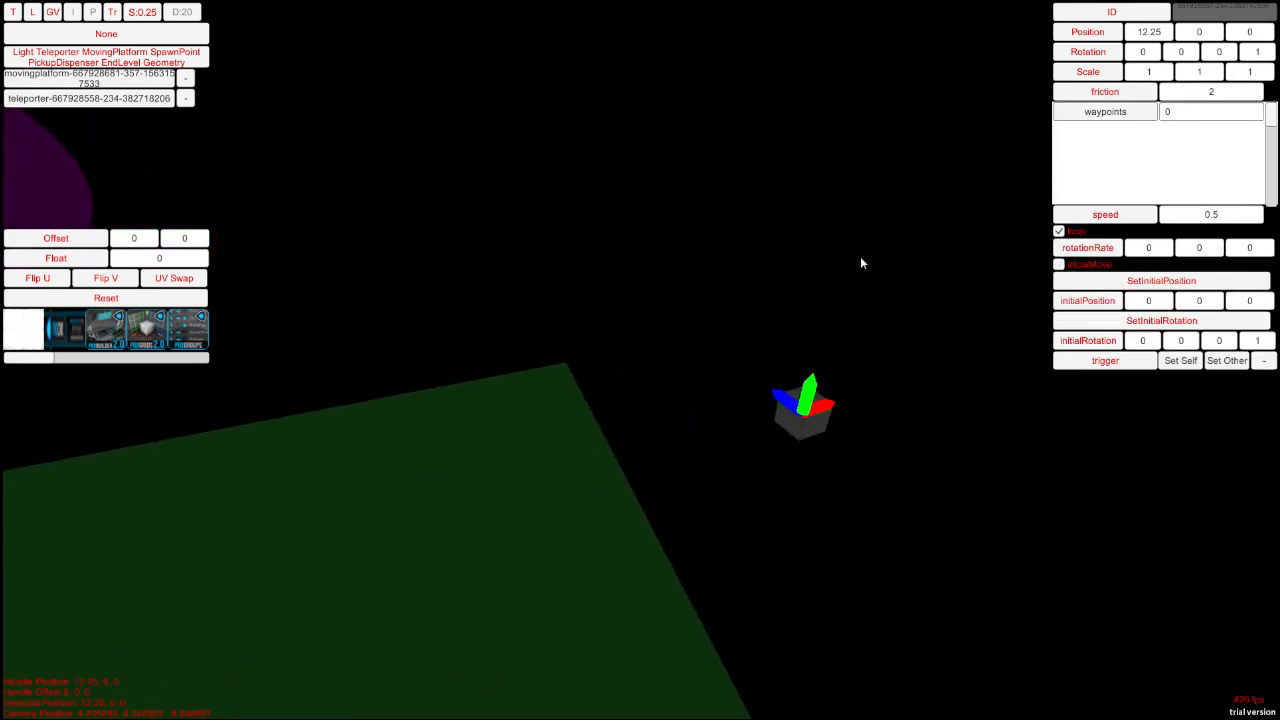
right_click_drag(860, 263, 1139, 242)
left_click(1168, 358)
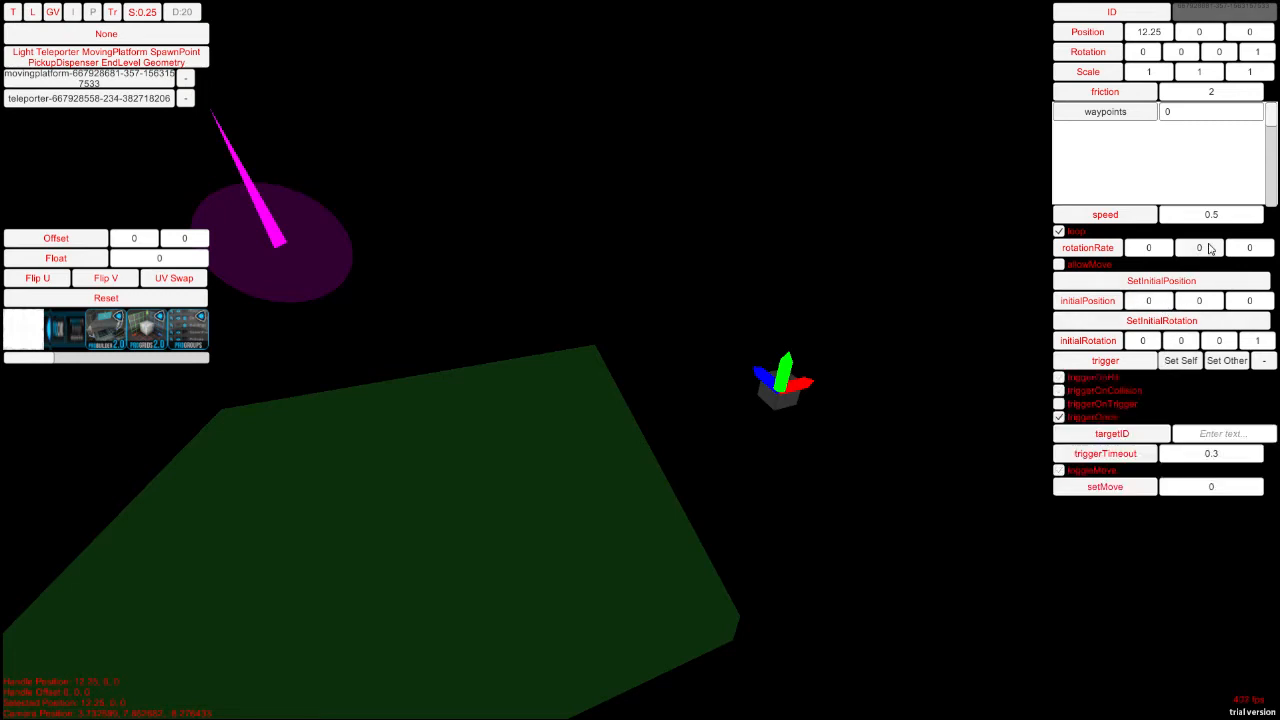
Step: In geometry mode, pull the platform's end face away from the teleporter box by about 7 units along X
right_click_drag(1000, 320, 494, 353)
key("g")
left_click(498, 352)
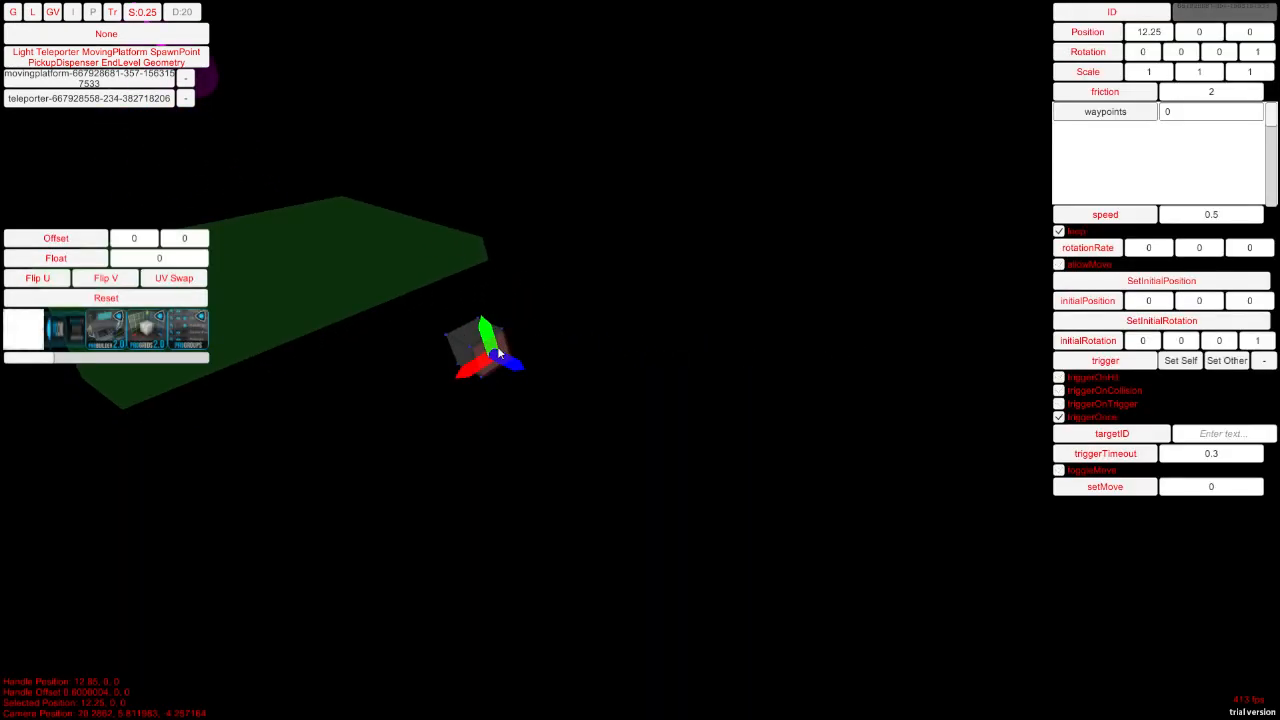
left_click_drag(510, 368, 785, 506)
key("d")
right_click_drag(785, 506, 589, 431)
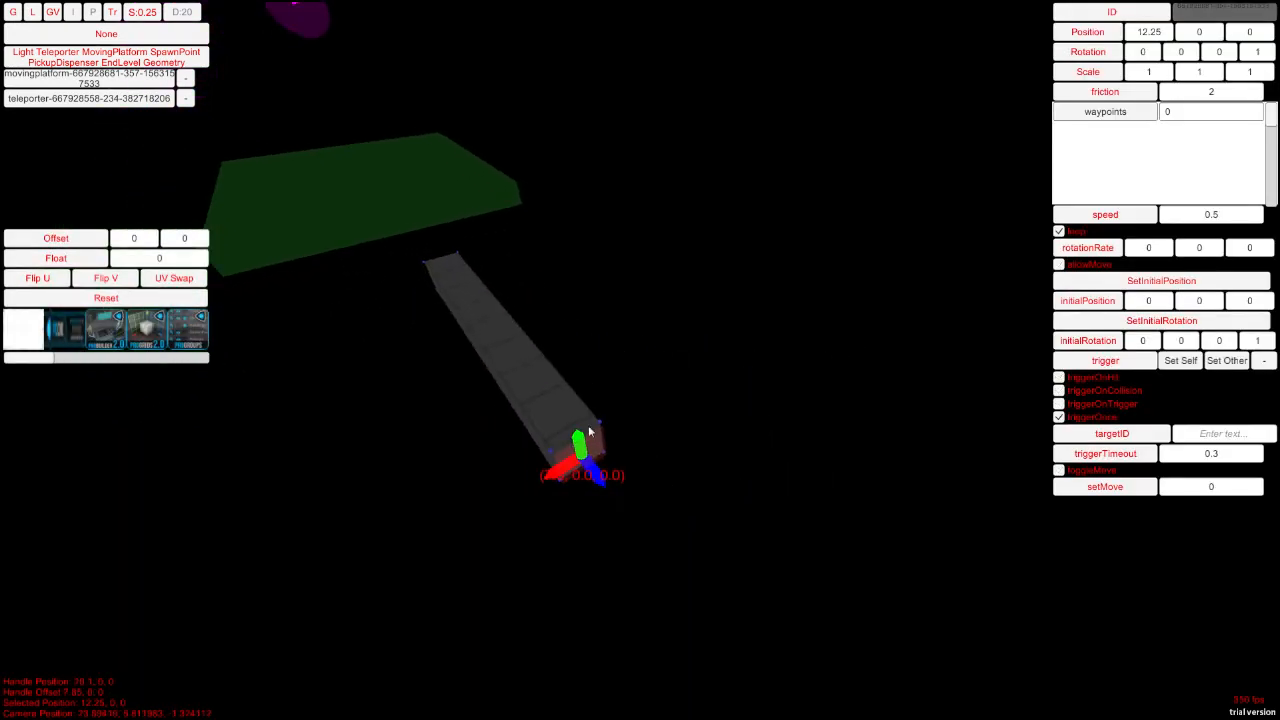
Step: Widen the platform's far end by moving its side vertices outward about 2.5 units each way along Z
left_click(600, 437)
left_click_drag(622, 428, 726, 384)
left_click_drag(523, 437, 590, 518)
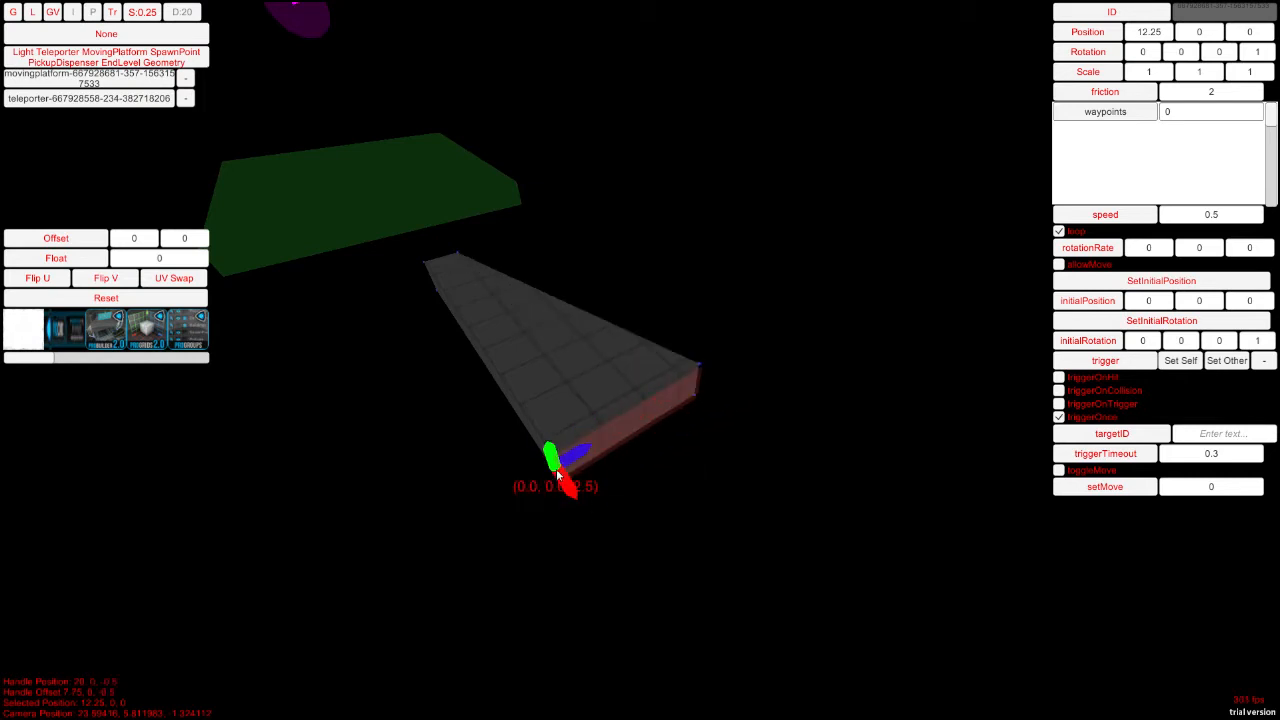
left_click_drag(570, 458, 403, 554)
Step: Extrude the platform's widened end face about 2 units further along X
left_click(557, 473)
left_click_drag(592, 475, 684, 570, "shift")
right_click_drag(668, 542, 769, 509)
left_click_drag(667, 582, 667, 584)
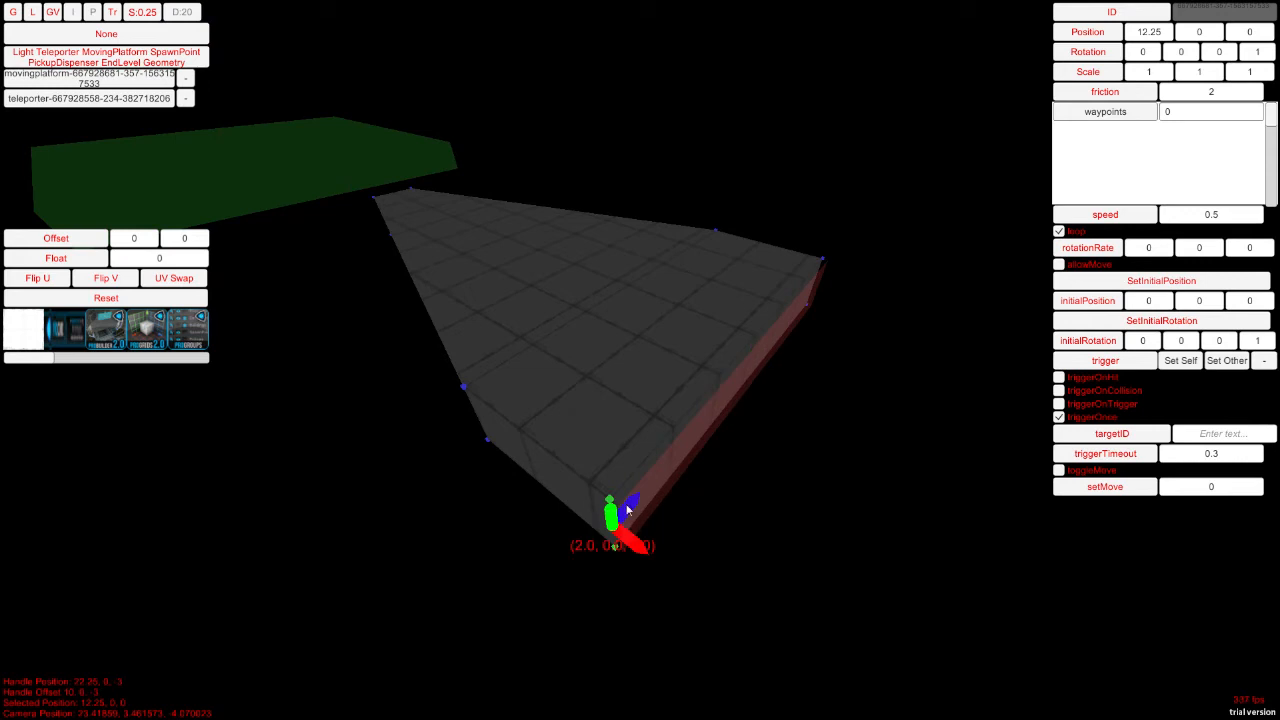
Step: Taper the extruded end by moving its corner vertices inward along Z to 0.75 and -1
left_click_drag(627, 507, 709, 410)
right_click_drag(775, 400, 765, 378)
left_click_drag(799, 258, 850, 340)
right_click_drag(851, 297, 702, 337)
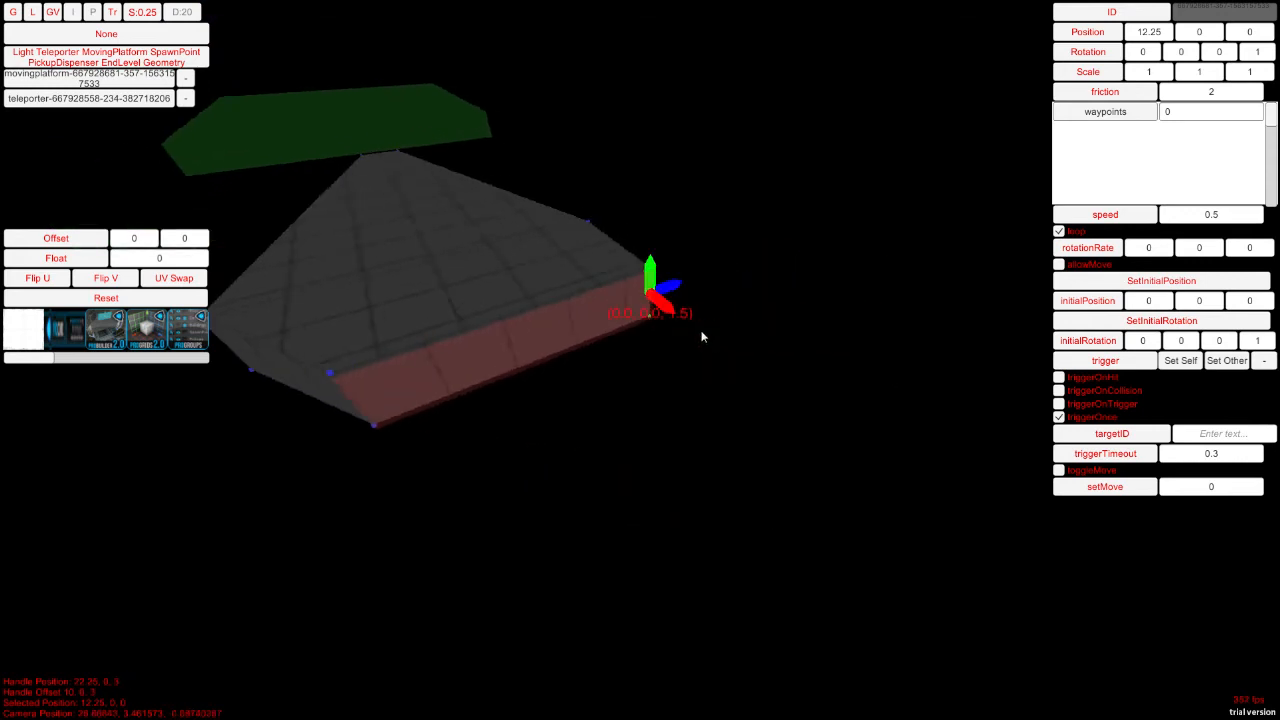
left_click_drag(676, 288, 530, 332)
key("a")
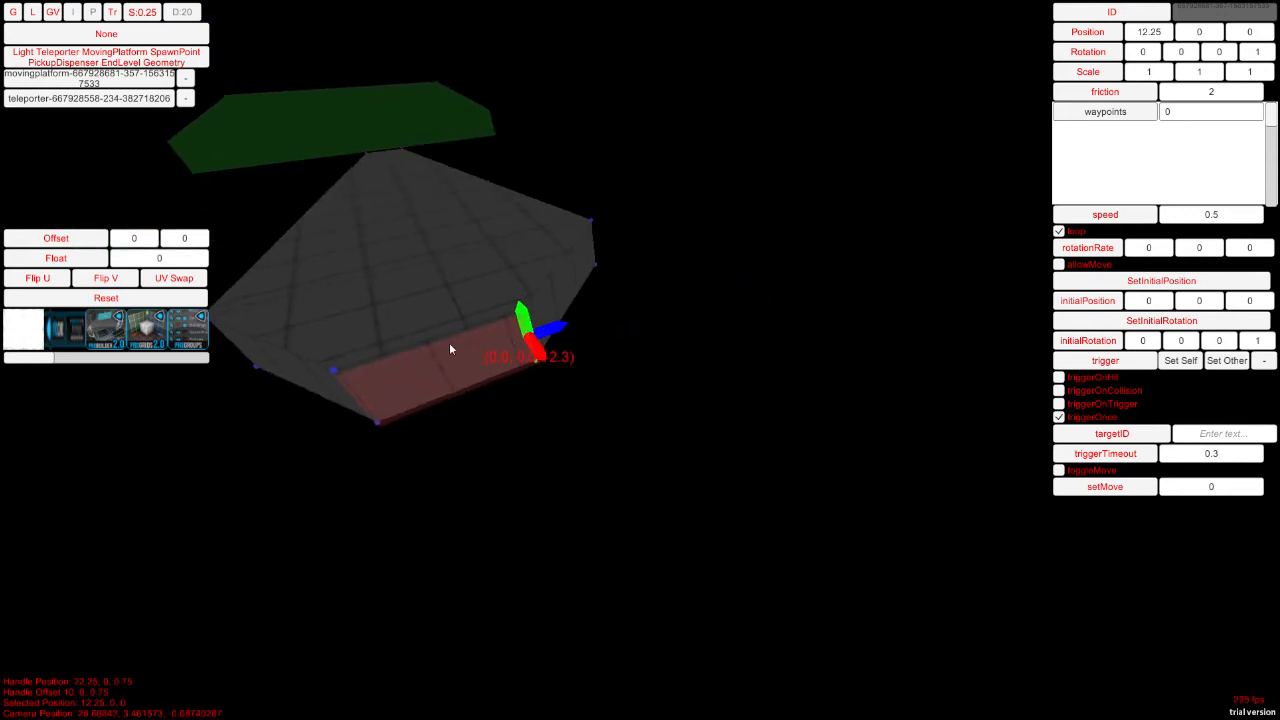
right_click_drag(449, 342, 577, 360)
left_click_drag(577, 359, 642, 435)
left_click_drag(615, 386, 650, 372)
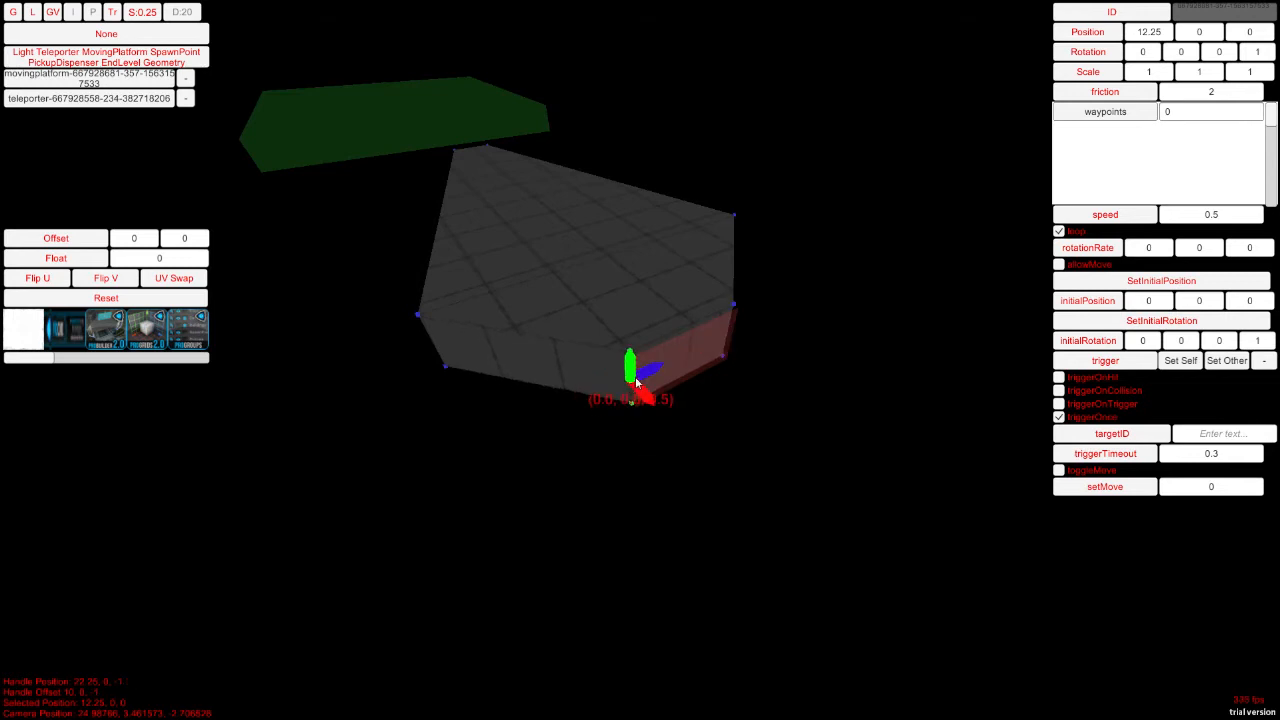
key("a")
right_click_drag(576, 296, 789, 325)
left_click(787, 327)
left_click(672, 271)
left_click(625, 335)
left_click(718, 368)
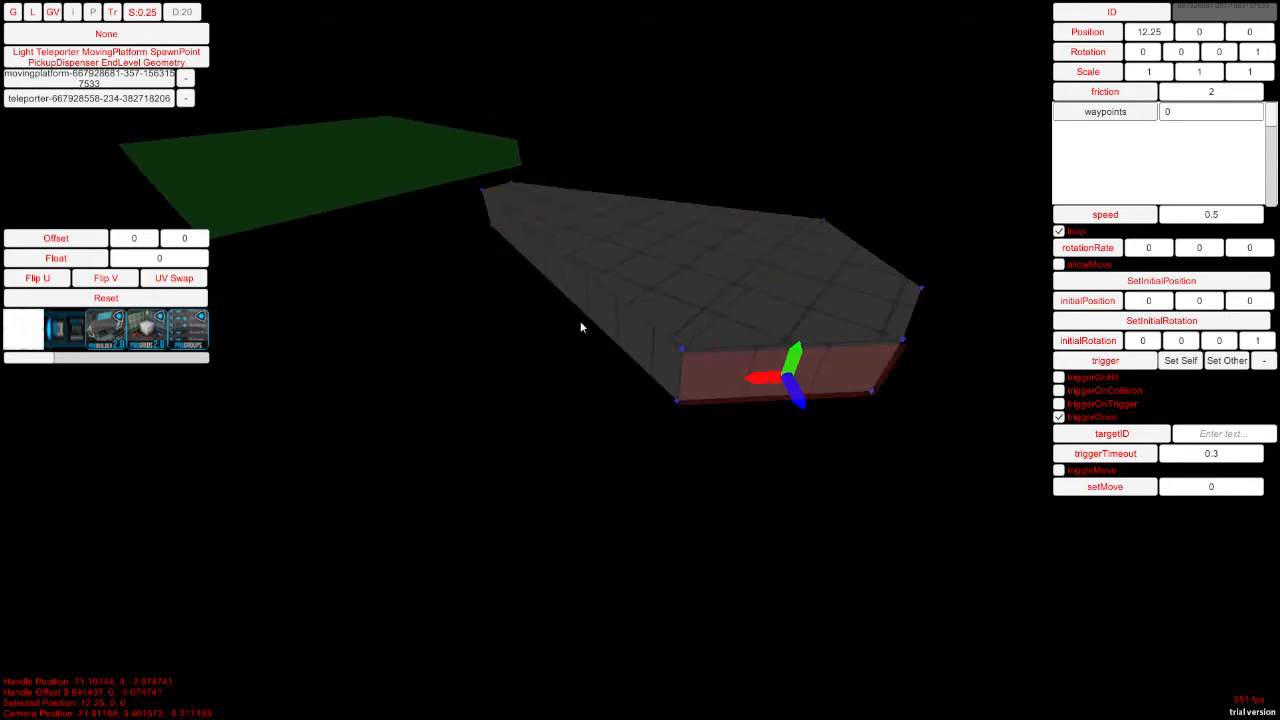
Step: Shorten the platform by moving the vertices of its end nearest the teleporter box 2.25 units inward along X
key("a")
right_click_drag(590, 350, 683, 394)
key("d")
key("a")
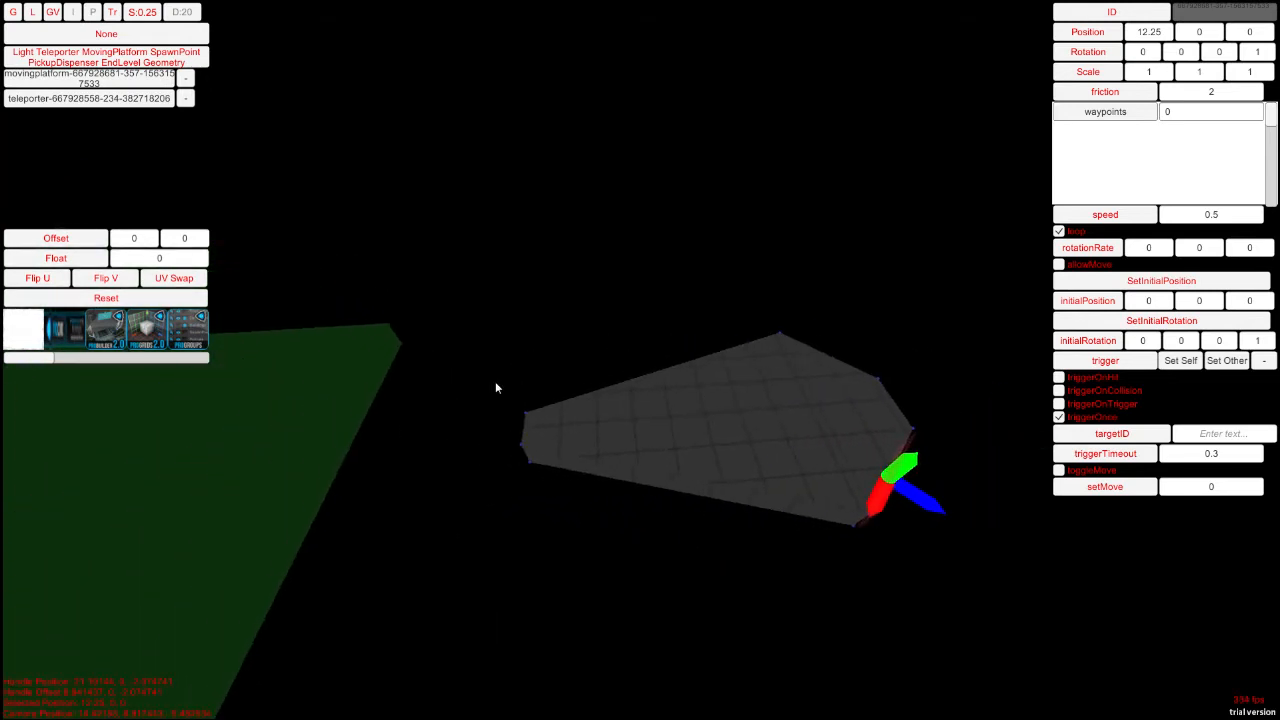
left_click(525, 430)
left_click_drag(550, 437, 606, 430)
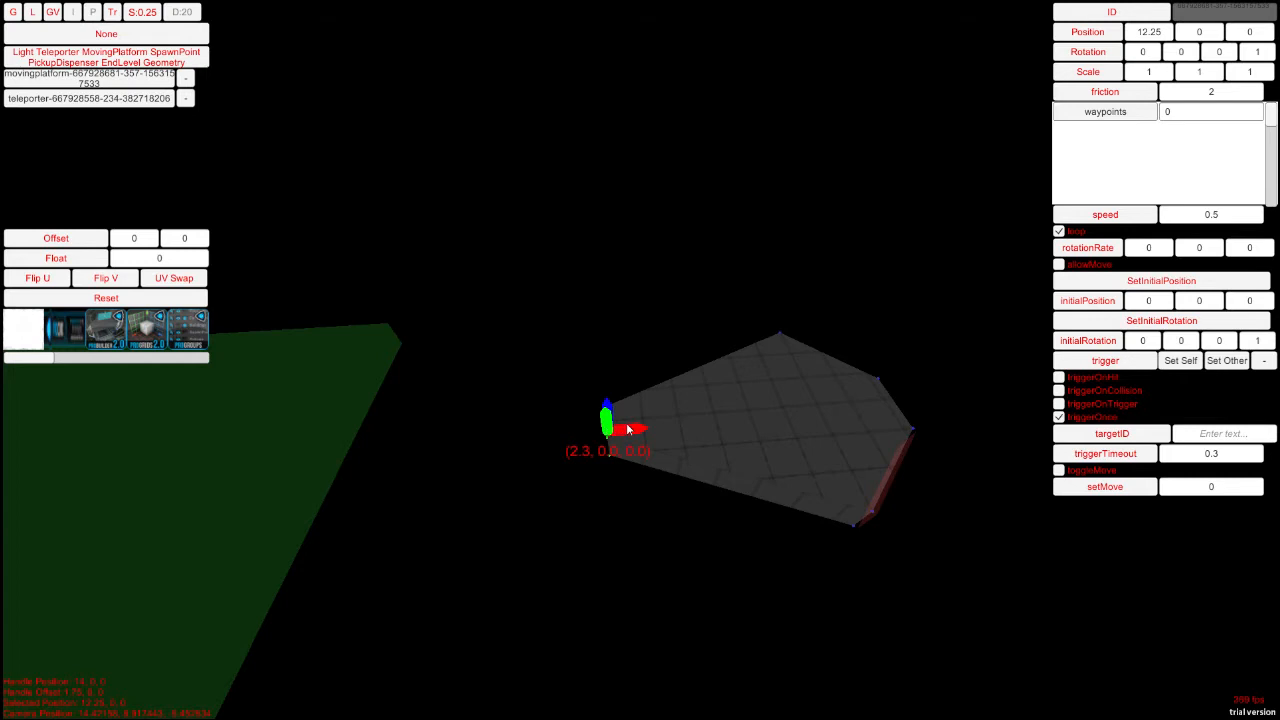
Step: Move the platform's pivot to its near-end vertices at 14, 0, 0 and reselect the platform
right_click_drag(588, 427, 785, 399)
key("g")
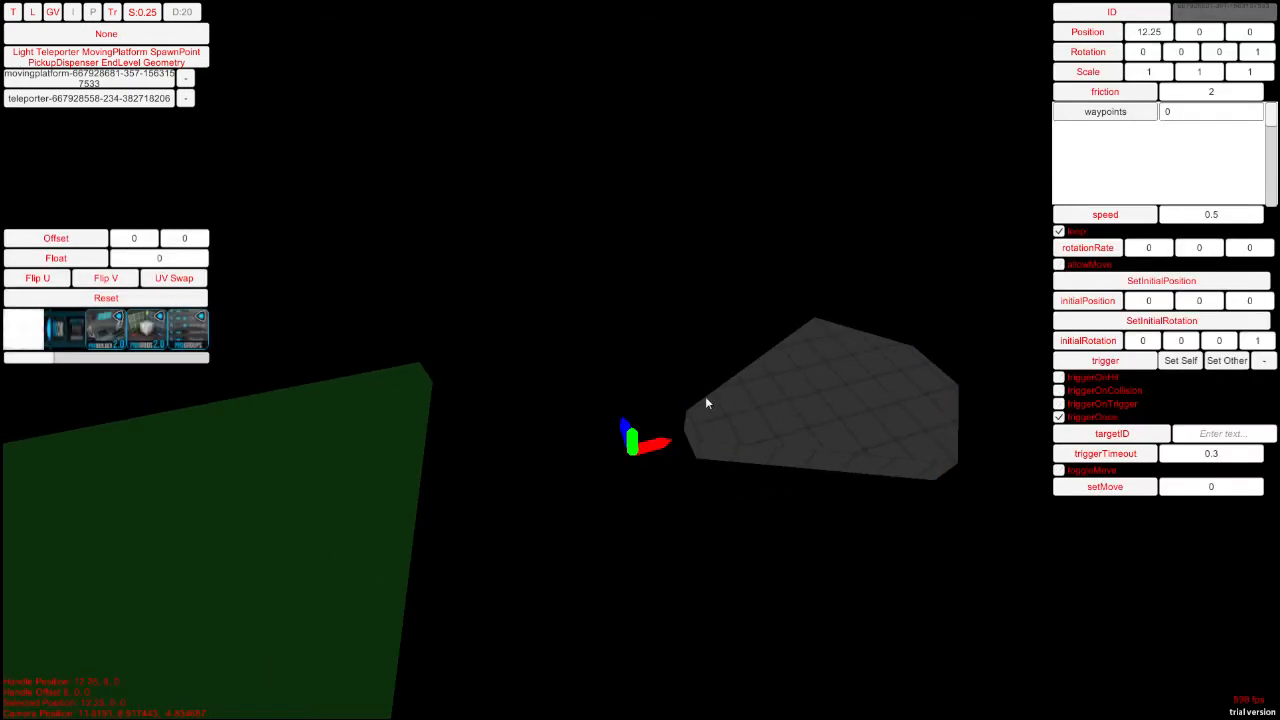
key("d")
key("g")
left_click(667, 398)
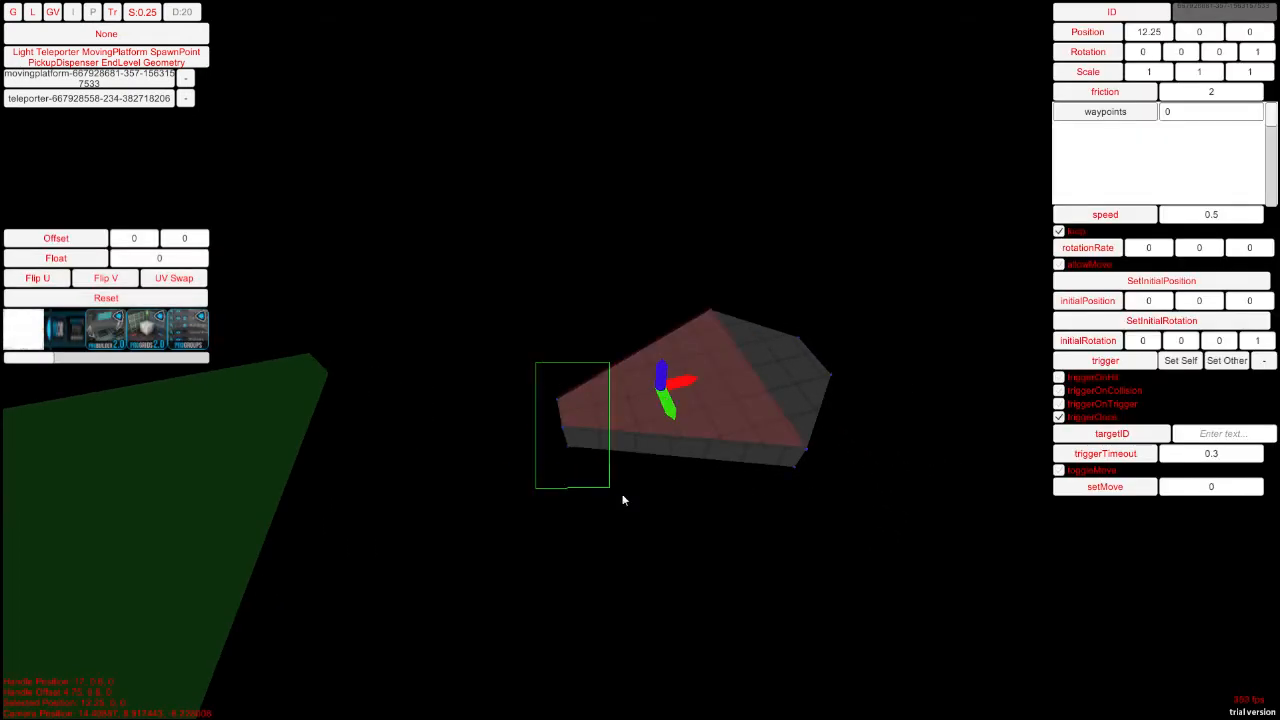
left_click_drag(622, 499, 626, 461)
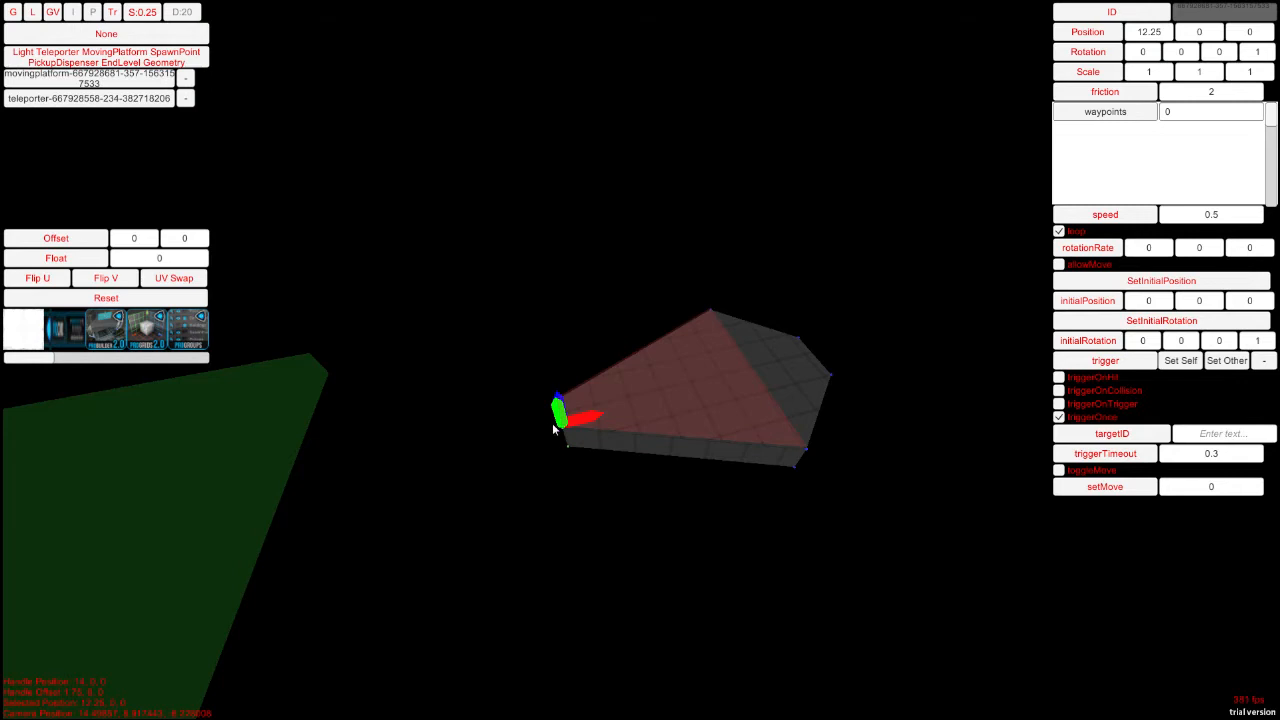
key("g")
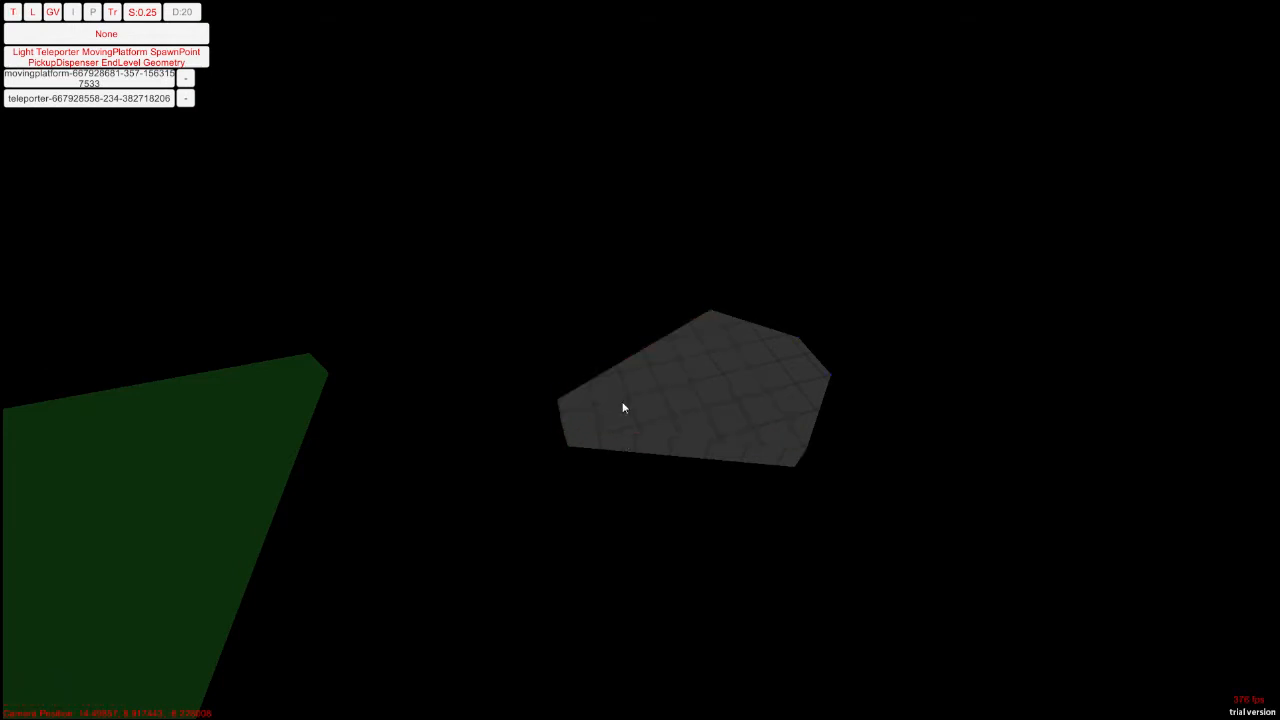
left_click(623, 405)
Step: Set the moving platform trigger's setMove to 1
key("a")
right_click_drag(601, 405, 477, 420)
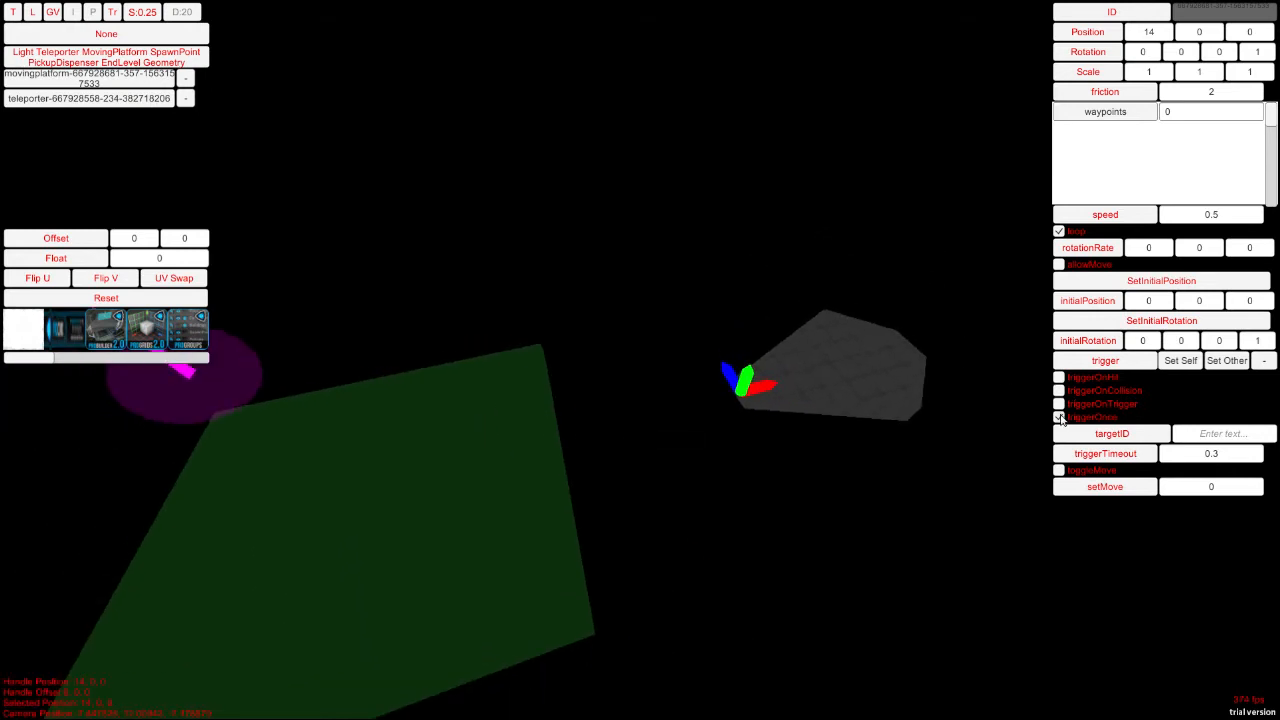
left_click_drag(1170, 487, 1258, 489)
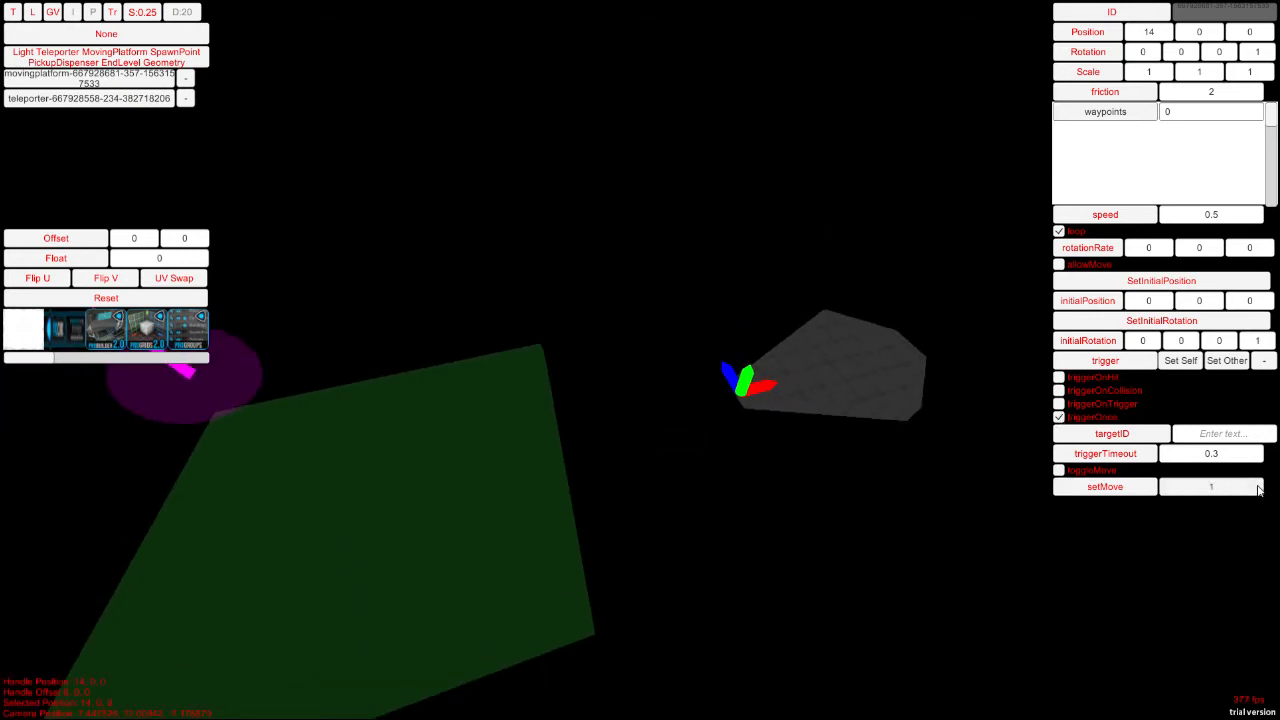
key("a")
right_click_drag(425, 257, 587, 254)
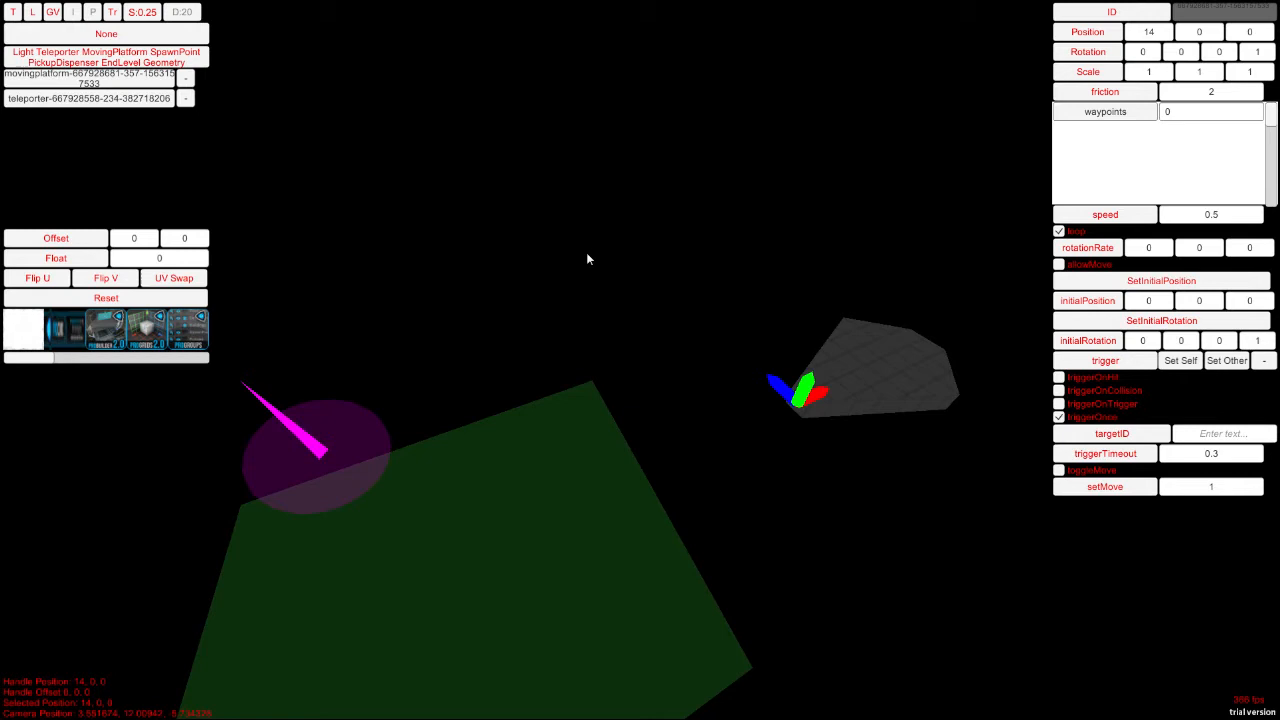
left_click(587, 442)
left_click(812, 368)
Step: Turn off fly mode from the console above the teleporter box and activate the moving platform
right_click_drag(788, 368, 909, 287)
key("w")
key("grave")
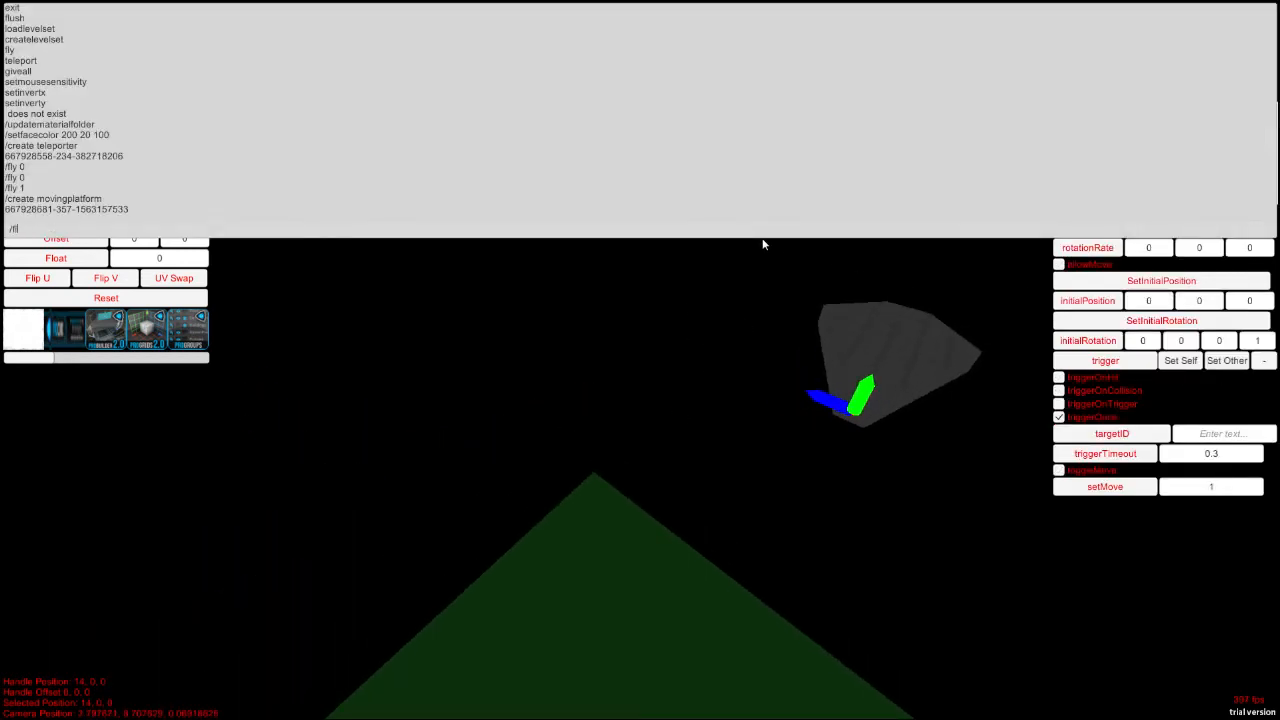
key("Return")
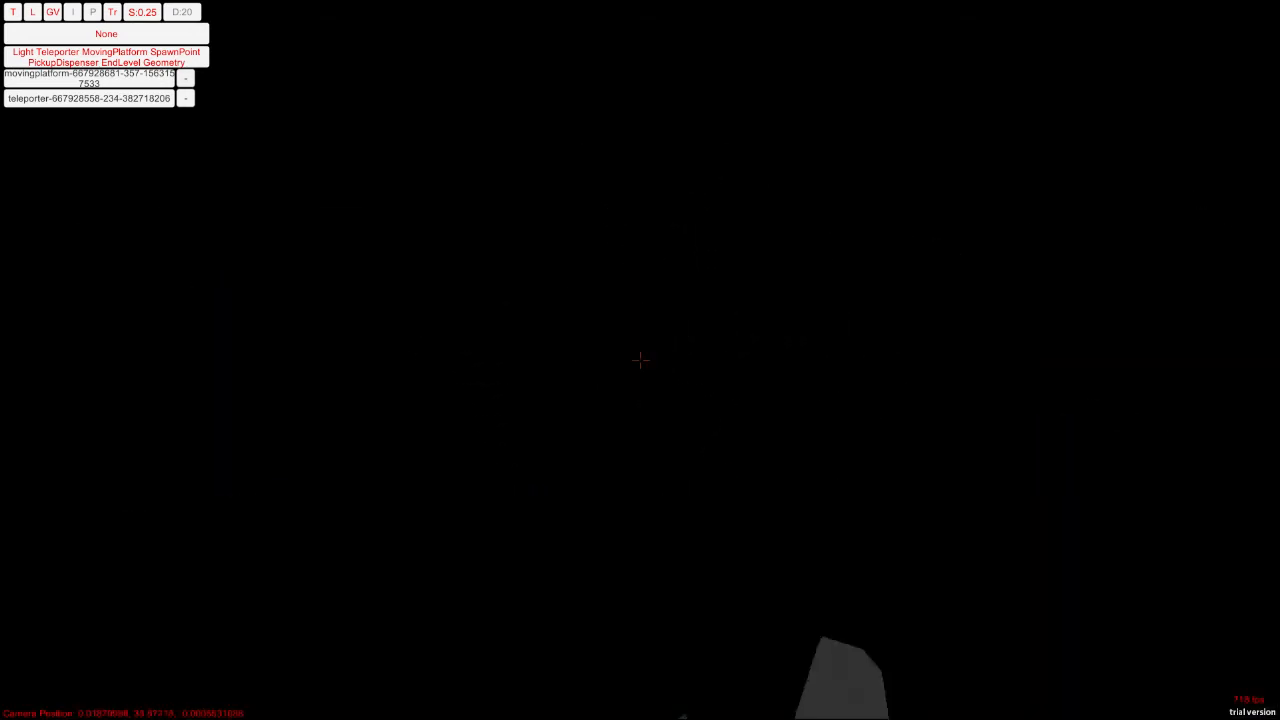
left_click(640, 360)
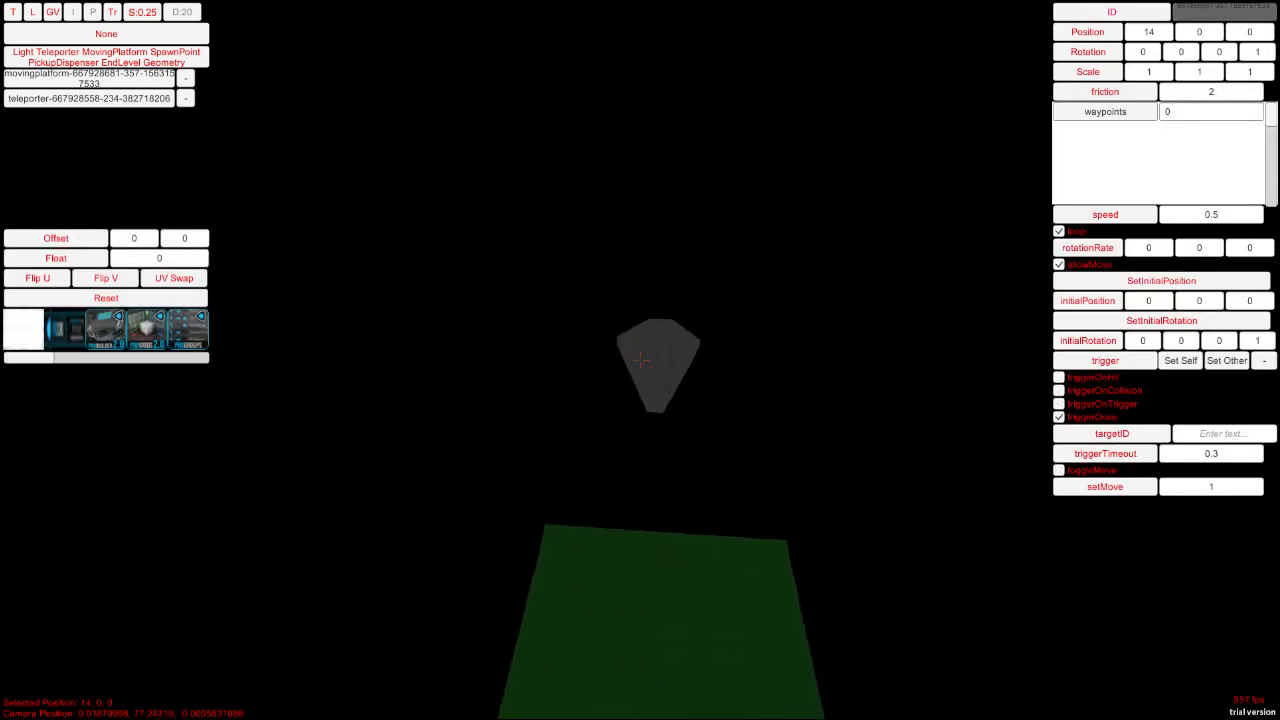
Step: Turn fly mode back on and set the moving platform's rotationRate to 0, 50, 0 with allowMove and triggerOnce off
key("grave")
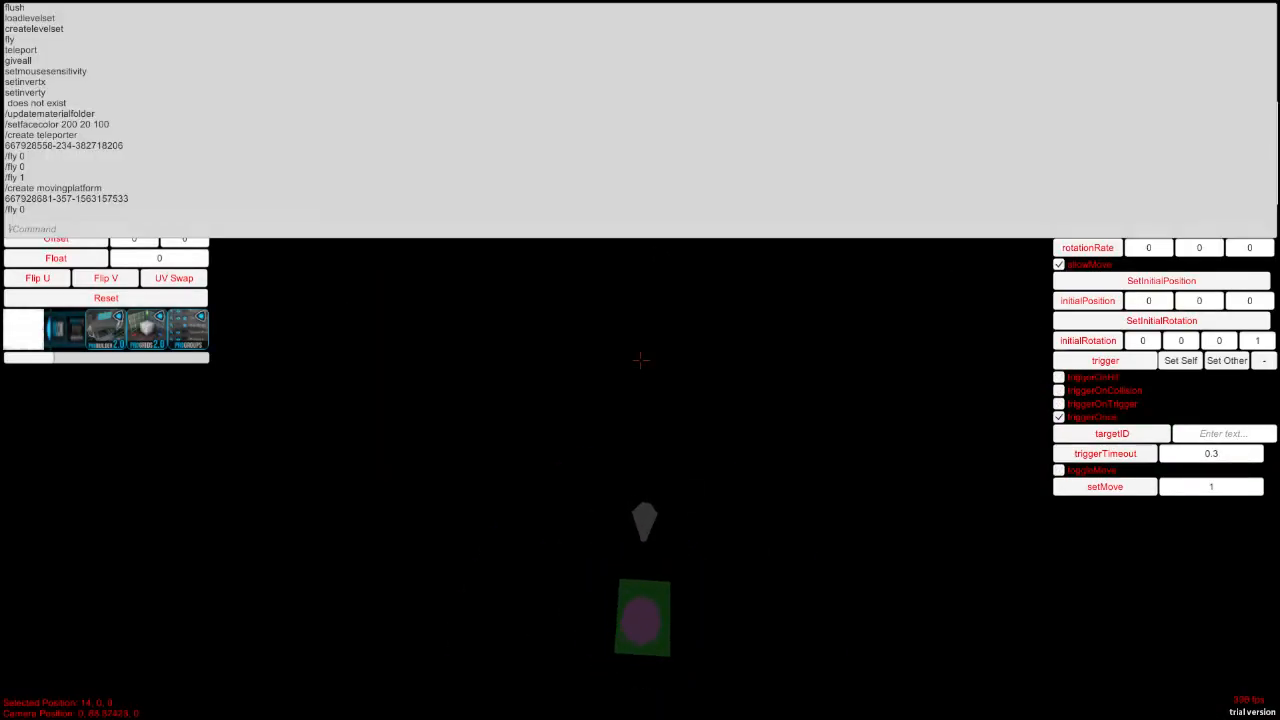
type("/fly")
type("1")
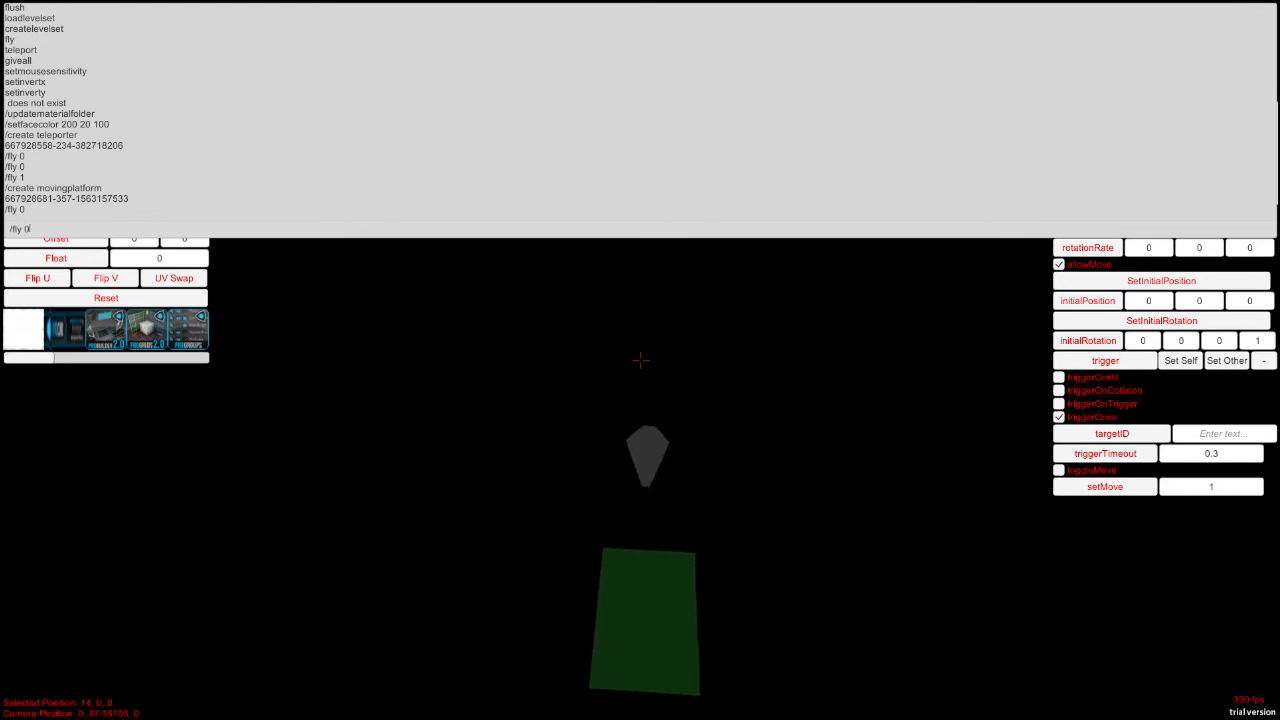
key("Return")
key("grave")
key("d")
right_click_drag(687, 206, 440, 297)
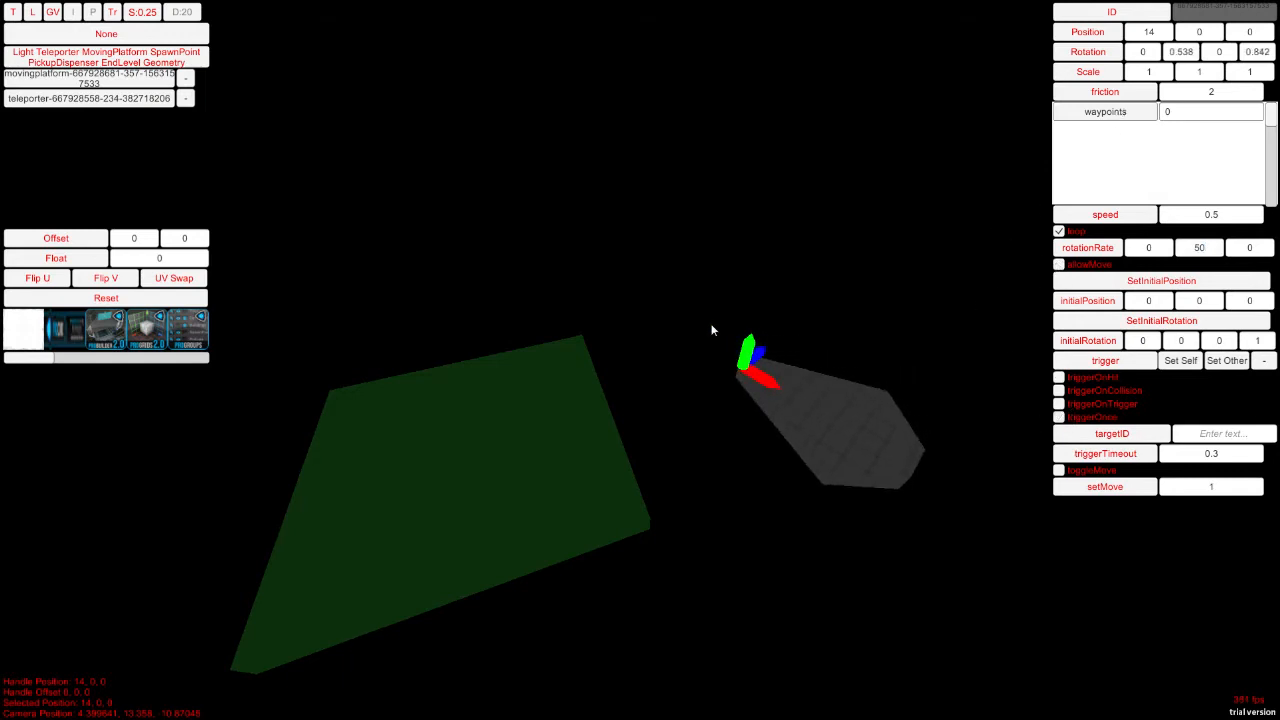
key("a")
right_click_drag(712, 330, 1182, 297)
key("w")
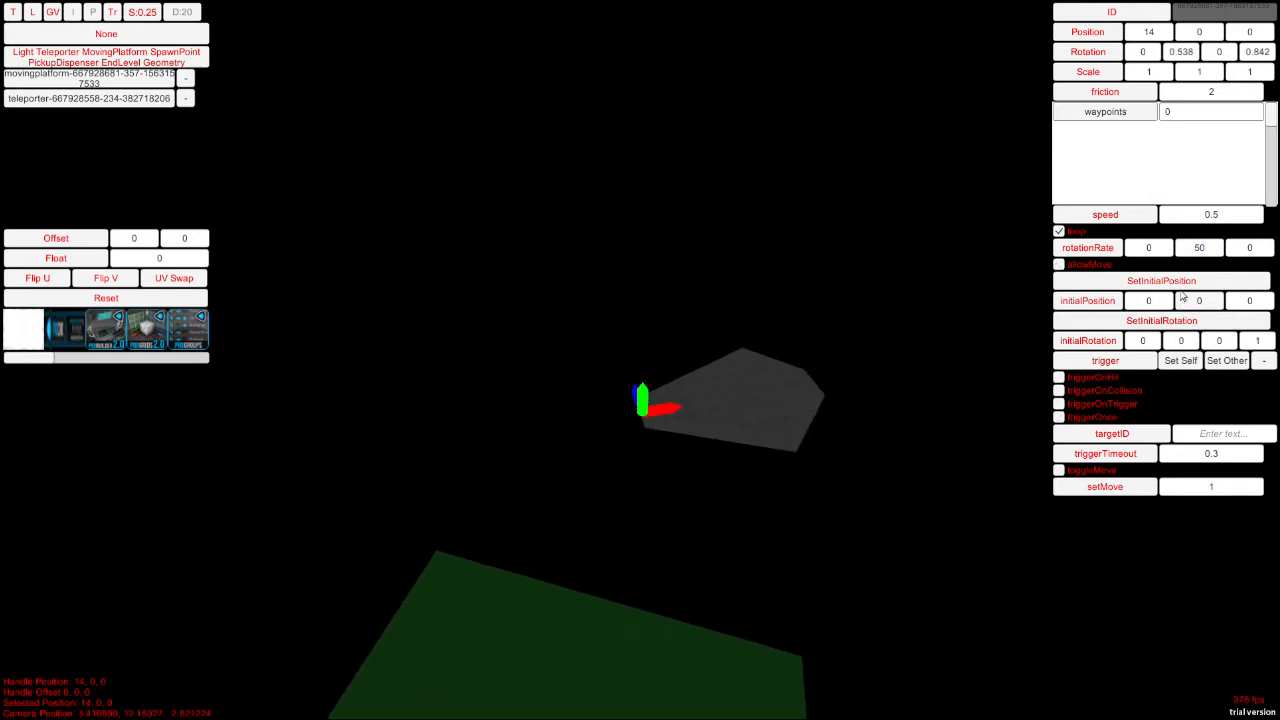
Step: Store the platform's current position as its initial position and reset the level with the /reset command
key("grave")
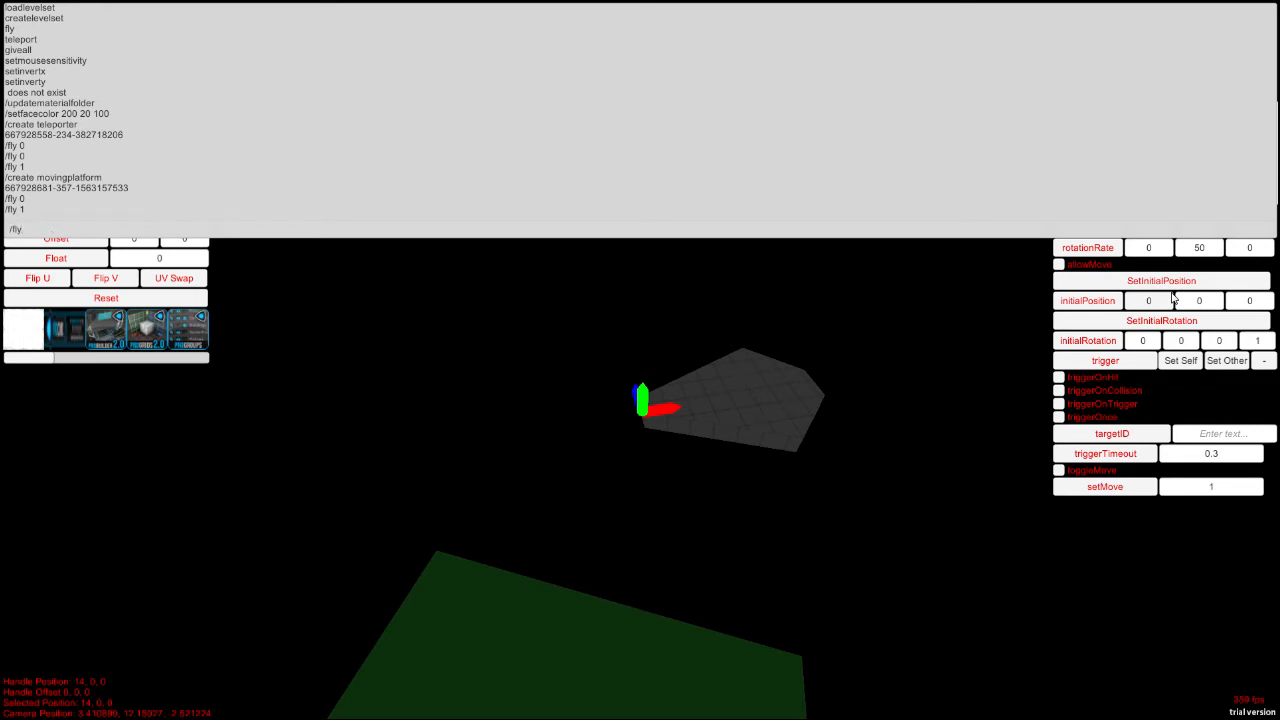
key("grave")
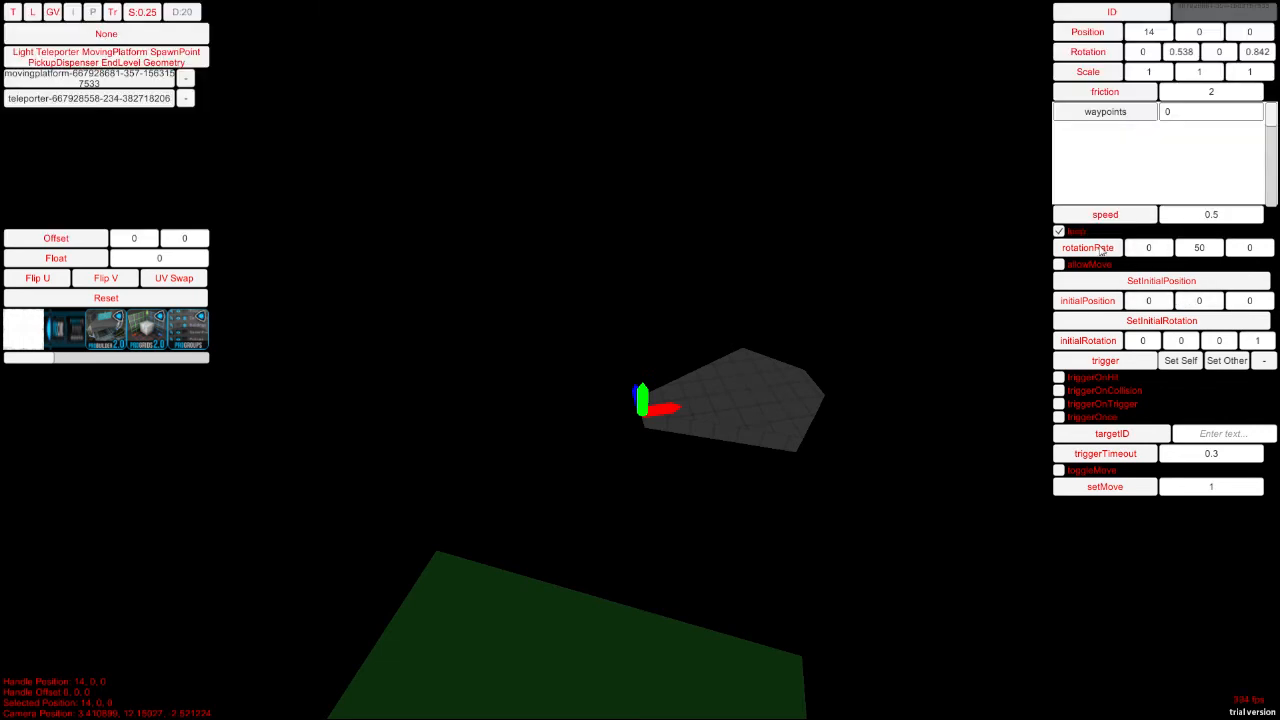
key("grave")
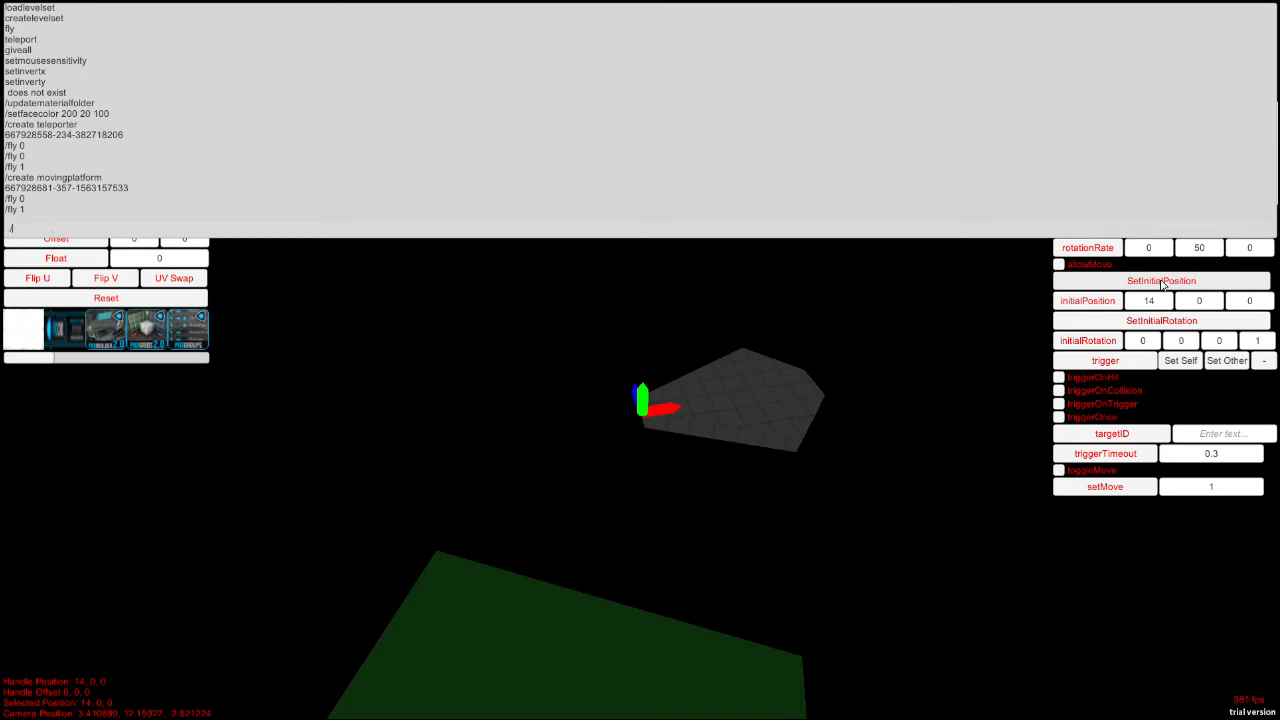
type("/reset")
key("Return")
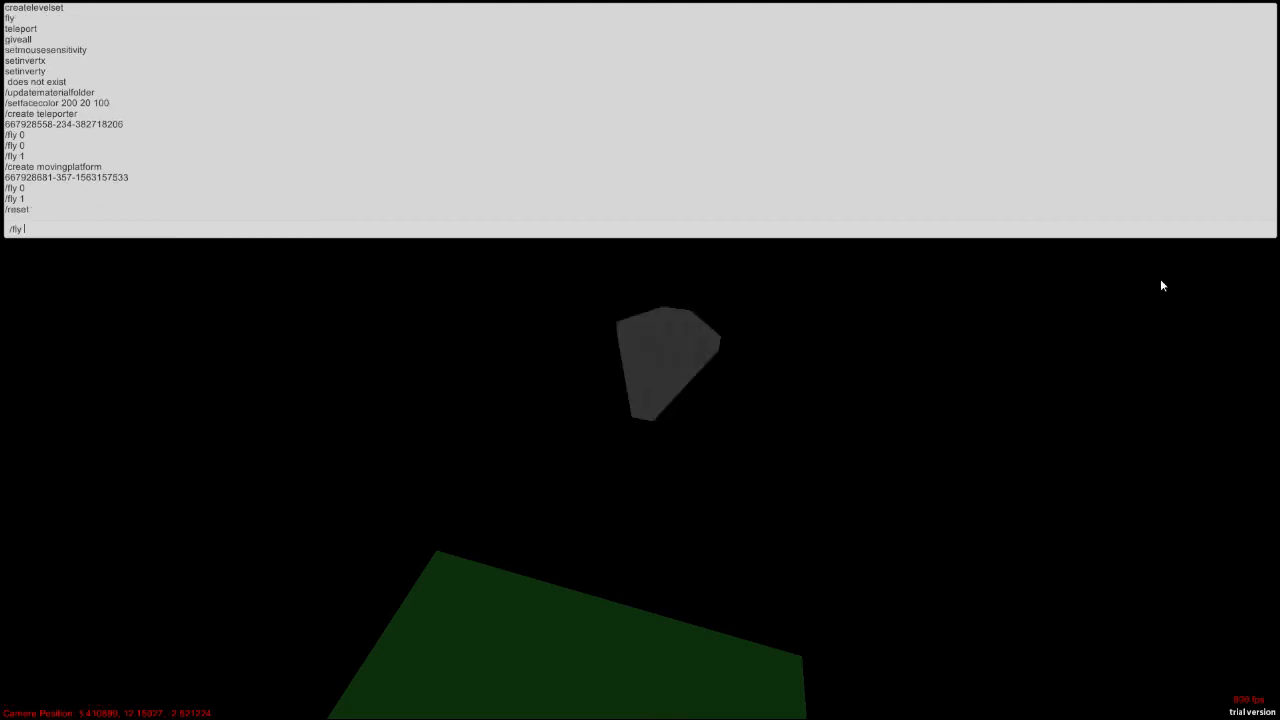
Step: Turn off fly mode and go through the teleporter box and onto the moving platform to test the rotation
key("grave")
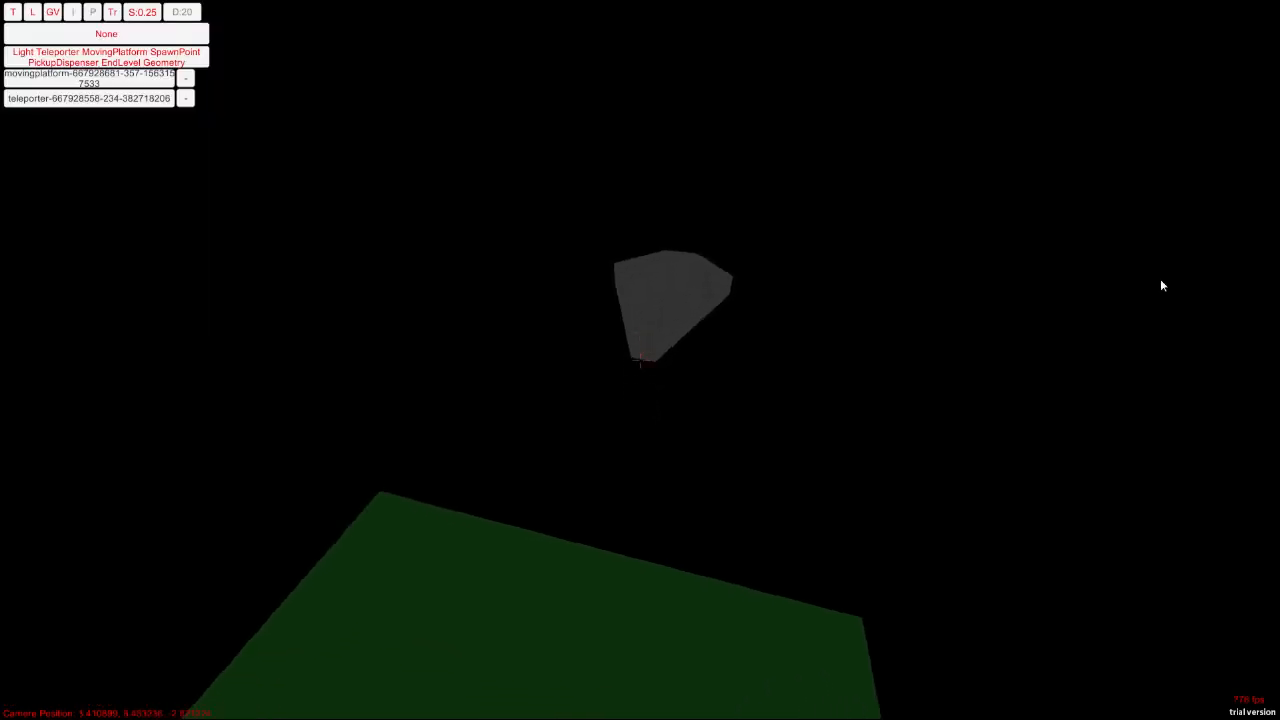
key("space")
key("w")
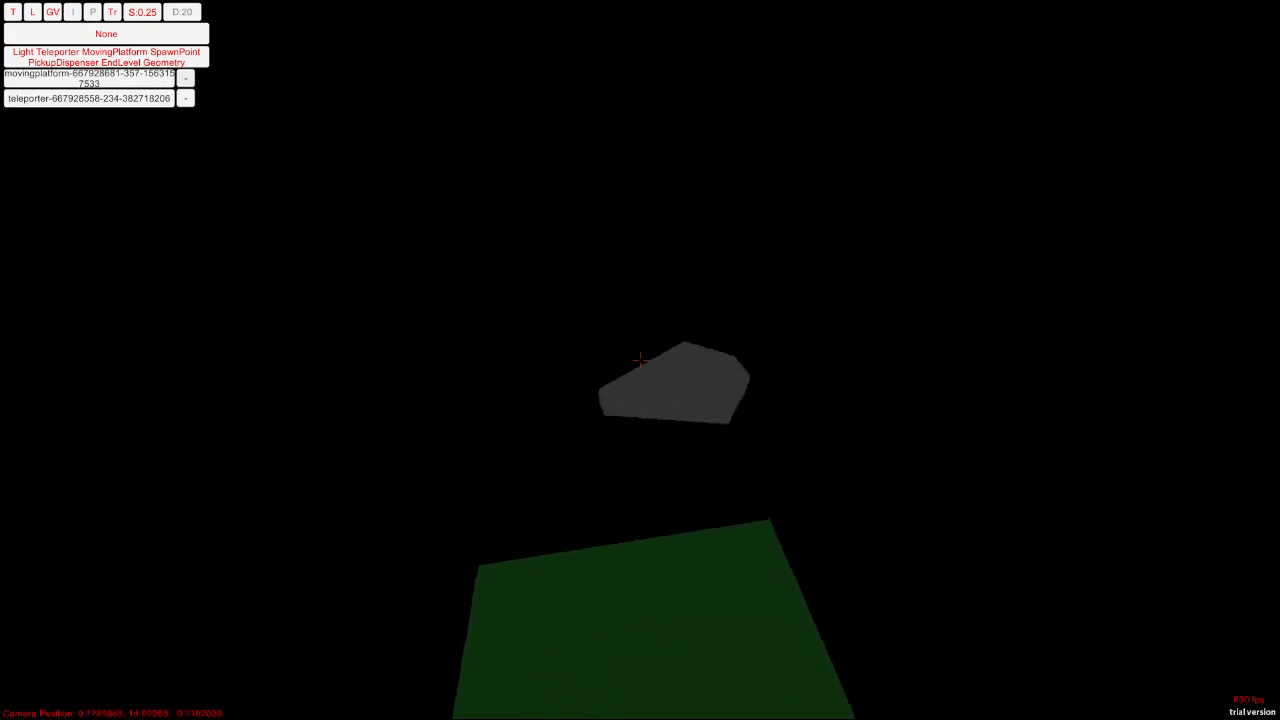
key("s")
key("s")
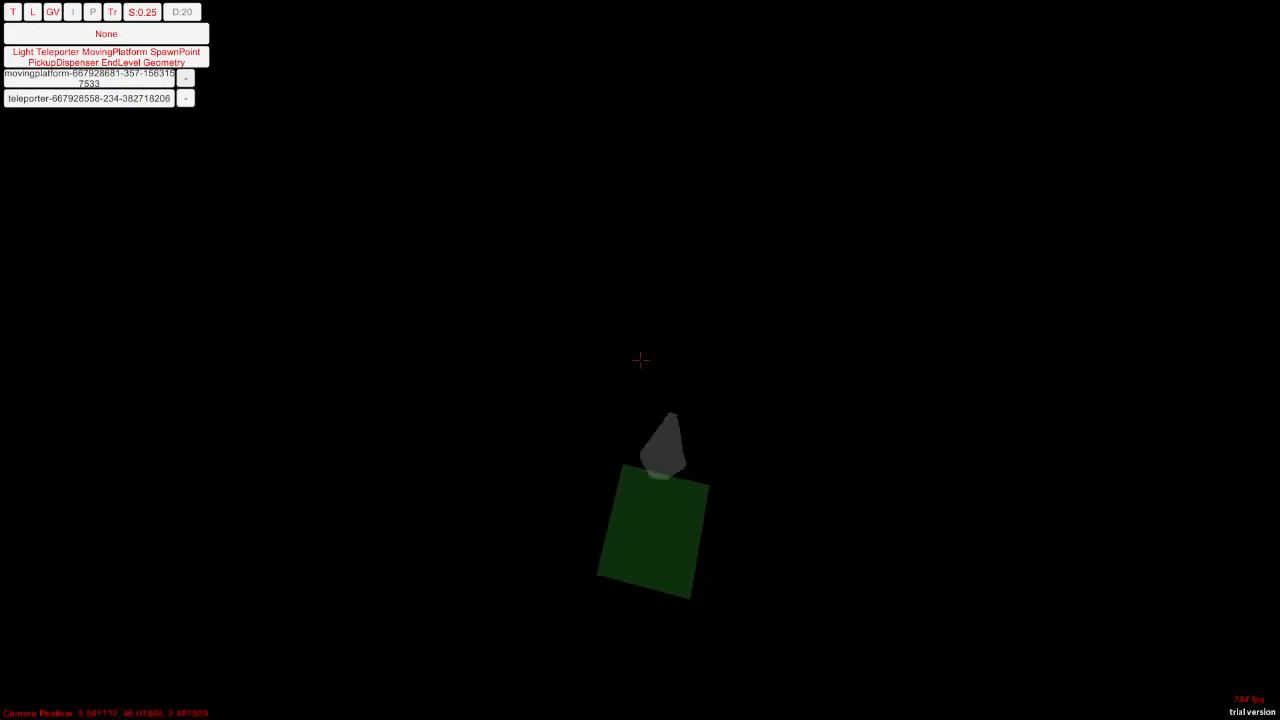
key("w")
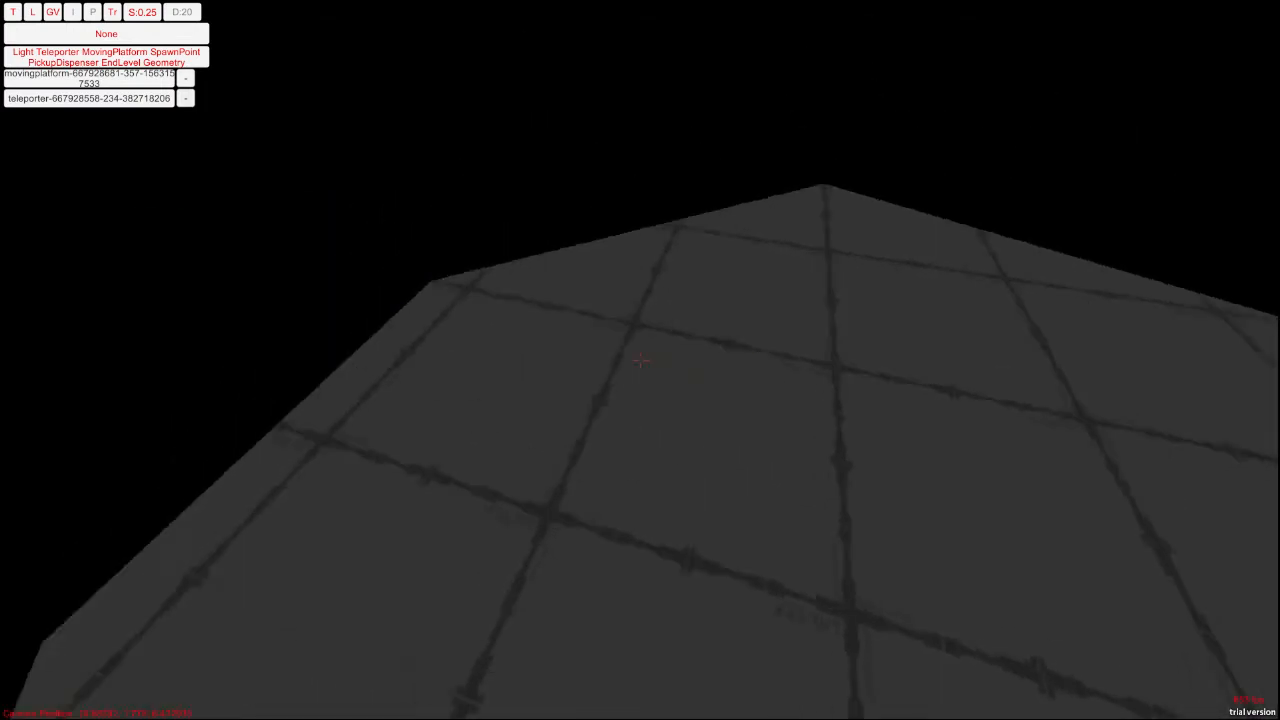
key("s")
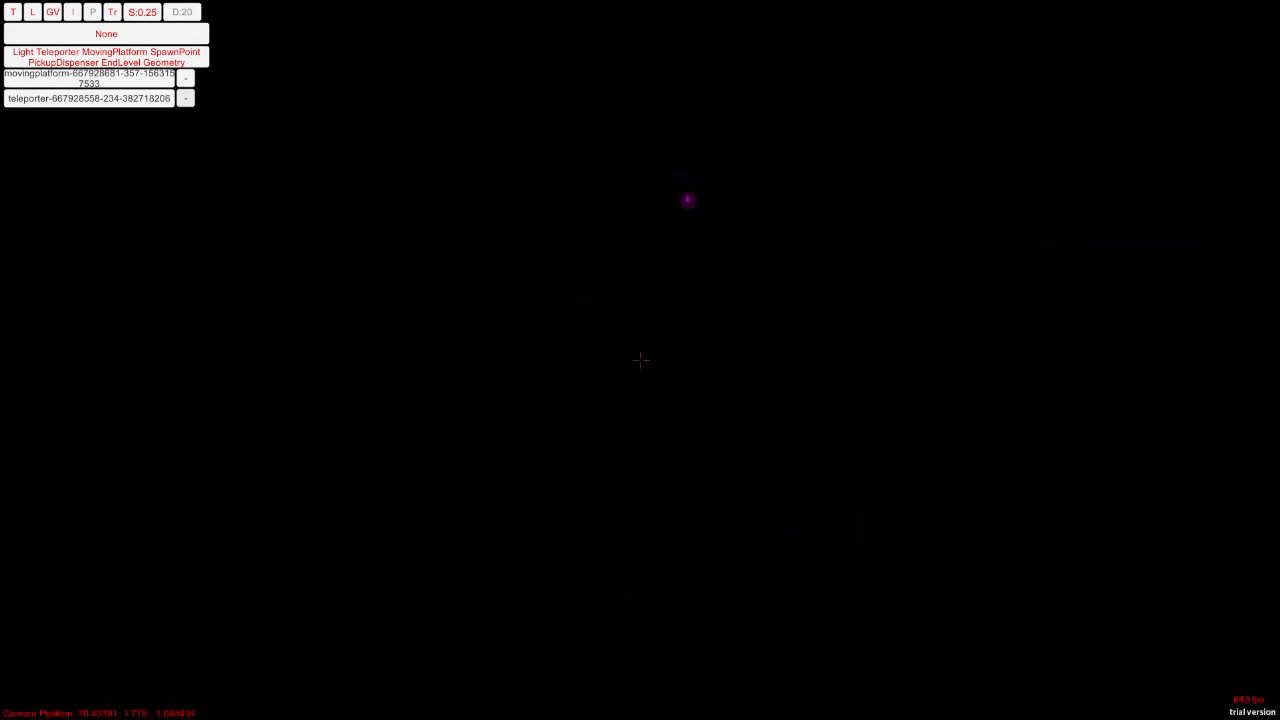
key("w")
Step: Hide the gizmos with the console command /showgizmos 0
key("grave")
type("/")
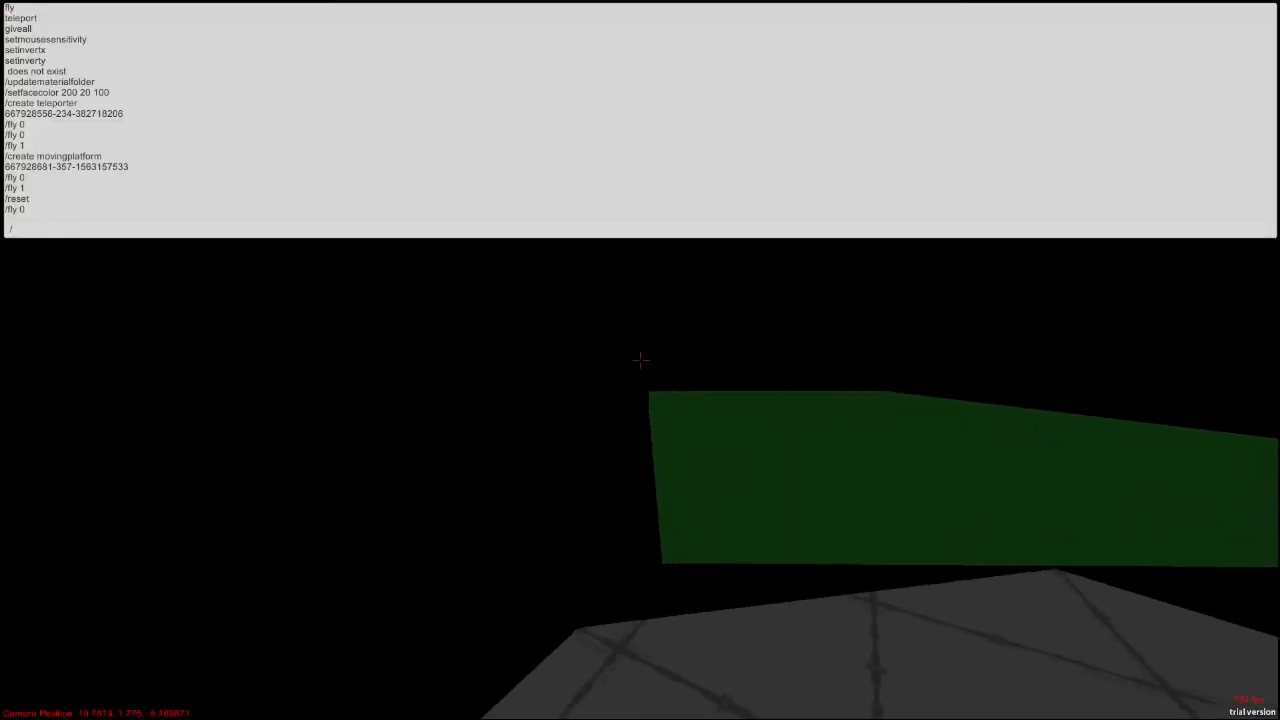
type("showgiz")
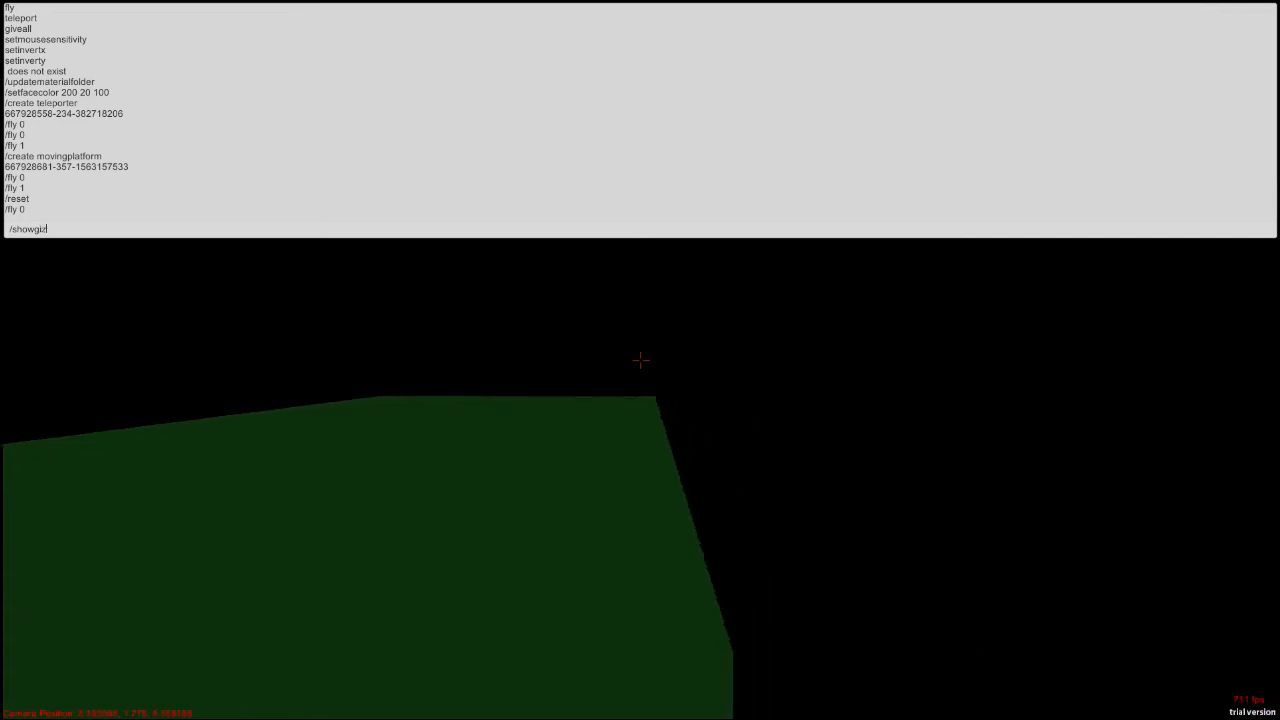
type("mos 0")
key("Return")
key("grave")
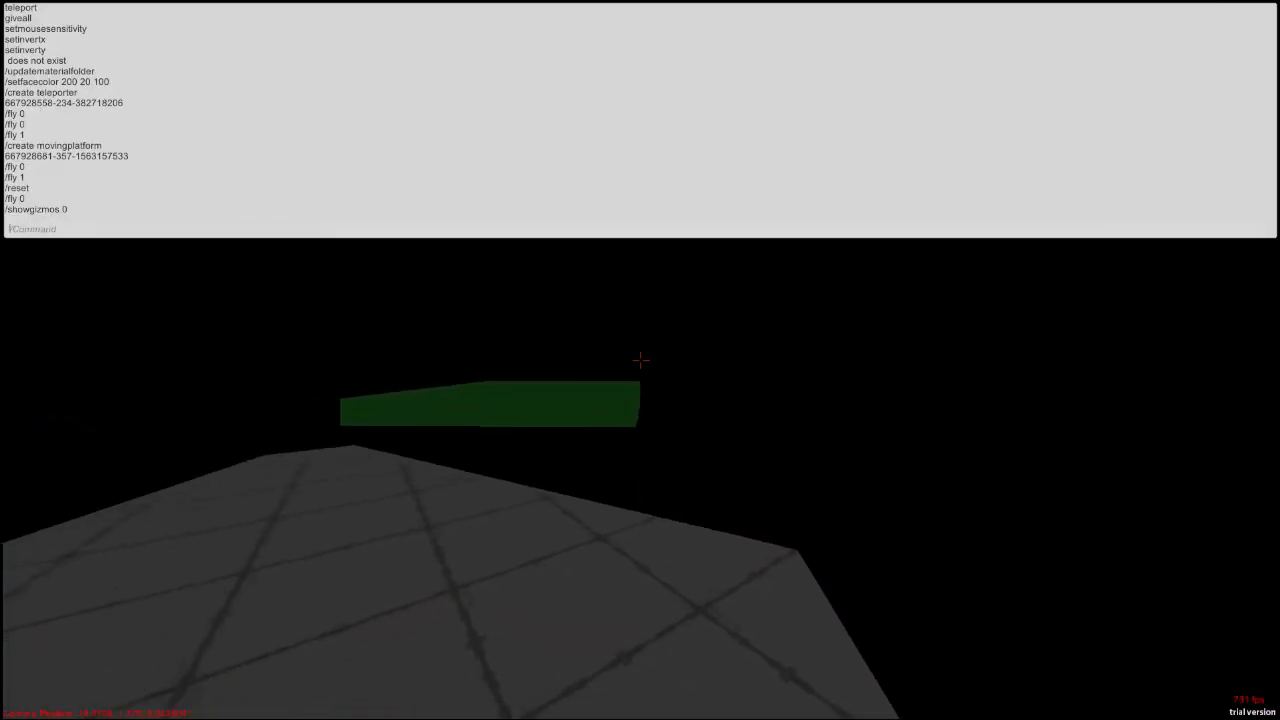
key("grave")
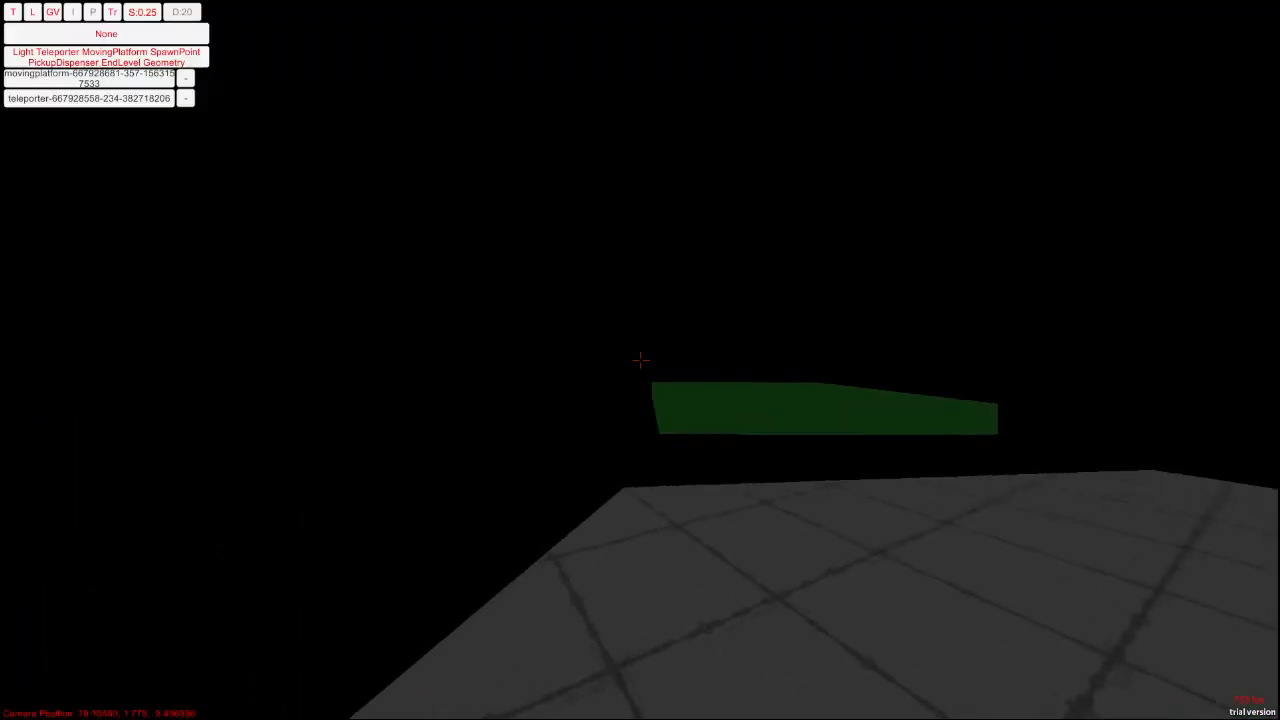
Step: Ride the rotating platform and walk into the teleporter box to test how they work together
key("w")
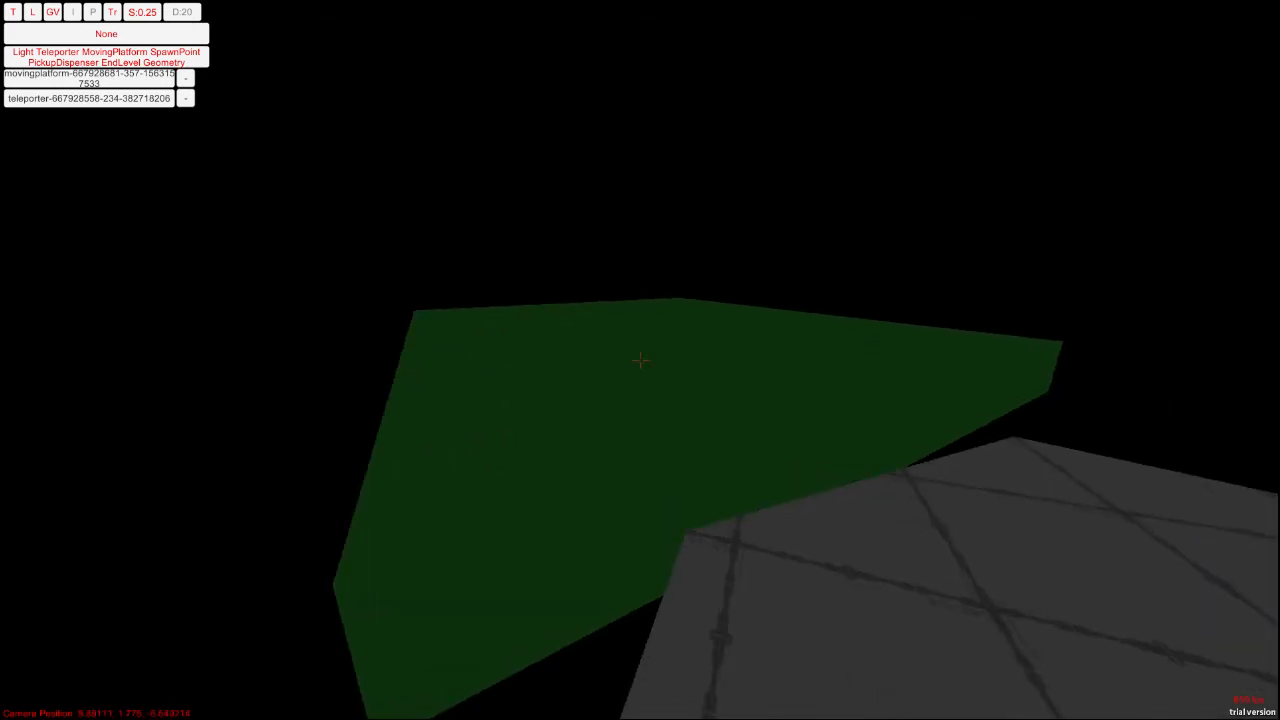
key("w")
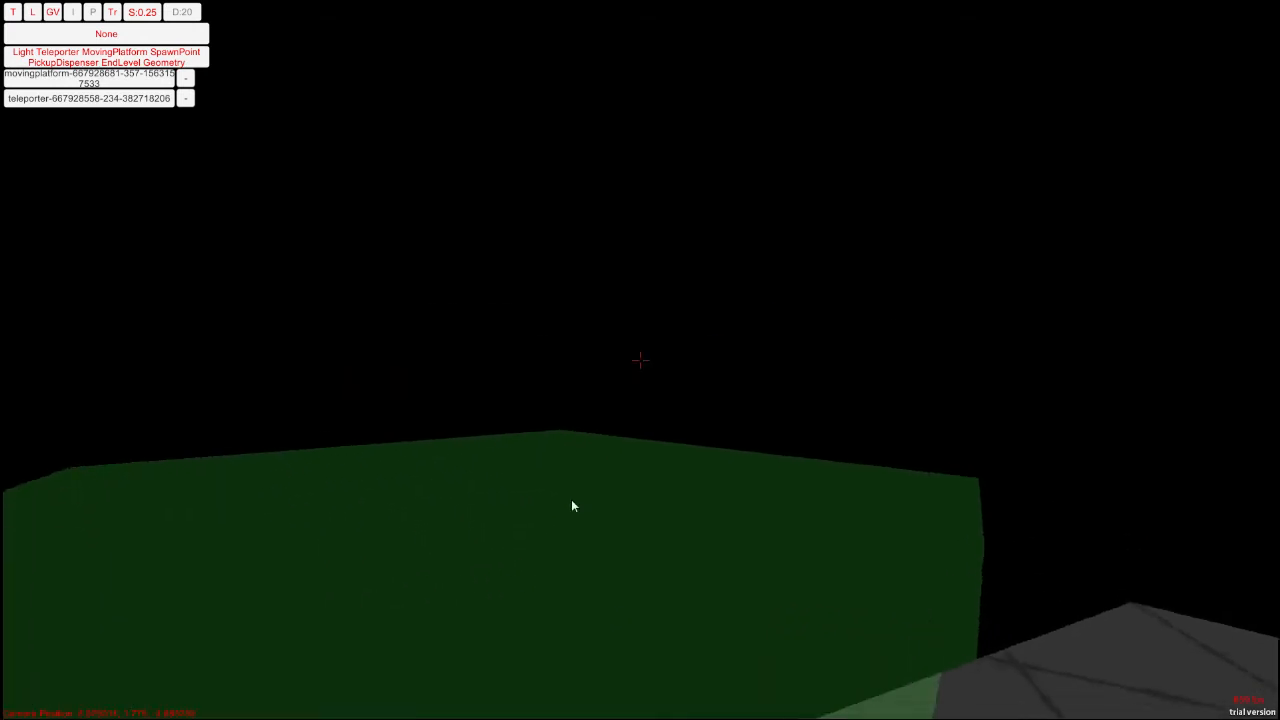
key("w")
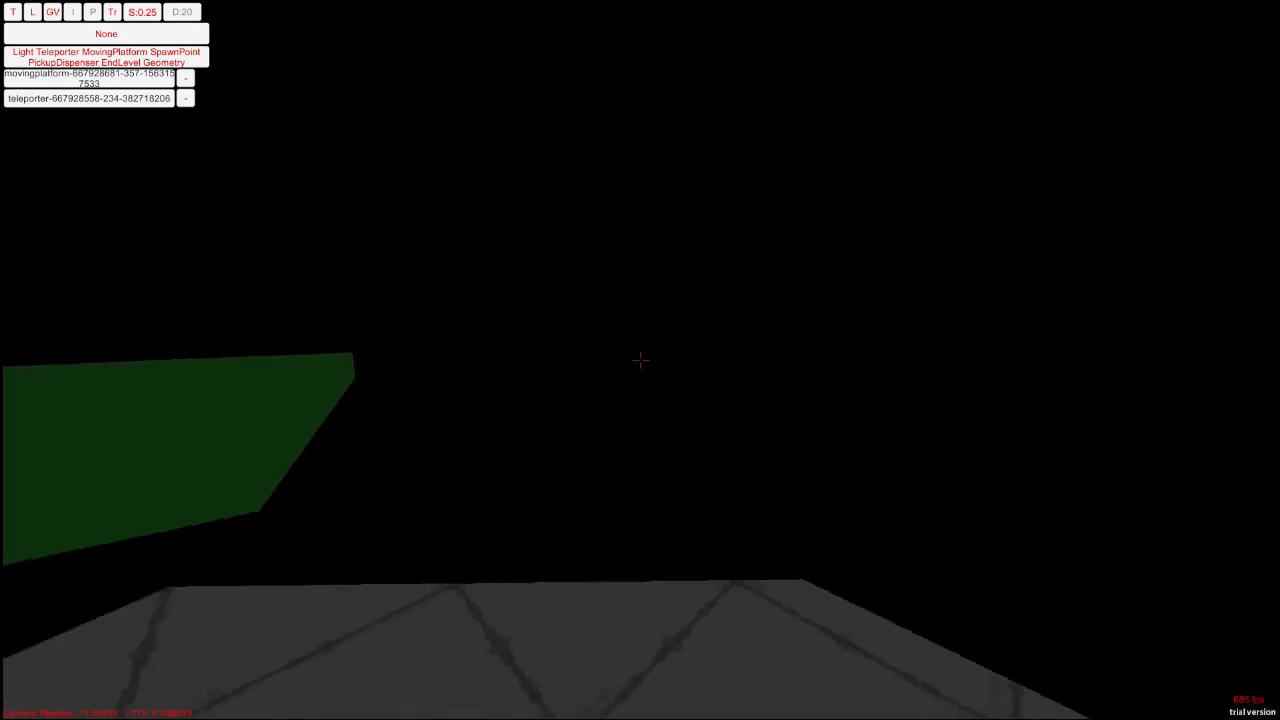
key("w")
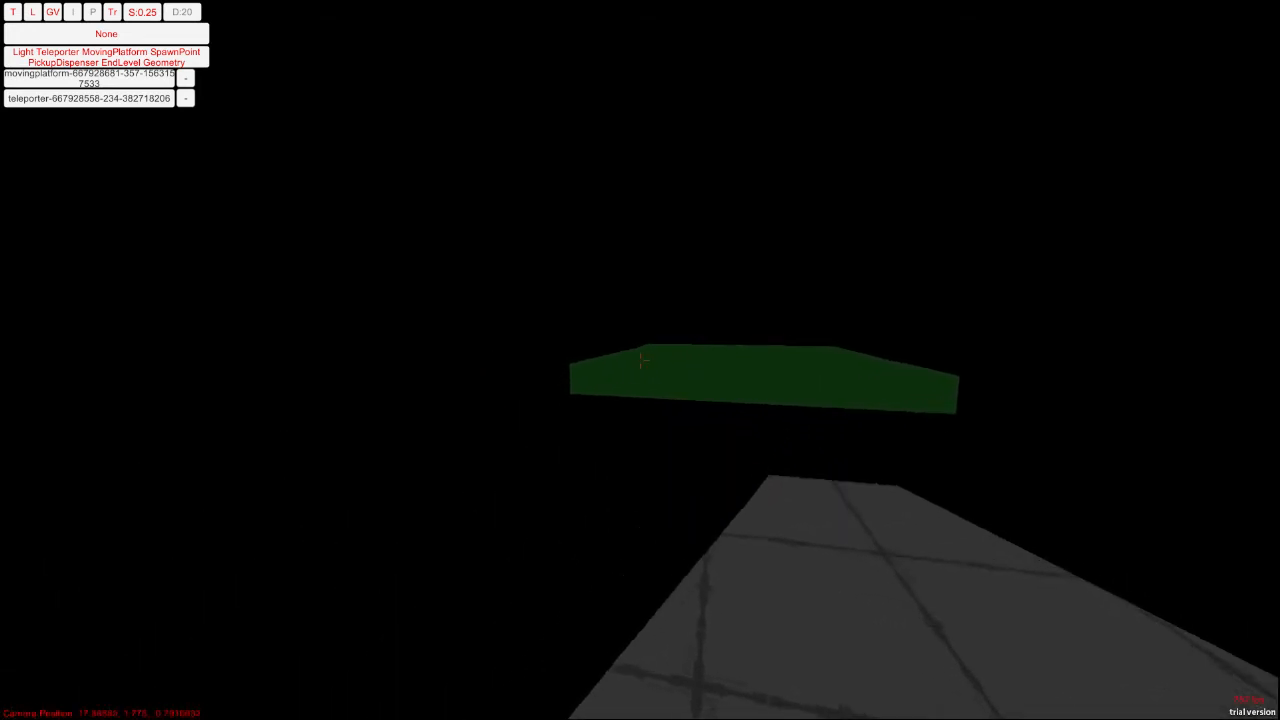
key("w")
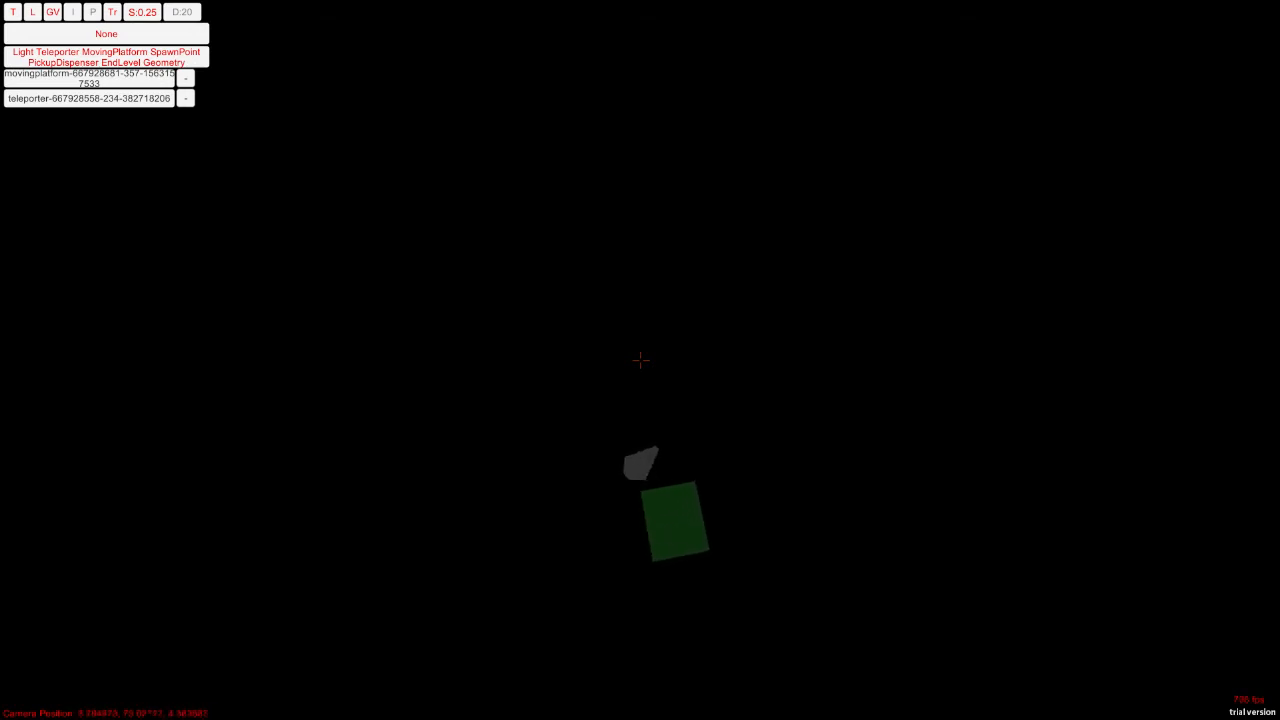
key("w")
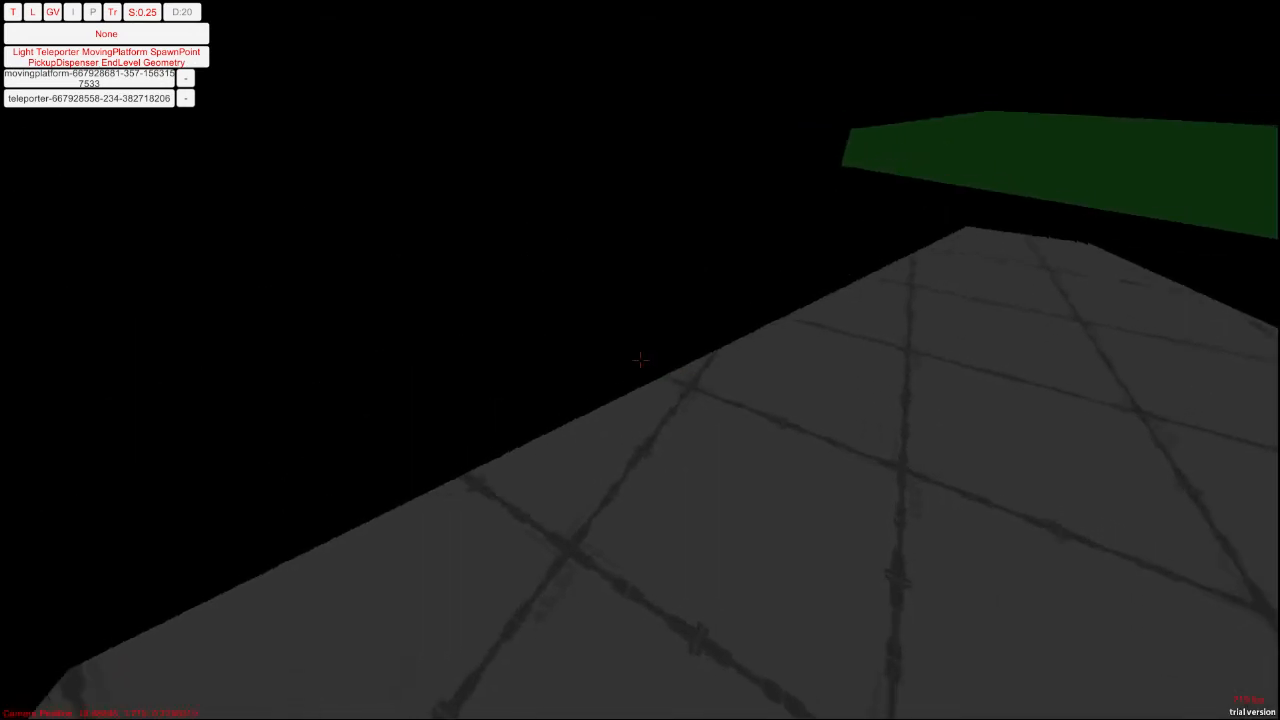
key("w")
left_click(640, 360)
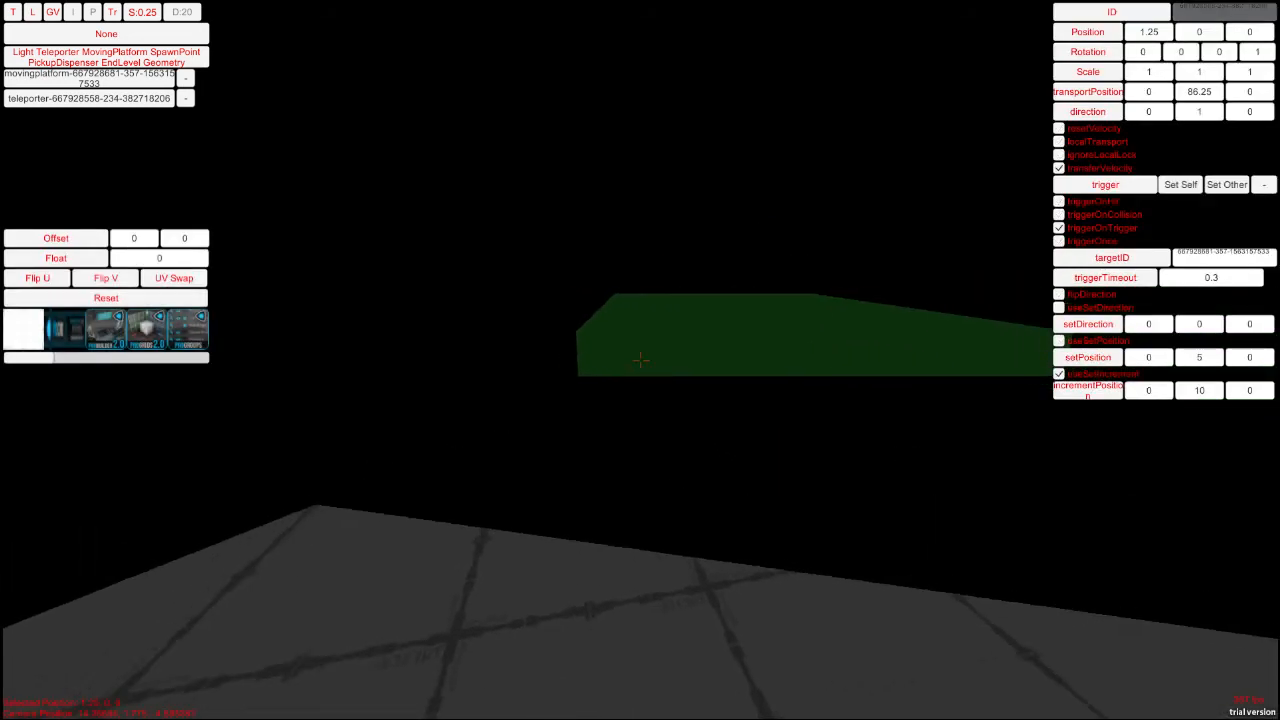
key("w")
left_click(640, 360)
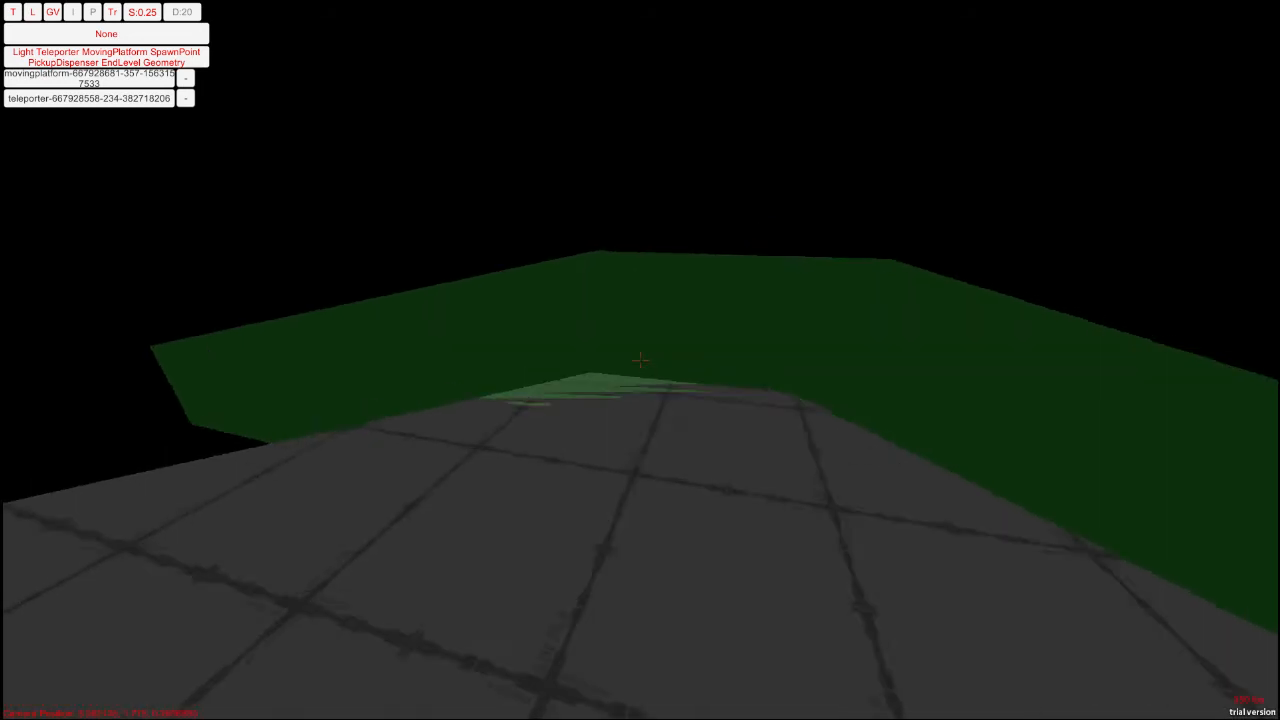
key("w")
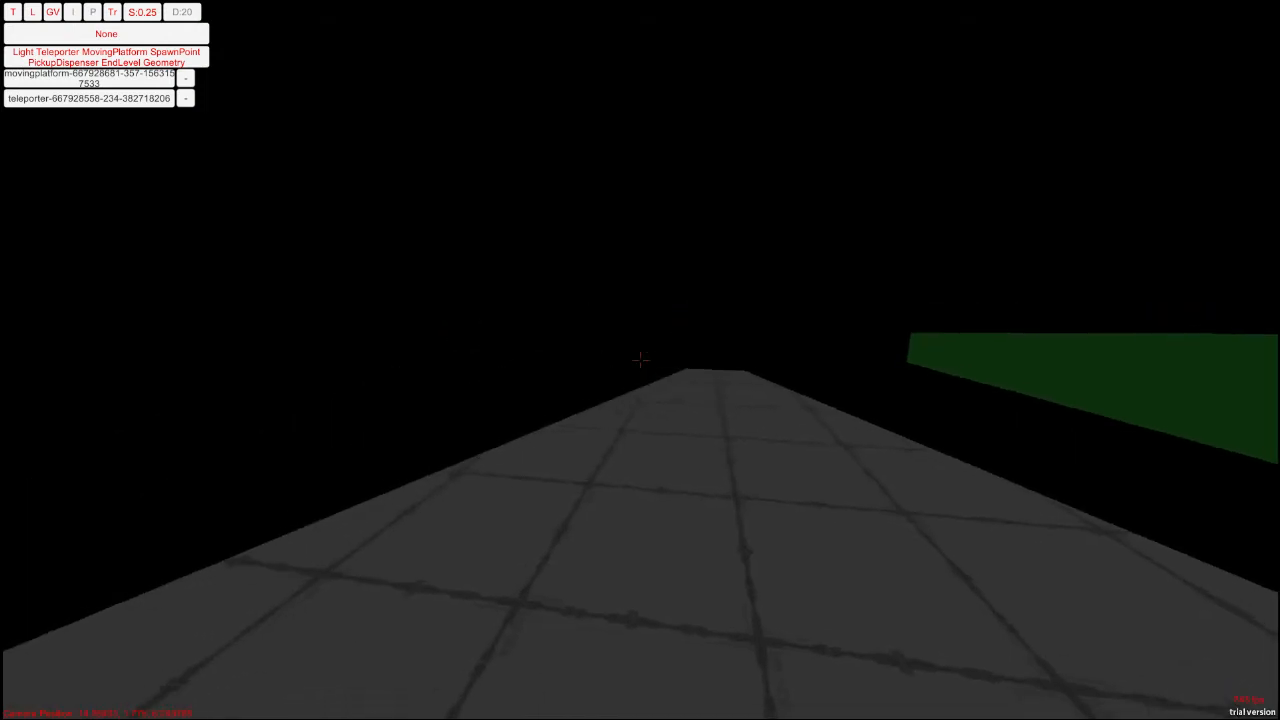
Step: Return to fly mode with the console command /fly 1
left_click(640, 360)
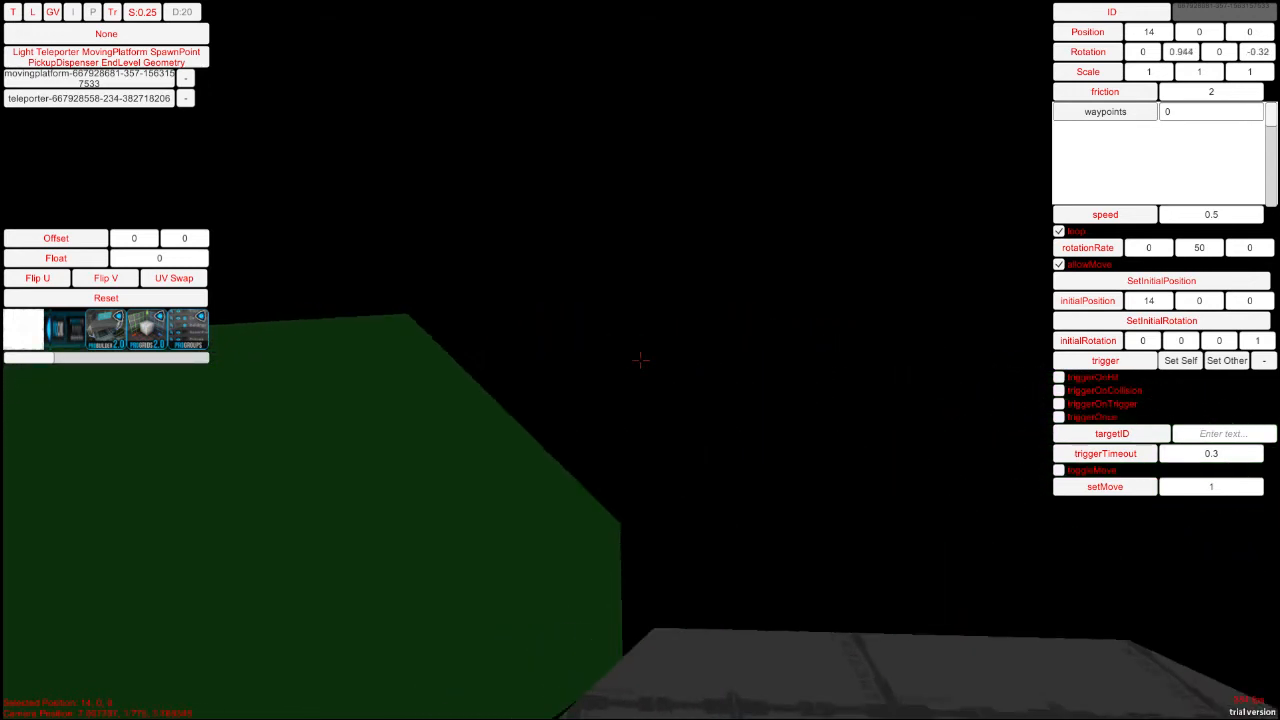
key("grave")
type("/fly ")
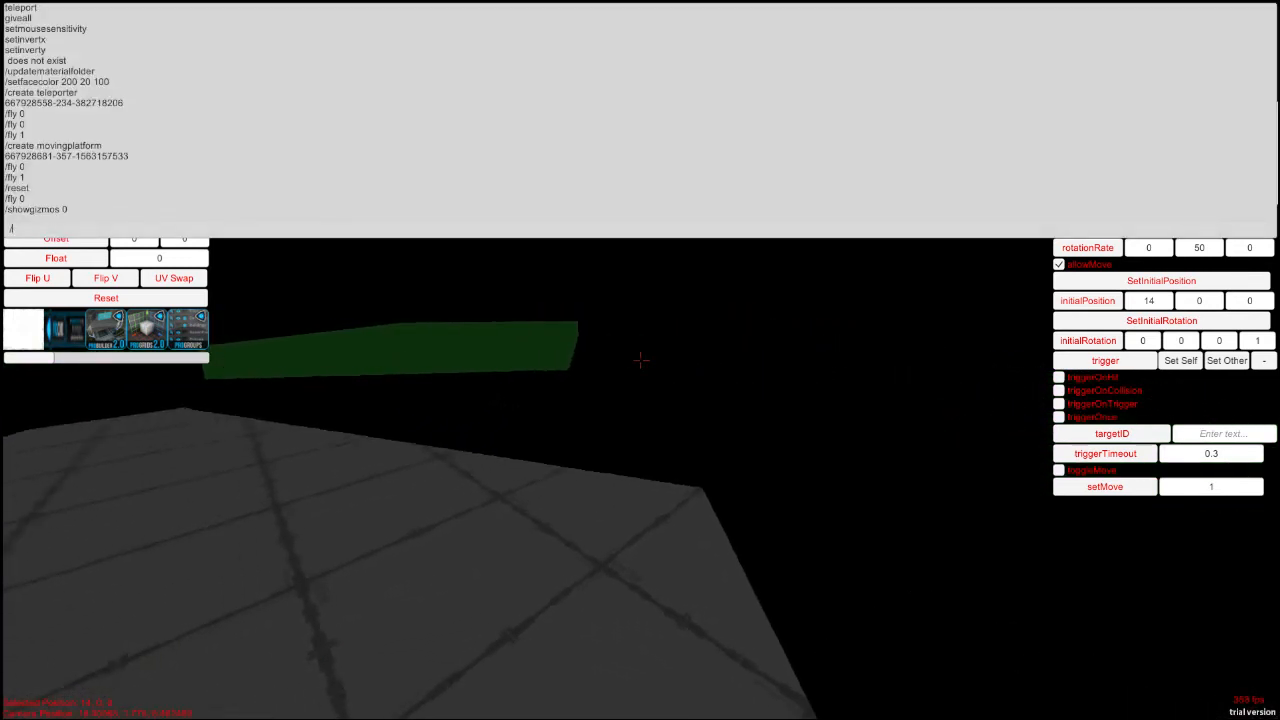
type("0")
key("Return")
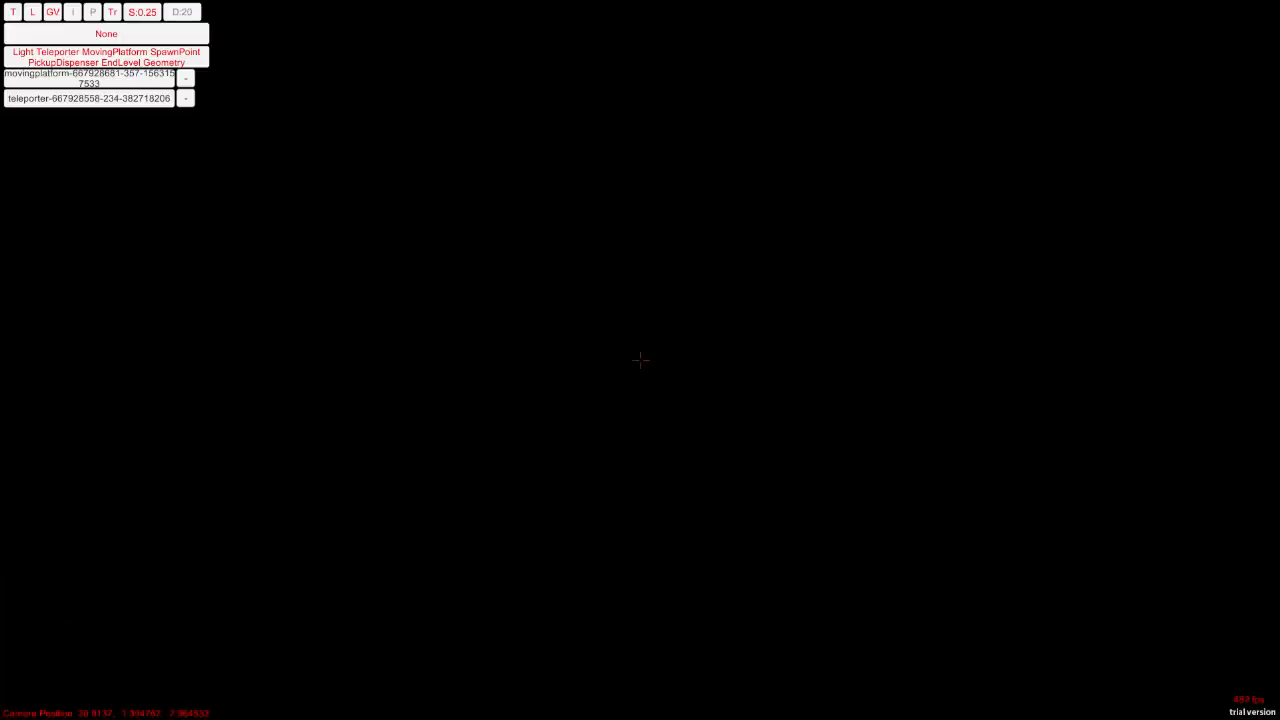
type("/fly 1")
key("Return")
key("grave")
Step: Select the moving platform and set its number of waypoints to 2
right_click_drag(618, 286, 497, 206)
key("s")
key("w")
left_click(811, 371)
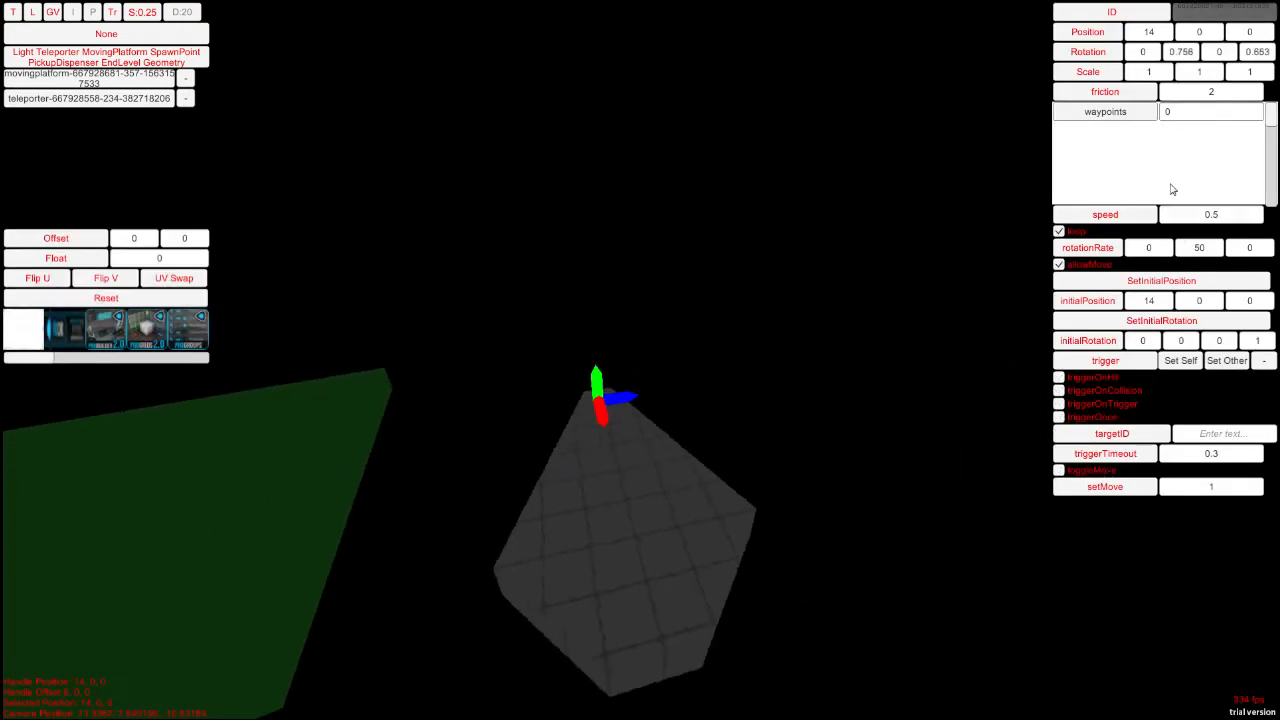
left_click(1163, 113)
type("2")
key("Return")
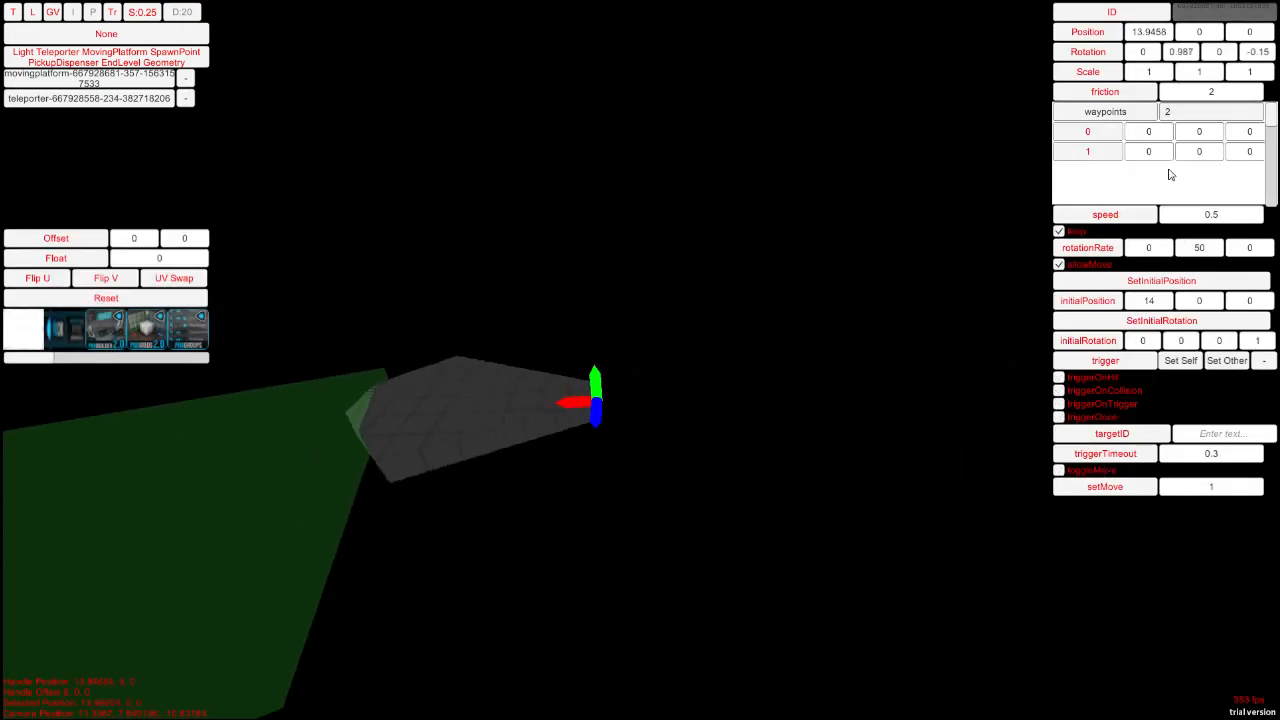
Step: Show the gizmos again with /showgizmos 1, viewing both the teleporter box and the moving platform
right_click_drag(1053, 204, 652, 256)
key("s")
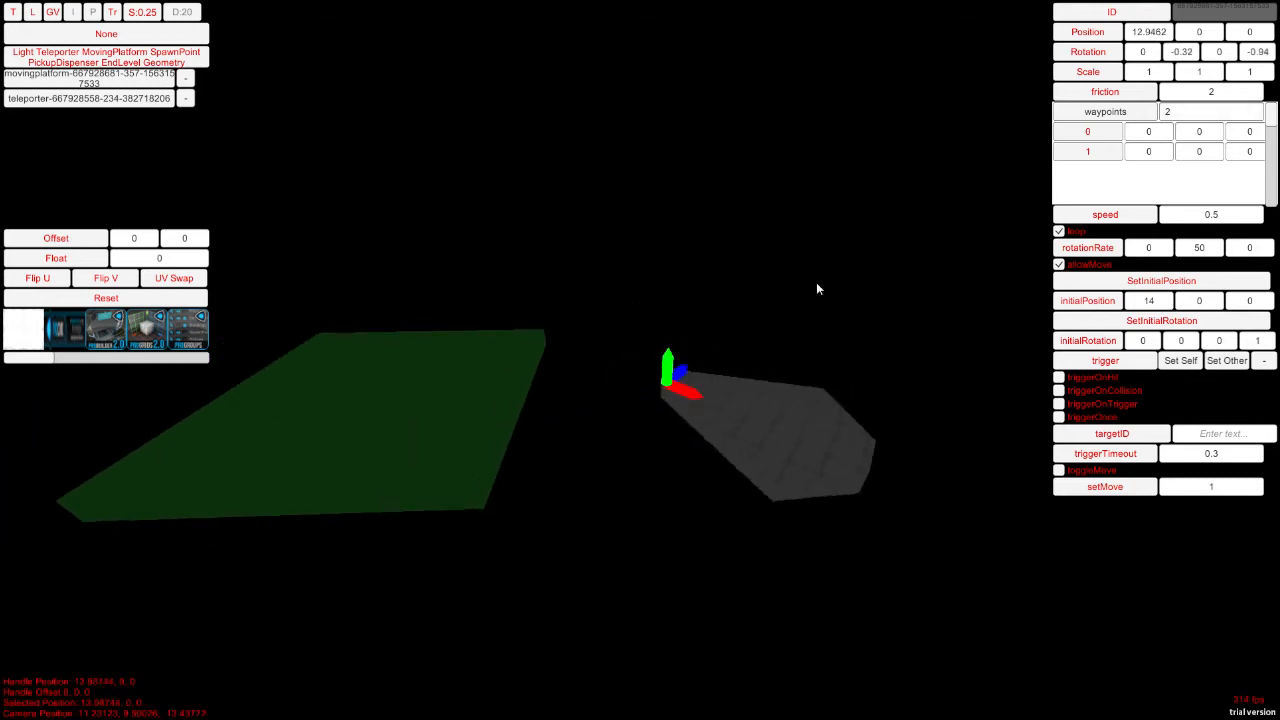
key("s")
key("d")
right_click_drag(1000, 158, 643, 123)
key("w")
key("a")
key("grave")
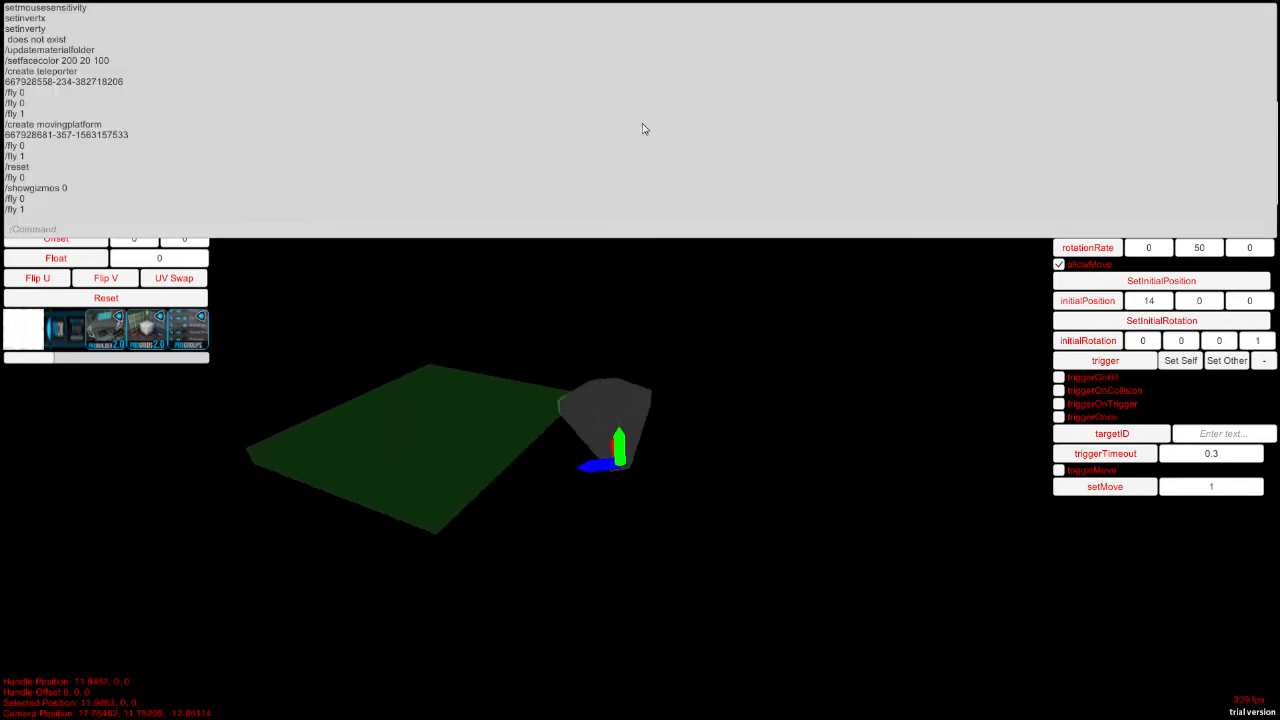
type("/showgizmos 1")
key("Return")
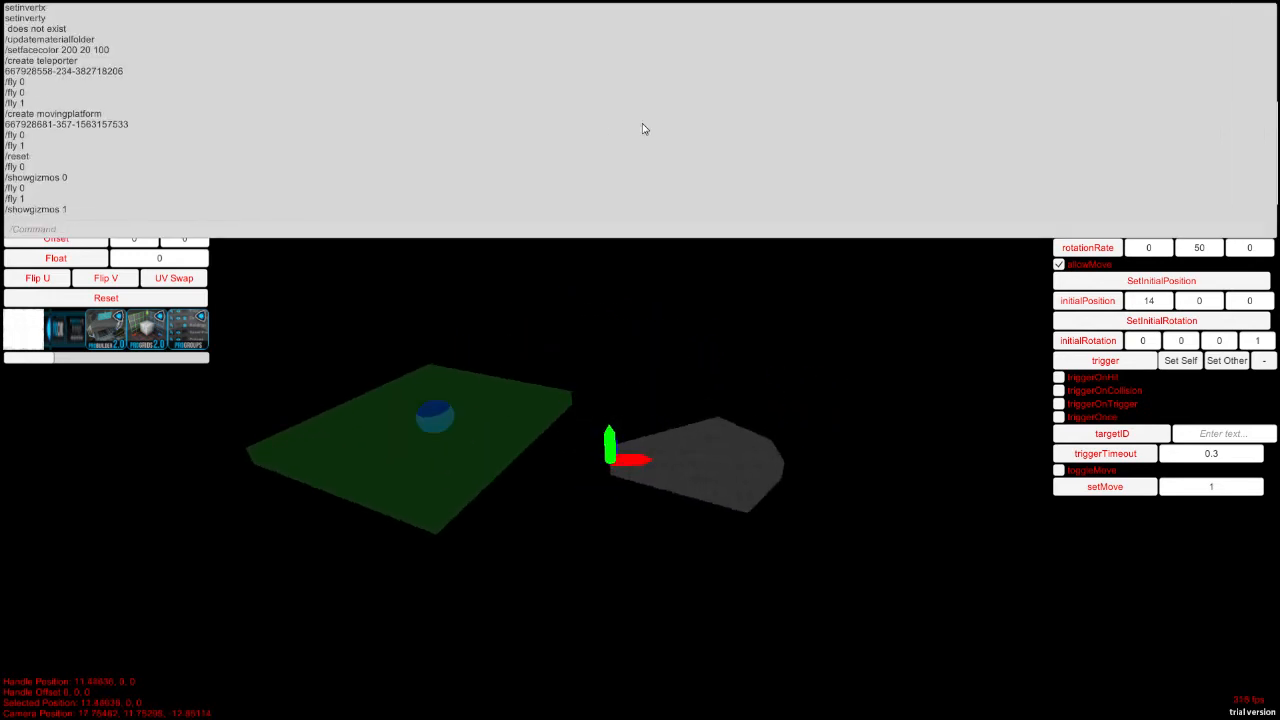
key("grave")
Step: Place the moving platform's waypoint 0 at (7, 0, 21.5) and waypoint 1 at (18, 0, 0)
left_click(439, 416)
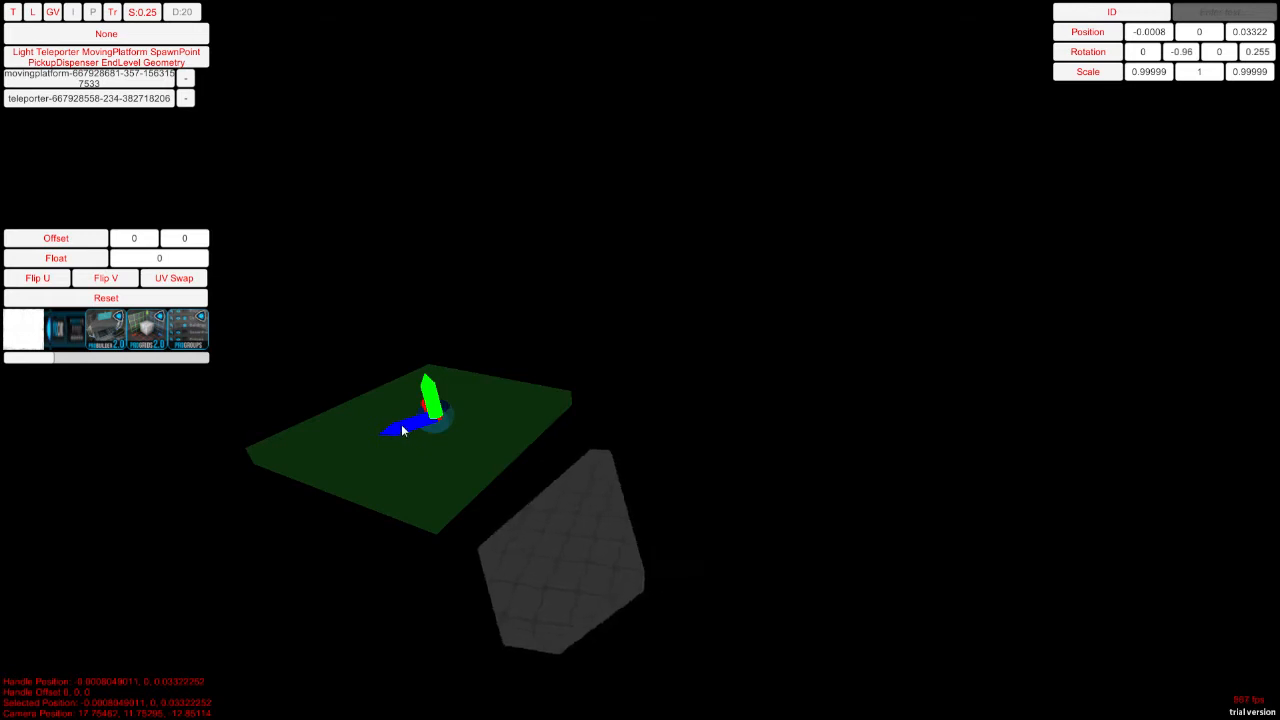
left_click_drag(403, 429, 685, 405)
left_click(436, 416)
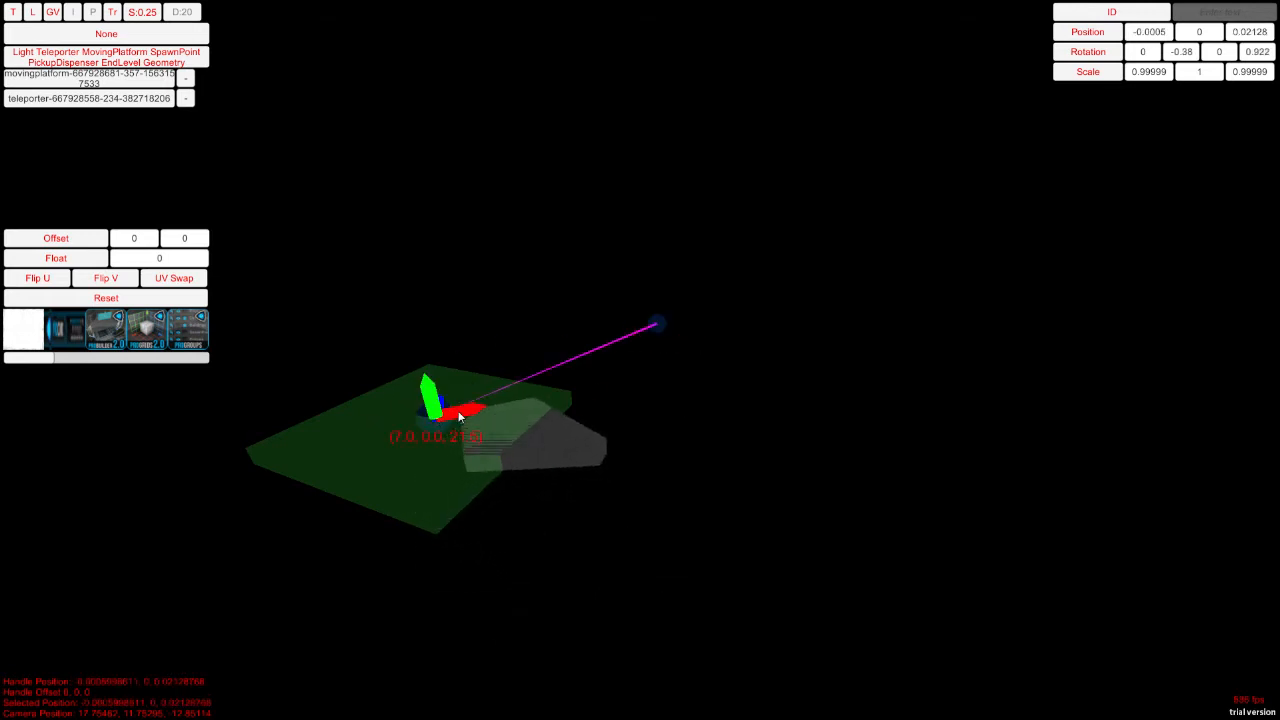
Step: Reselect the moving platform and set its speed to 5
left_click(643, 410)
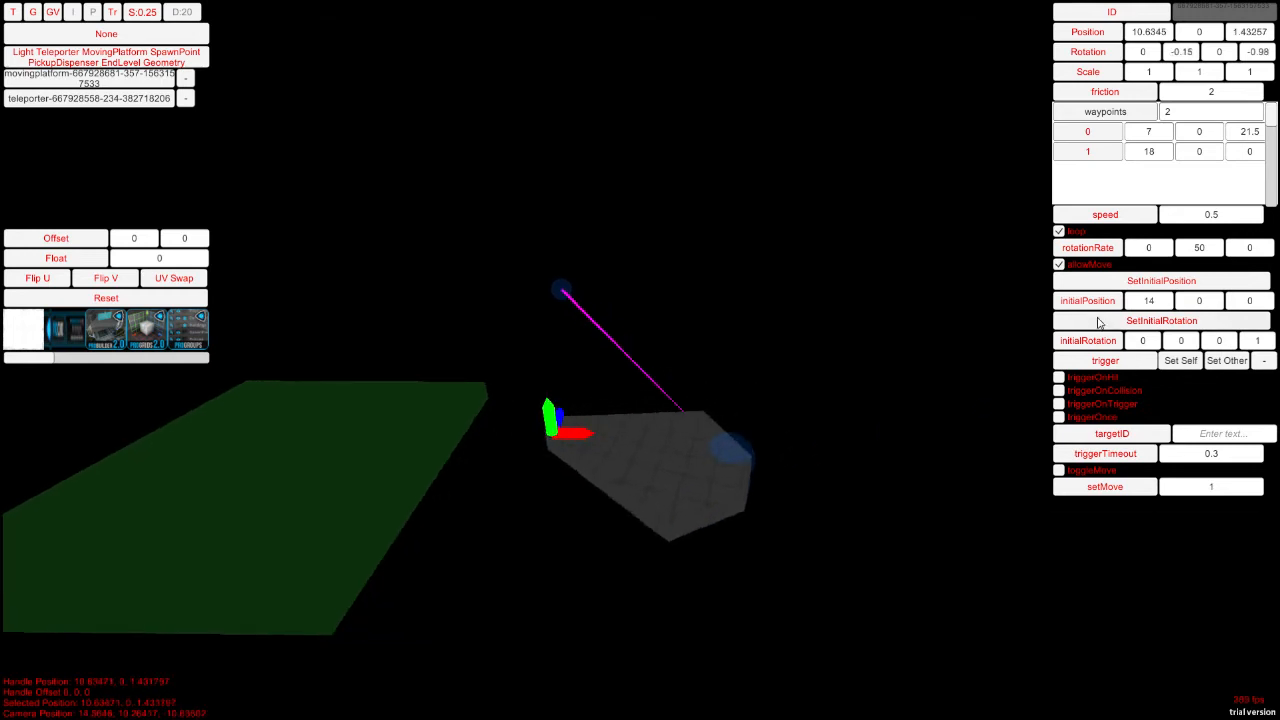
left_click(1260, 214)
type("5")
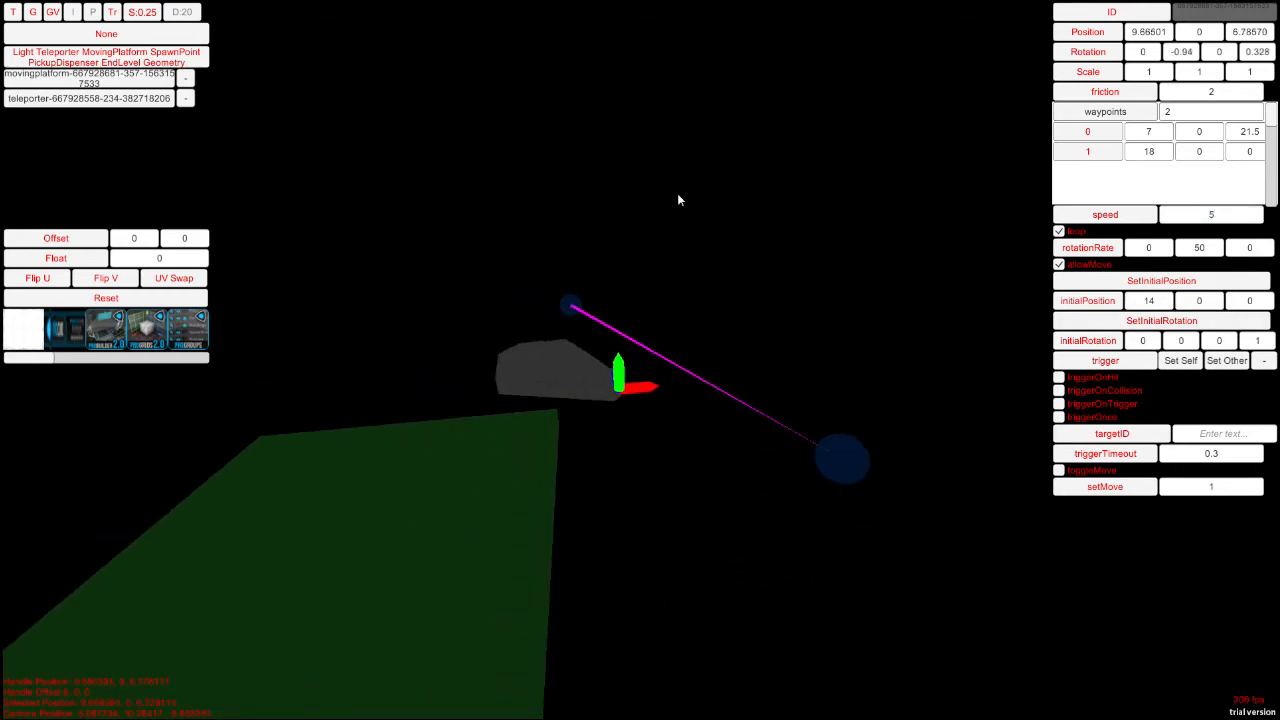
Step: Increase the moving platform's number of waypoints to 8
key("d")
right_click_drag(678, 194, 665, 222)
key("a")
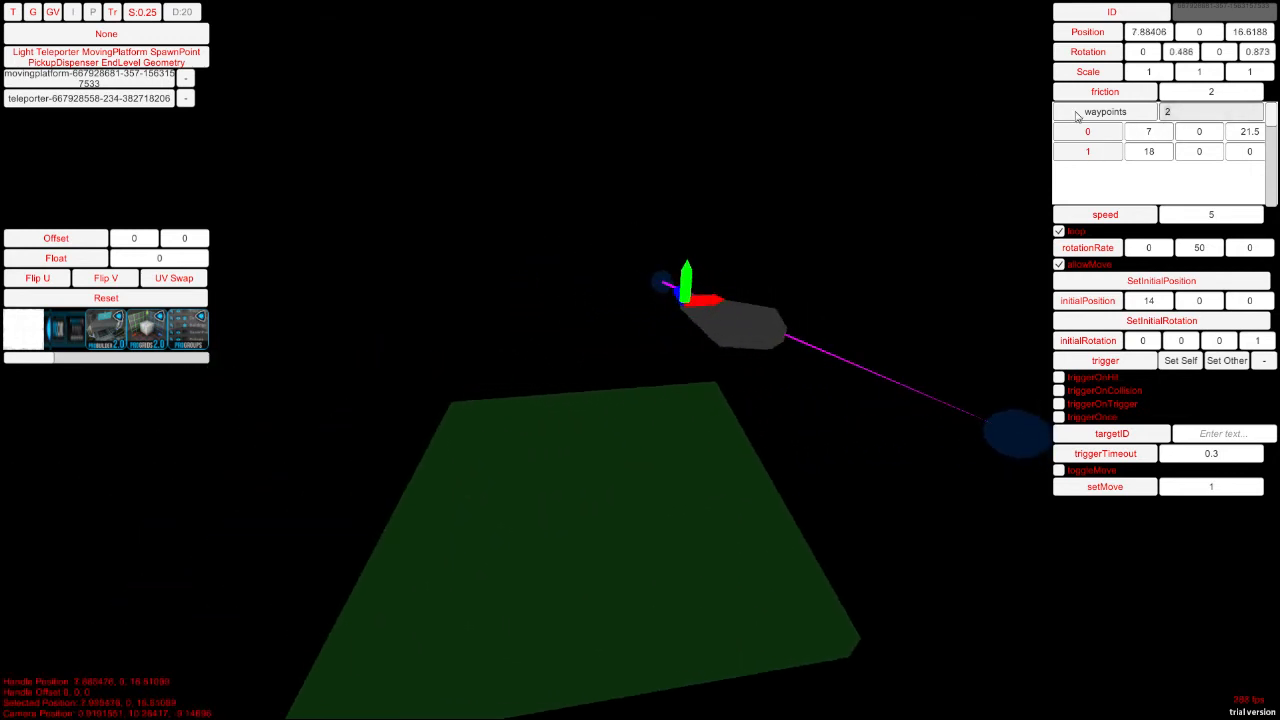
type("8")
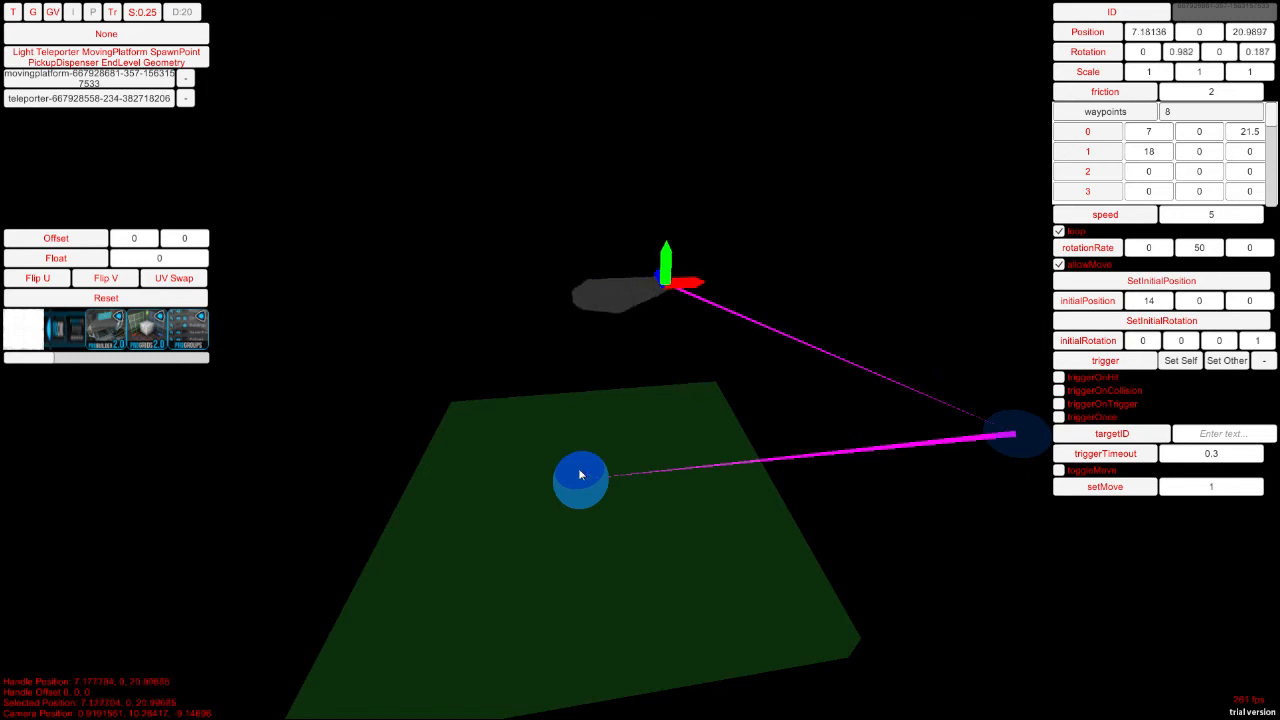
Step: Move waypoint 2 to (22.75, 0, 0), waypoint 3 to (0, 0, 25) and waypoint 4 to (0, 0, -8)
left_click(579, 474)
key("a")
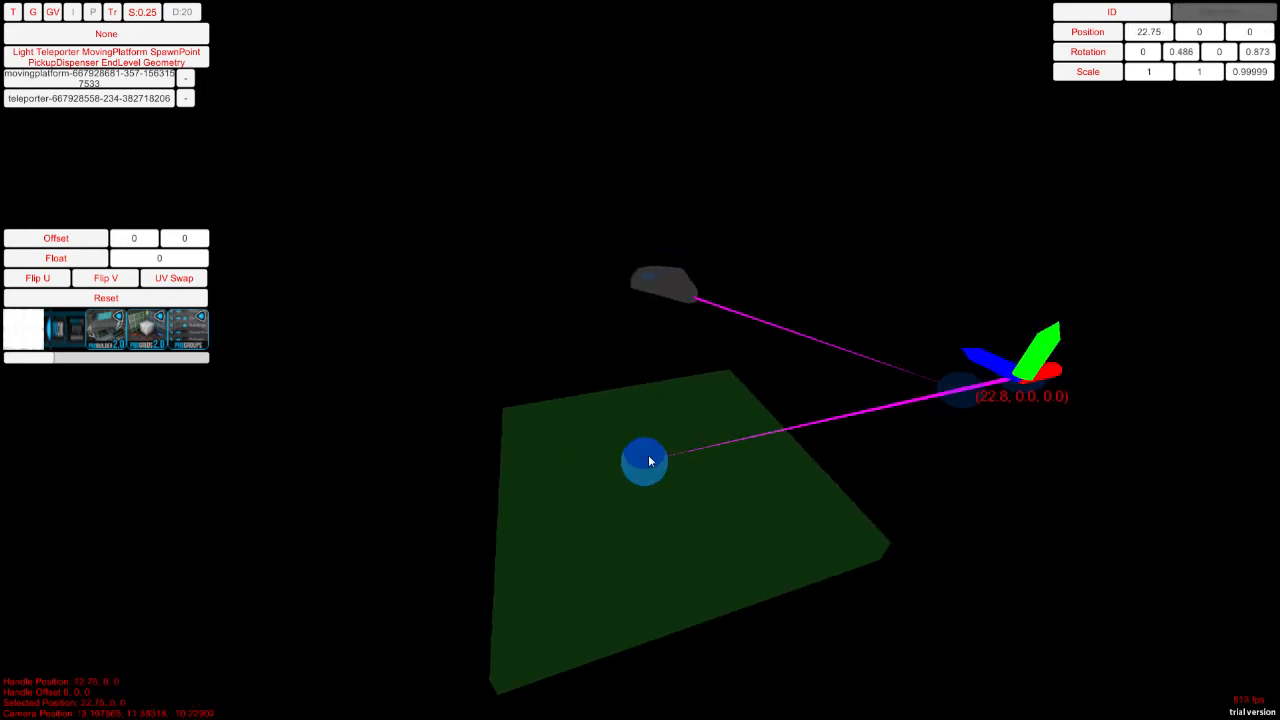
left_click_drag(637, 452, 590, 332)
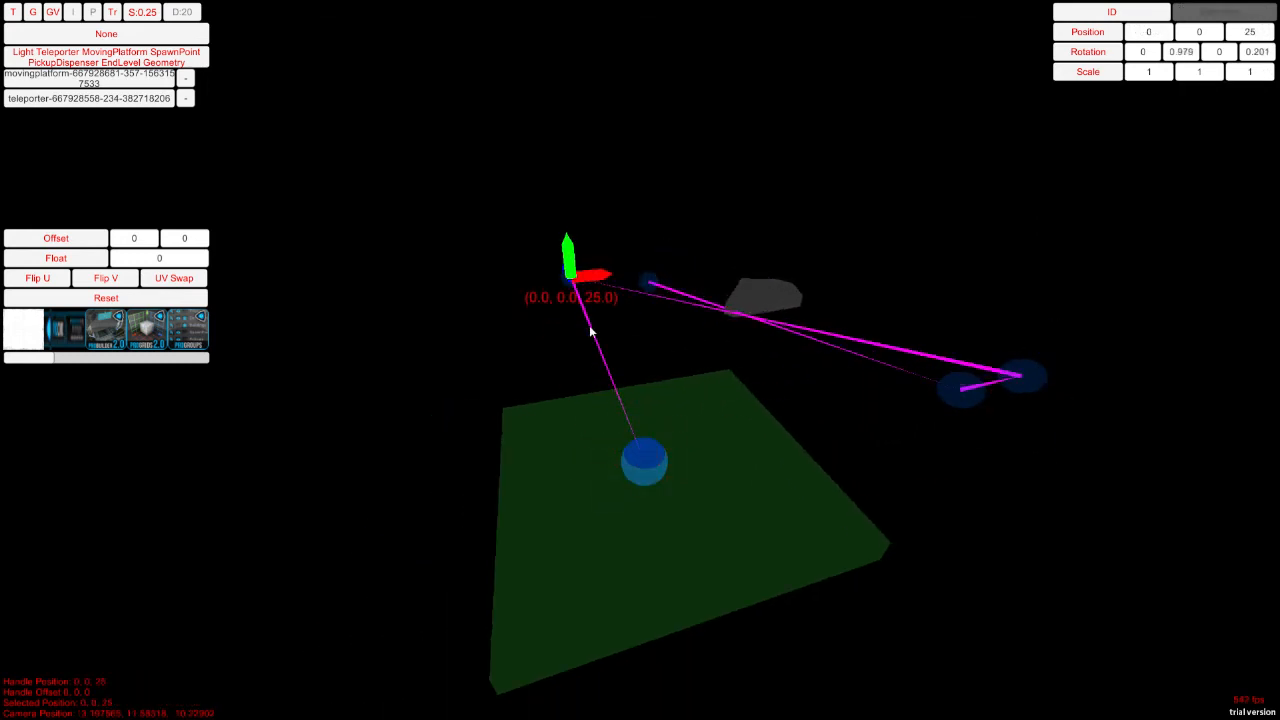
left_click_drag(633, 447, 668, 512)
Step: Place the final waypoint beyond the path's far end, waypoint 5 at (12, 0, 0) and waypoint 6 at (-13.75, 0, 0)
left_click(650, 478)
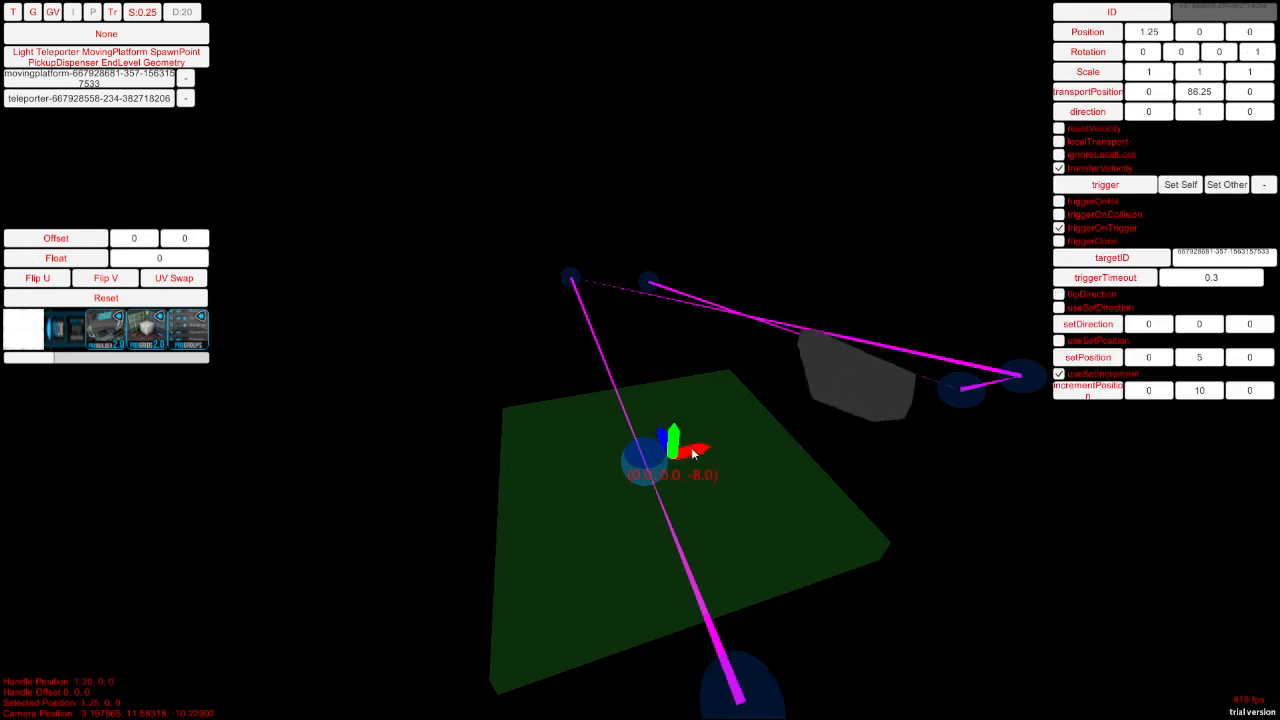
left_click(663, 460)
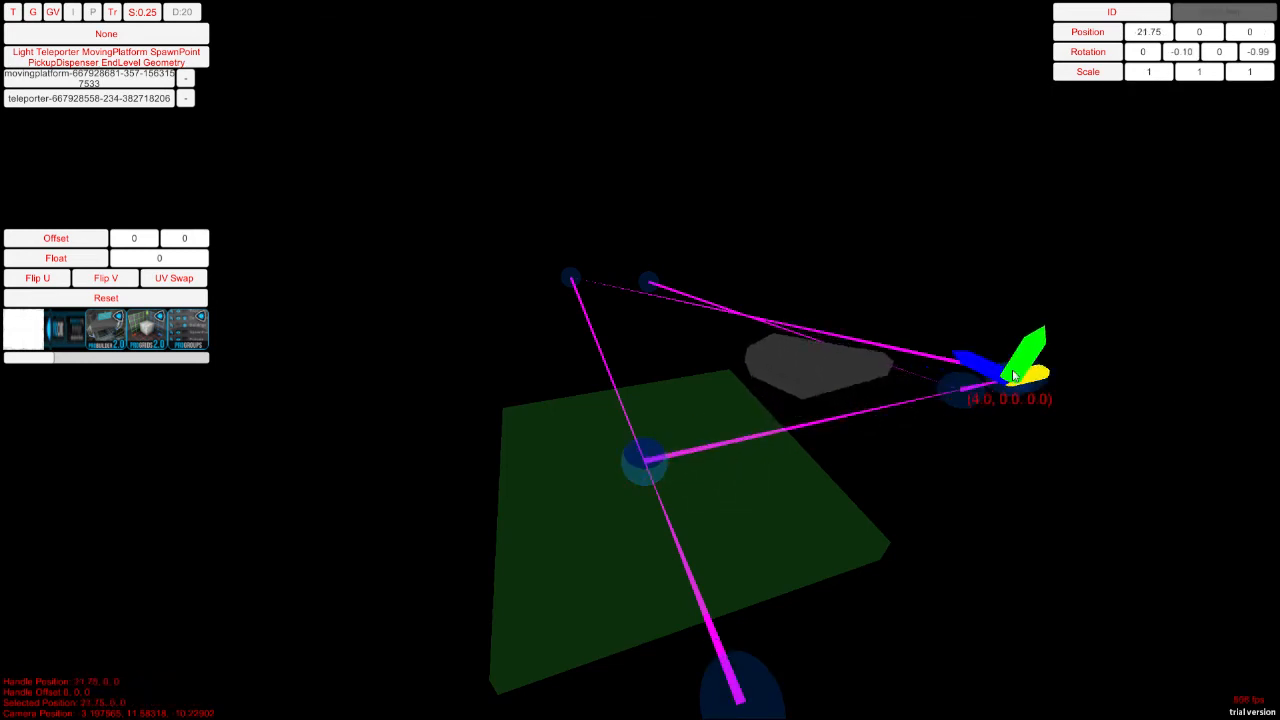
left_click_drag(1064, 337, 924, 300)
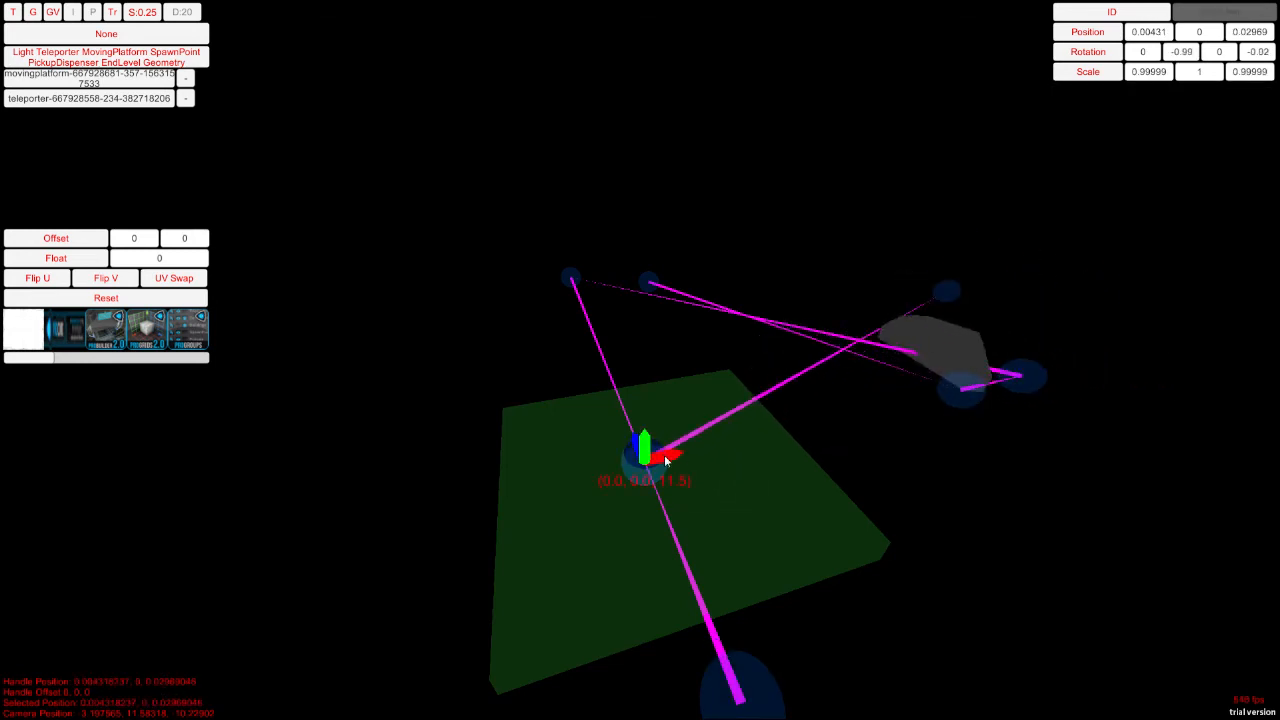
left_click_drag(666, 460, 910, 441)
left_click_drag(664, 461, 298, 506)
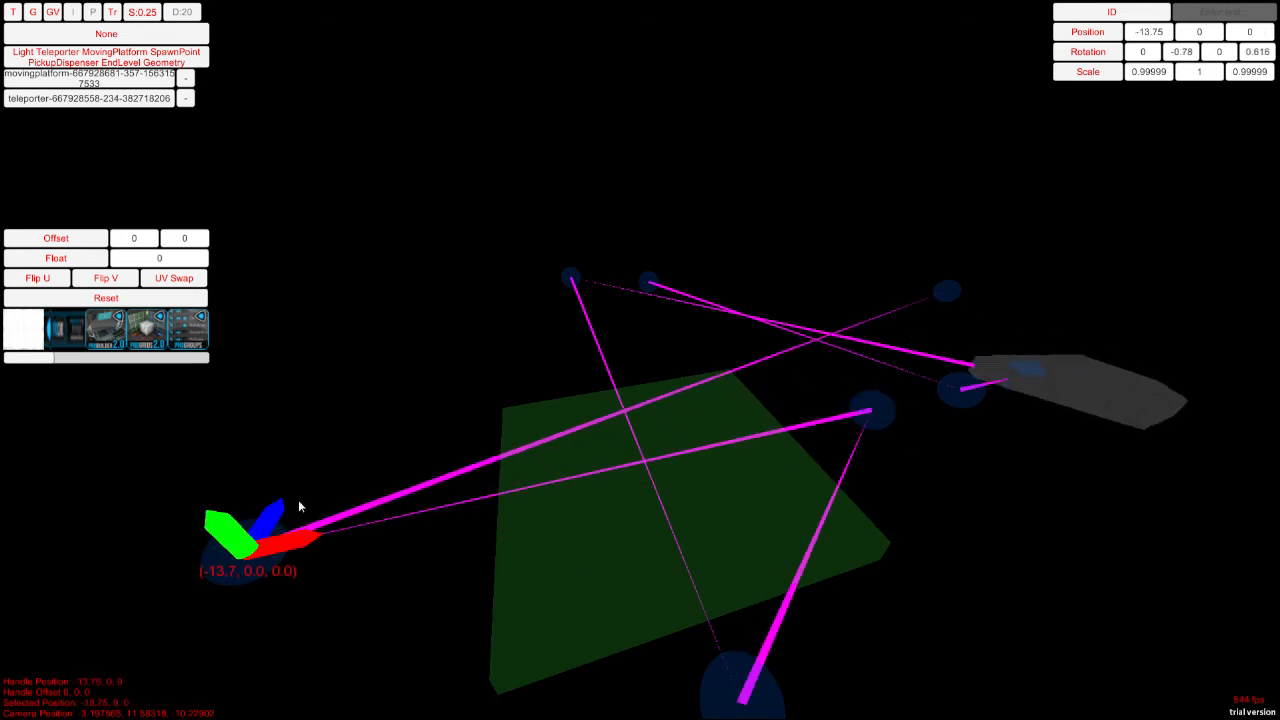
Step: Reselect the moving platform and raise its speed to 50
right_click_drag(833, 399, 637, 440)
key("s")
key("d")
left_click(840, 405)
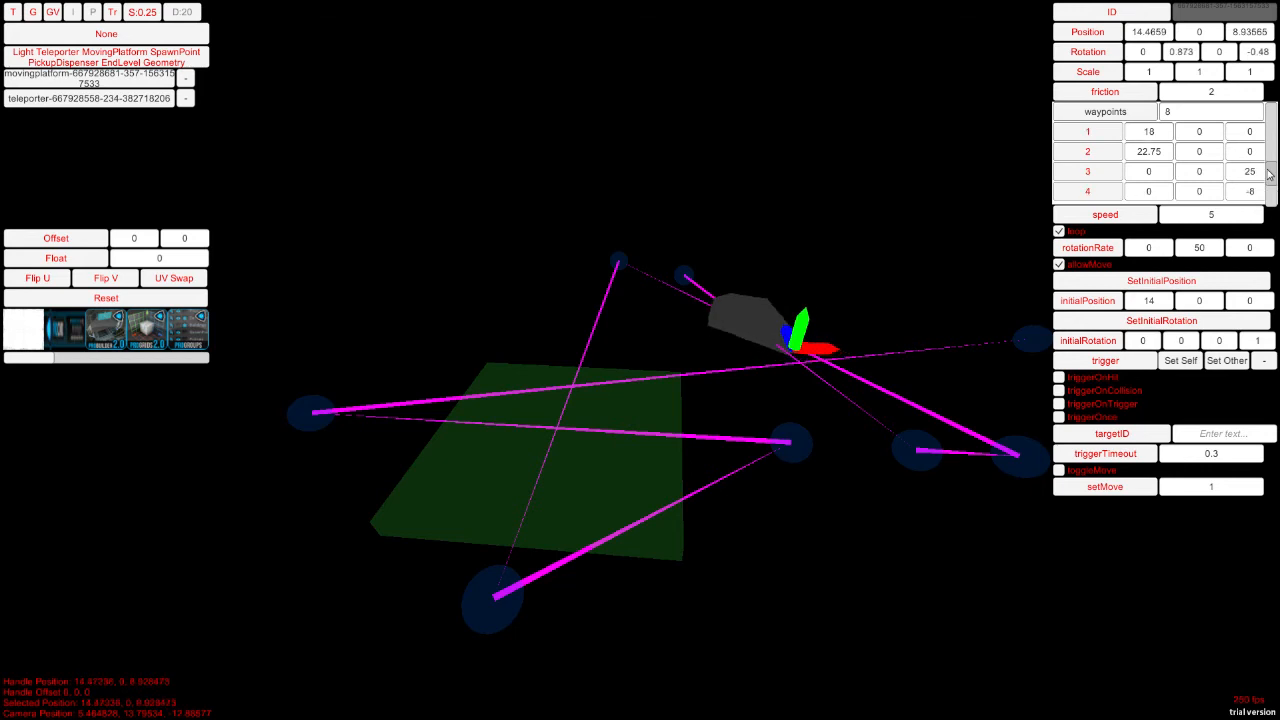
key("s")
key("d")
right_click_drag(780, 246, 628, 233)
key("w")
key("a")
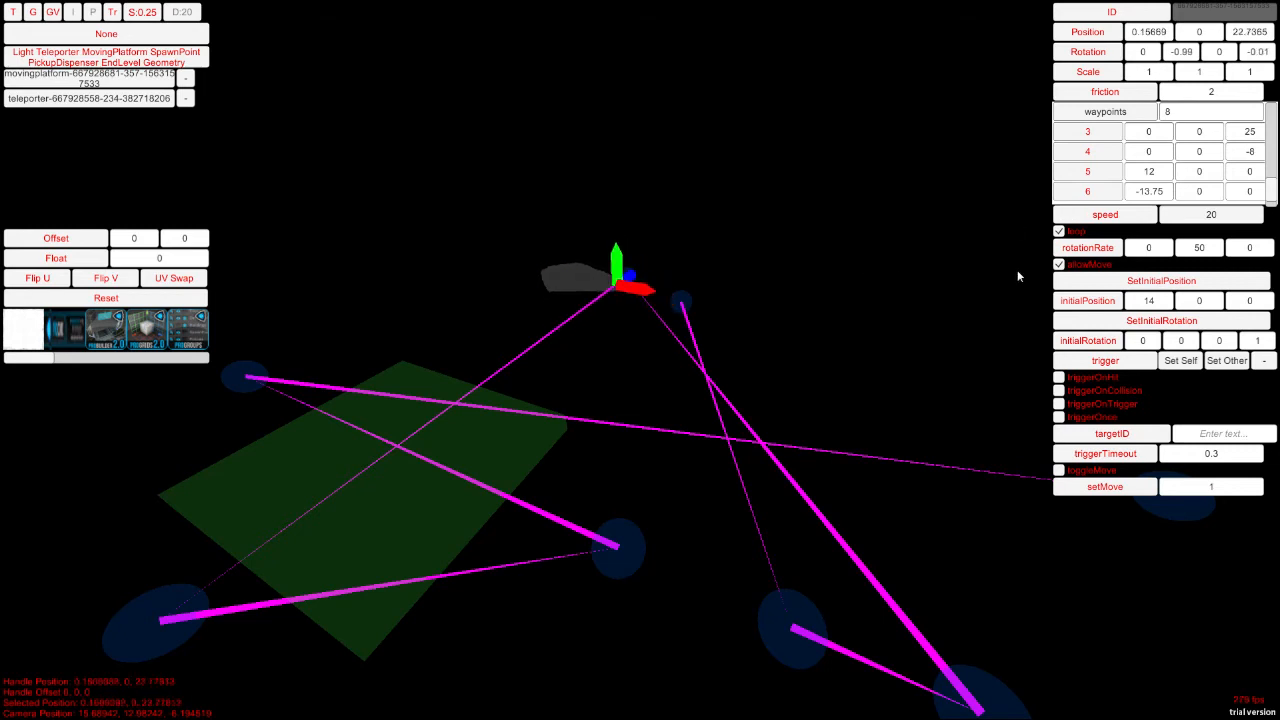
type("50")
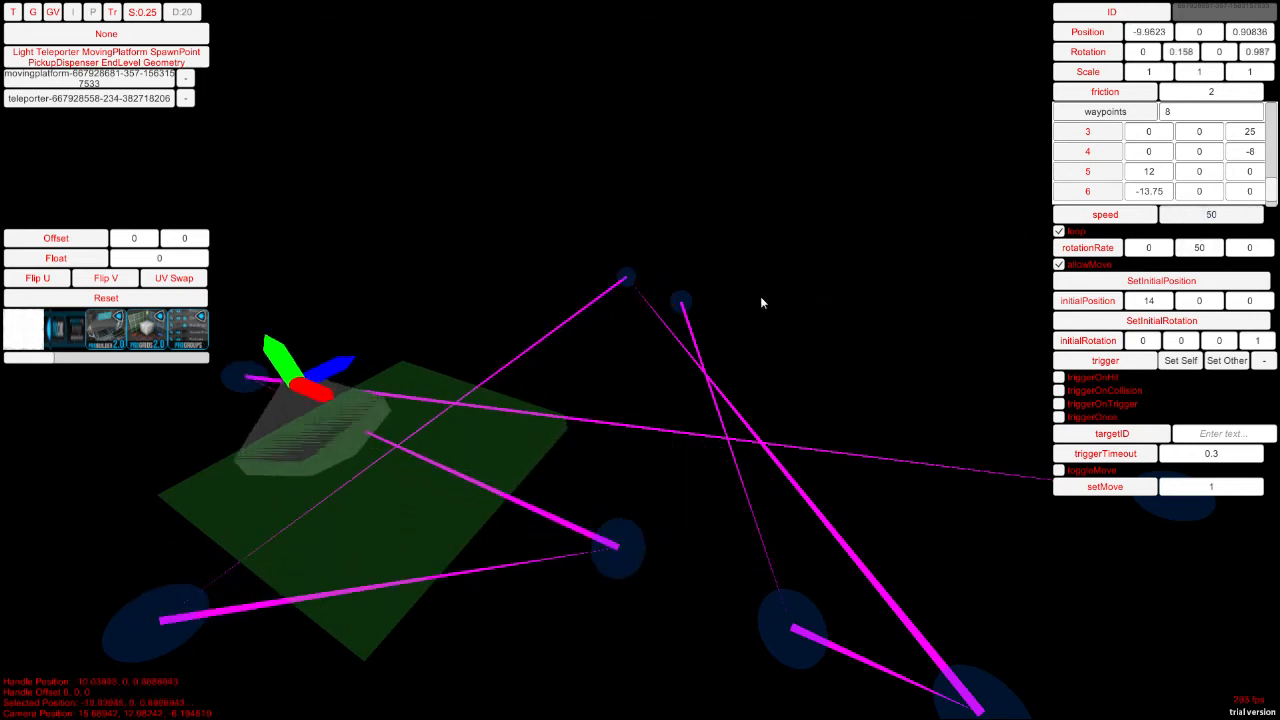
Step: Turn off the platform's loop option, follow it to the last waypoint, and switch loop and allowMove back on
key("s")
right_click_drag(760, 301, 988, 301)
key("d")
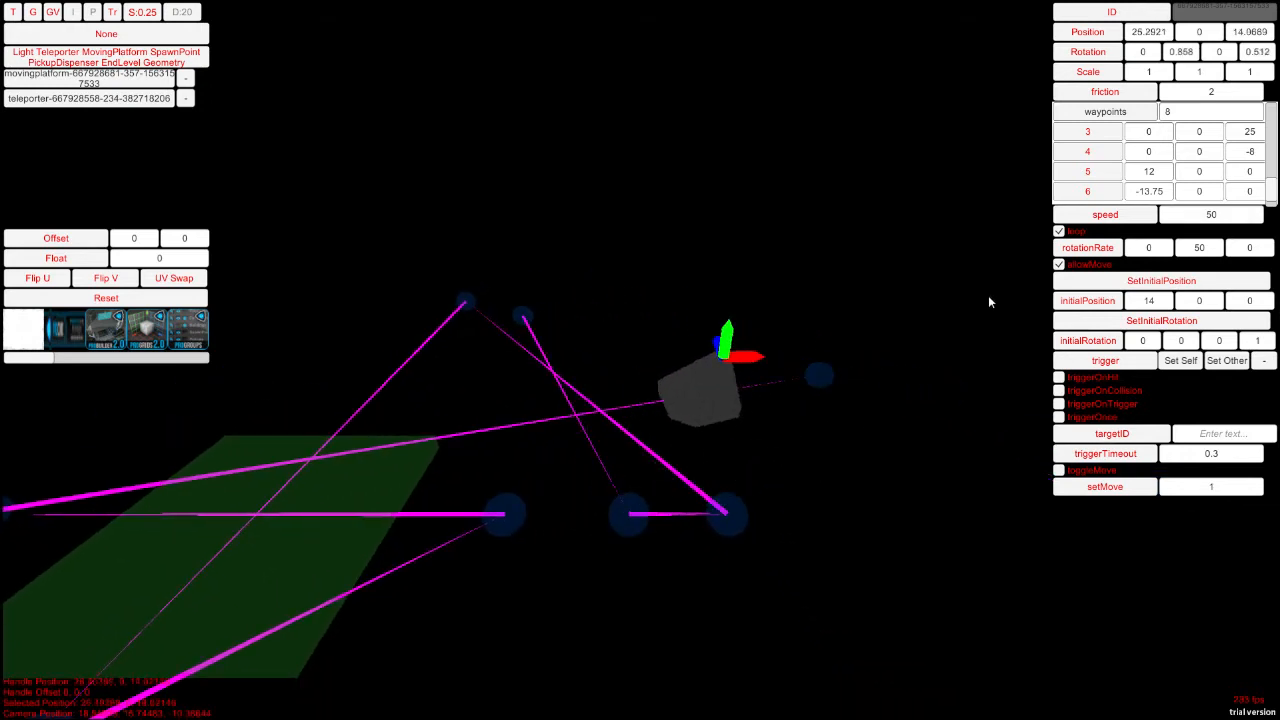
left_click(1062, 232)
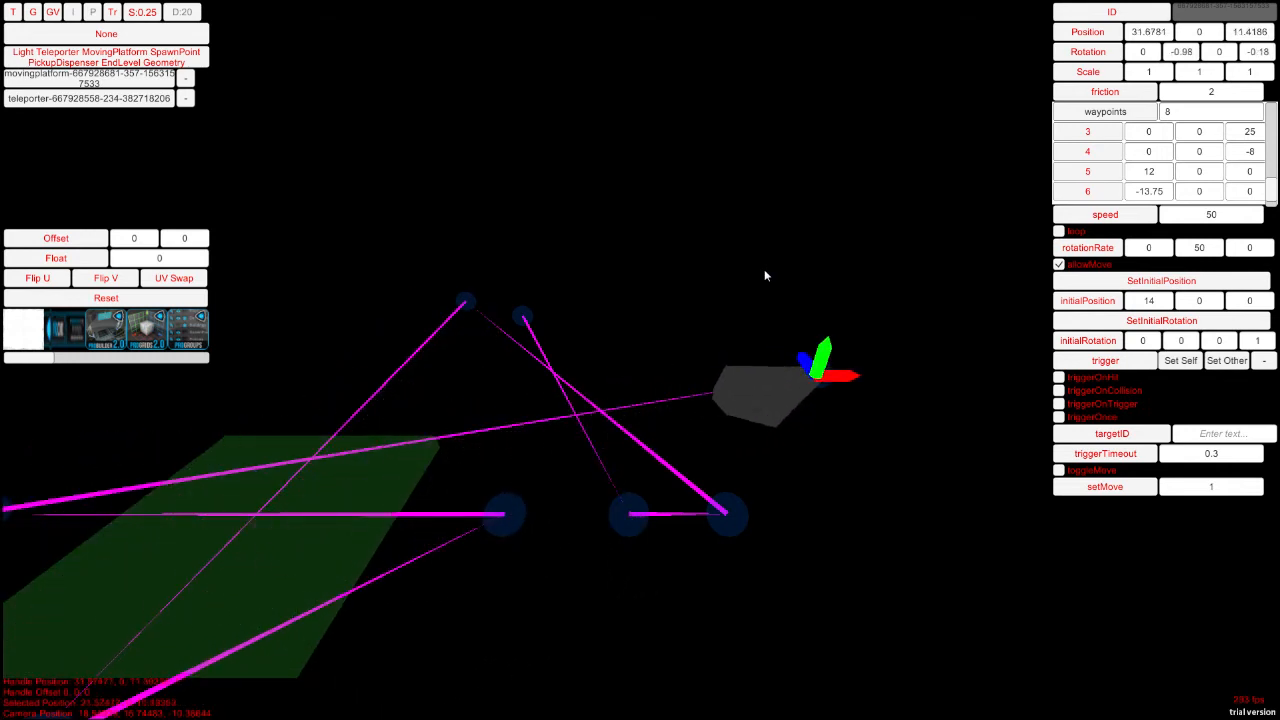
key("d")
key("w")
right_click_drag(765, 271, 1033, 233)
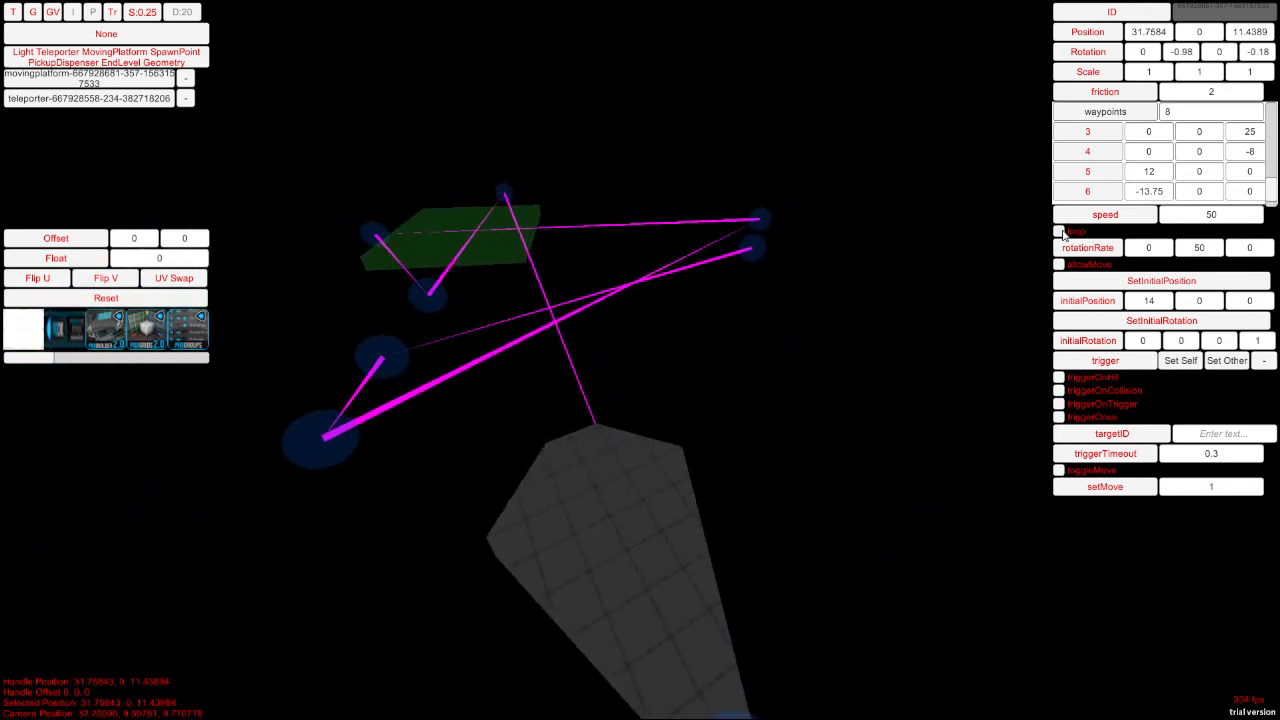
left_click(1056, 265)
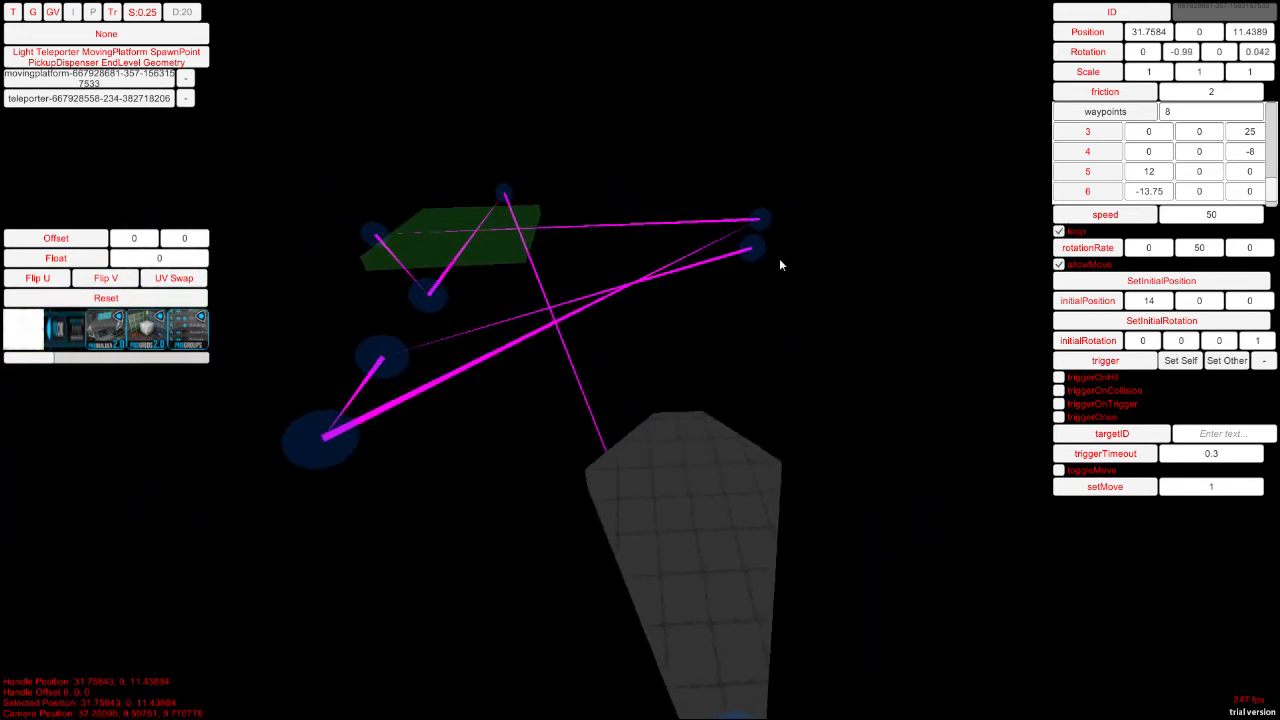
Step: Examine from several angles how the platform behaves at its last waypoint with loop and allowMove enabled
key("s")
right_click_drag(779, 258, 1095, 301)
key("a")
right_click_drag(728, 260, 910, 222)
key("w")
key("a")
key("a")
key("d")
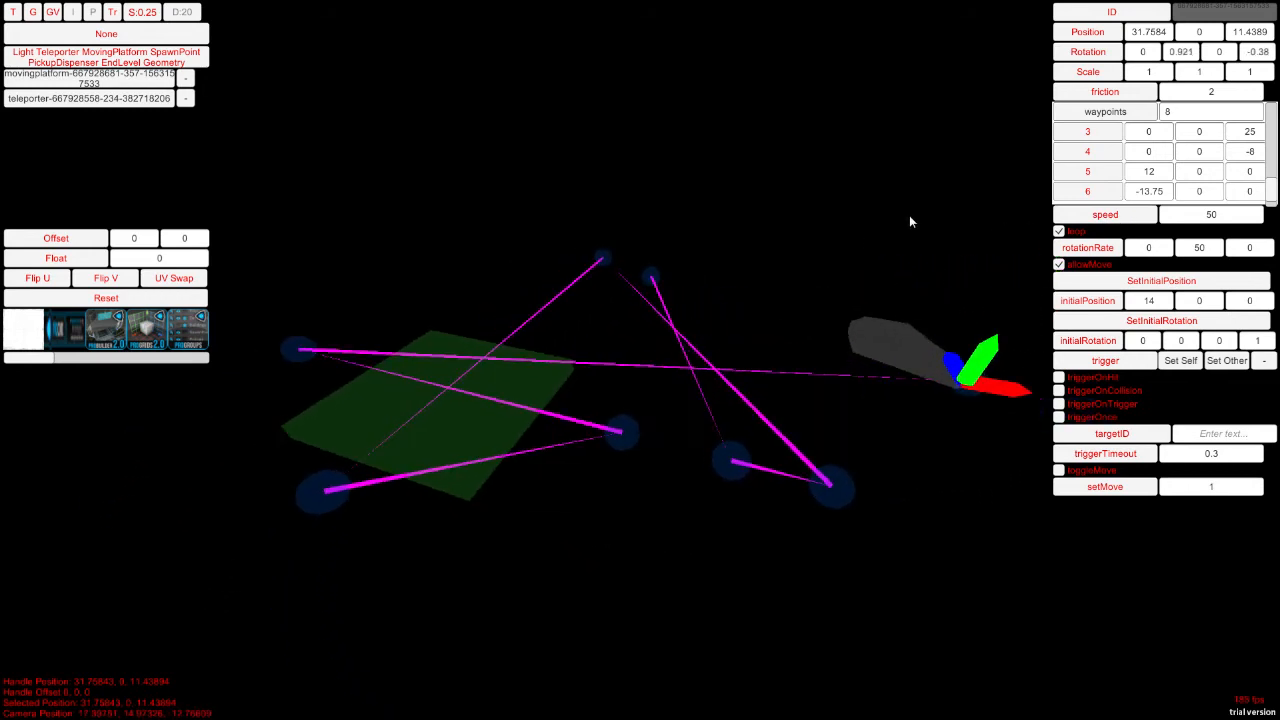
key("d")
right_click_drag(764, 246, 789, 191)
key("a")
Step: Create a new geometry cube with the console command /create geometry
key("grave")
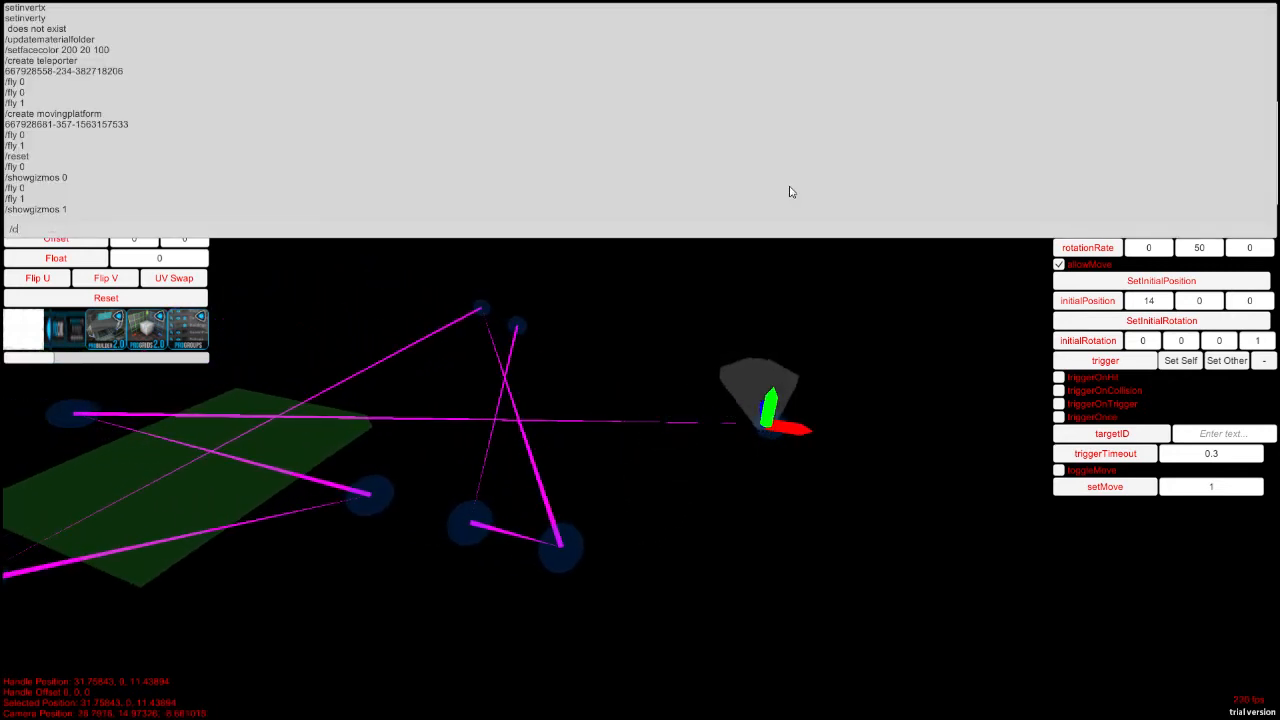
key("Return")
key("grave")
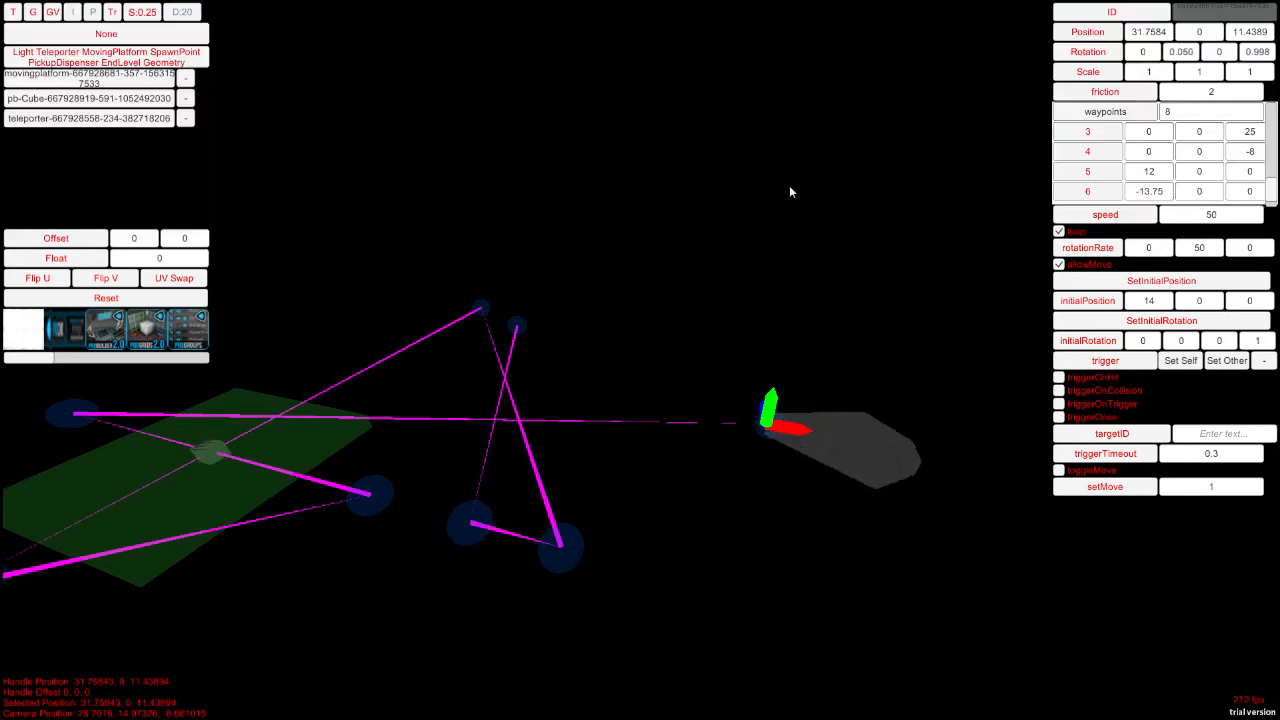
Step: Select the new cube above the green floor and raise it to a height of 8.25
right_click_drag(789, 191, 554, 306)
key("a")
key("w")
left_click(495, 338)
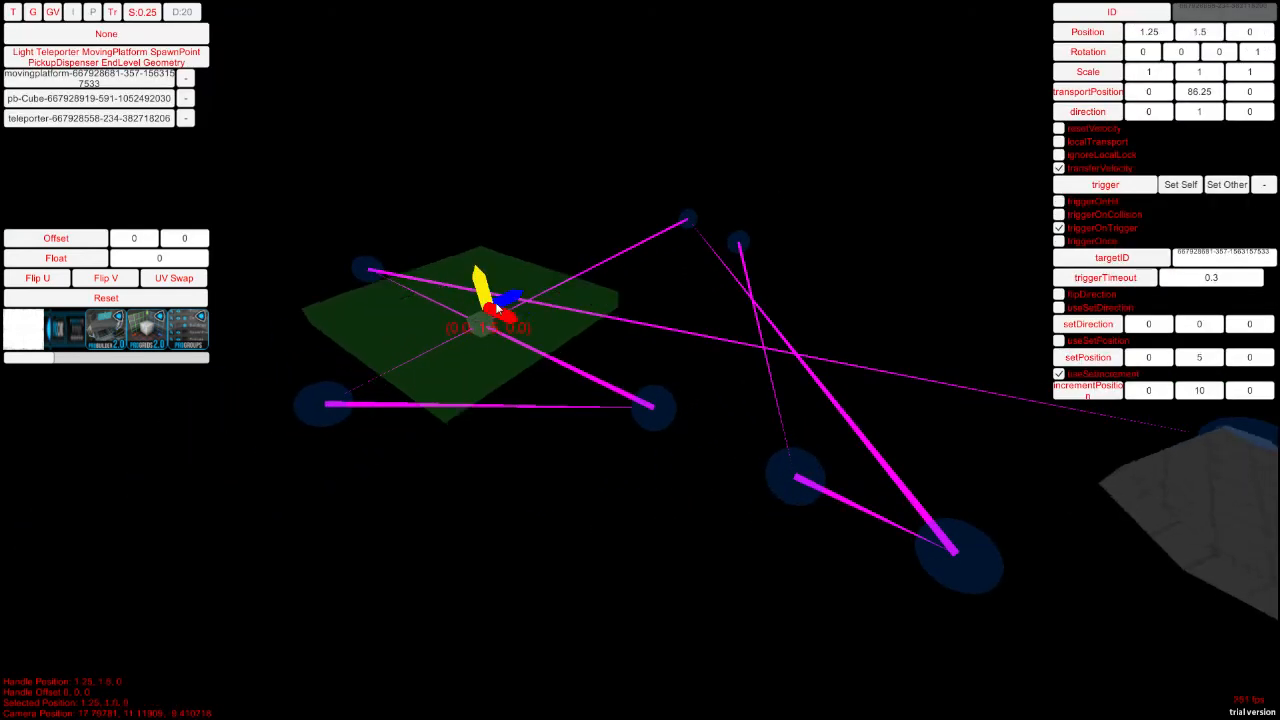
left_click(486, 344)
left_click_drag(472, 305, 455, 165)
Step: Edit the cube's geometry and pull its top face up to 3 units above the cube's origin
key("a")
right_click_drag(454, 165, 622, 222)
key("w")
key("g")
left_click(663, 264)
left_click_drag(666, 228, 668, 48)
key("d")
right_click_drag(700, 120, 829, 162)
key("s")
key("w")
key("a")
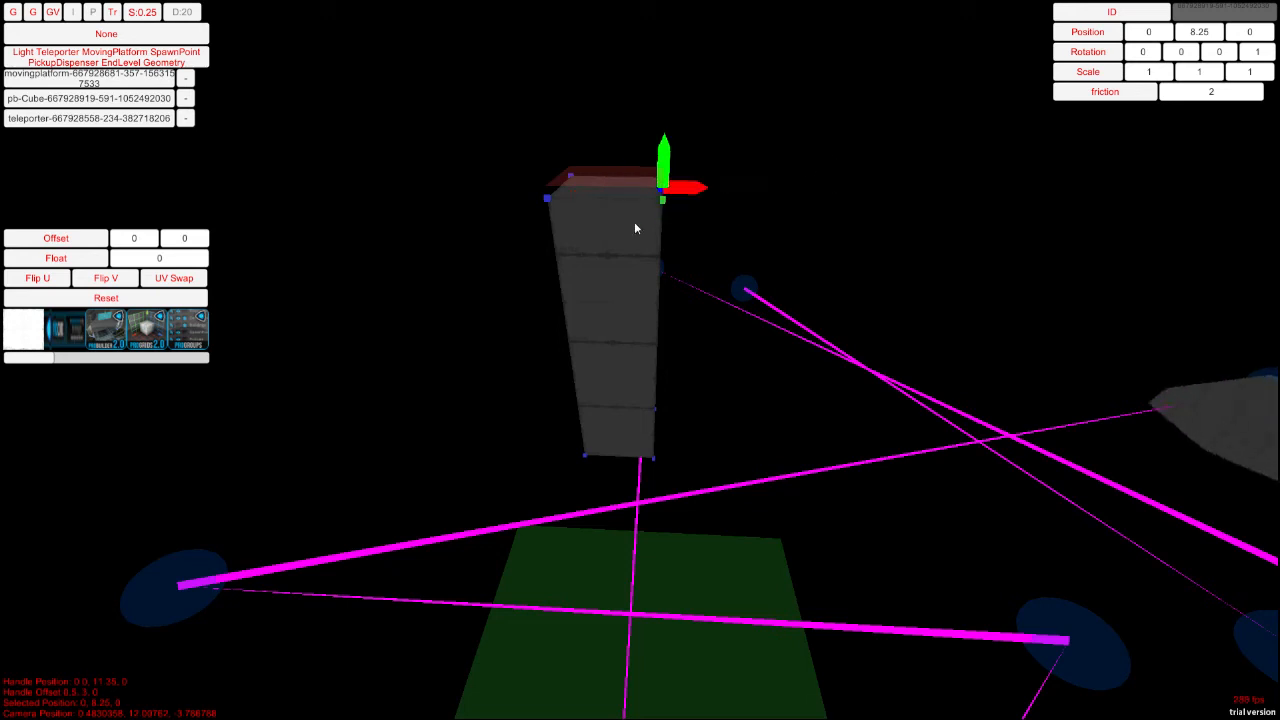
Step: Spread the block's upper side edges apart to X offsets of -2.25 and 5.75
left_click_drag(648, 177, 535, 148)
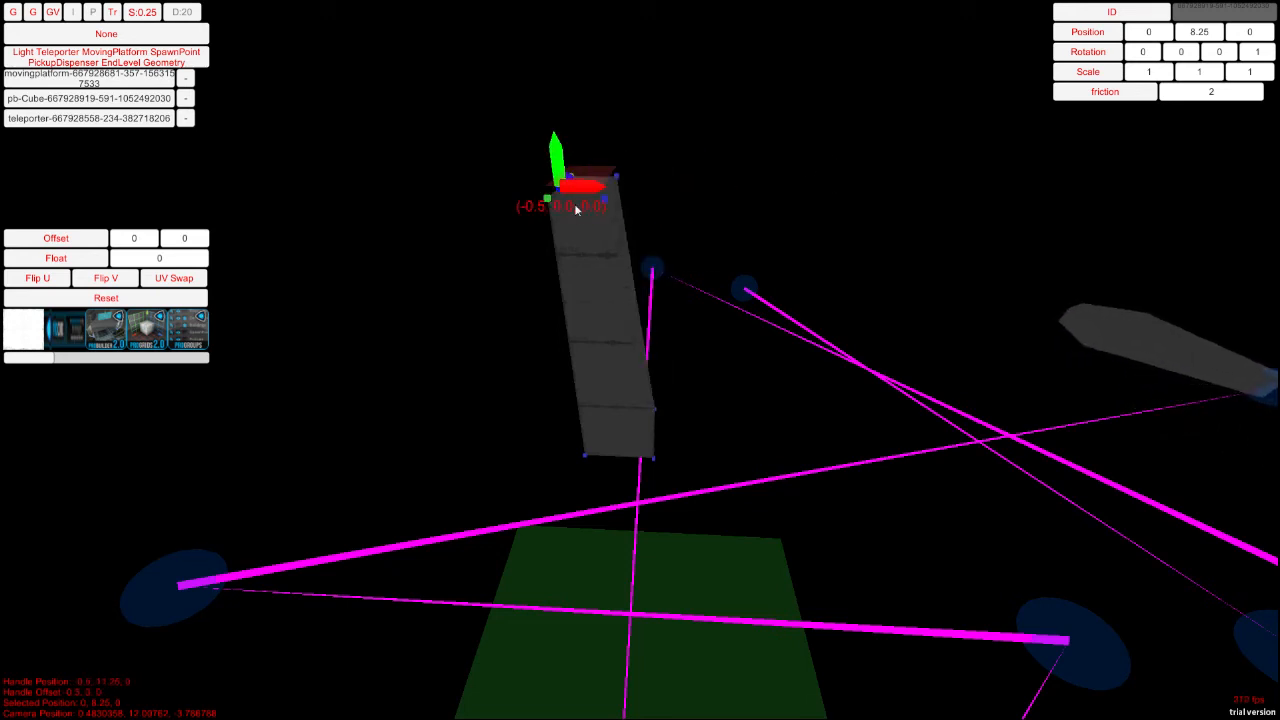
left_click_drag(575, 208, 489, 176)
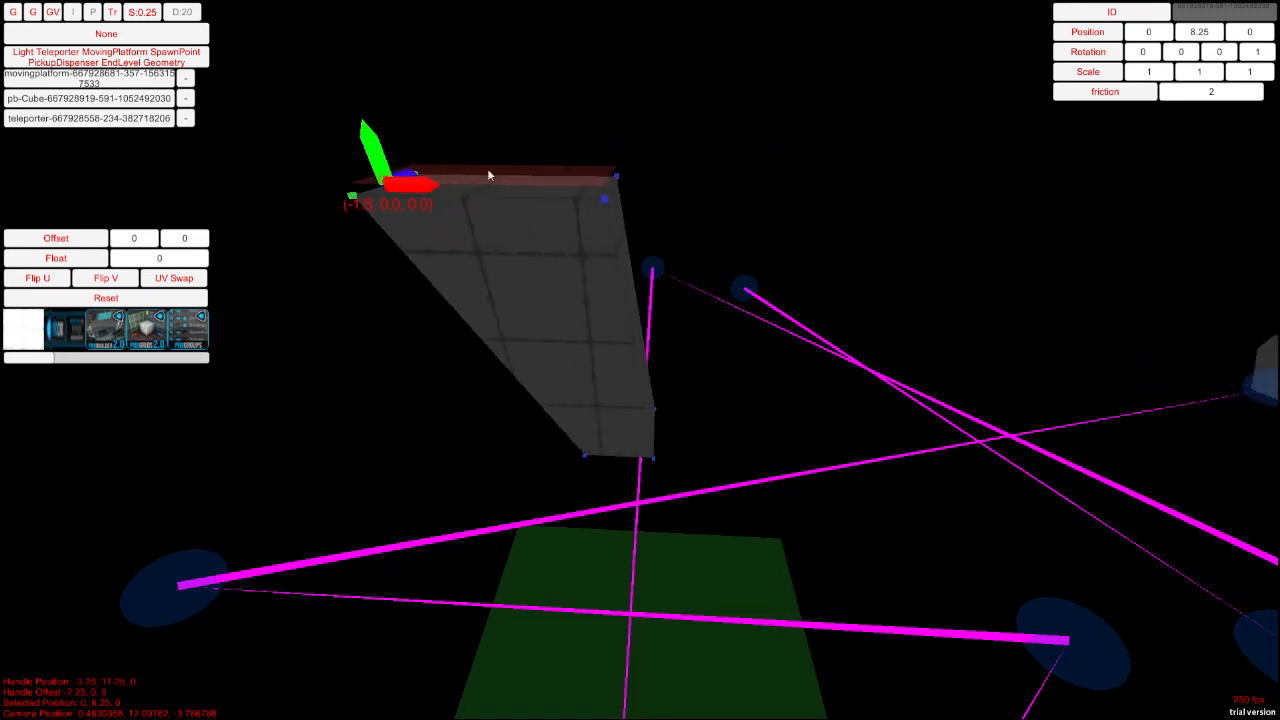
left_click_drag(638, 187, 1209, 220)
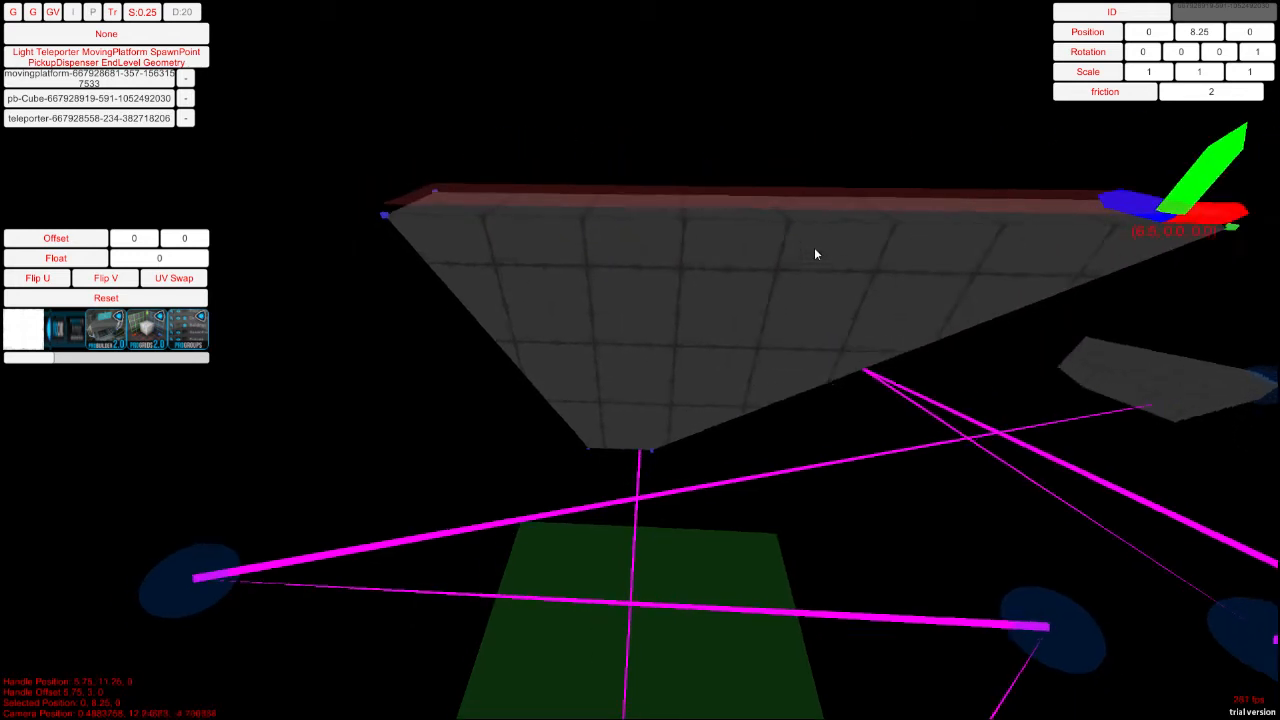
Step: Pull the block's top face much higher and shift one lower side edge 8.5 units along X
right_click_drag(815, 248, 808, 285)
key("e")
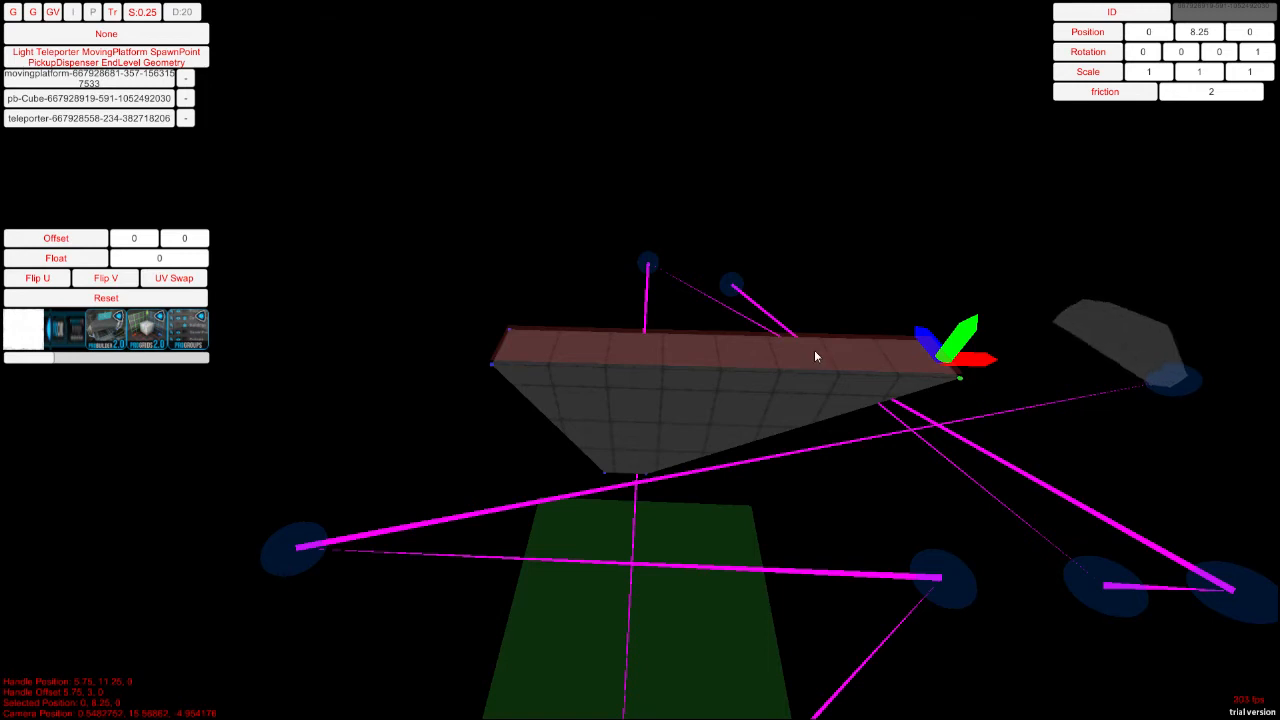
left_click_drag(717, 330, 689, 147)
right_click_drag(689, 147, 634, 228)
key("q")
left_click_drag(672, 287, 1072, 300)
right_click_drag(830, 256, 867, 207)
key("s")
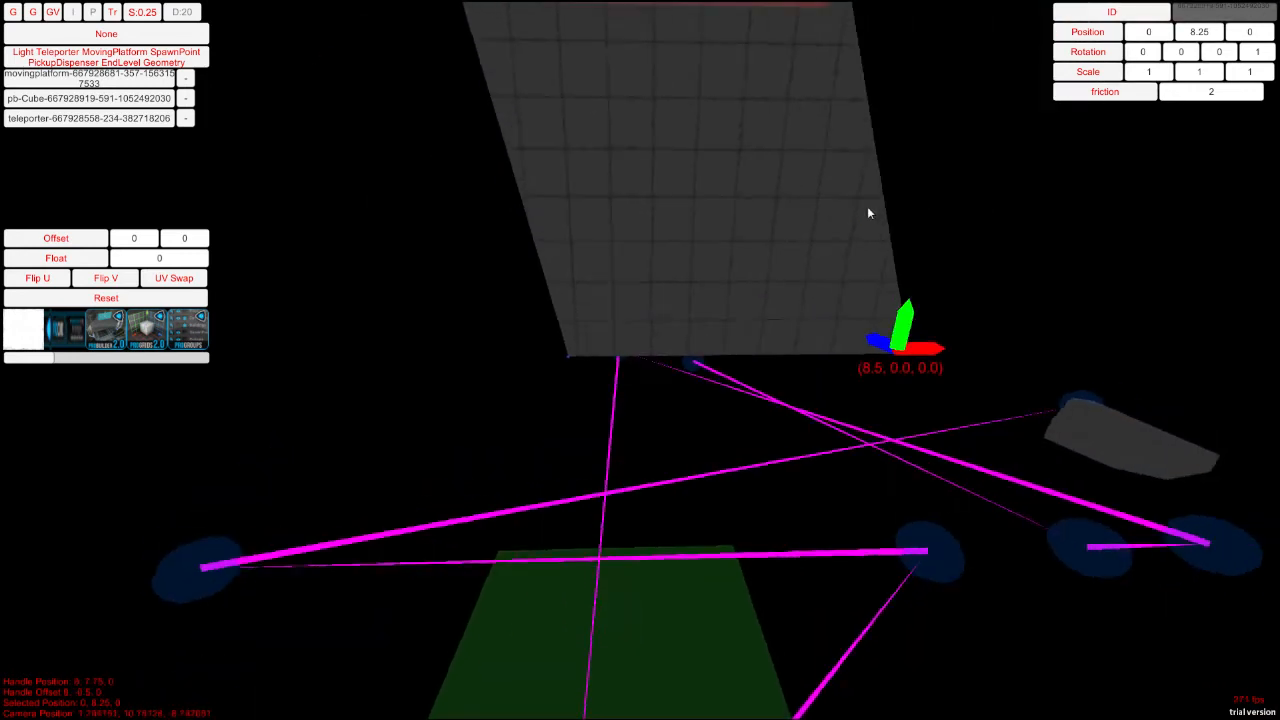
Step: Shift the block's lower side edges further along X, the opposite one by 3.5, and finish editing the geometry
left_click_drag(867, 356, 926, 358)
left_click_drag(600, 354, 689, 357)
right_click_drag(689, 357, 607, 348)
key("Escape")
Step: Apply the ProGrids 2.0 texture to the slanted wall's front face and the hexagon texture to its back face
left_click(641, 313)
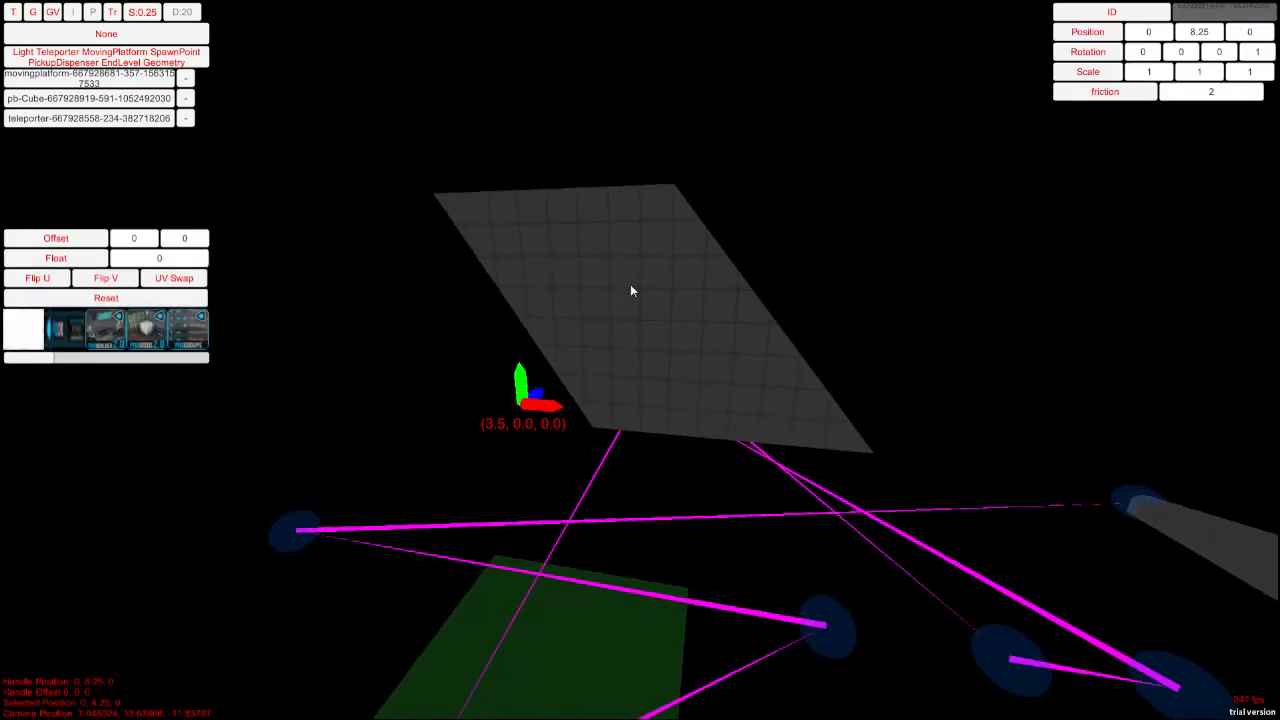
right_click_drag(643, 290, 476, 256)
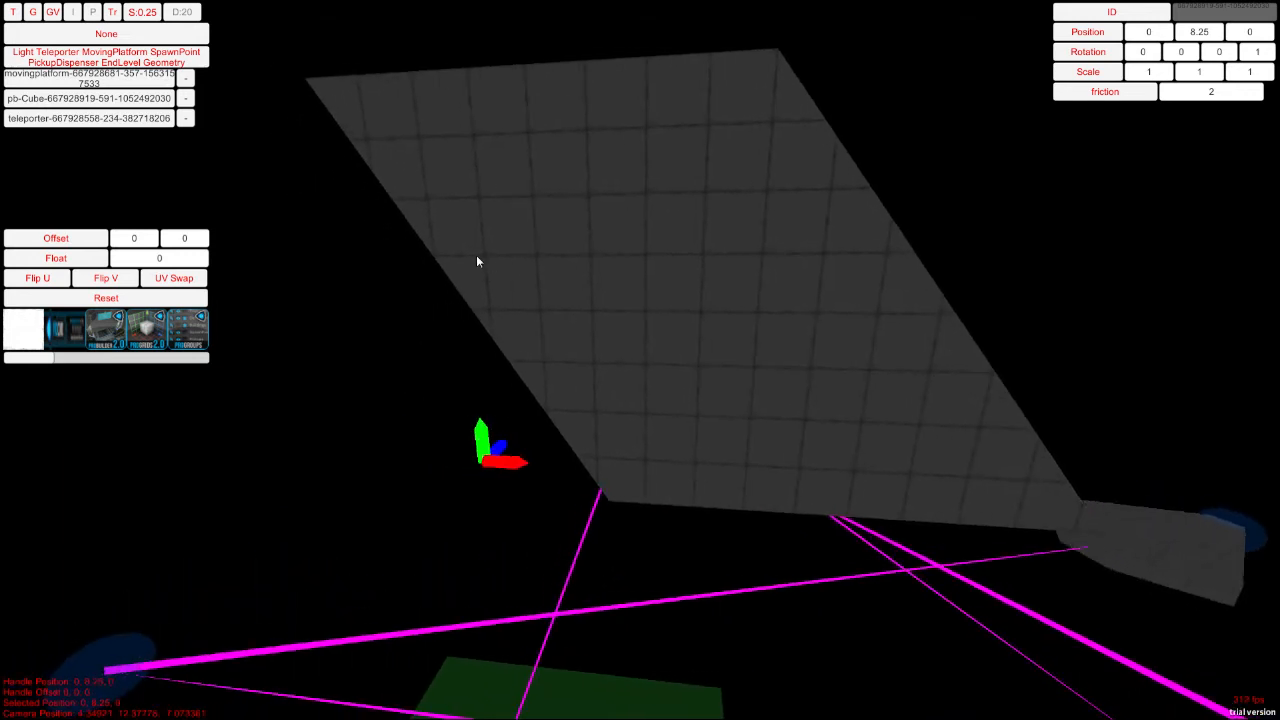
scroll(476, 256, "down", 3)
left_click(147, 326)
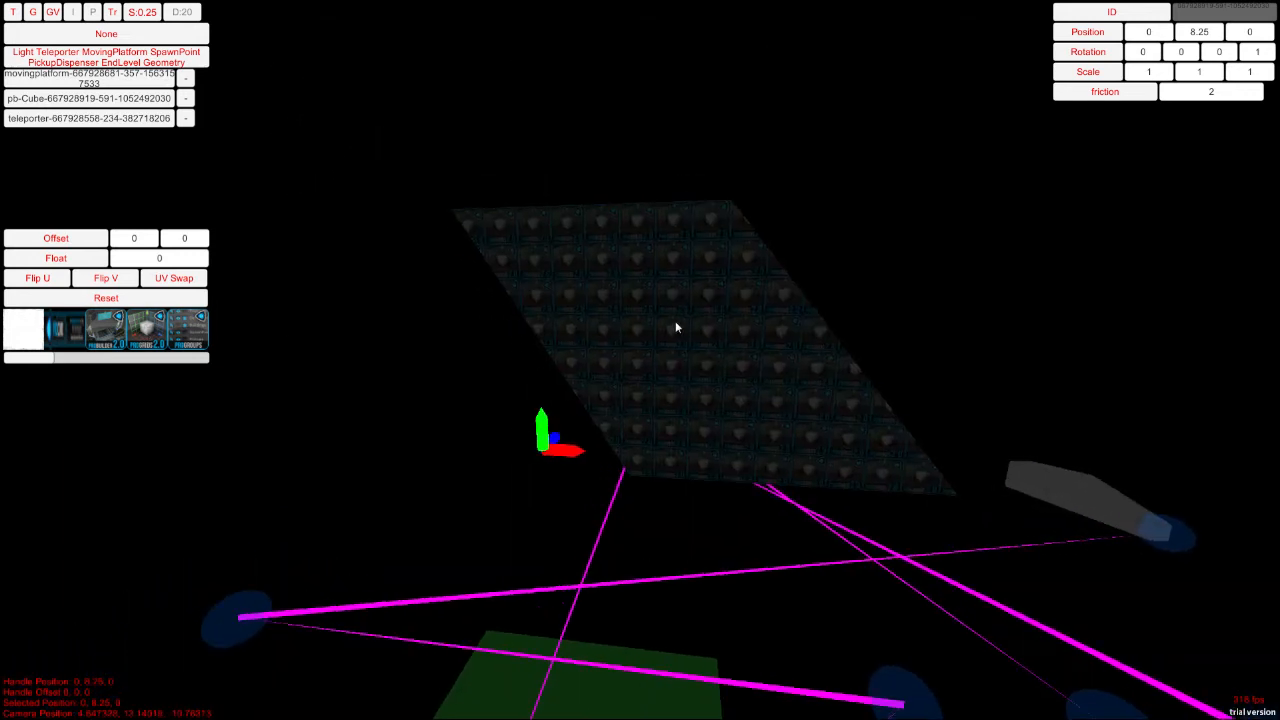
right_click_drag(669, 317, 443, 285)
left_click_drag(58, 360, 325, 362)
left_click(190, 324)
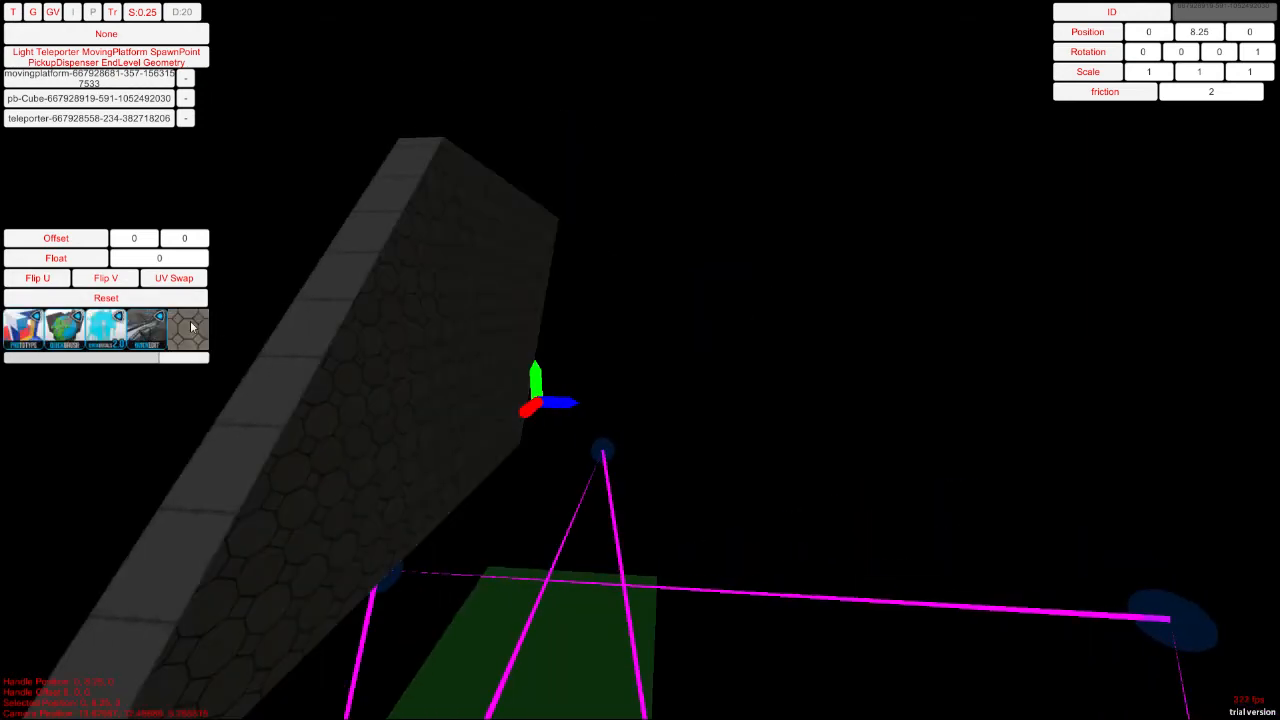
Step: Save the slanted wall as /testobject with the saveobject command and raise the wall to Y position 15.75
right_click_drag(190, 324, 1109, 333)
key("grave")
type("/")
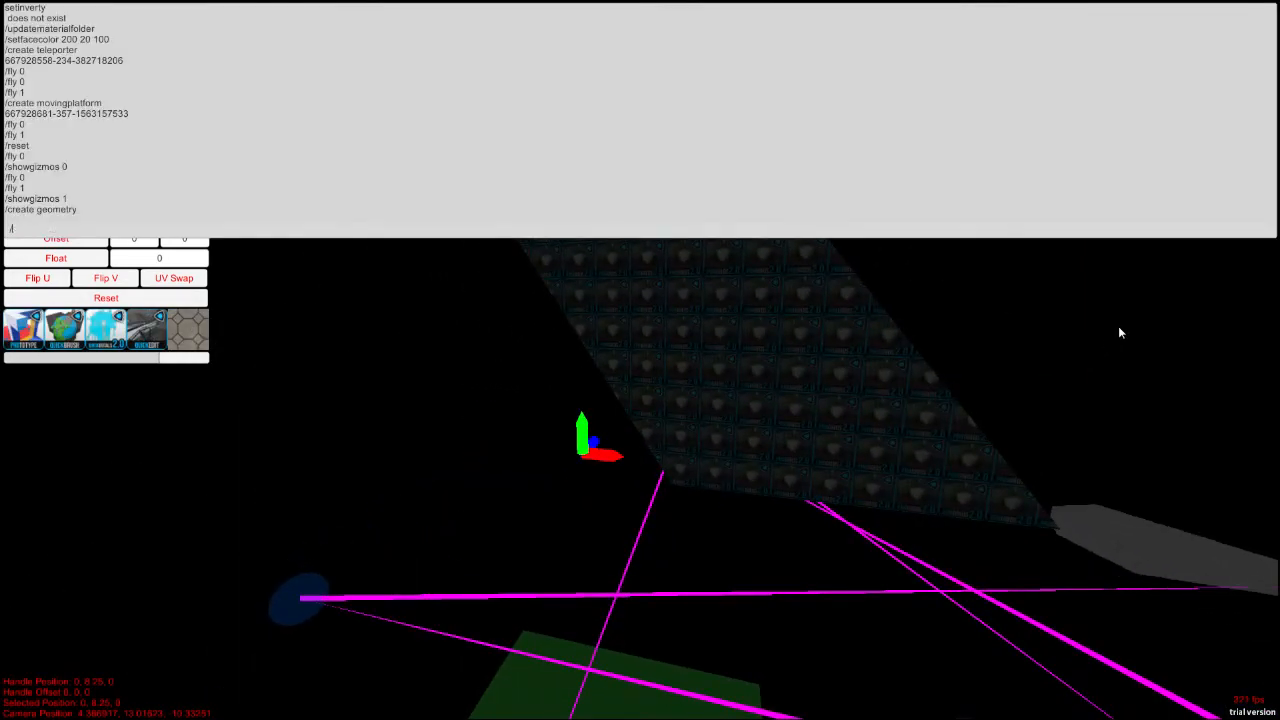
type("saveobject /testobject")
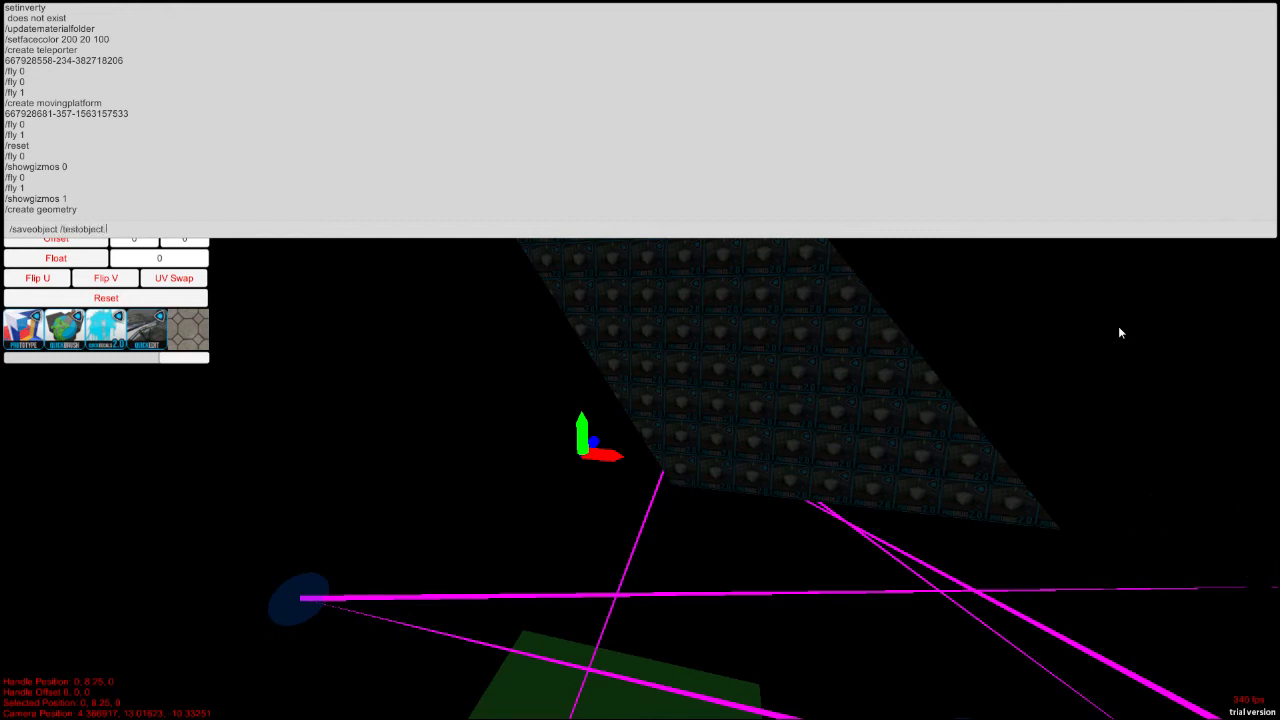
key("Return")
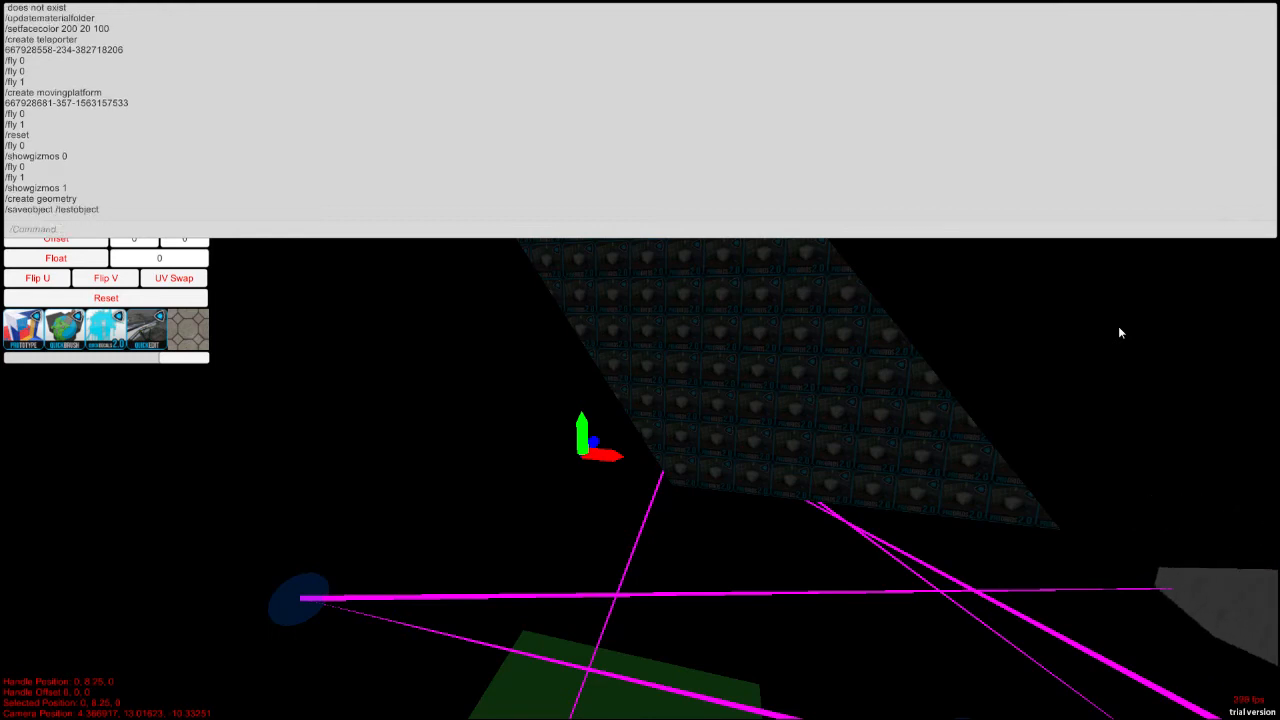
key("grave")
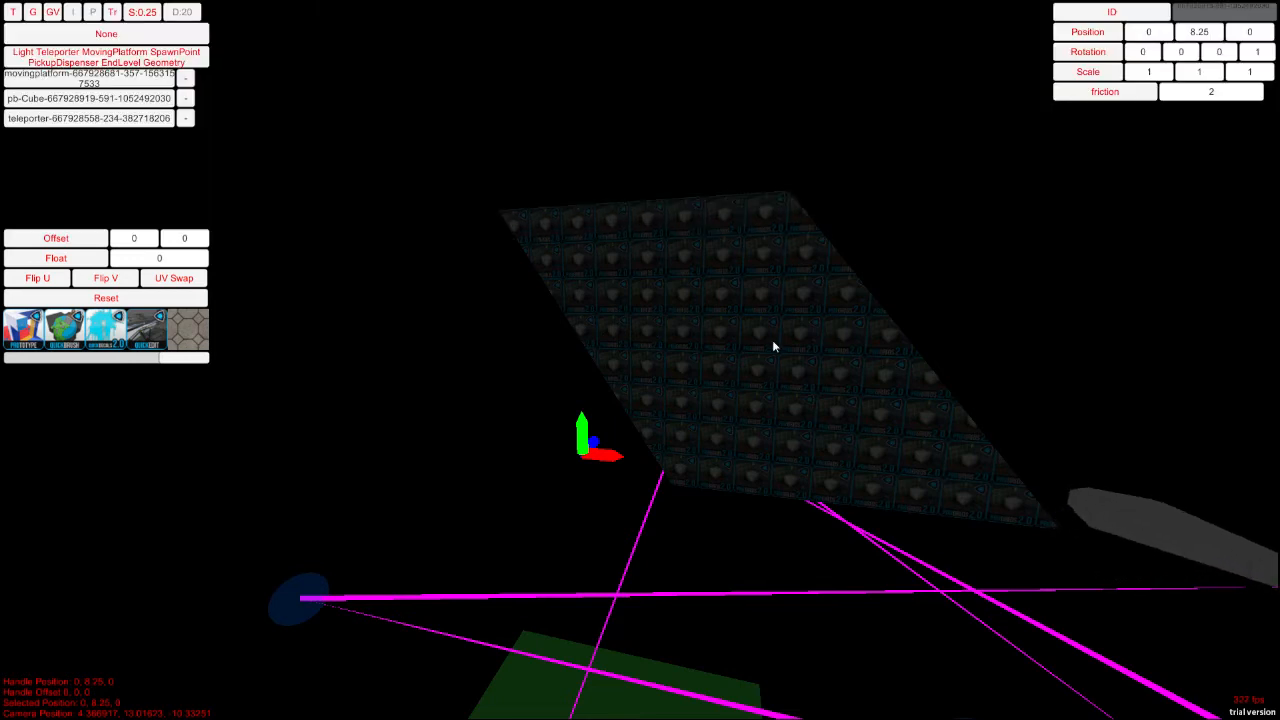
left_click_drag(600, 452, 603, 216)
scroll(649, 241, "down", 3)
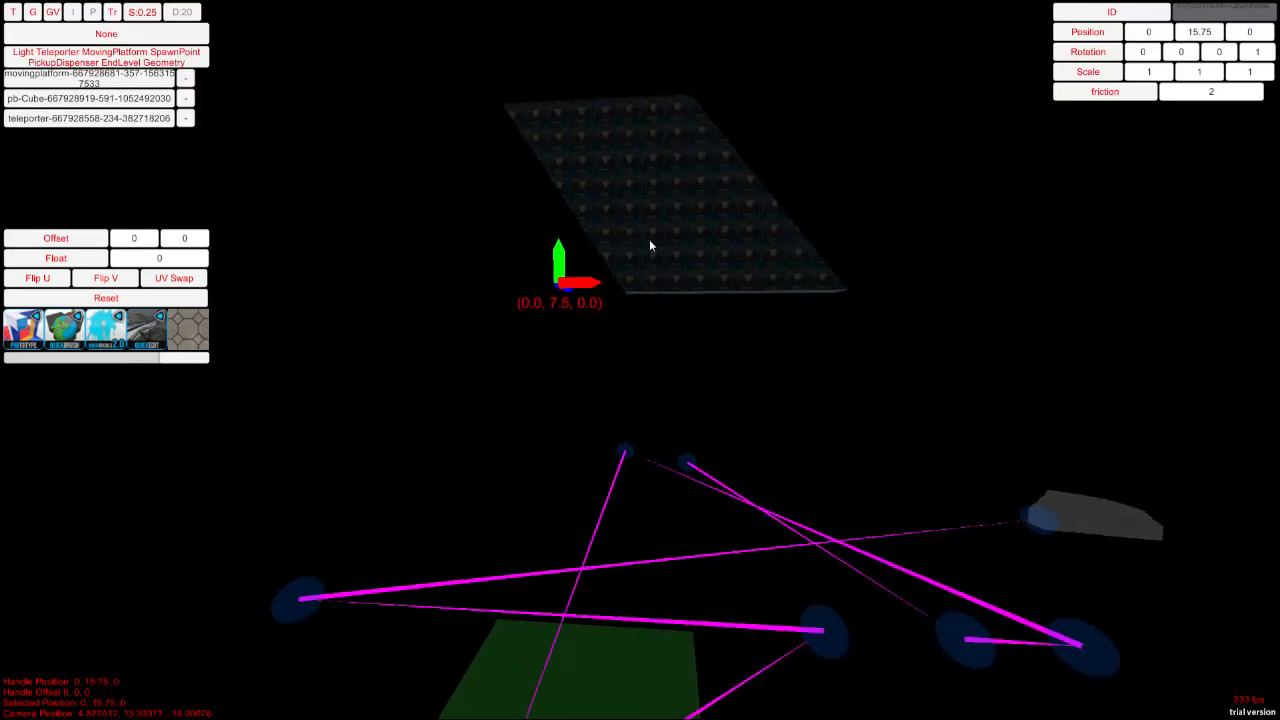
Step: Check the usage of the loadobject command and look through the console's list of available commands
key("grave")
type("/loadobject")
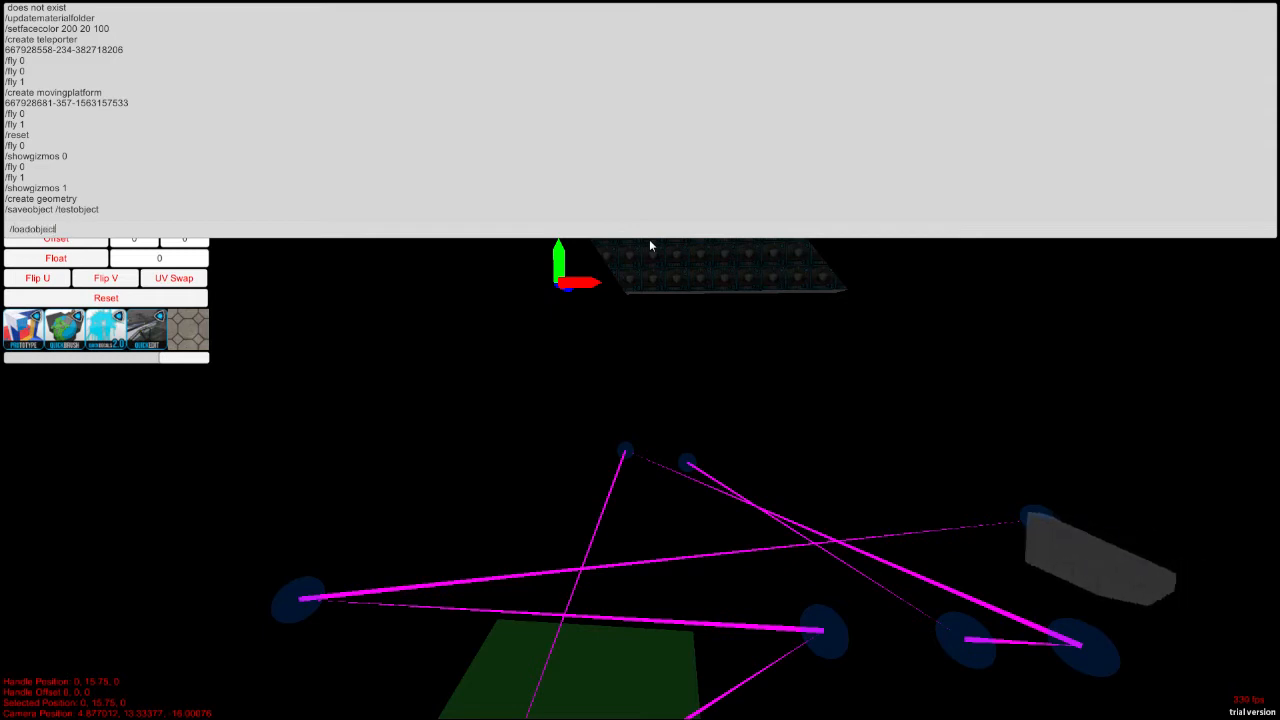
key("Return")
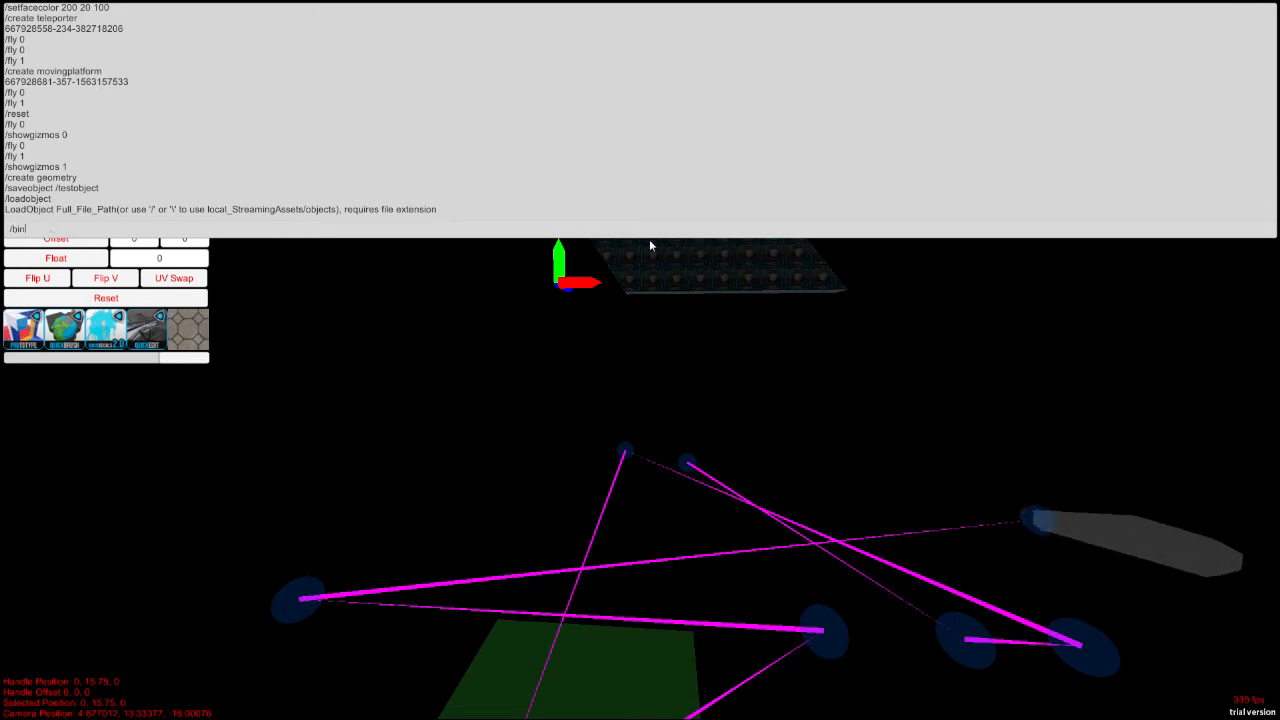
type("/bind")
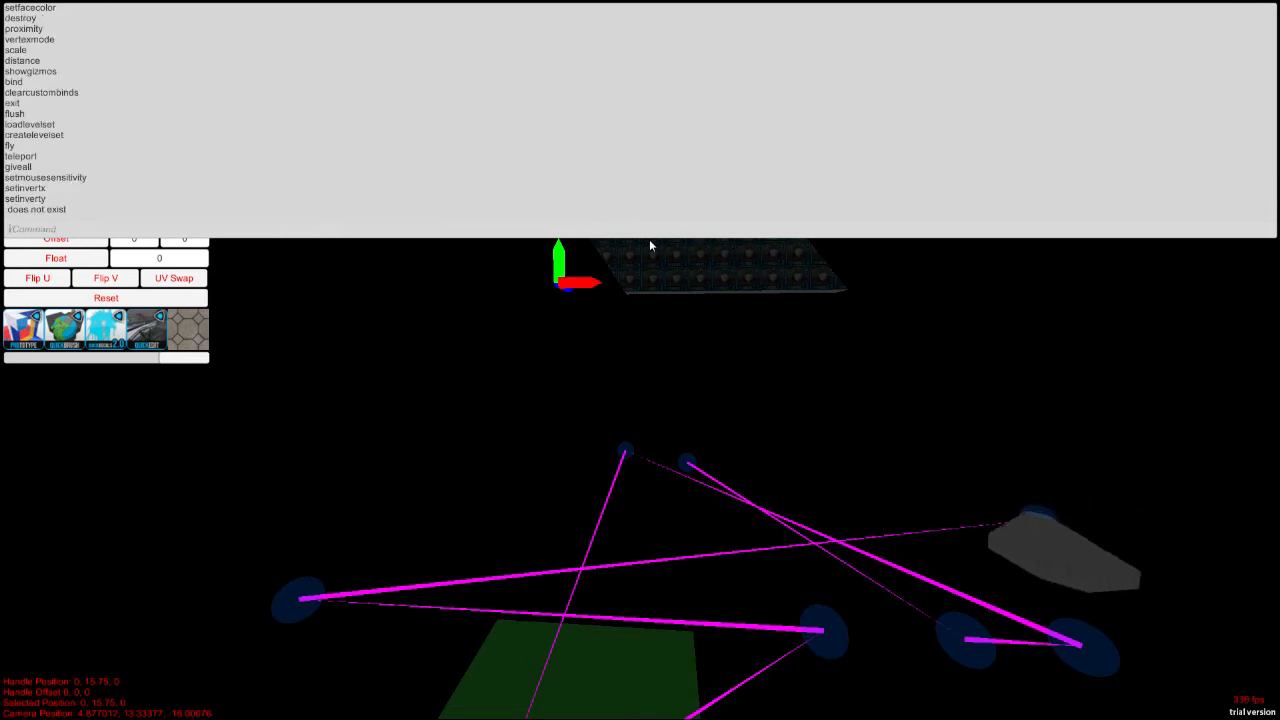
scroll(650, 241, "up", 3)
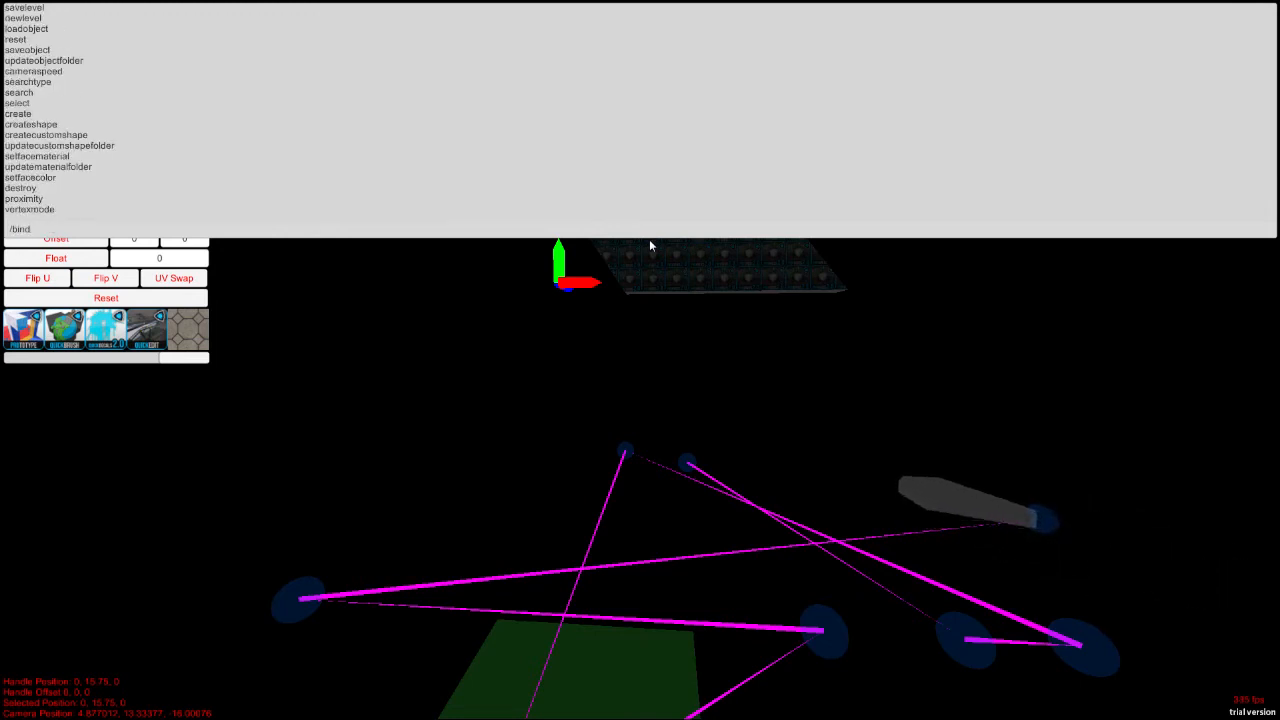
scroll(649, 245, "up", 3)
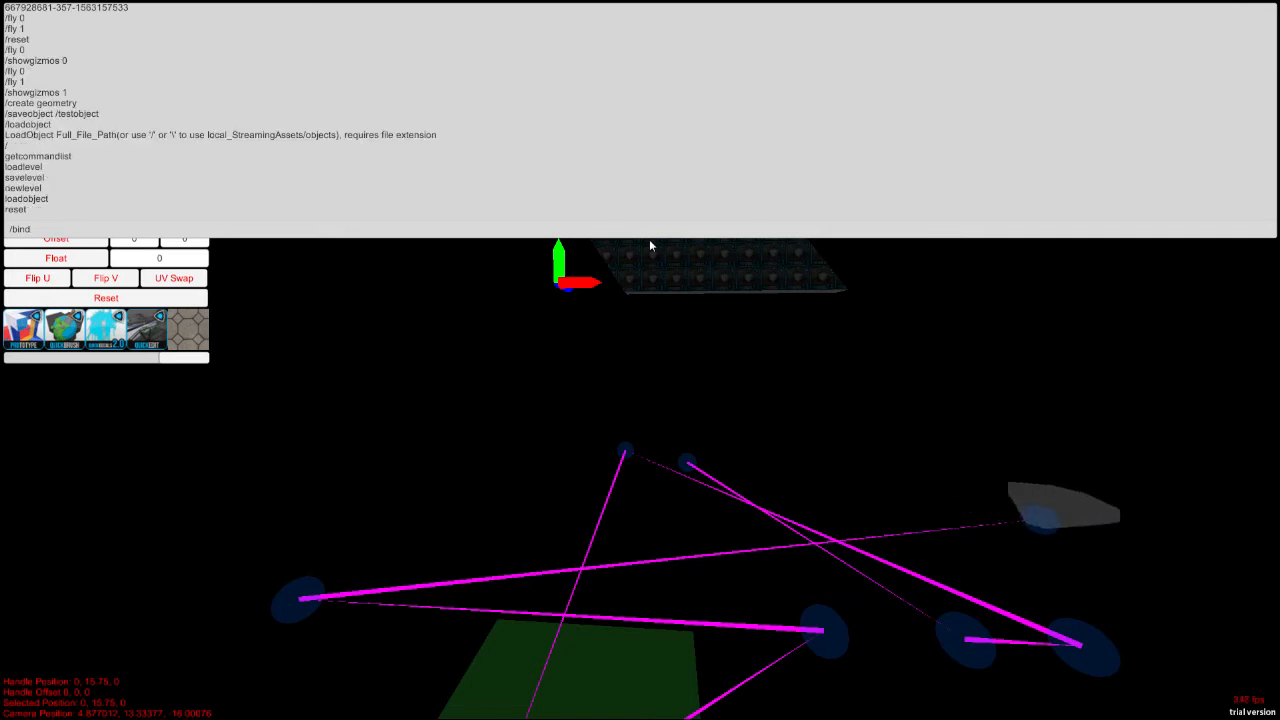
scroll(649, 241, "down", 3)
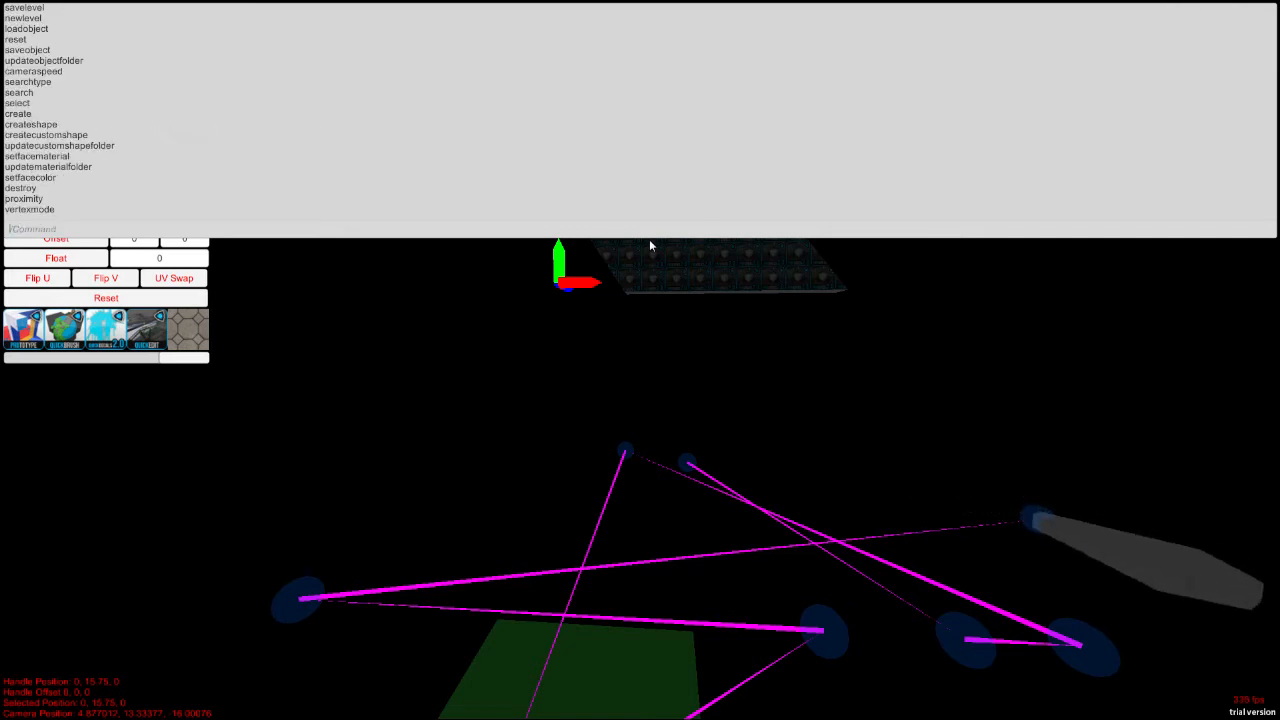
Step: Refresh the saved objects with updateobjectfolder and load testobject.pbdat into the level with /loadobject 0
type("/up")
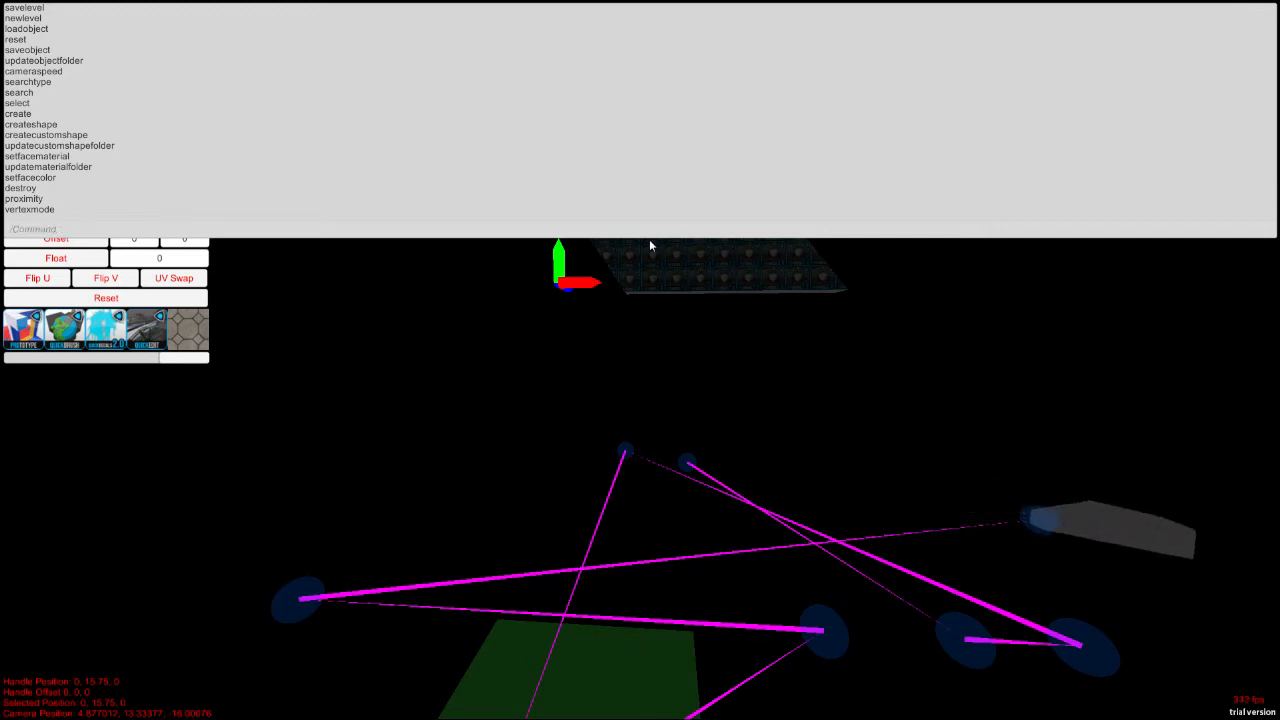
type("/loadobj")
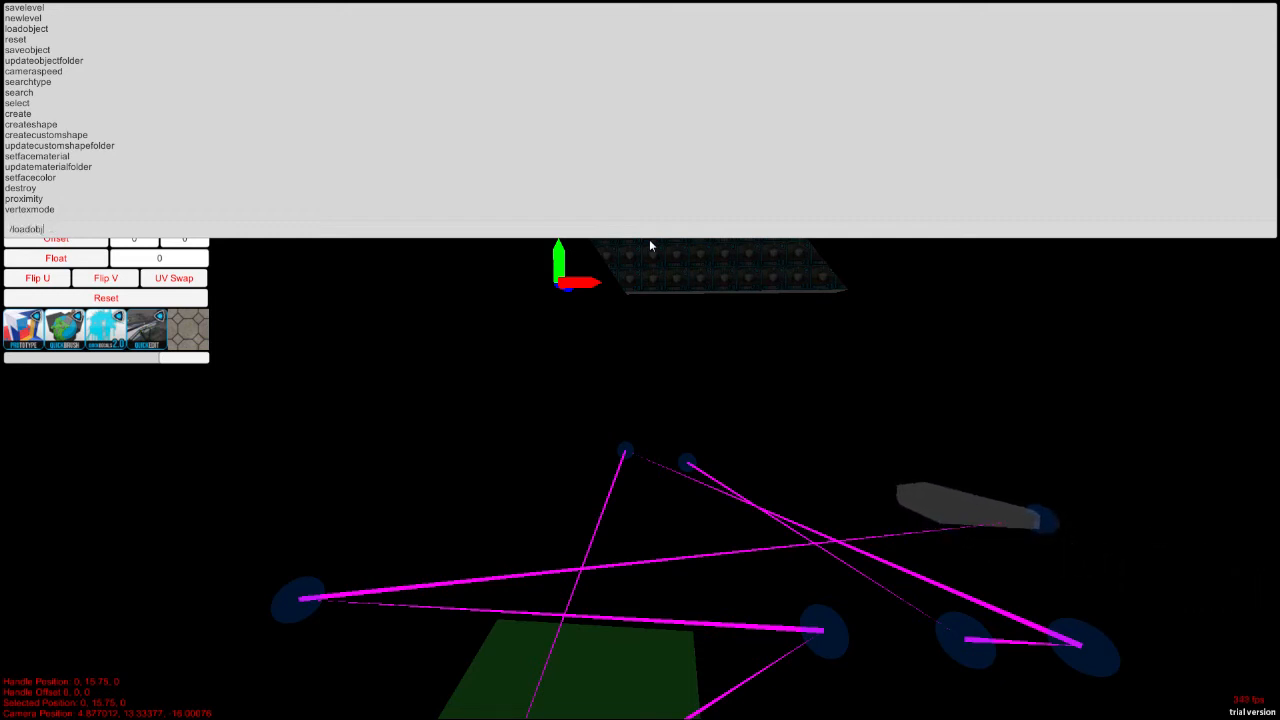
key("Return")
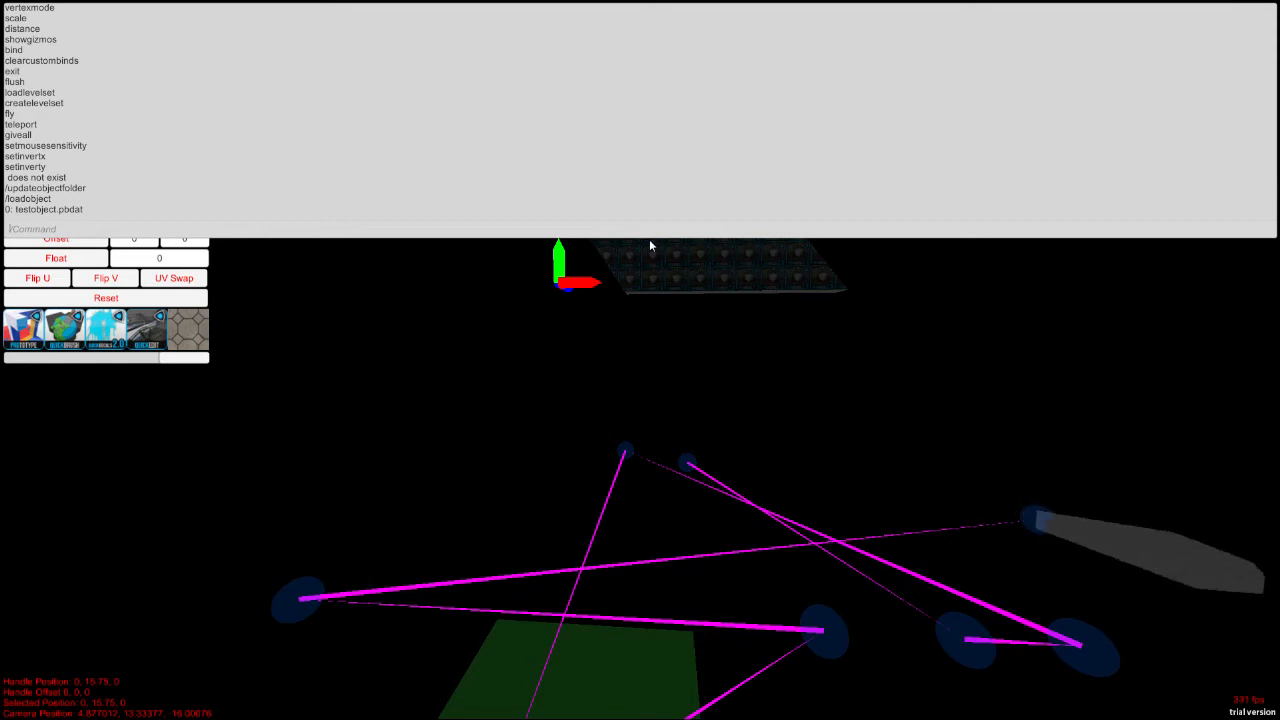
type("/loadobject")
key("Return")
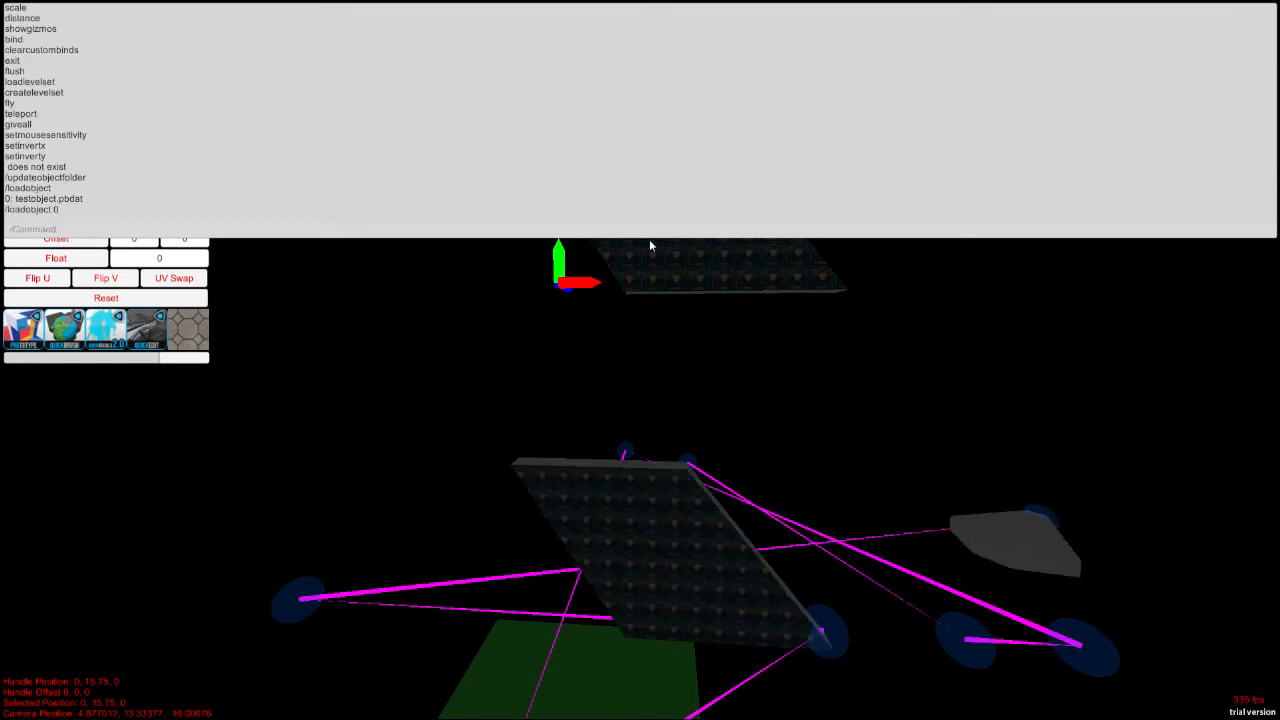
Step: Move the loaded wall to position X -17, Y 6.5
left_click_drag(569, 590, 569, 457)
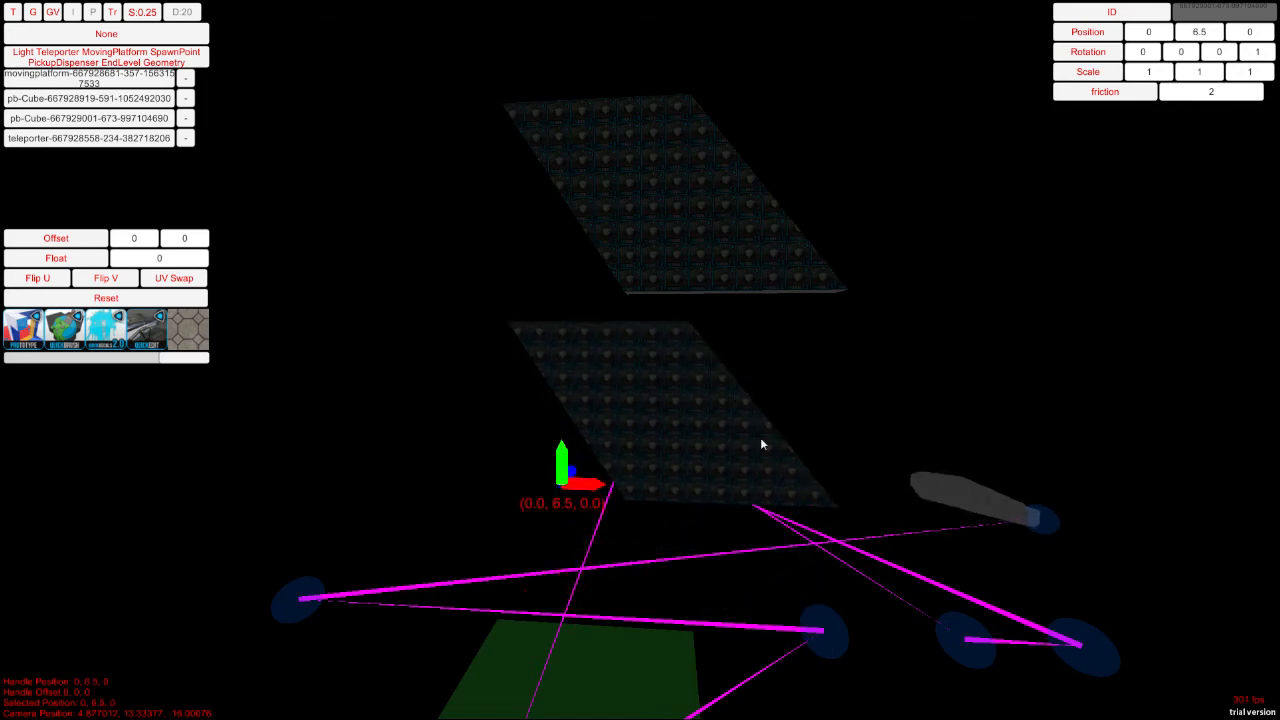
key("d")
right_click_drag(760, 441, 734, 533)
left_click_drag(674, 501, 195, 497)
key("s")
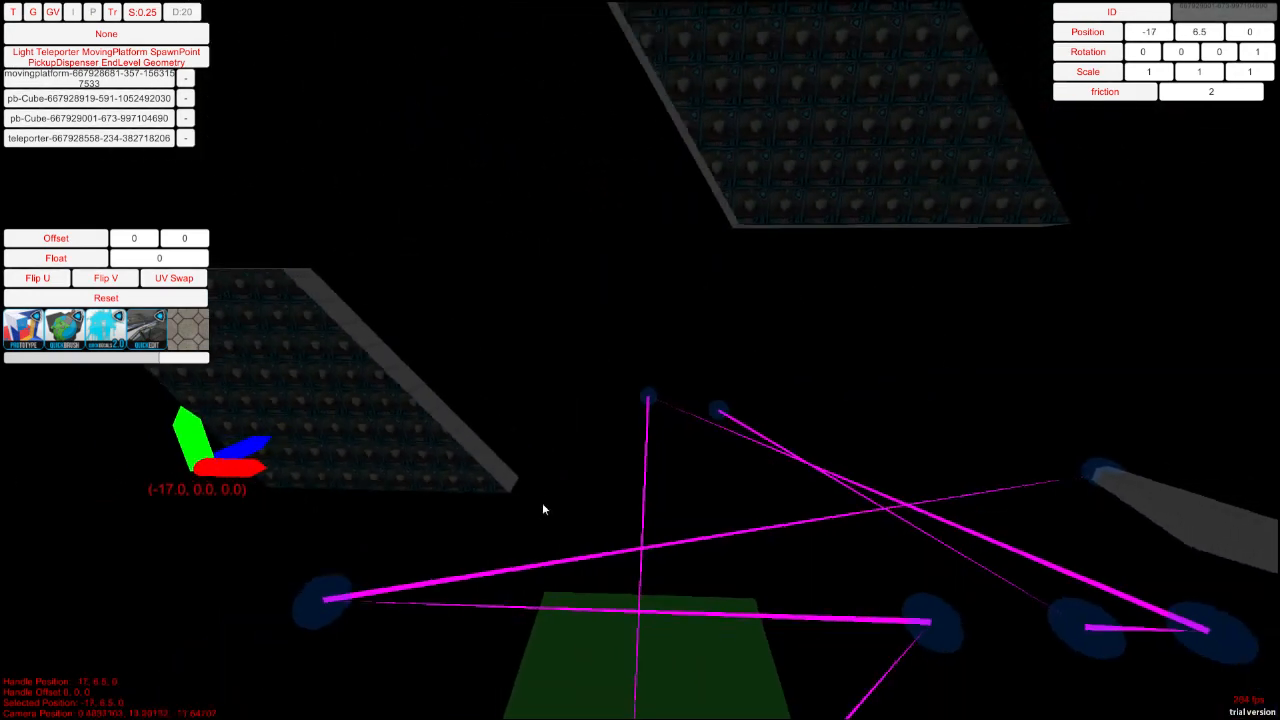
right_click_drag(542, 502, 472, 476)
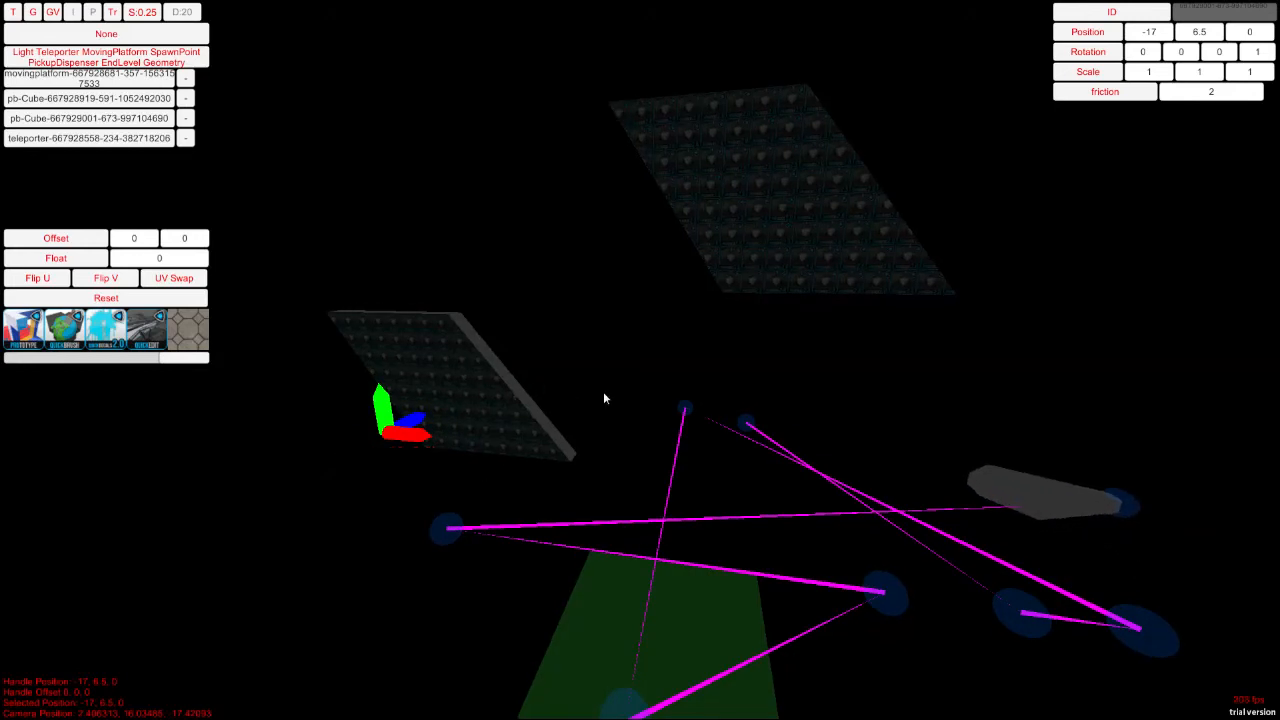
Step: Duplicate the wall twice and move the copies so the four walls form two rows of two
key("d")
left_click_drag(432, 424, 425, 181)
key("d")
right_click_drag(571, 274, 579, 367)
key("s")
key("d")
right_click_drag(683, 457, 782, 441)
key("d")
Step: Duplicate the moving platform and move one of the two to X 44, Z 11.5
left_click(843, 414)
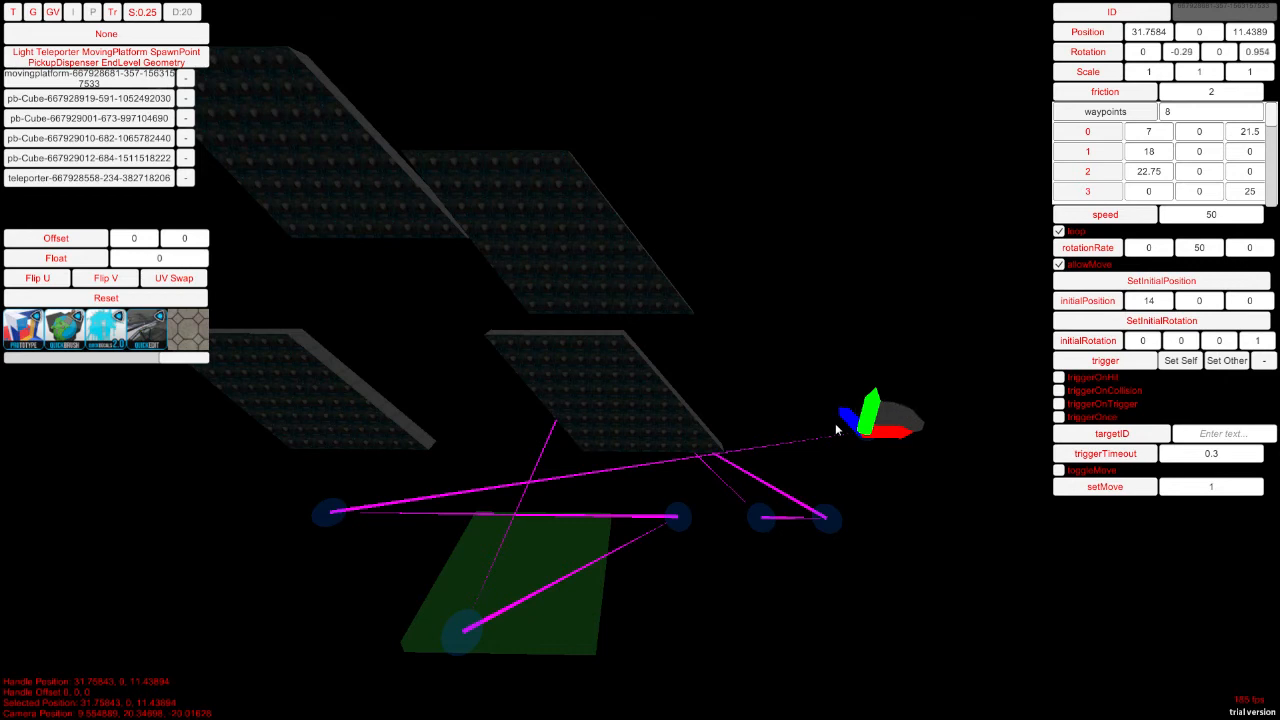
key("ctrl+d")
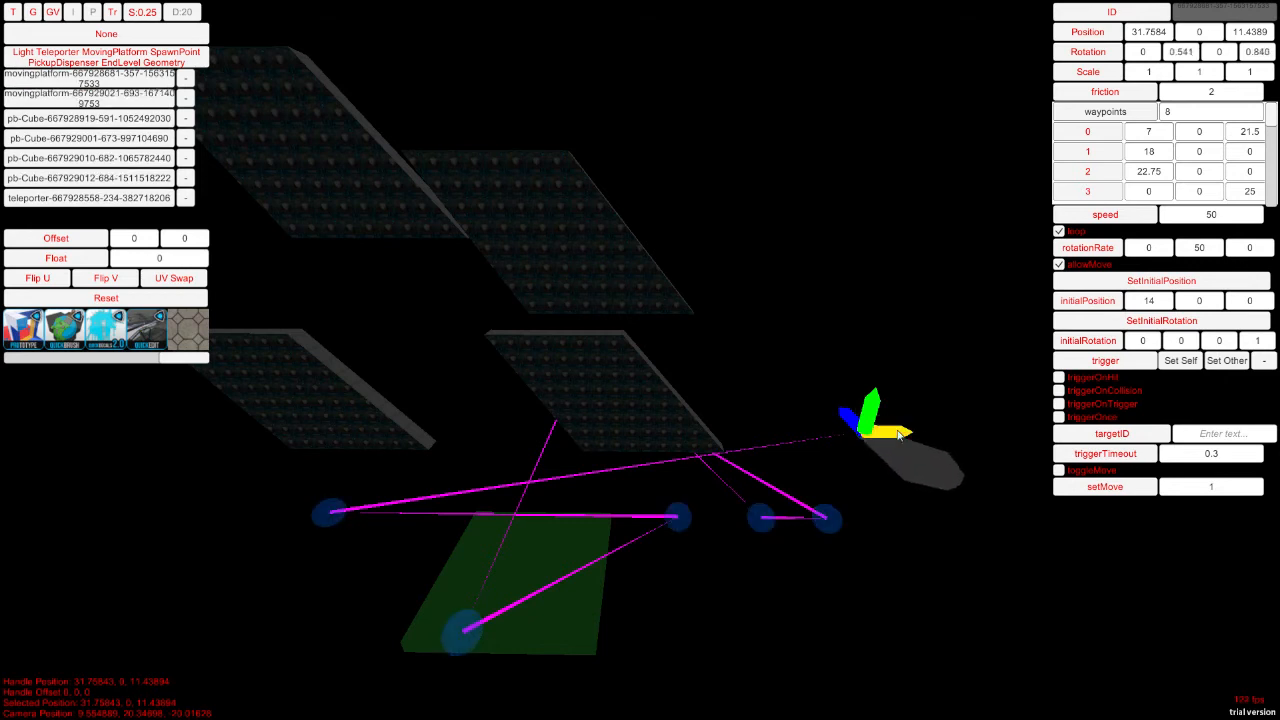
left_click_drag(897, 432, 1022, 434)
right_click_drag(900, 440, 882, 439)
key("d")
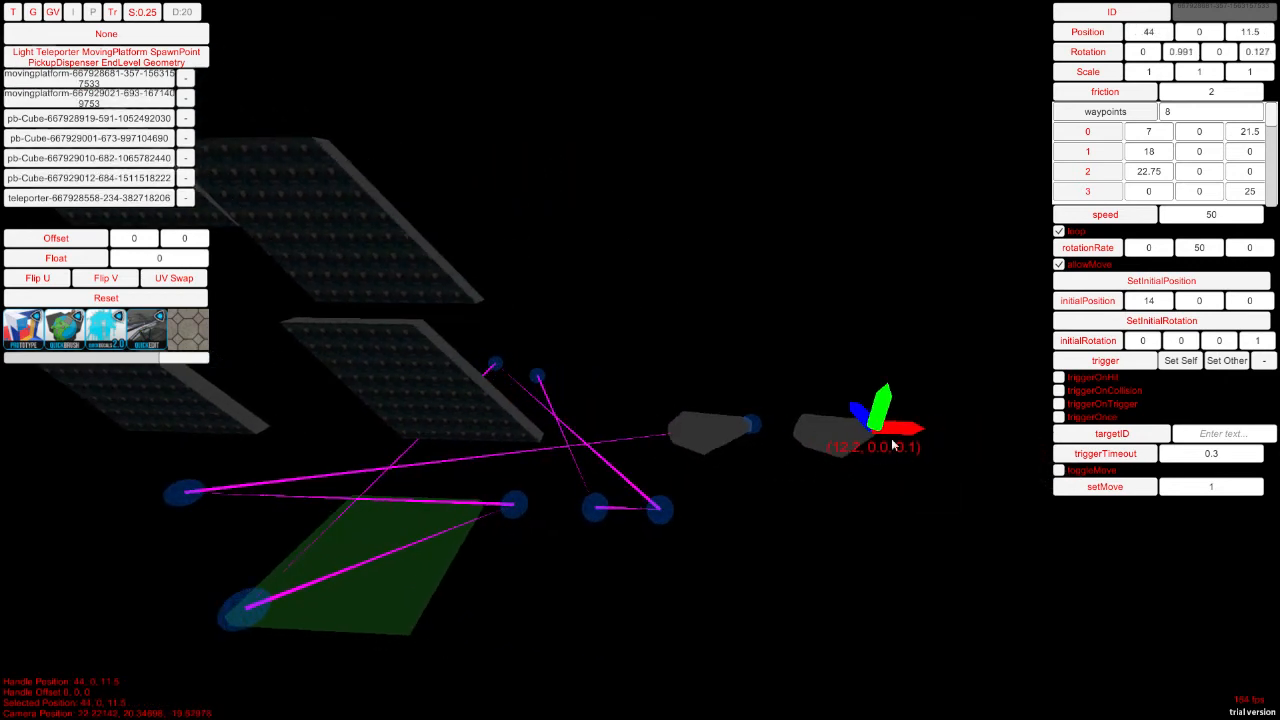
key("a")
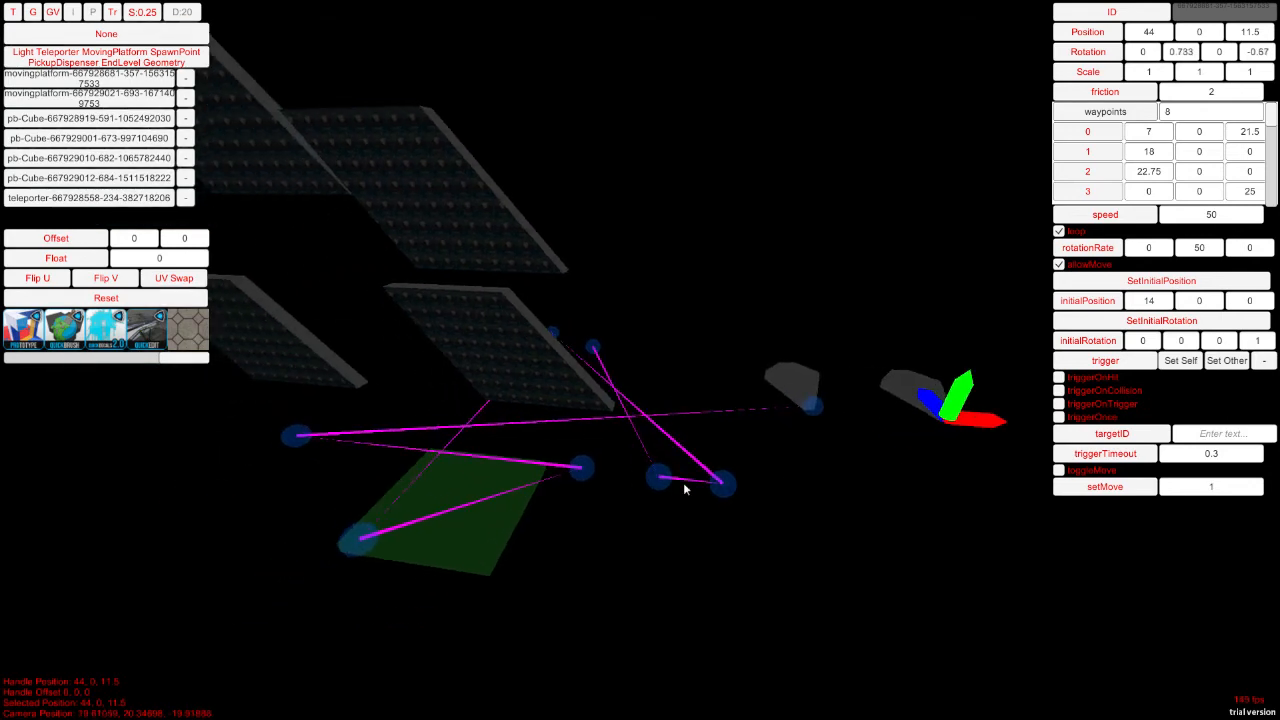
Step: Lower the teleporter's destination marker to a transport position of Y 11.75
left_click(489, 537)
key("a")
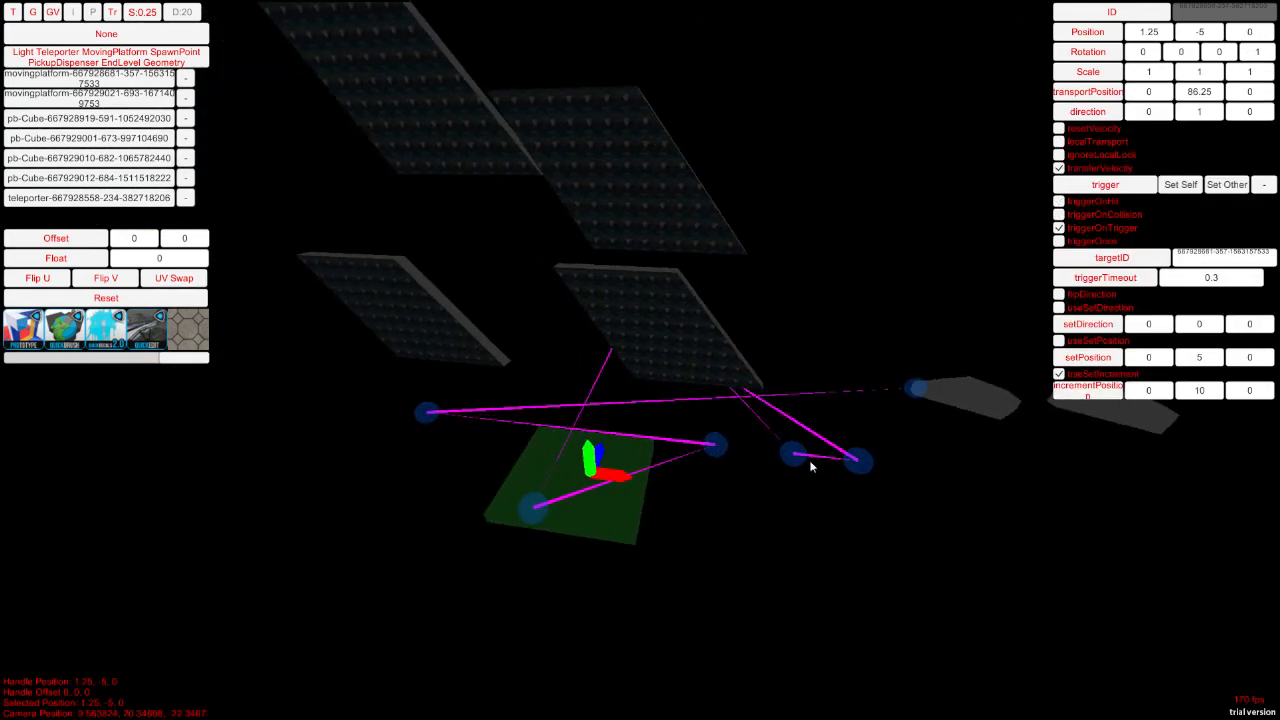
key("s")
right_click_drag(838, 467, 895, 2)
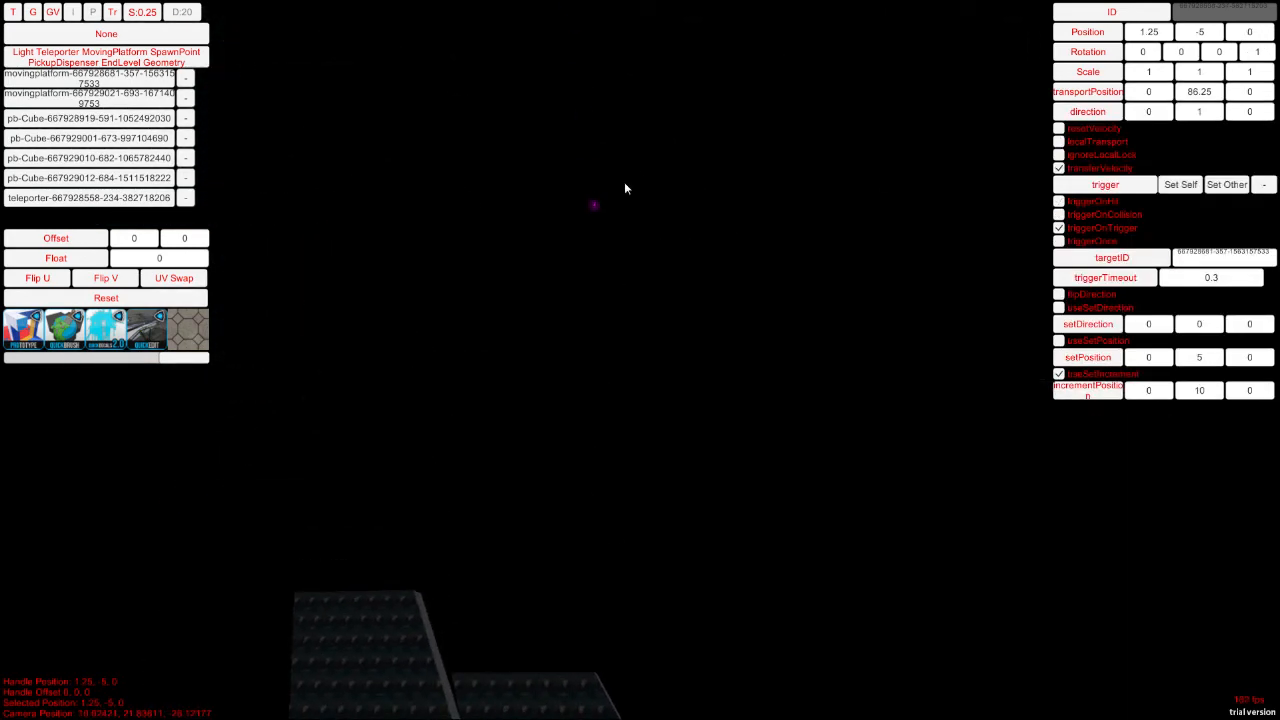
left_click(595, 206)
left_click_drag(596, 219, 495, 645)
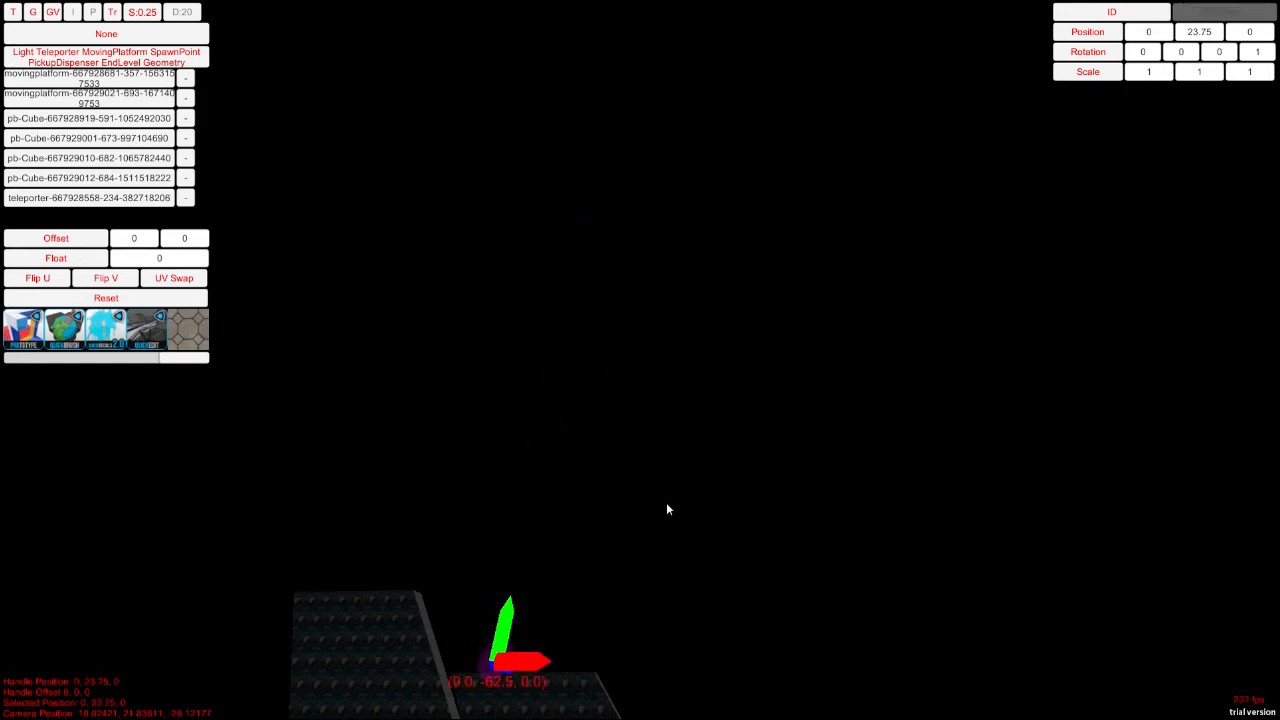
right_click_drag(666, 506, 600, 690)
left_click_drag(583, 432, 577, 610)
right_click_drag(636, 460, 784, 641)
Step: Duplicate the teleporter twice, placing one copy at X 32.75, Z 0 and the other at X 32.75, Z -13
left_click(620, 616)
key("ctrl+d")
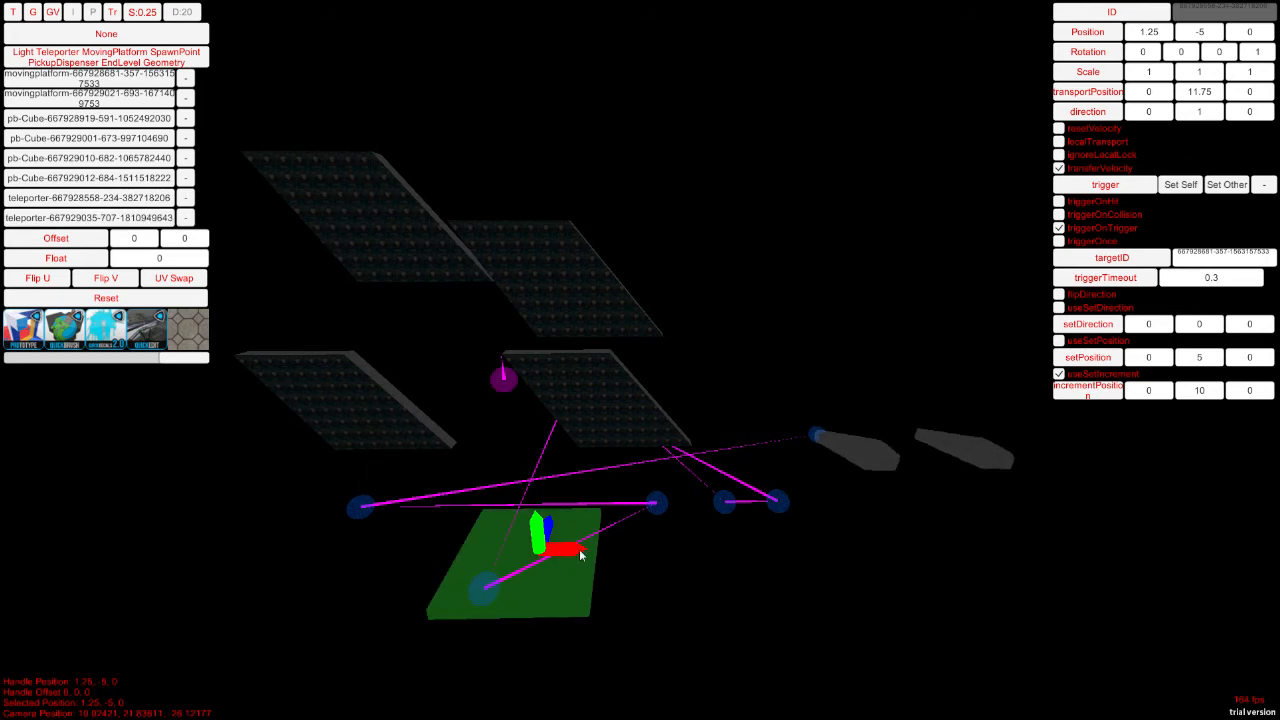
left_click_drag(570, 550, 887, 560)
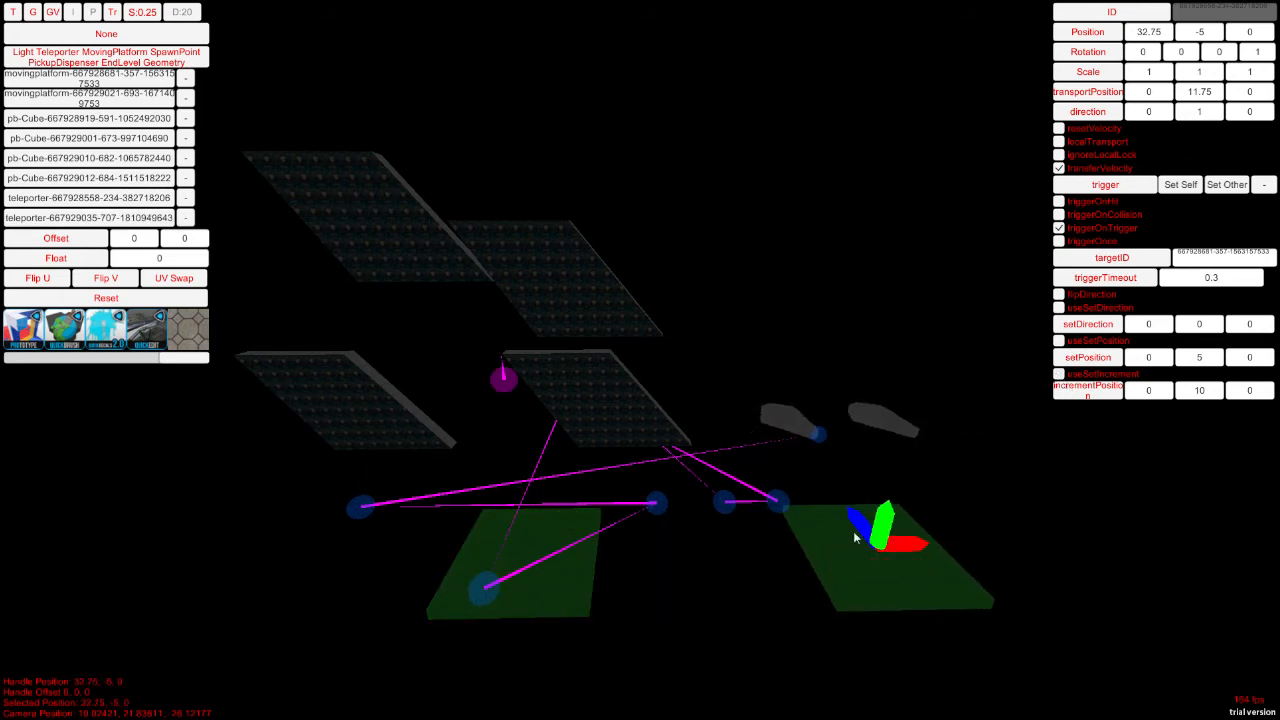
left_click_drag(855, 538, 832, 552)
right_click_drag(832, 552, 963, 541)
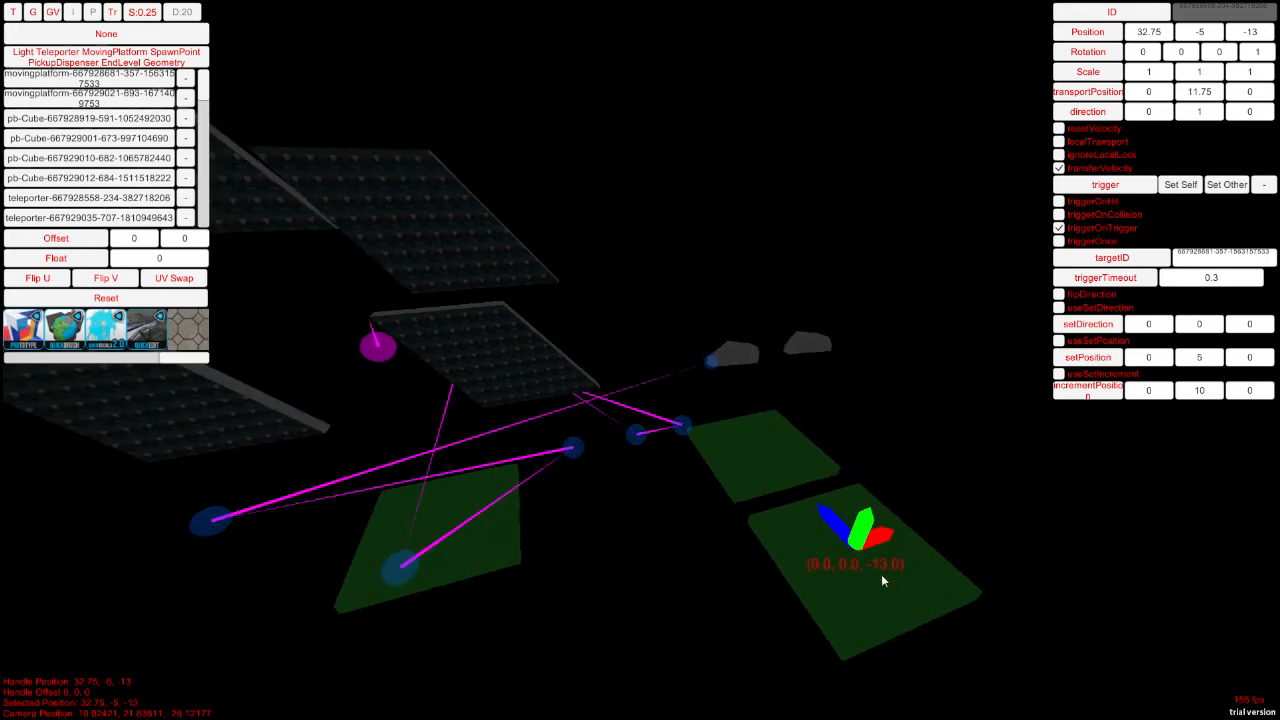
Step: Set the transport position X of the teleporter at Z -13 to 55
left_click(780, 446)
left_click(870, 520)
left_click(725, 468)
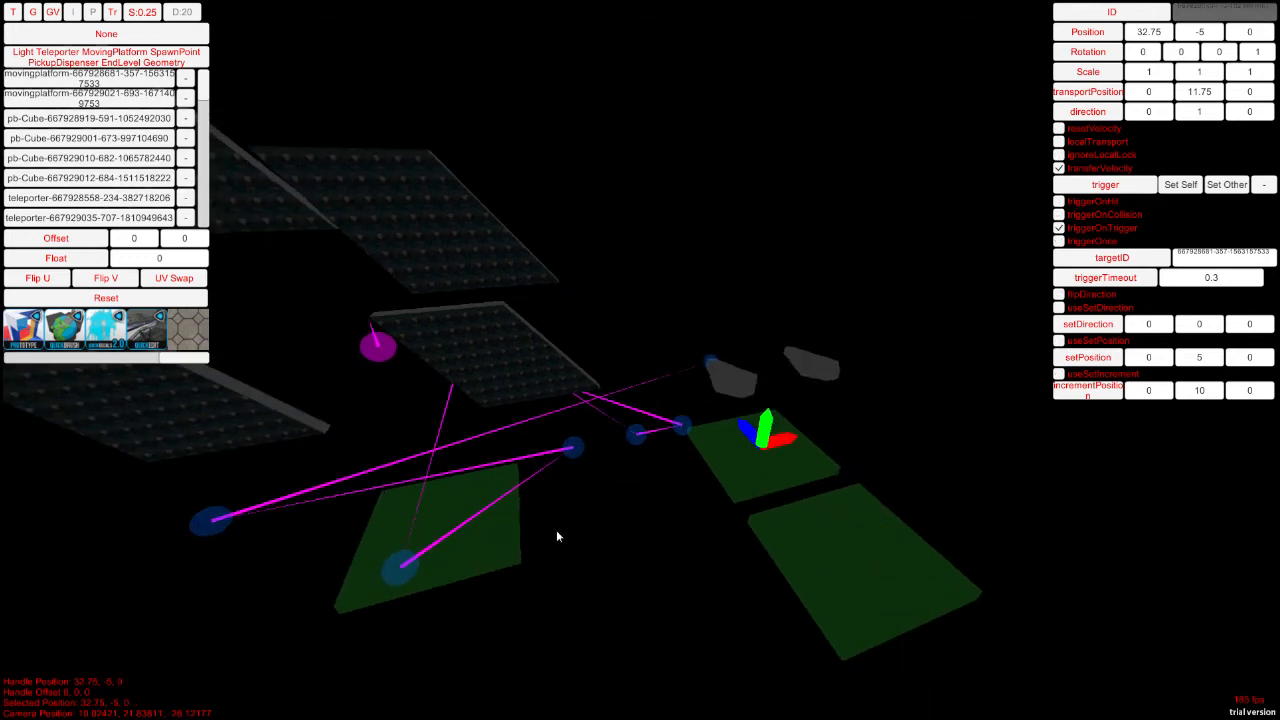
left_click(518, 535)
left_click(755, 468)
left_click(827, 545)
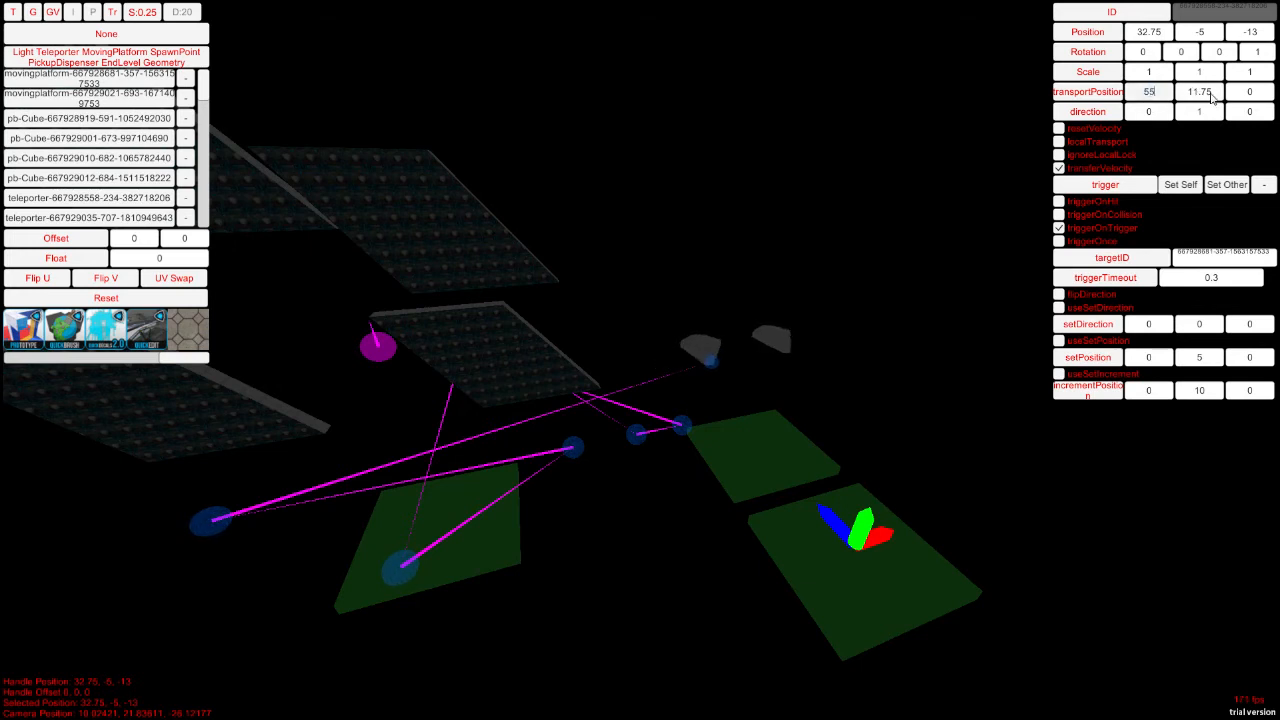
key("Return")
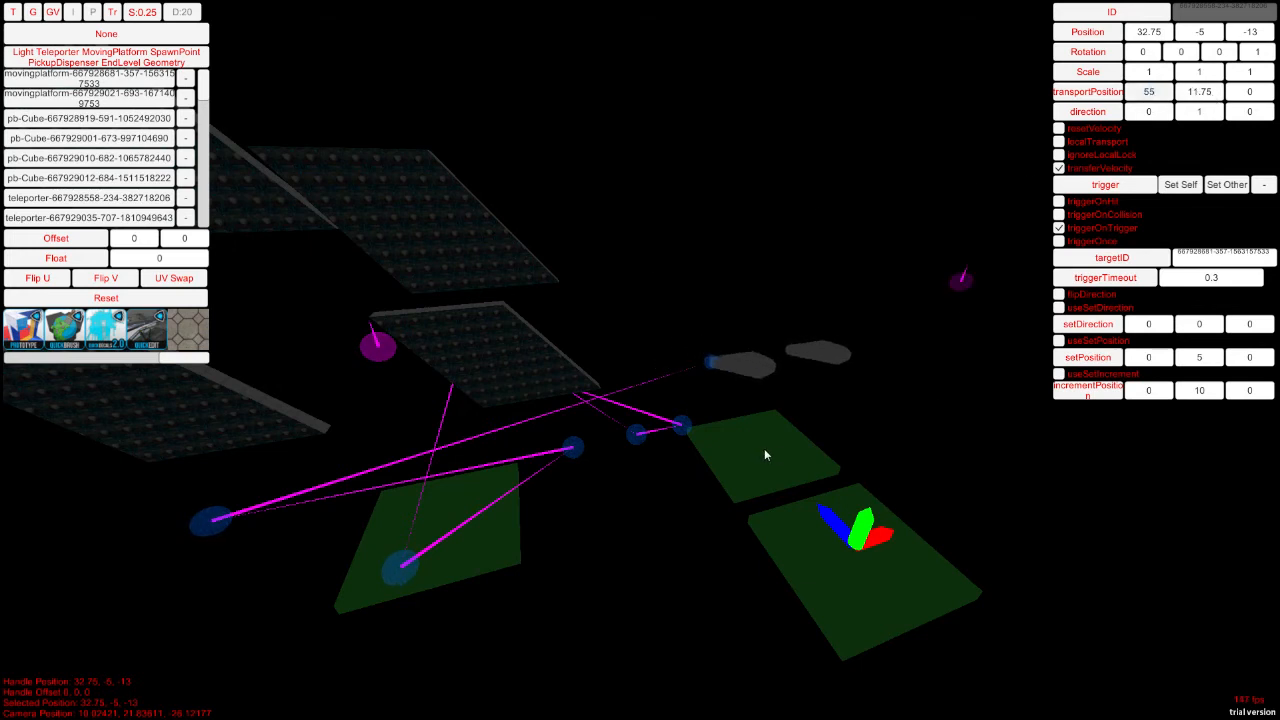
Step: Set the transport position Z of the teleporter at X 32.75, Z 0 to 22
left_click(765, 455)
left_click(1240, 91)
type("22")
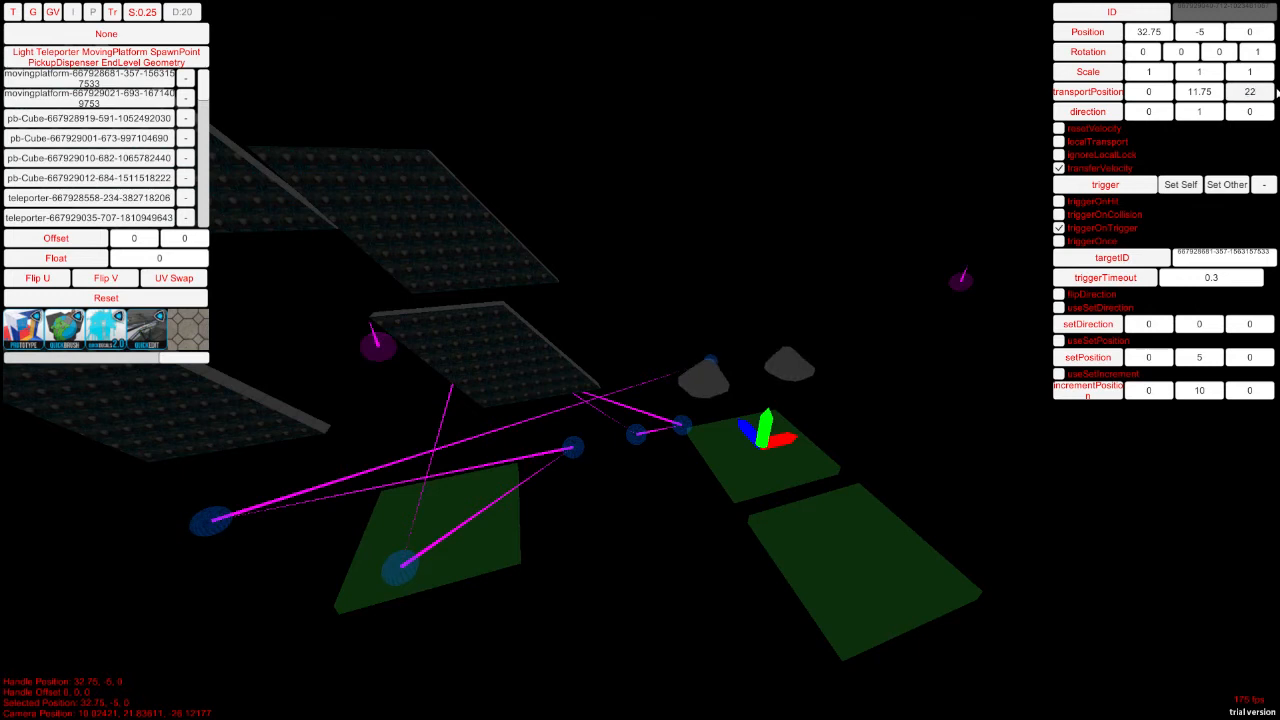
key("s")
right_click_drag(934, 190, 476, 234)
key("d")
key("w")
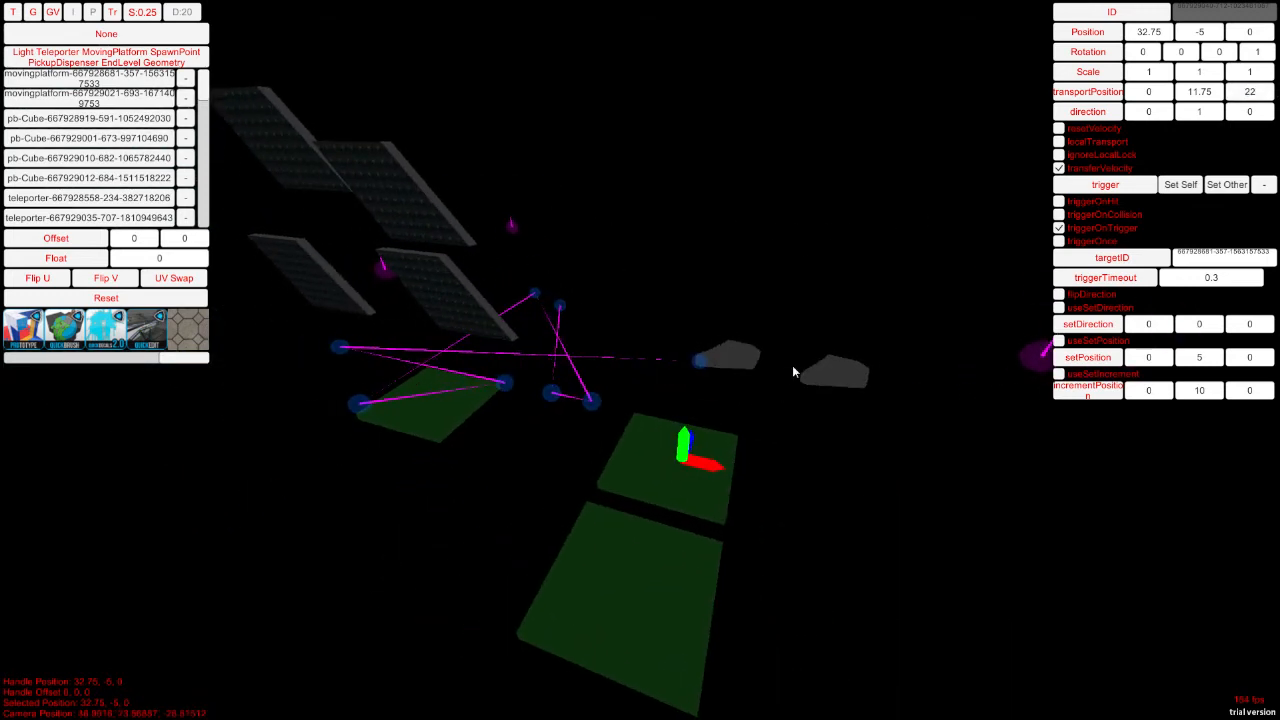
Step: Examine the two rotating moving platforms and the teleporter at X 32.75, Z 0 by selecting each and comparing their properties
left_click(728, 369)
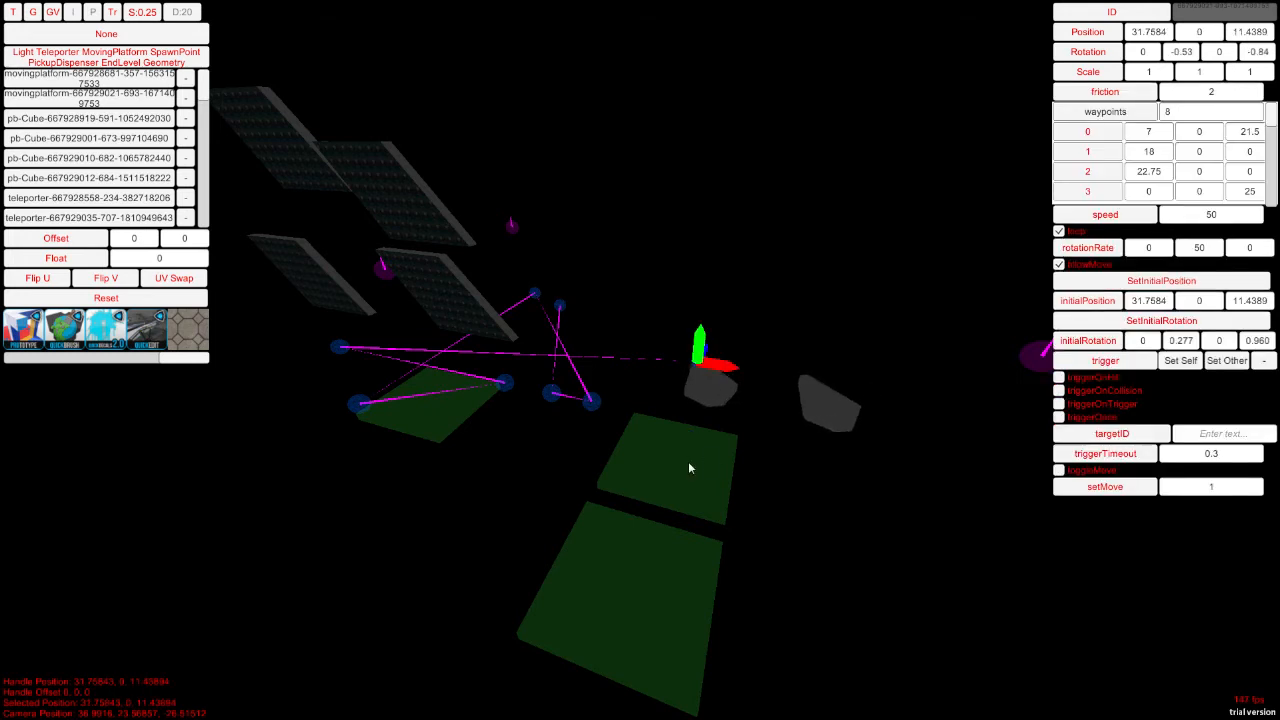
right_click_drag(688, 466, 636, 421)
key("d")
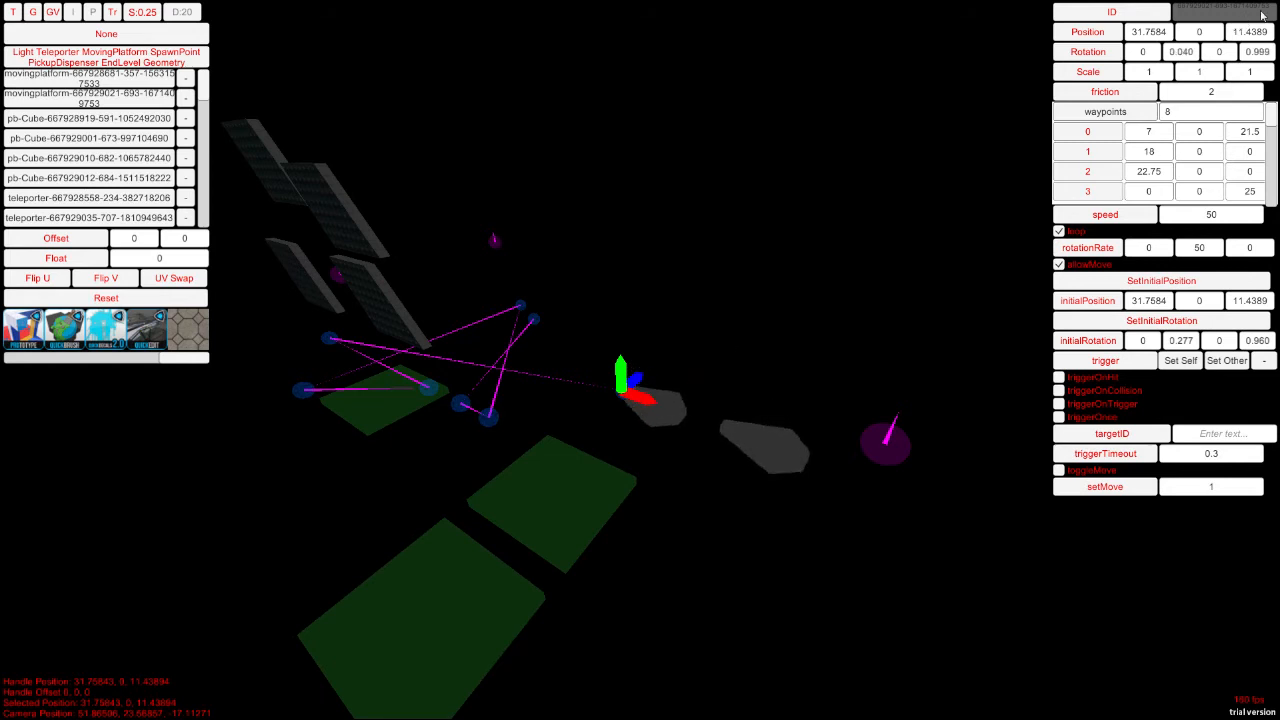
left_click(575, 495)
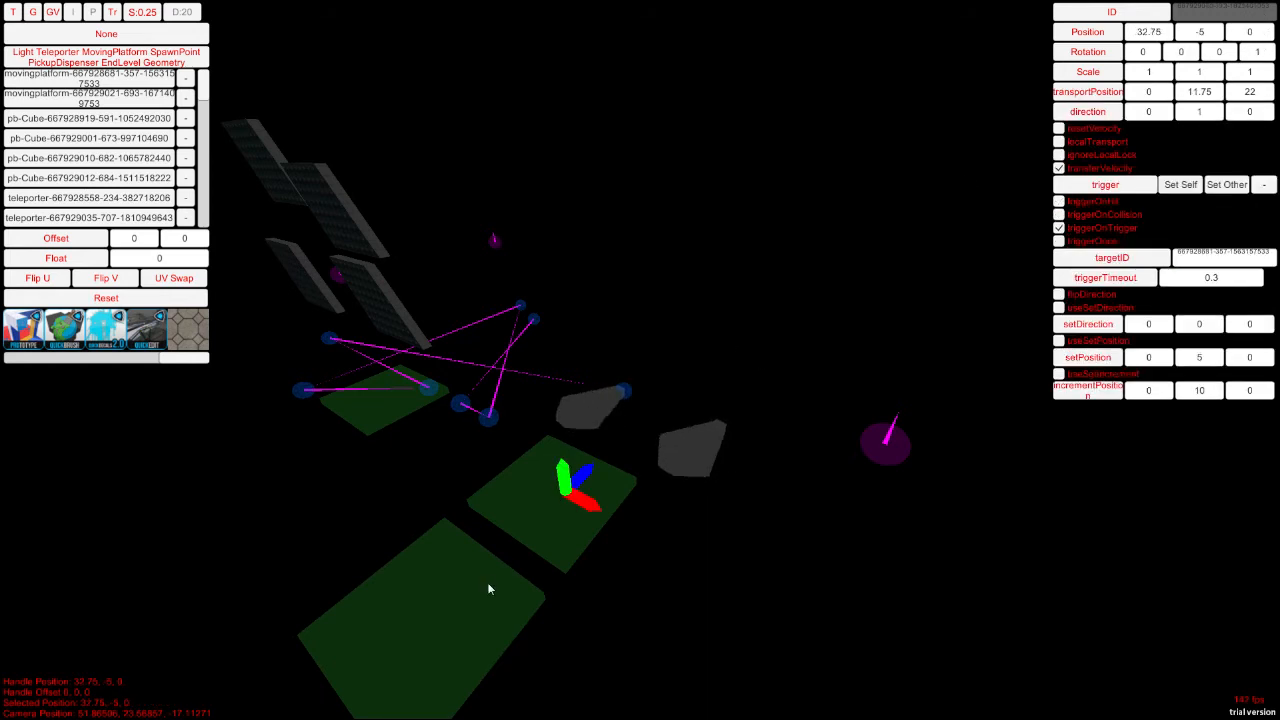
left_click(684, 431)
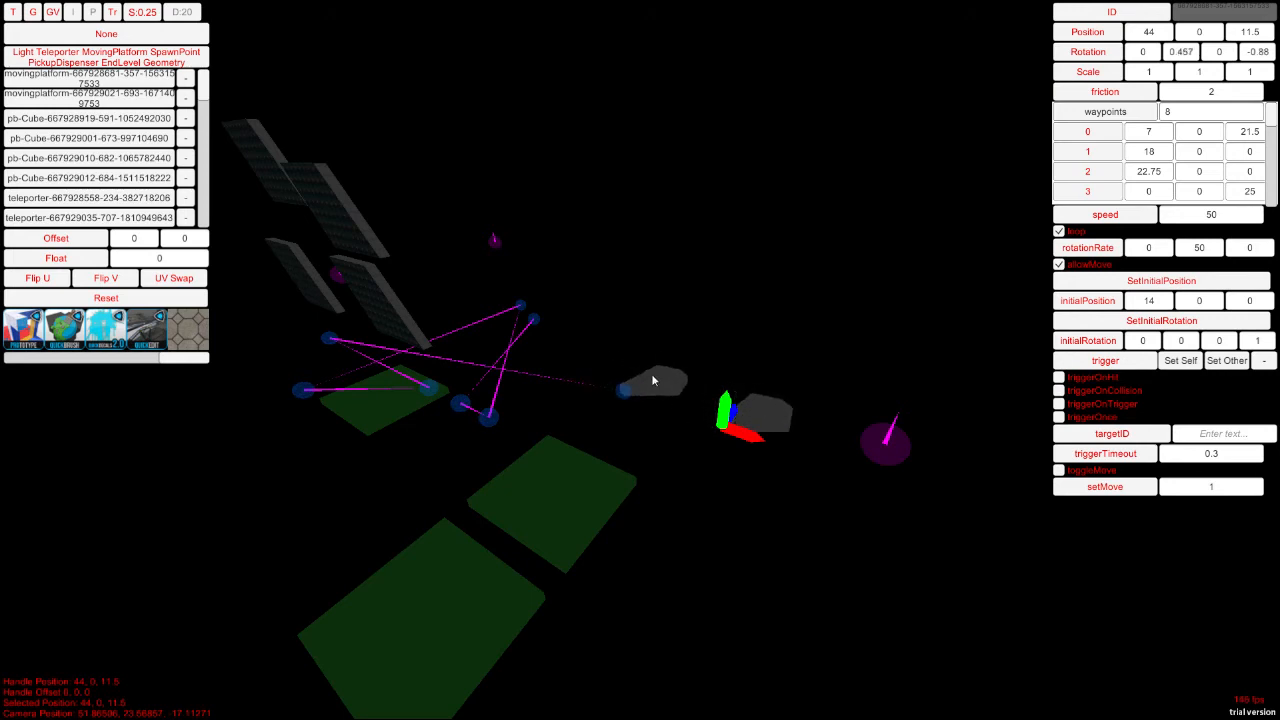
left_click(652, 381)
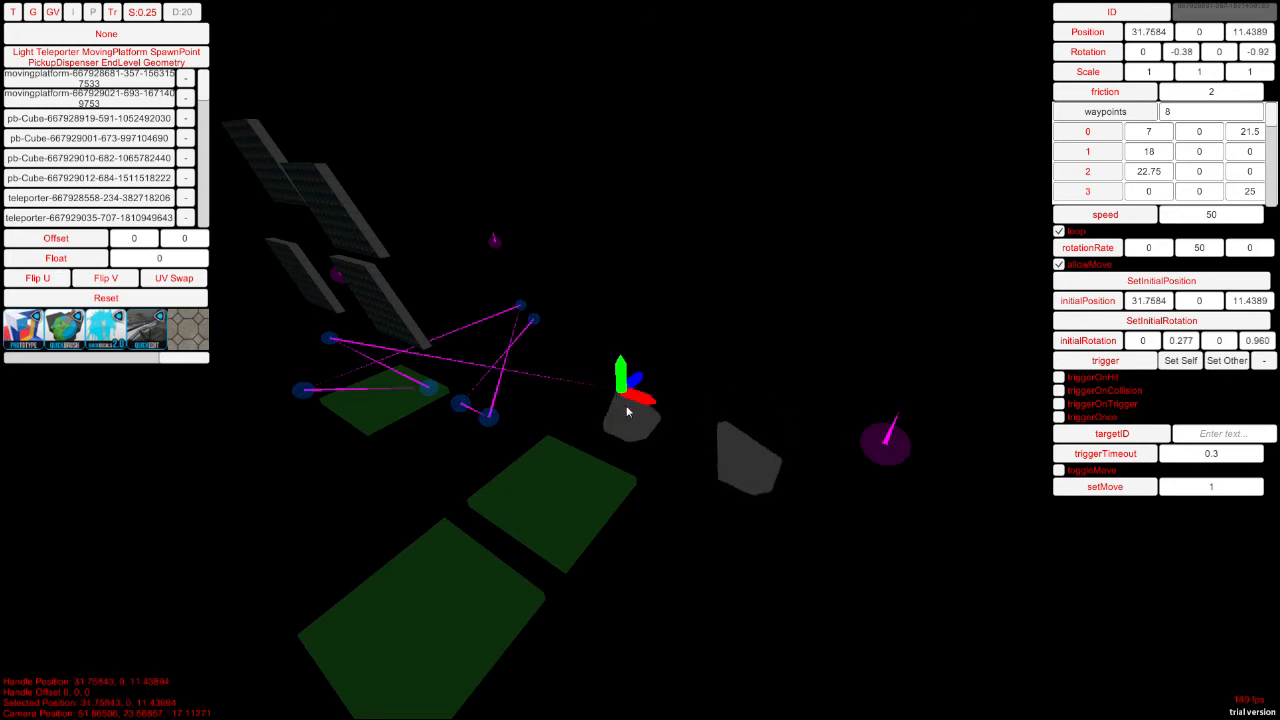
left_click(560, 477)
left_click(689, 445)
right_click_drag(689, 445, 757, 455)
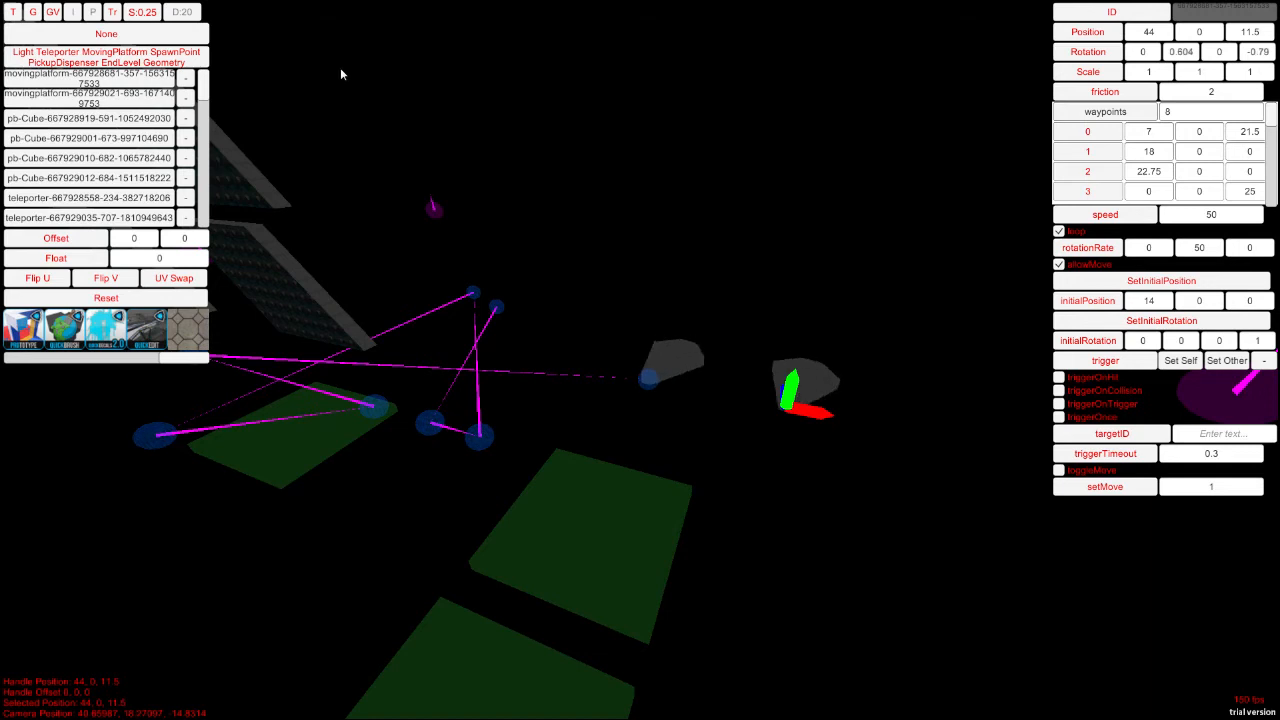
key("a")
key("s")
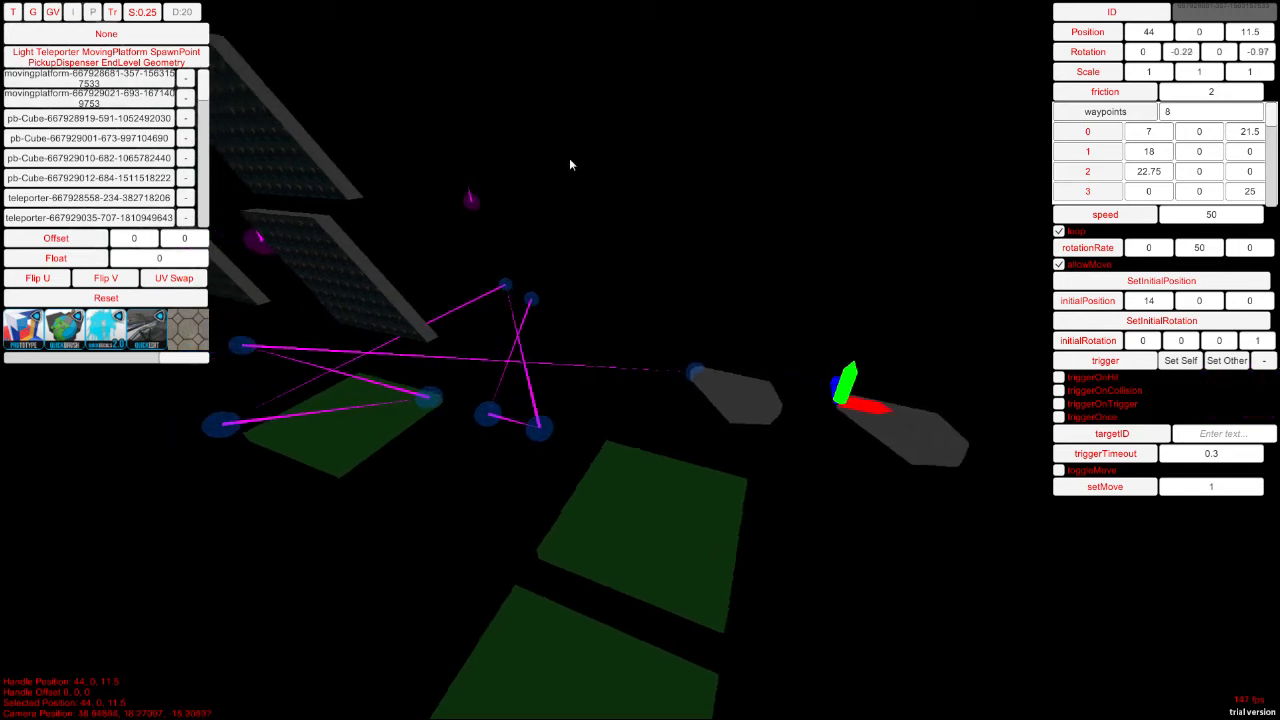
right_click_drag(569, 158, 650, 171)
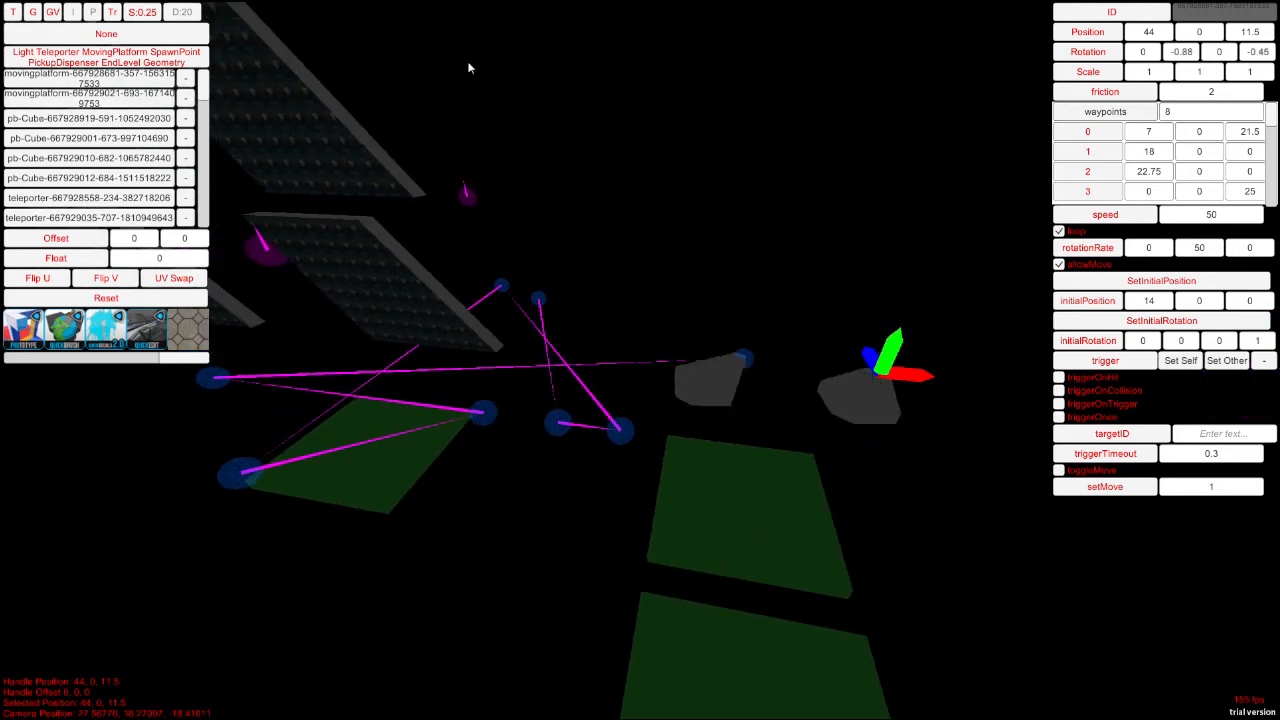
Step: Filter the object list to teleporters with the console command /searchtype teleporter
key("grave")
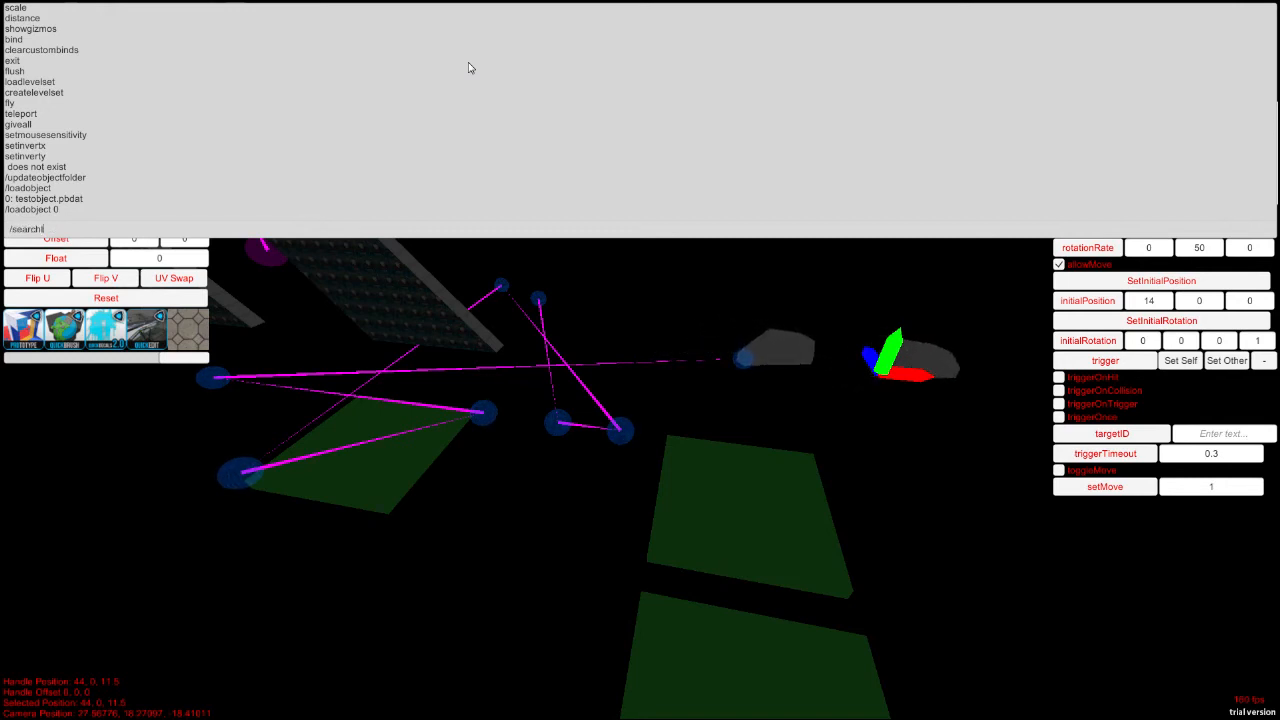
type("/searchtype teleporter")
key("Return")
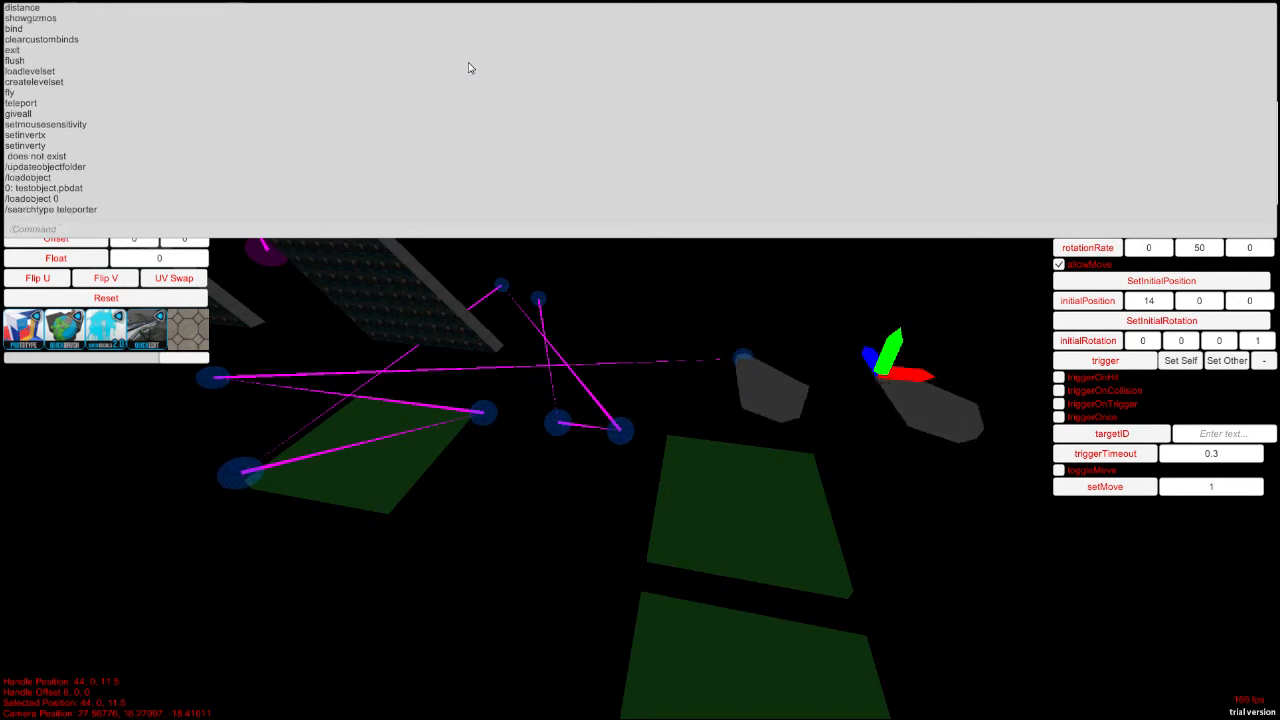
key("grave")
Step: Try the /searchall command and reset the object list to every type with /searchtype all
key("grave")
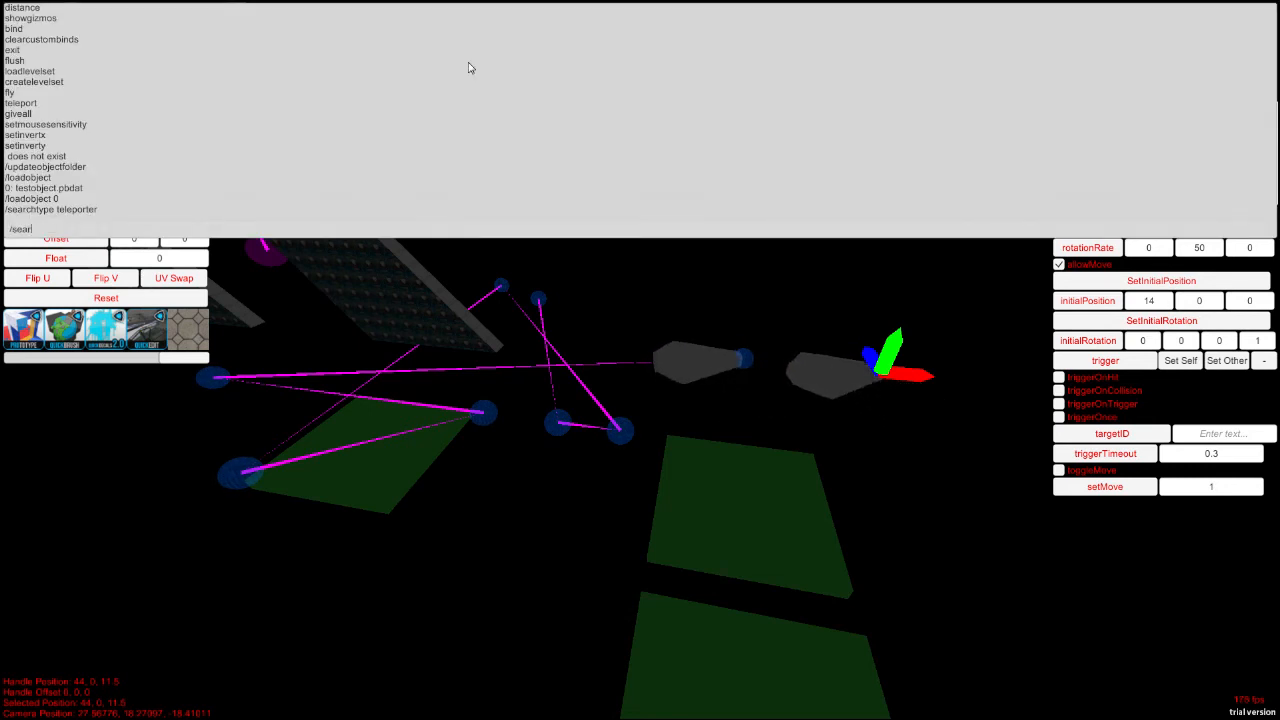
type("/searchid")
key("Return")
key("grave")
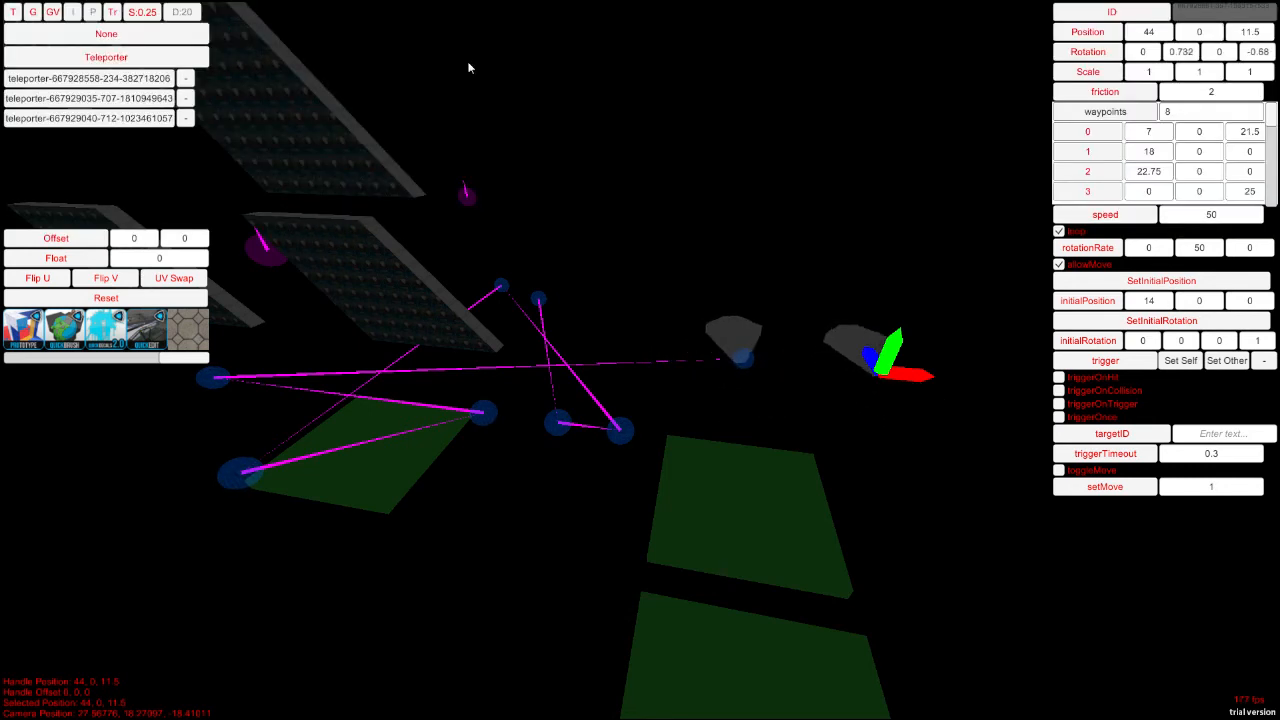
key("grave")
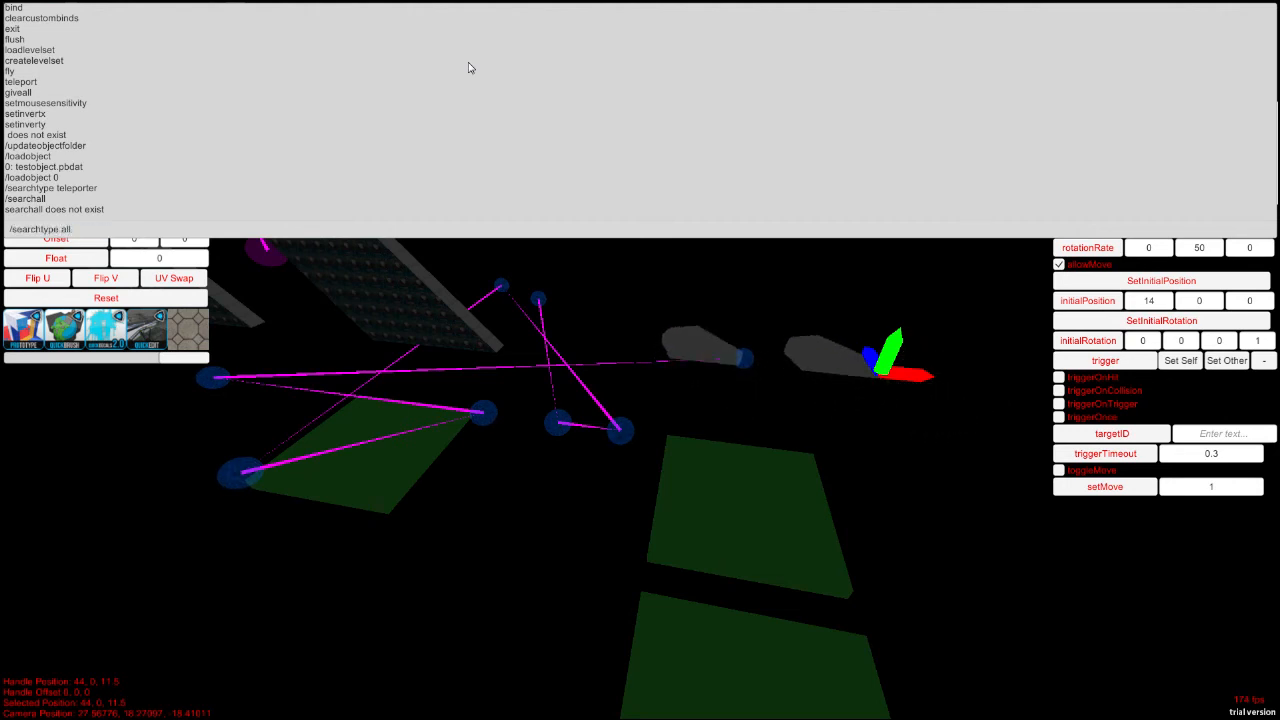
key("Return")
key("grave")
Step: Print the list of available console commands and look through it for the custom shape commands
right_click_drag(468, 68, 334, 82)
key("w")
key("s")
key("d")
key("w")
key("a")
key("s")
key("grave")
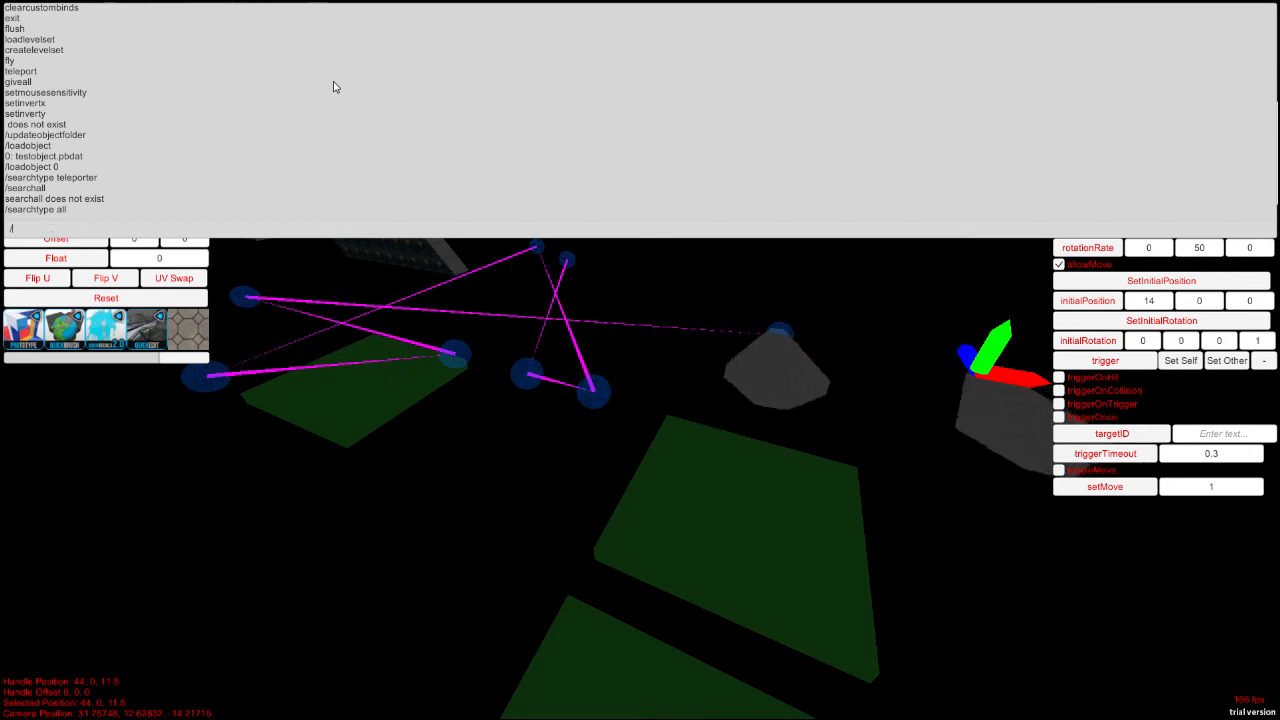
type("/")
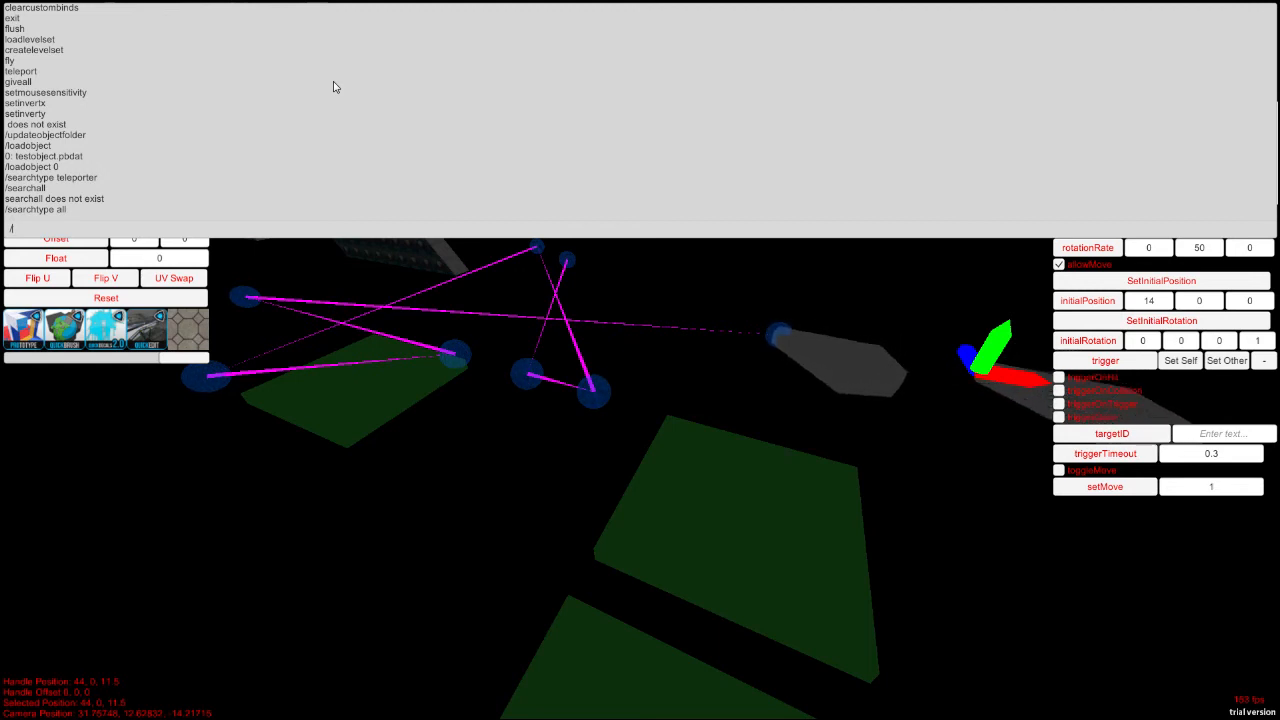
key("Return")
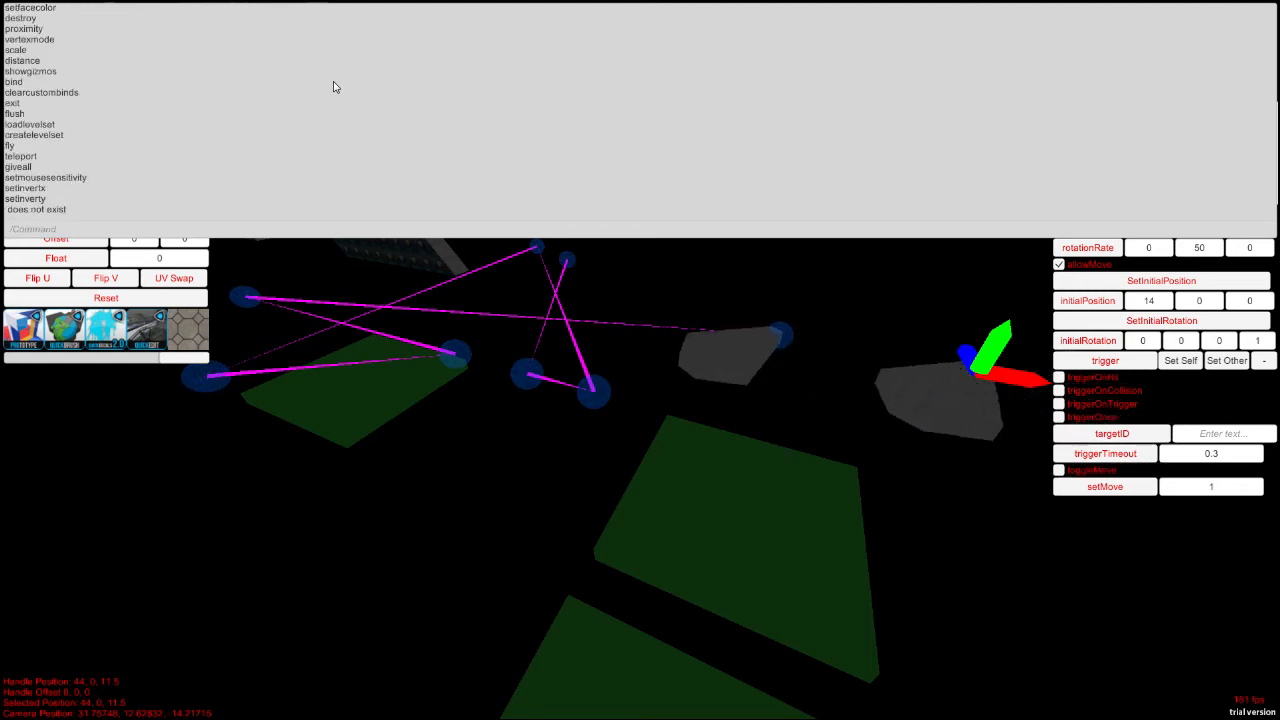
scroll(335, 87, "up", 5)
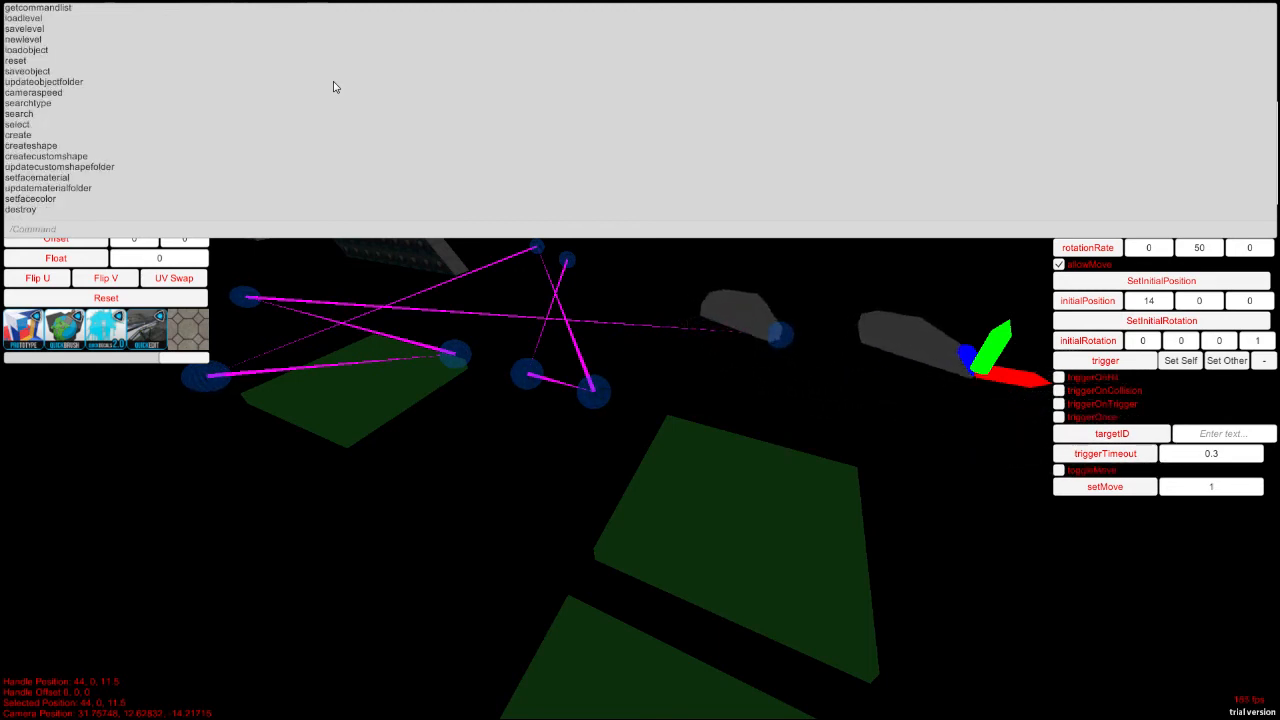
scroll(335, 87, "up", 5)
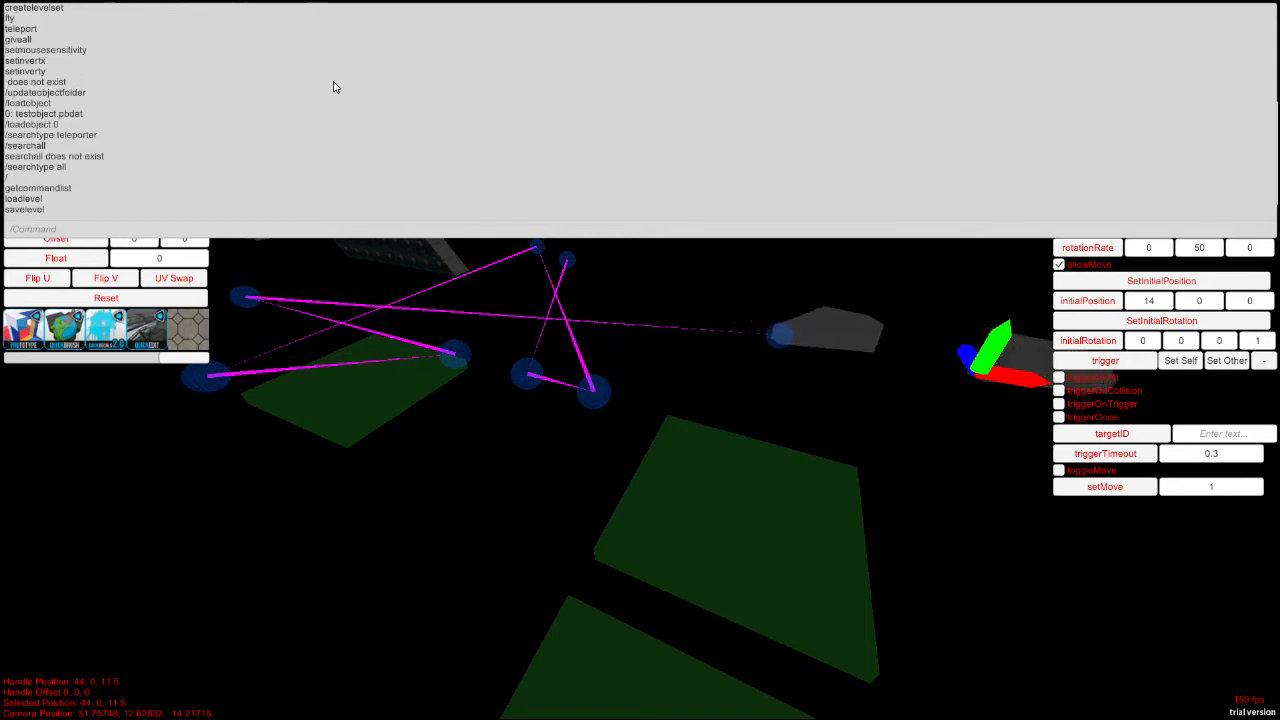
scroll(335, 87, "down", 5)
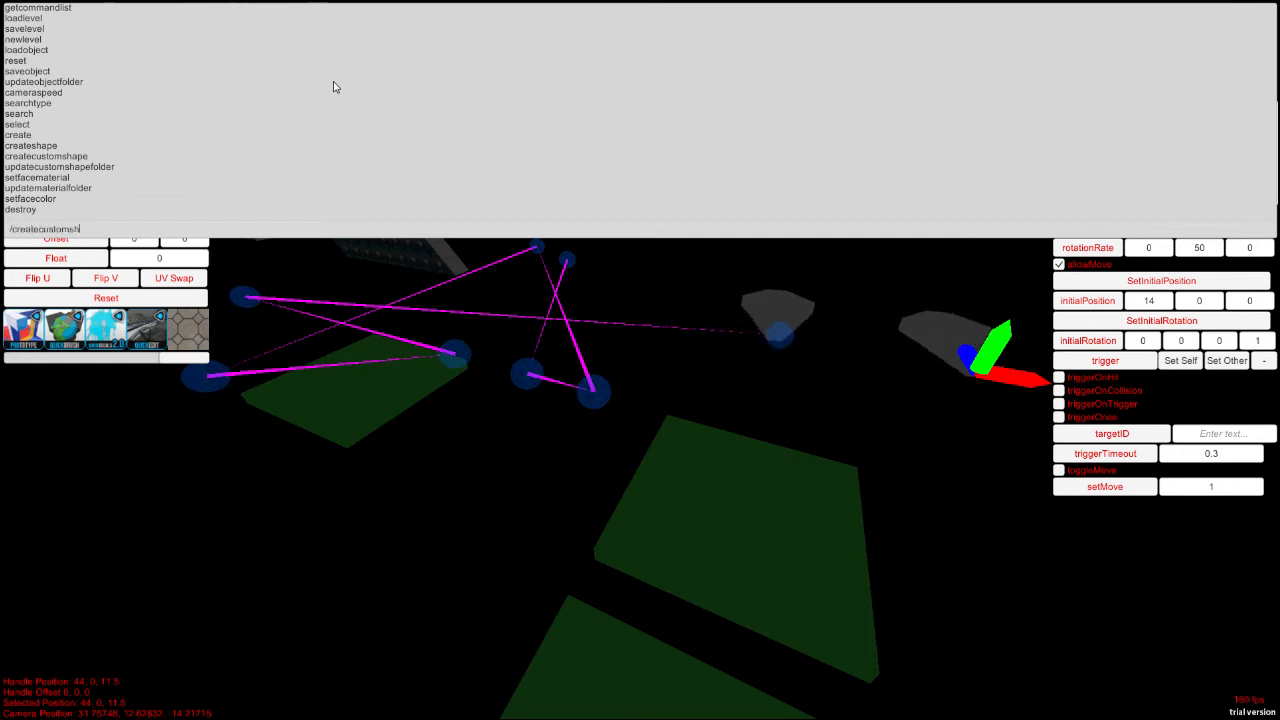
Step: List the custom shapes and create shape 0, plane.shp, with the /createcustomshape 0 console command
key("Return")
scroll(335, 87, "down", 5)
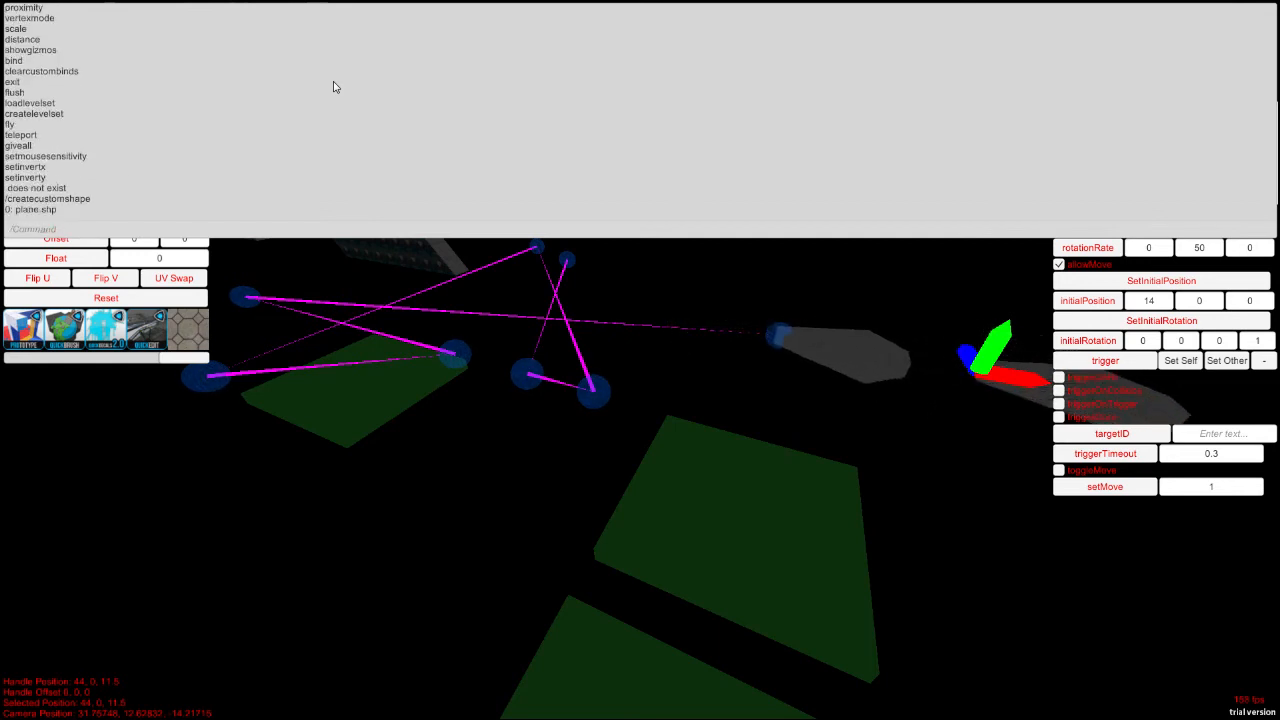
type("/create")
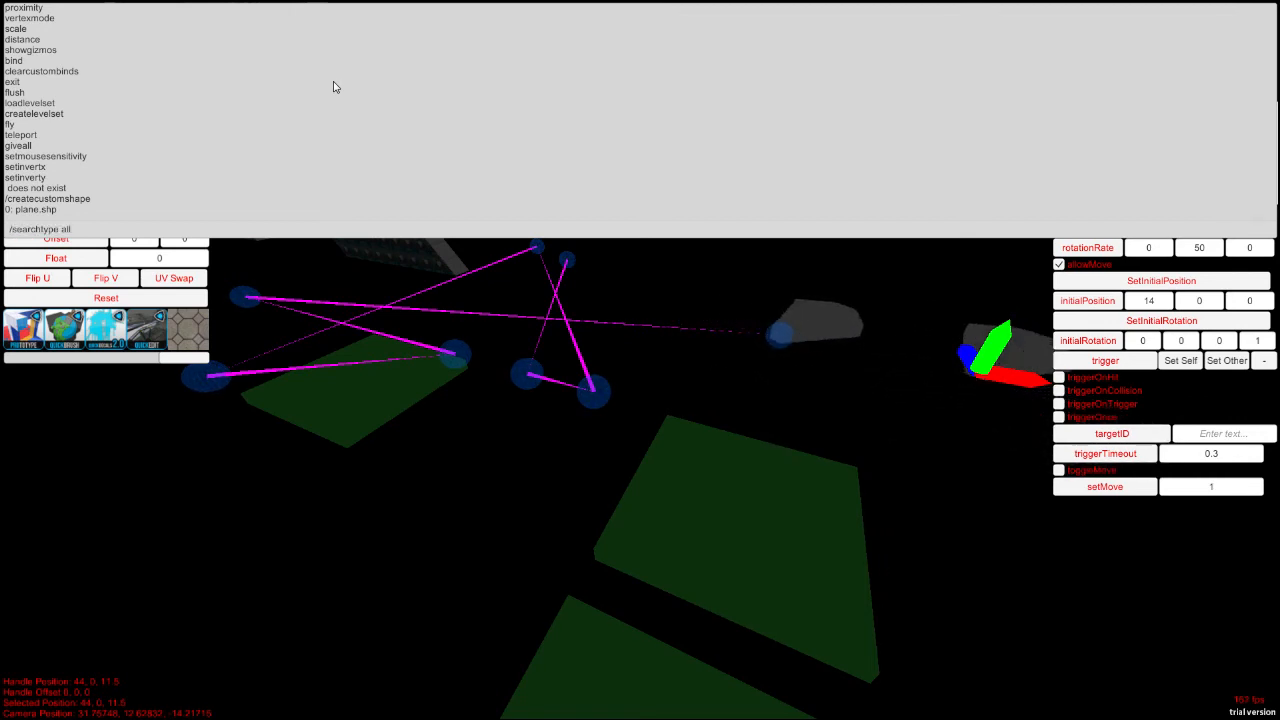
type("customshape ")
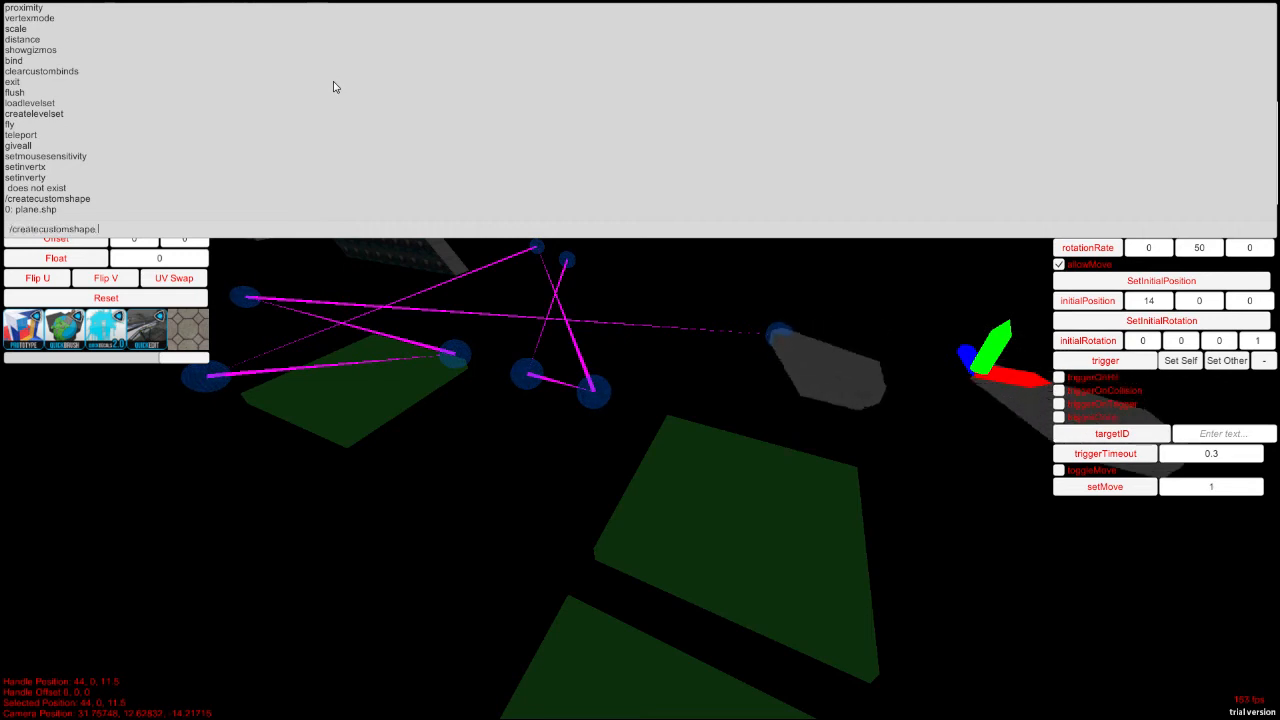
type("0")
key("Return")
key("grave")
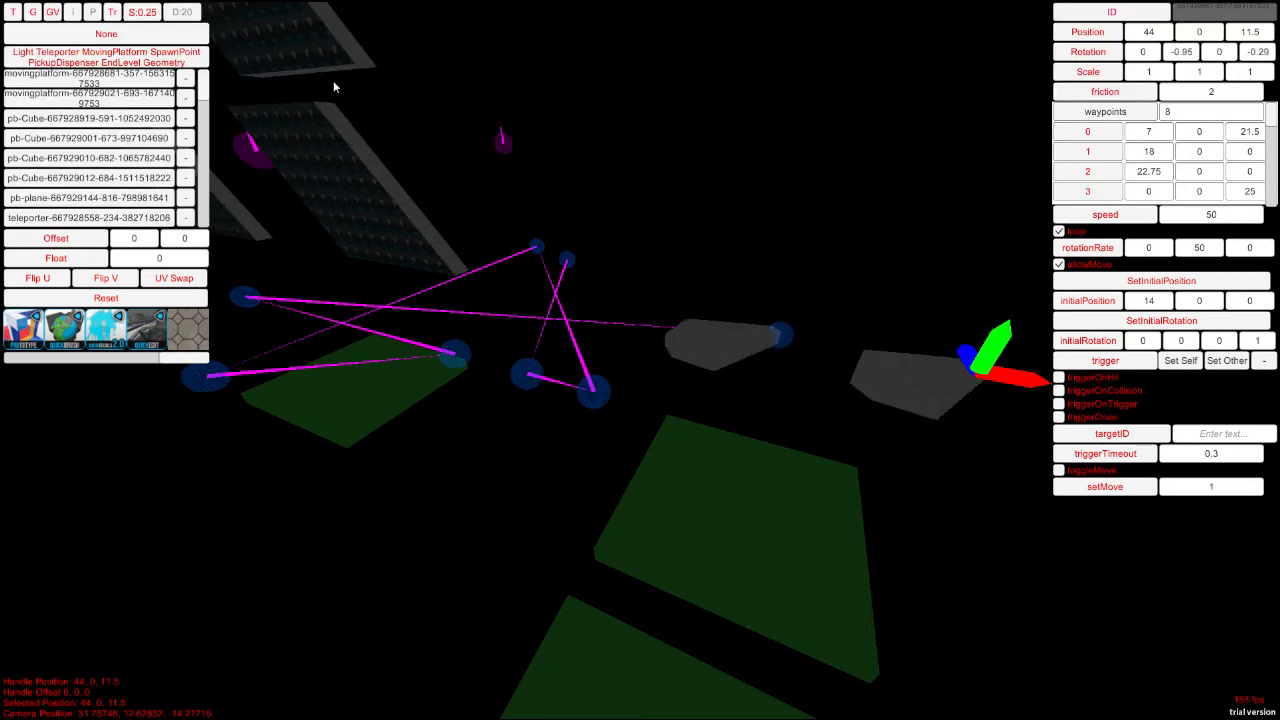
Step: Select the new plane in the object list and move it to X 18.5, Z -5.75
key("a")
right_click_drag(334, 81, 372, 63)
left_click(71, 197)
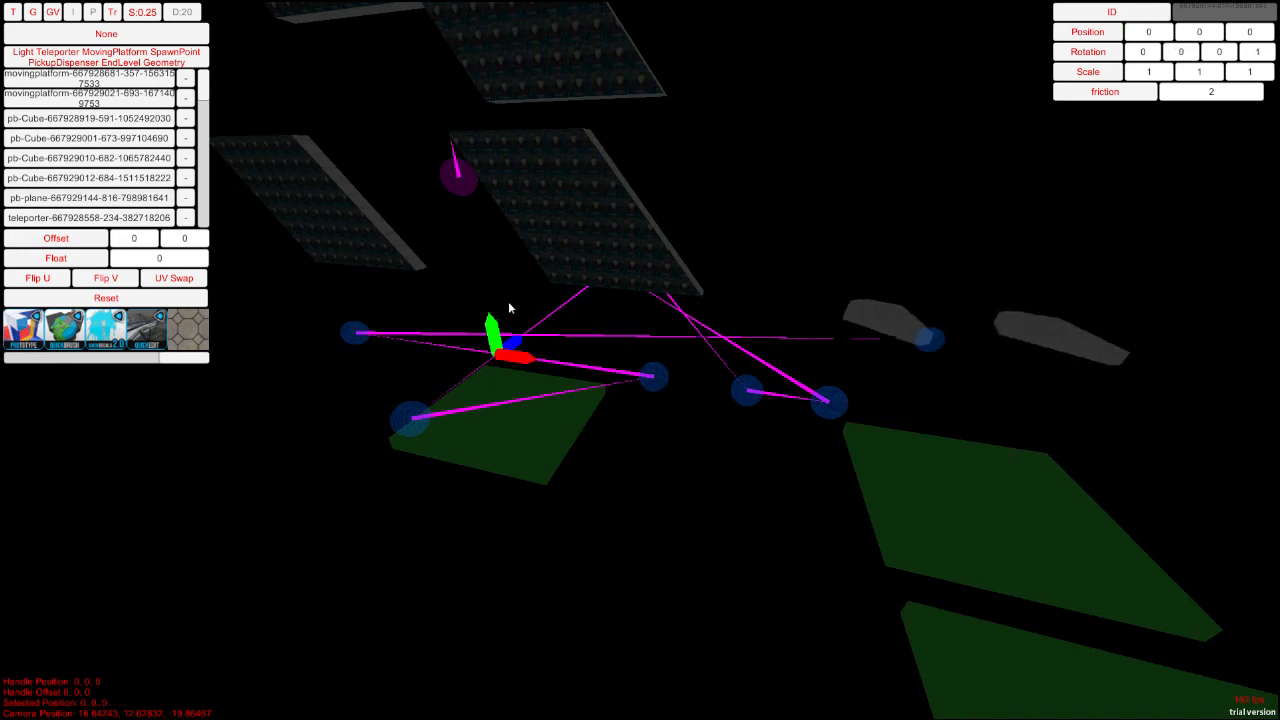
left_click_drag(514, 354, 766, 390)
right_click_drag(700, 426, 136, 467)
left_click_drag(531, 380, 292, 366)
Step: Examine the moved plane and the surrounding level objects from several viewpoints
right_click_drag(292, 366, 960, 265)
key("w")
key("s")
key("d")
key("a")
right_click_drag(640, 360, 864, 241)
key("w")
key("s")
key("d")
Step: Save the level as testlevel.pak with the console command /savelevel /testlevel.pak
key("grave")
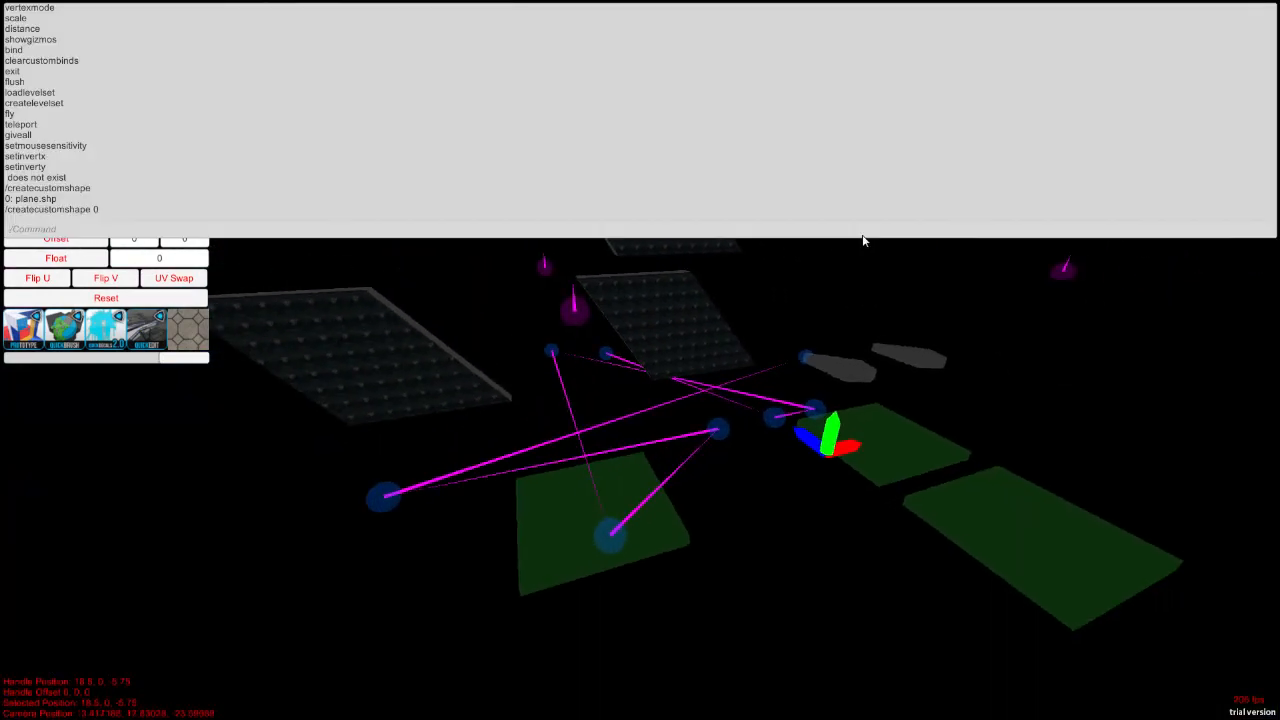
type("/s")
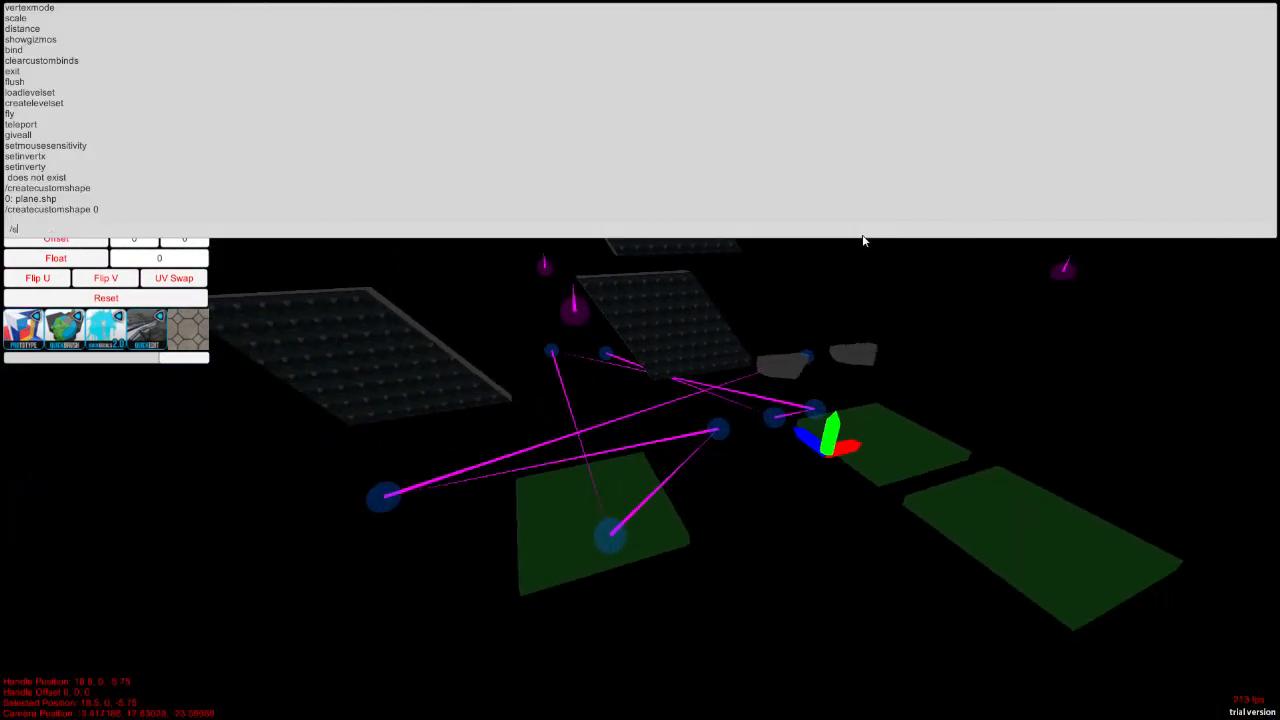
type("avelevel /testl")
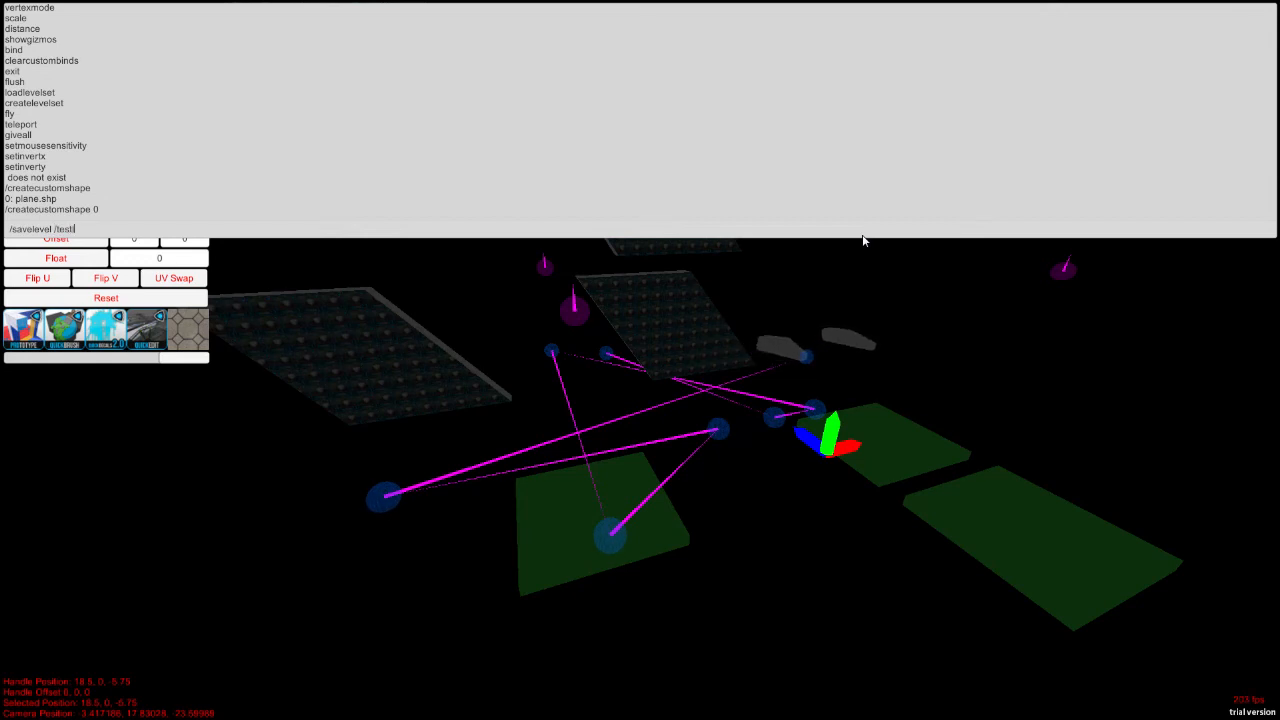
type("evel.pak")
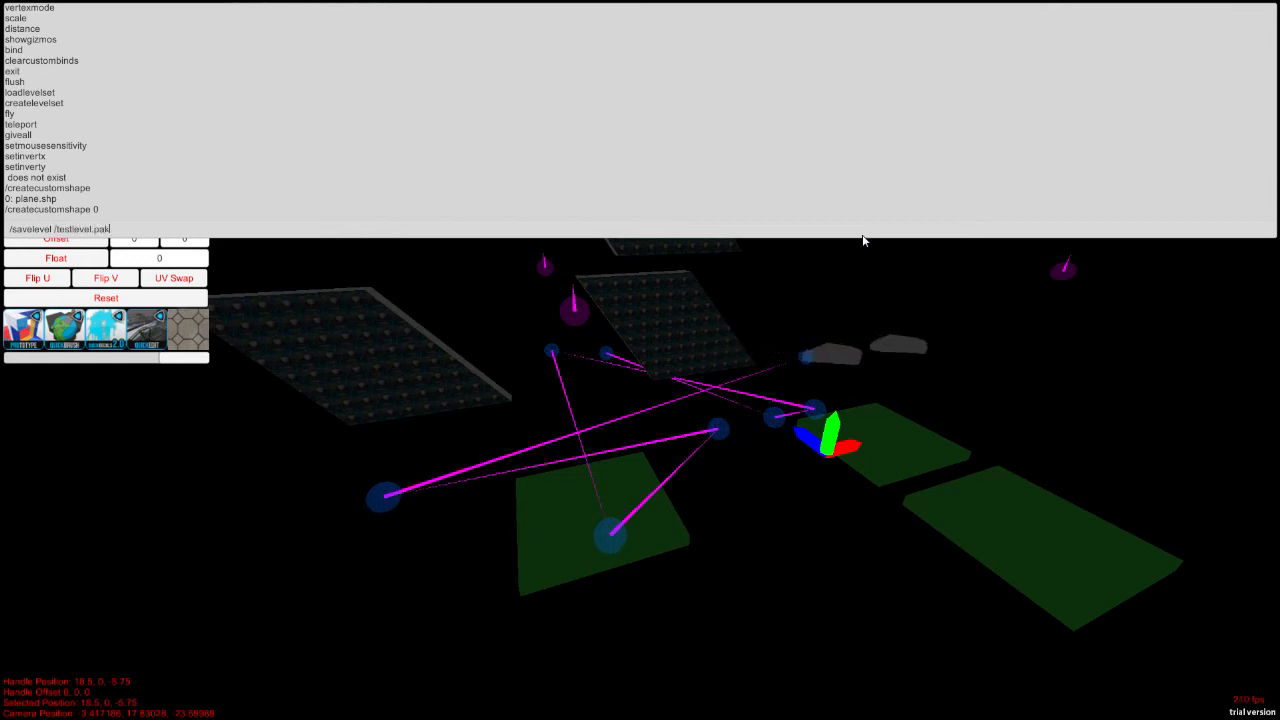
key("Return")
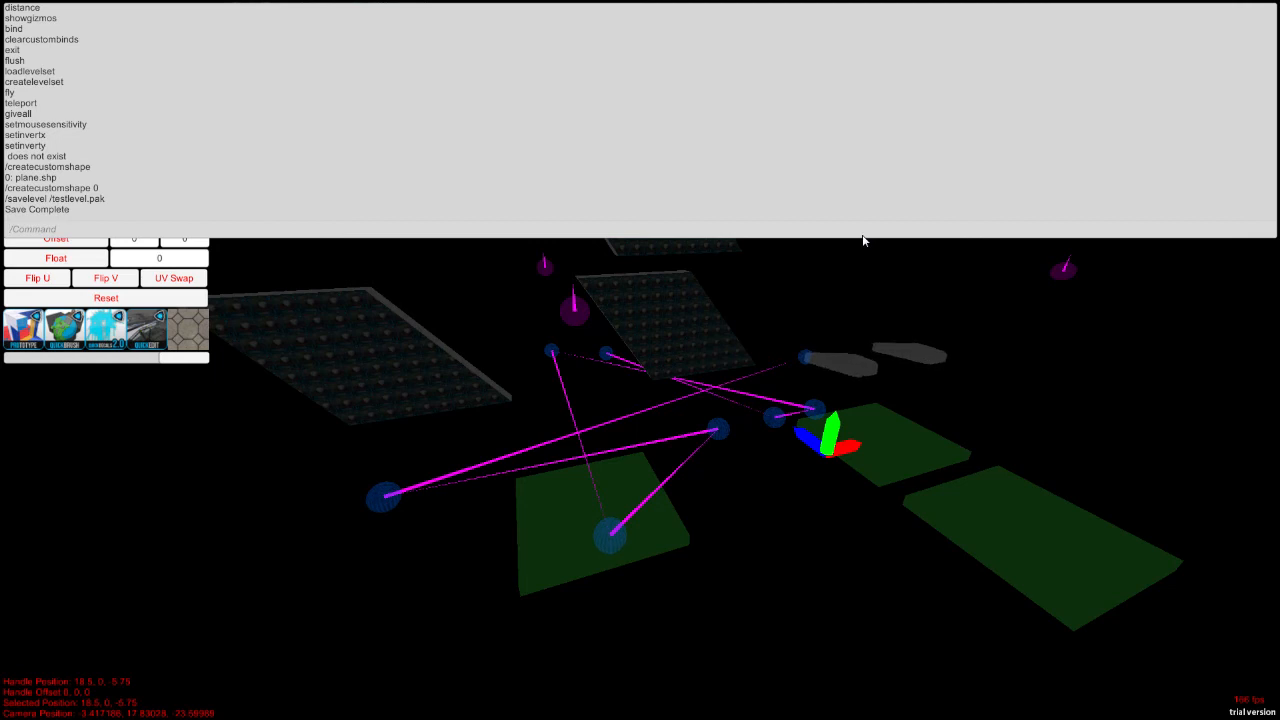
key("grave")
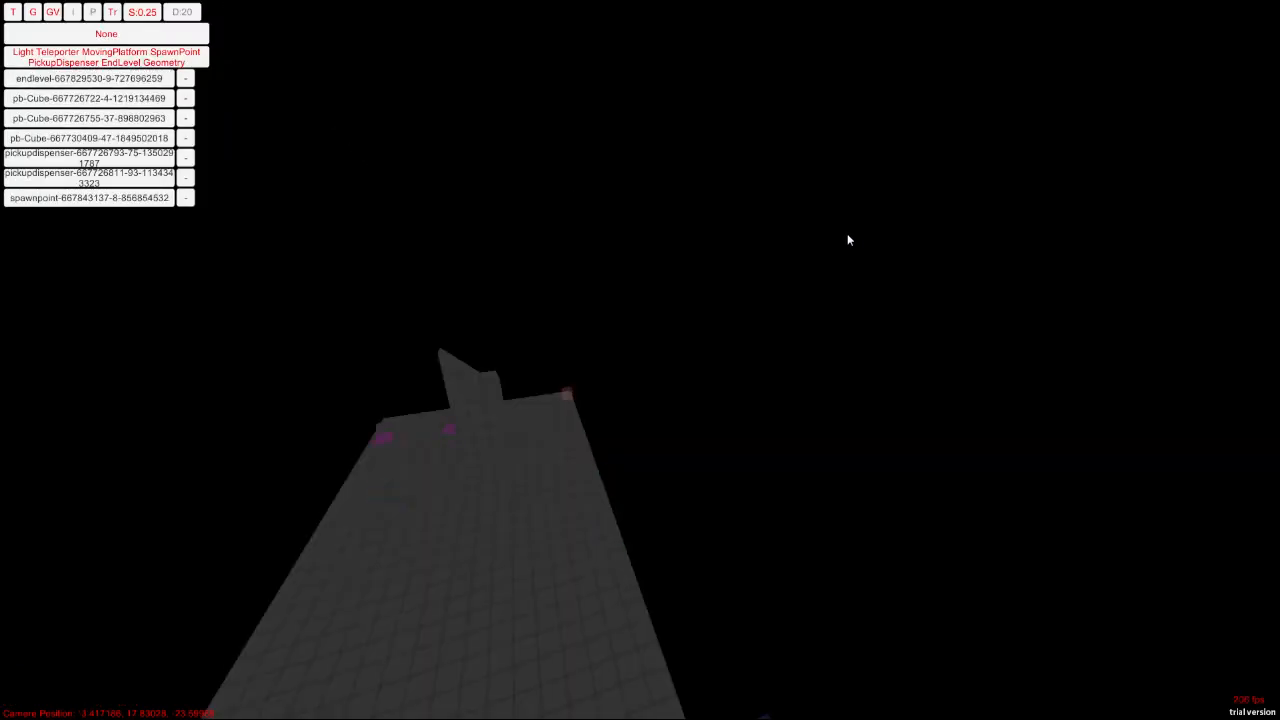
Step: Look around the loaded grid-textured level and query the current level set with the /loadlevelset command
key("w")
right_click_drag(847, 237, 1279, 360)
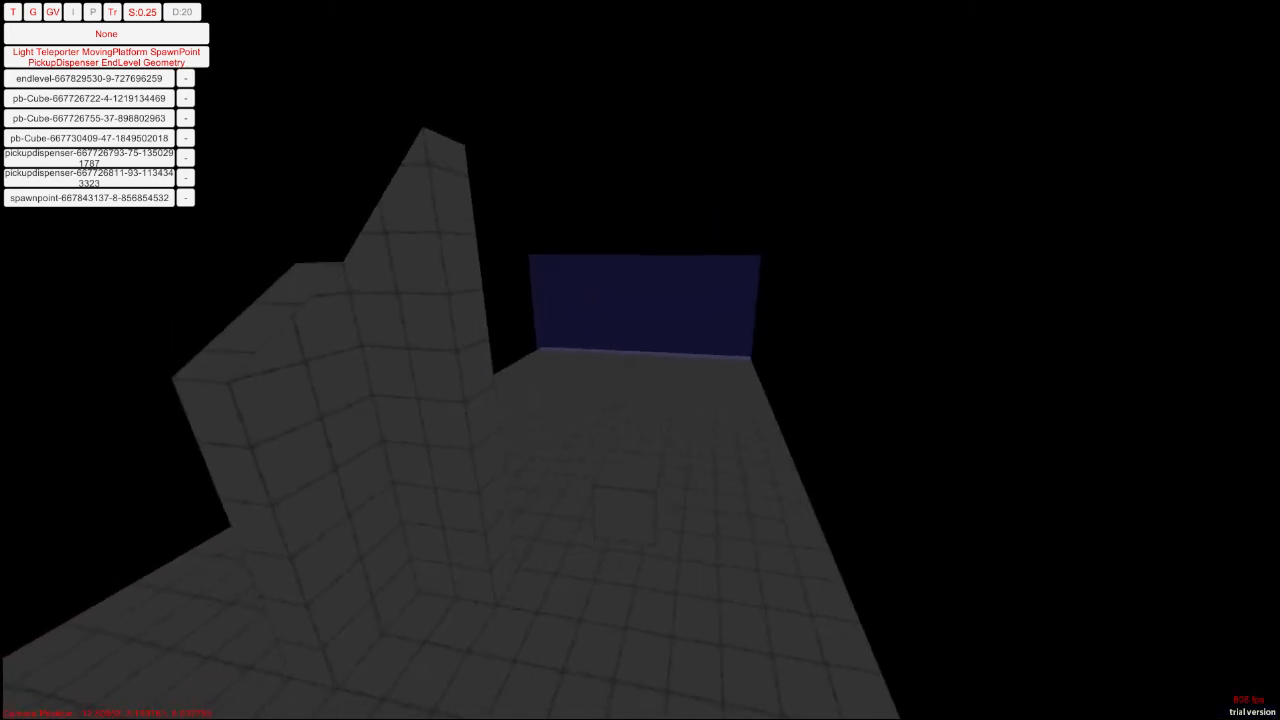
key("grave")
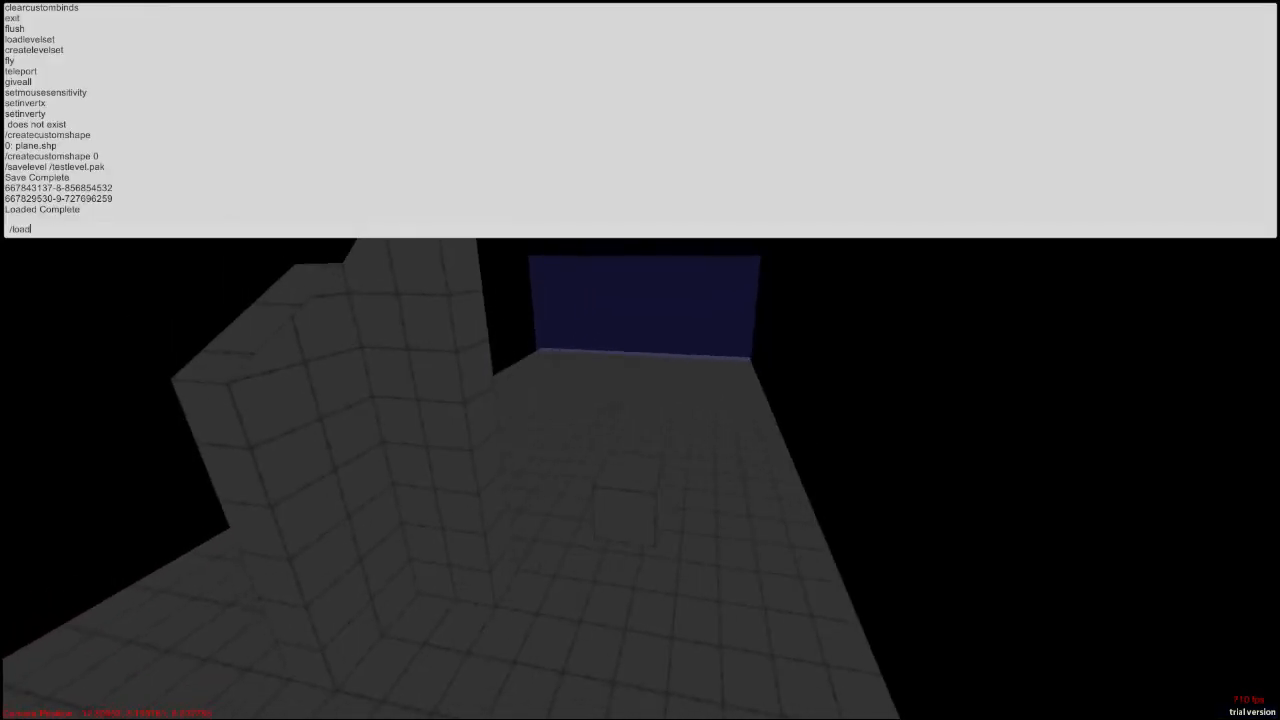
key("Return")
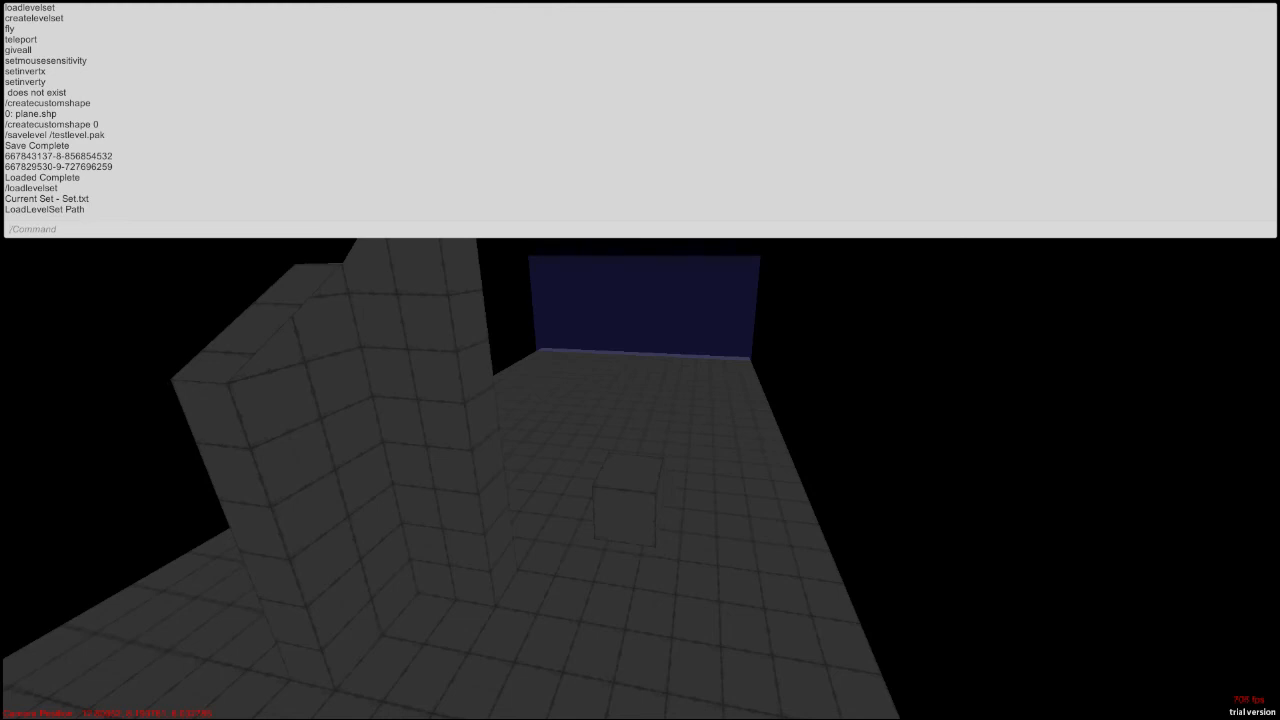
key("grave")
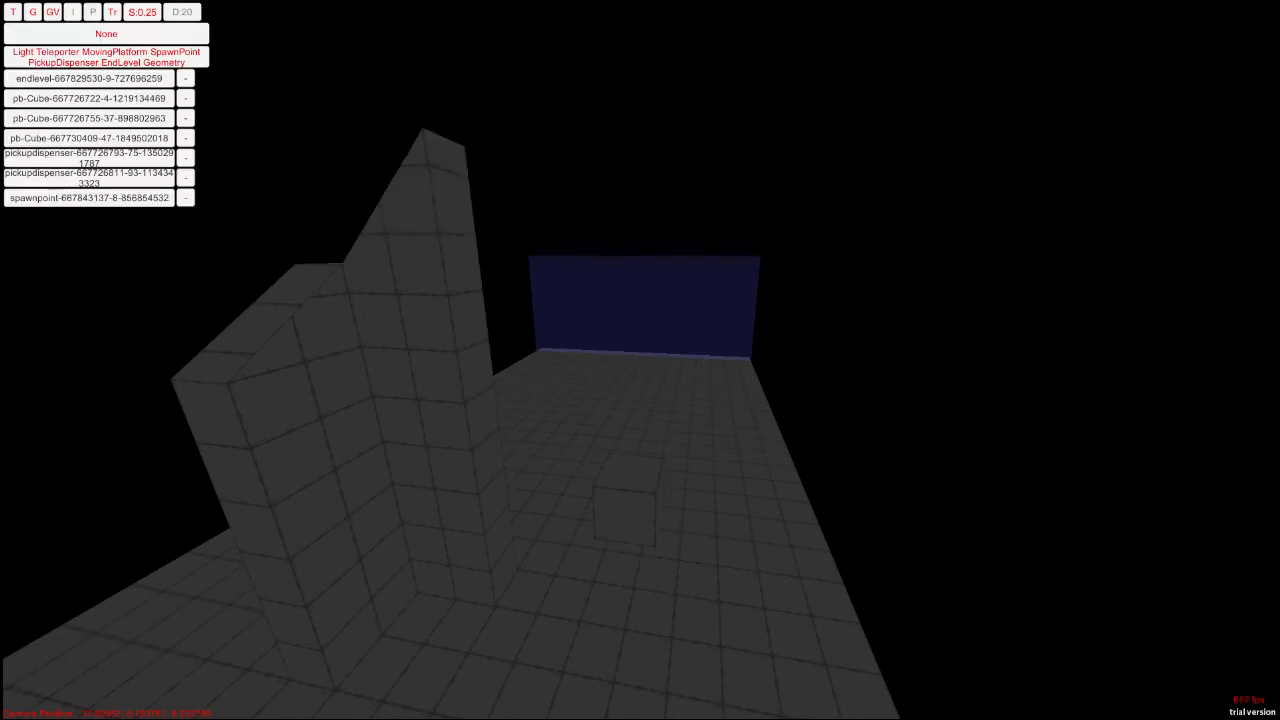
Step: Switch off flying mode in the grid-textured level with the console command /fly 0
key("s")
right_click_drag(966, 200, 1149, 111)
key("w")
key("grave")
type("/")
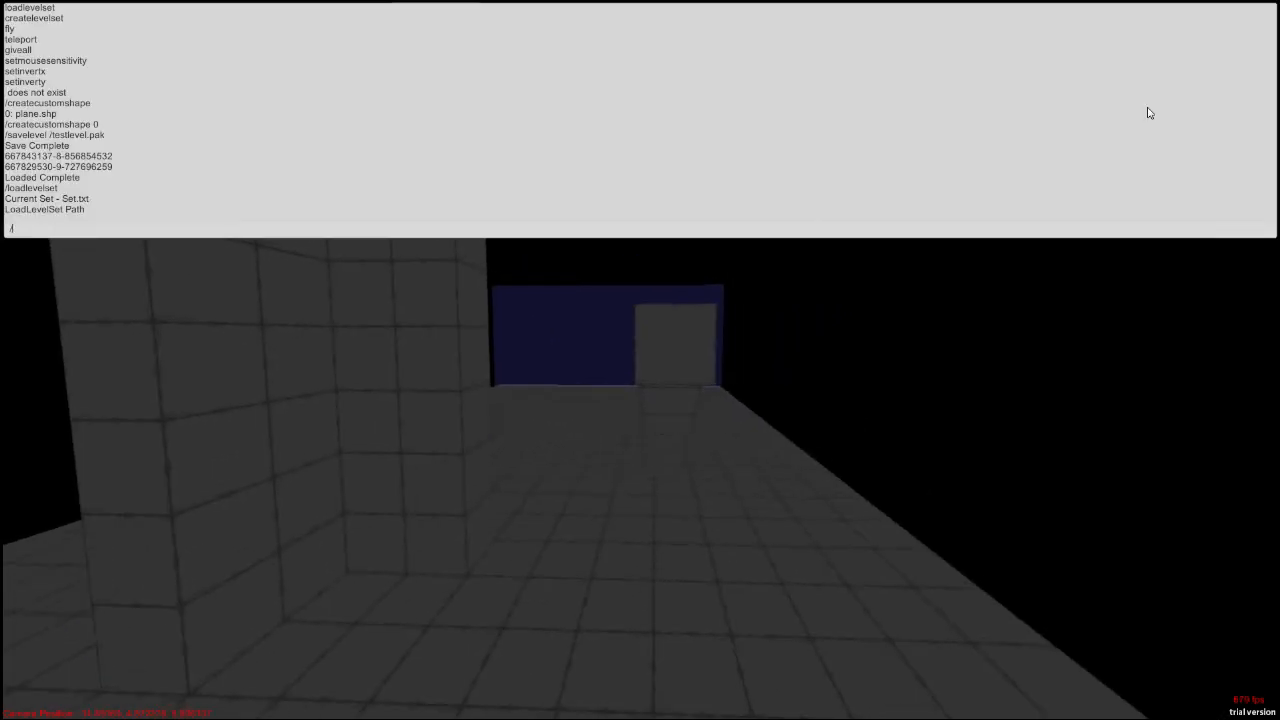
type("fly 0")
key("Return")
key("grave")
Step: Walk along the level floor into the blue end-level zone to move on to the next level
right_click_drag(1148, 112, 1169, 80)
key("s")
key("d")
key("s")
key("w")
key("a")
key("w")
key("a")
left_click(1168, 79)
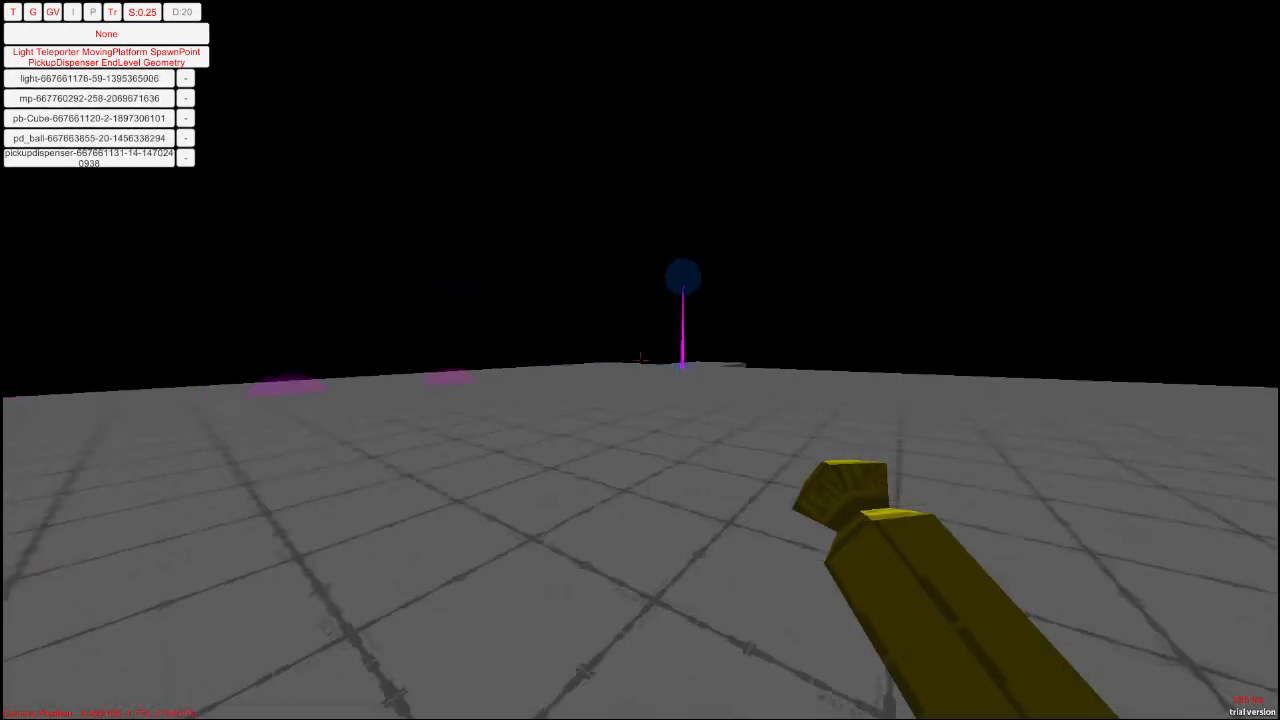
Step: Walk around the next level and examine the pickup dispensers, the magenta beam marker and the sloped floor
key("w")
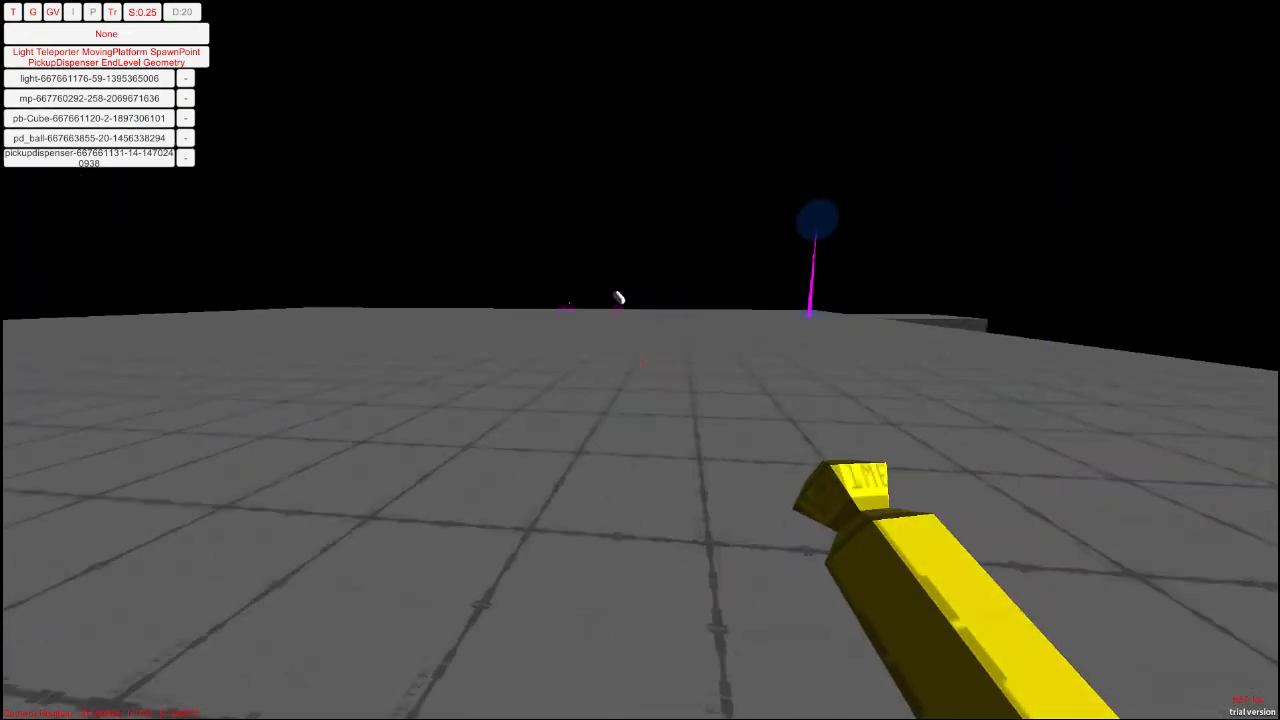
key("w")
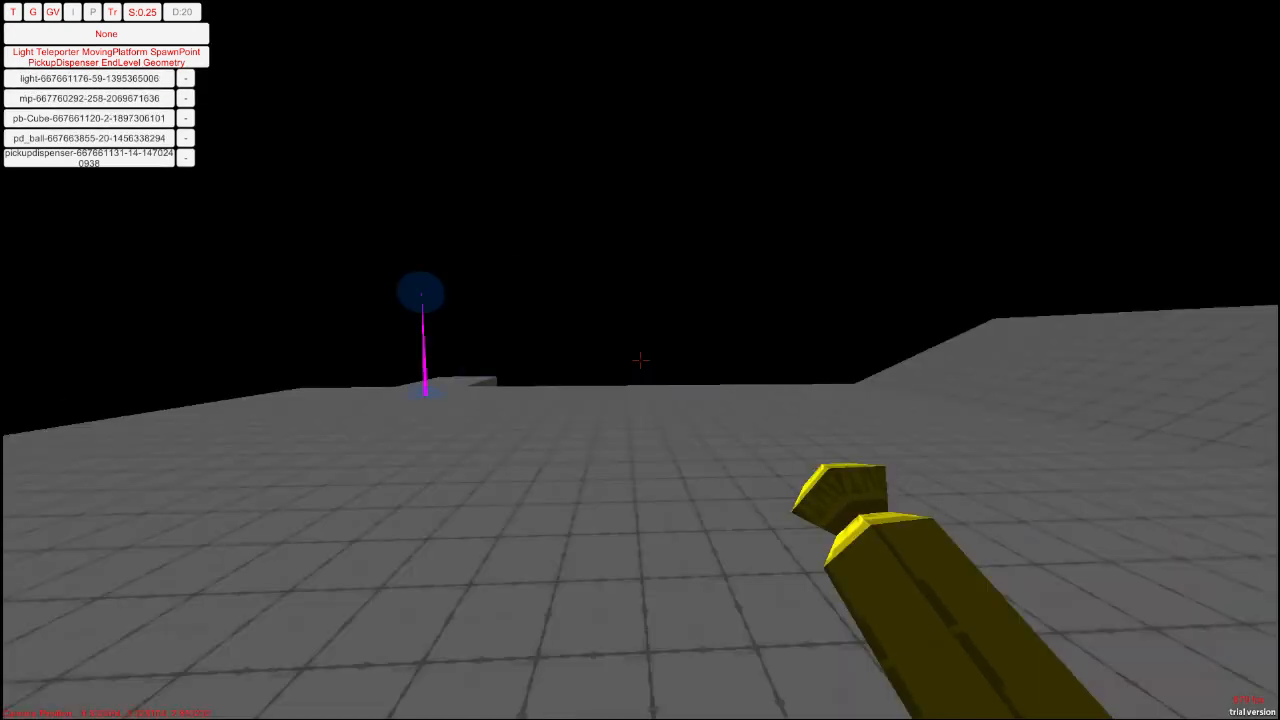
key("w")
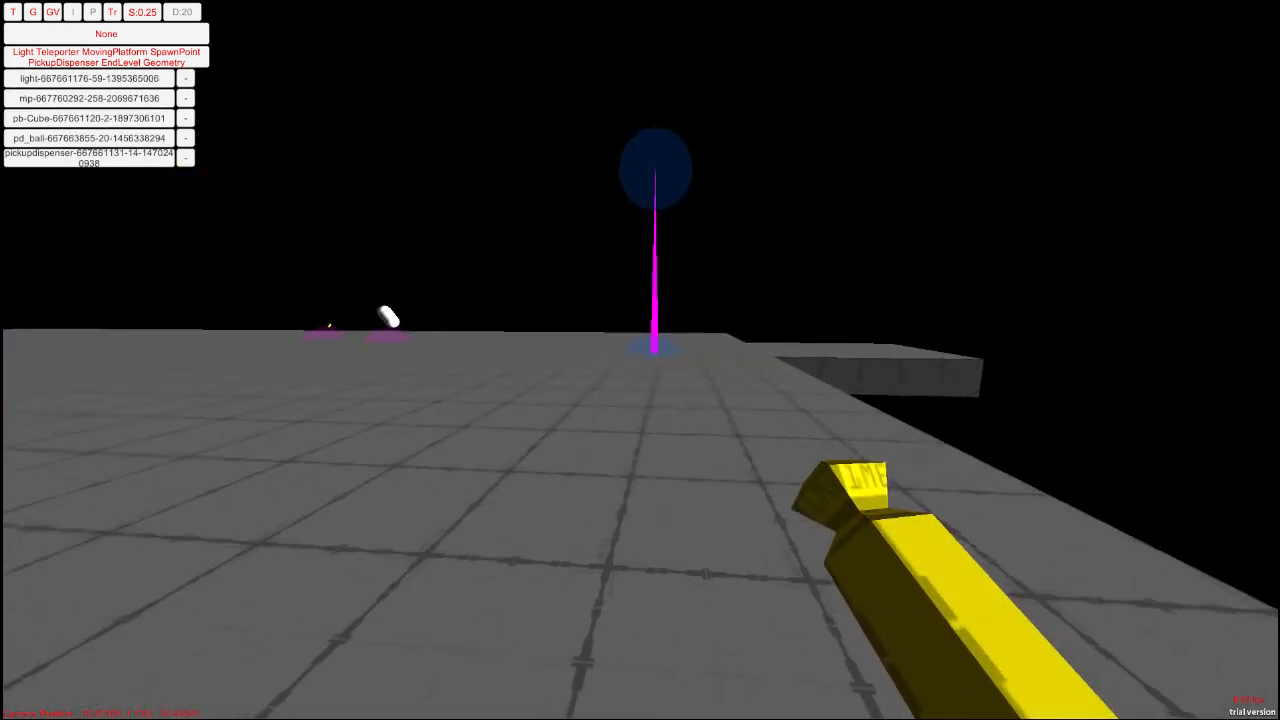
key("w")
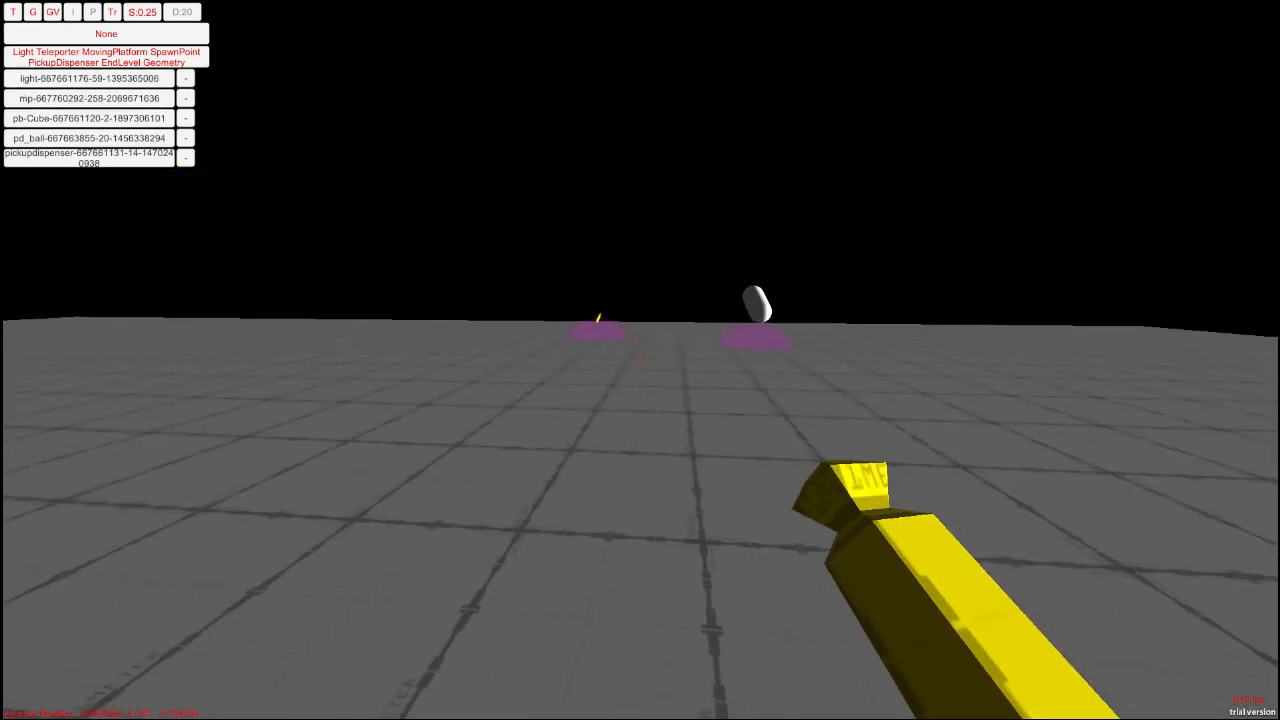
key("w")
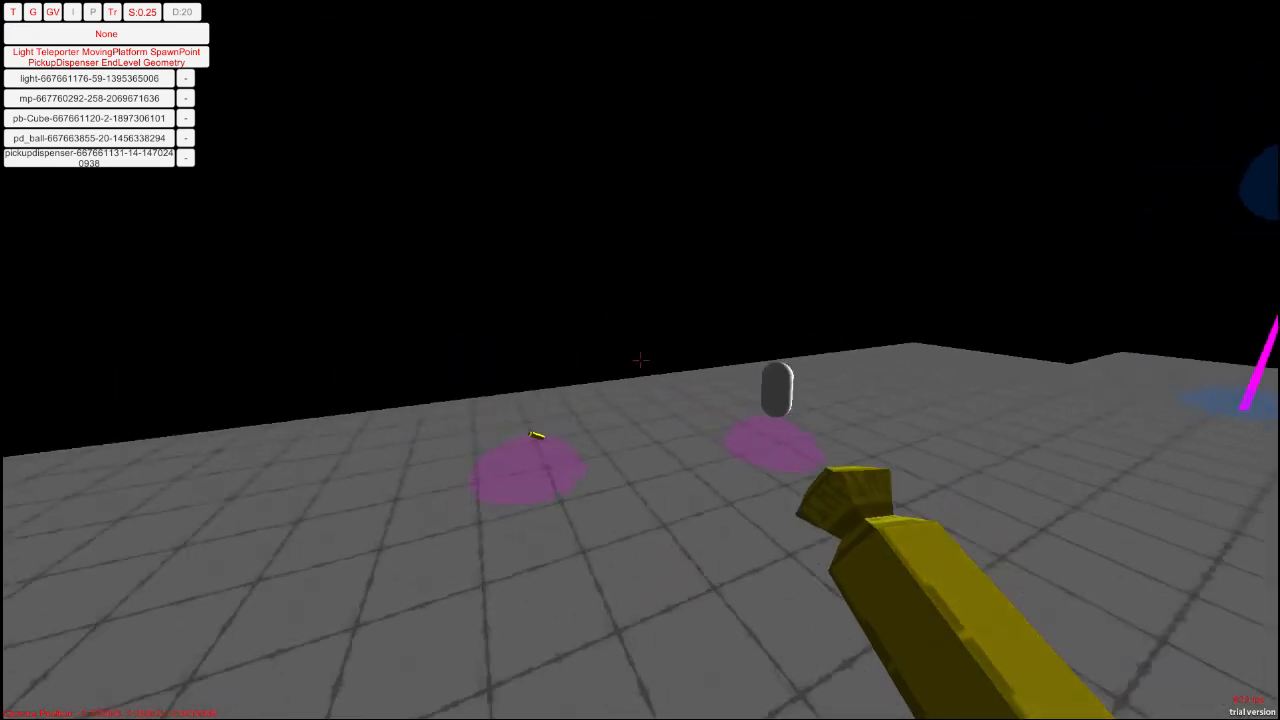
key("a")
key("w")
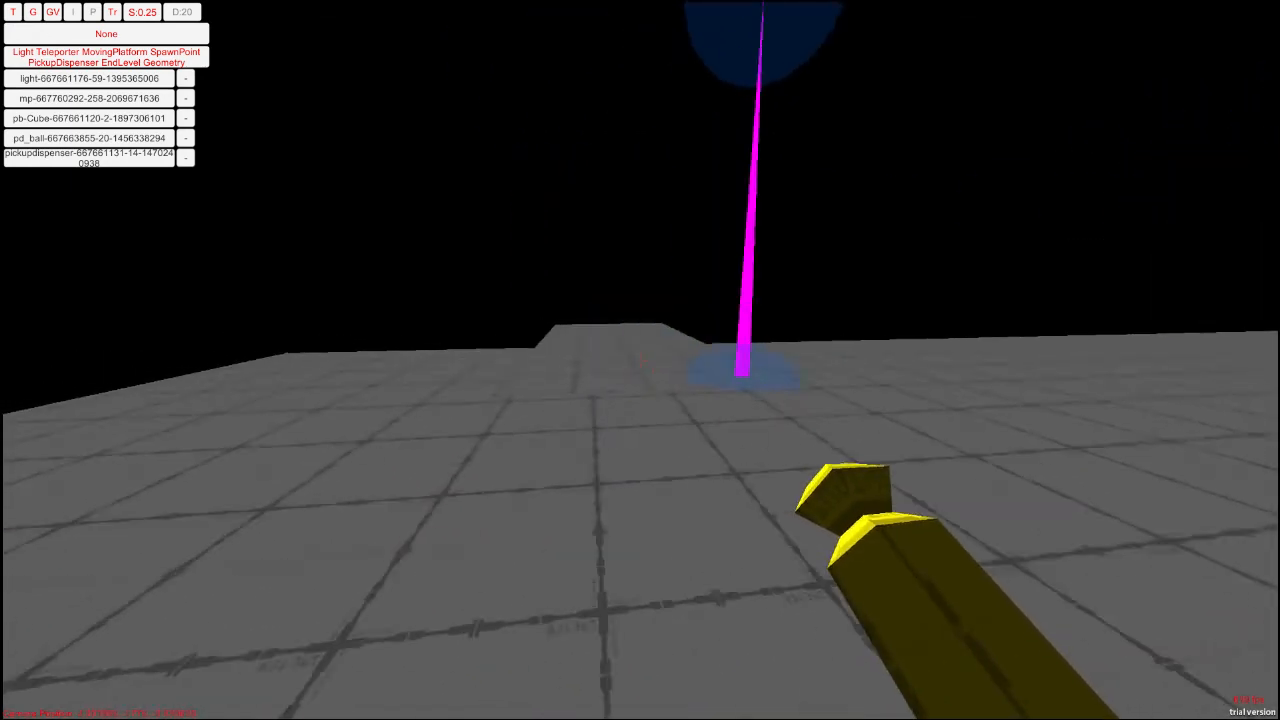
key("w")
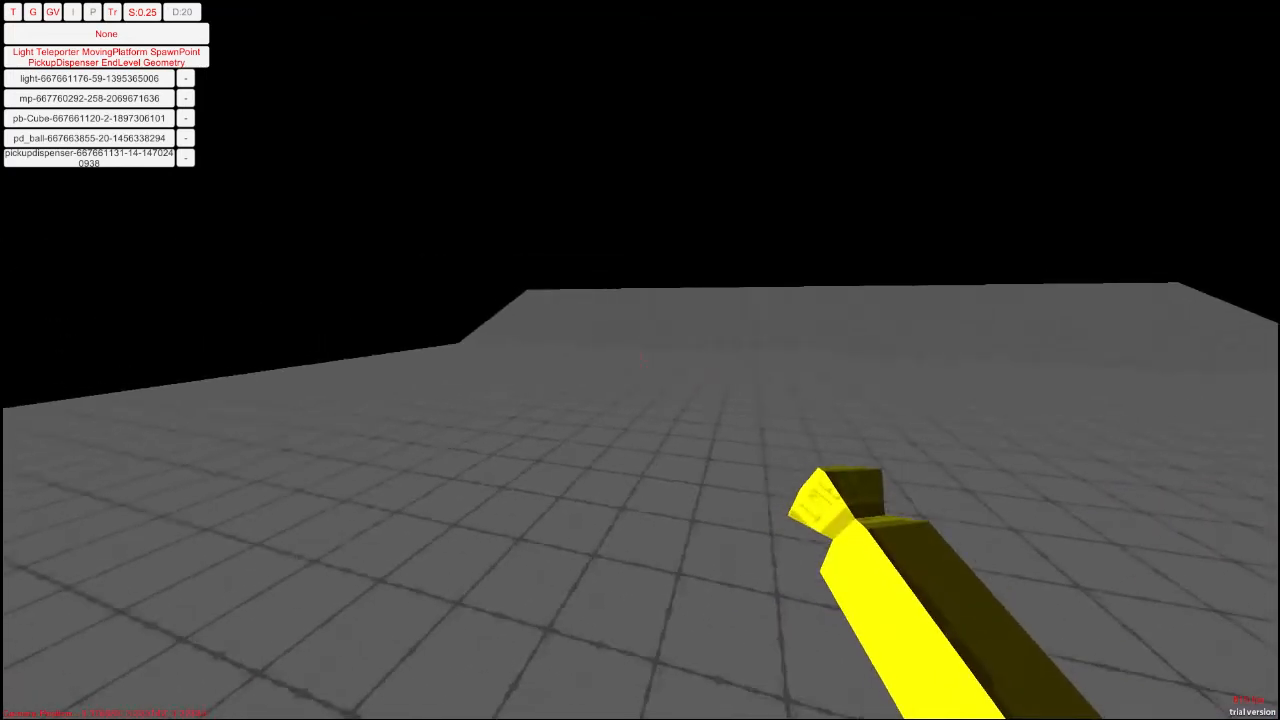
key("s")
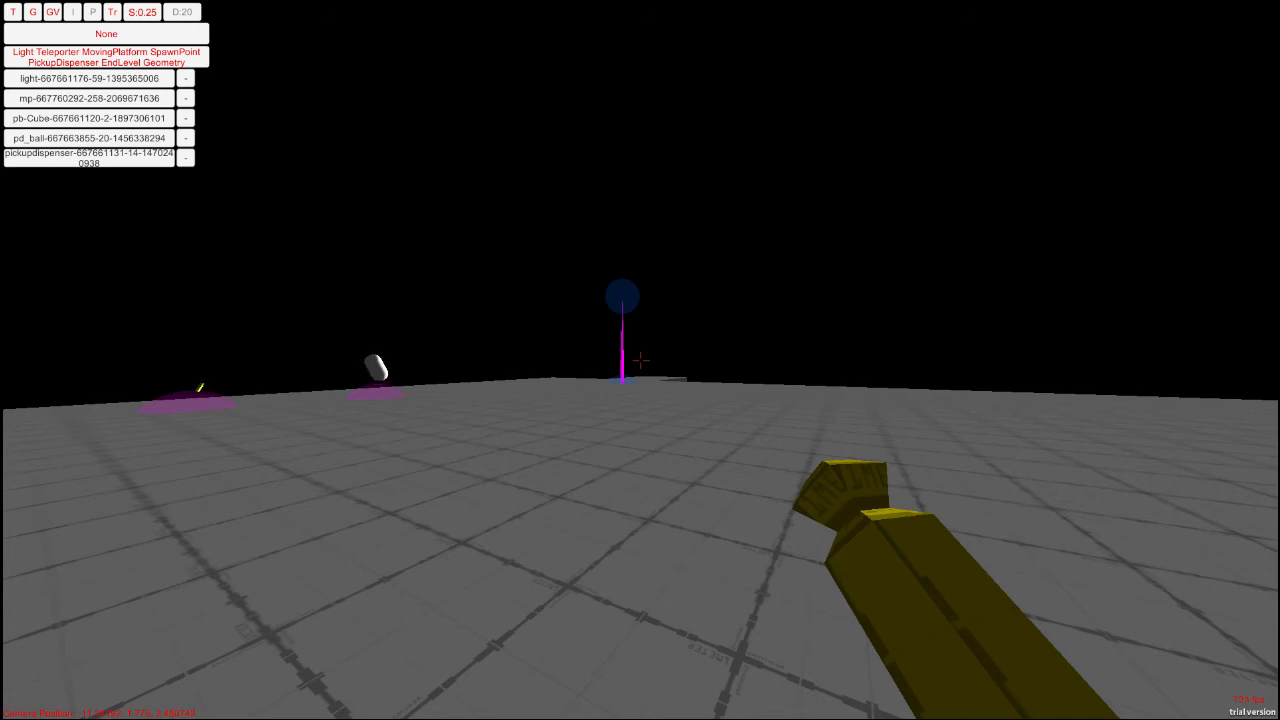
key("grave")
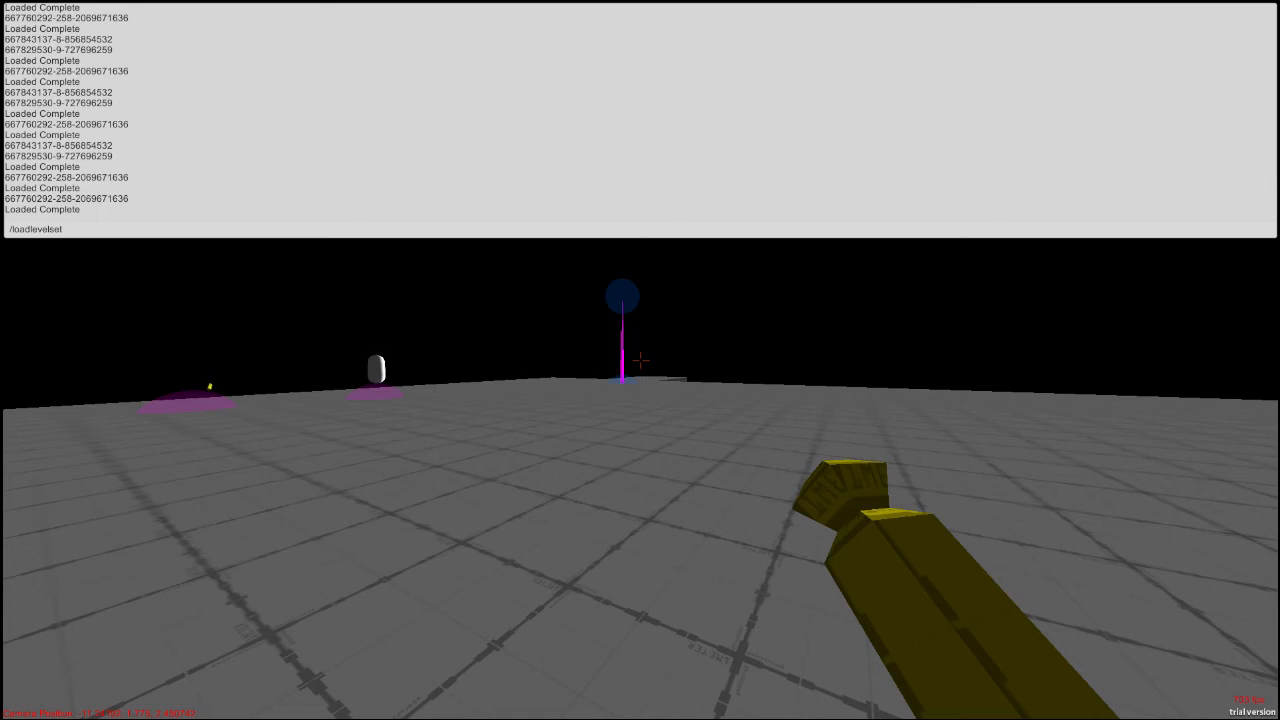
key("BackSpace")
key("BackSpace")
key("BackSpace")
key("BackSpace")
key("BackSpace")
key("BackSpace")
key("BackSpace")
key("BackSpace")
key("BackSpace")
key("BackSpace")
key("BackSpace")
key("BackSpace")
key("Escape")
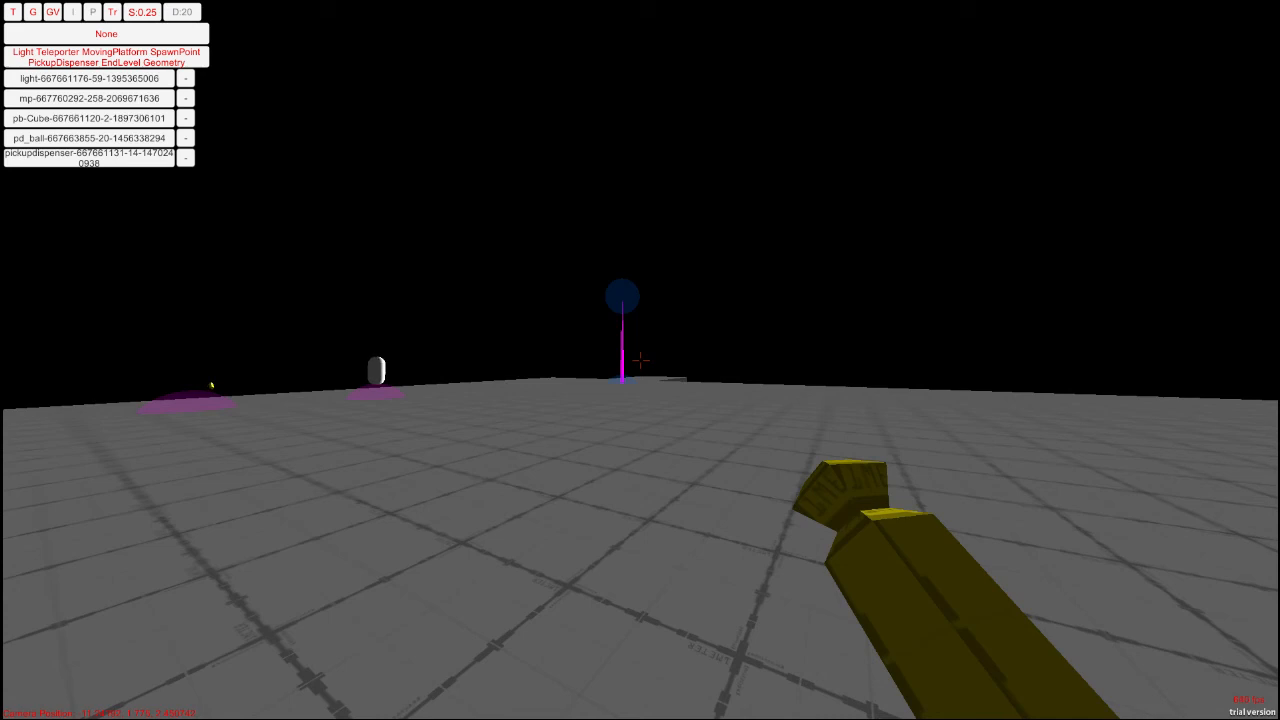
Step: Walk between the slope, the two pickup dispensers and the magenta beam to inspect them up close
key("w")
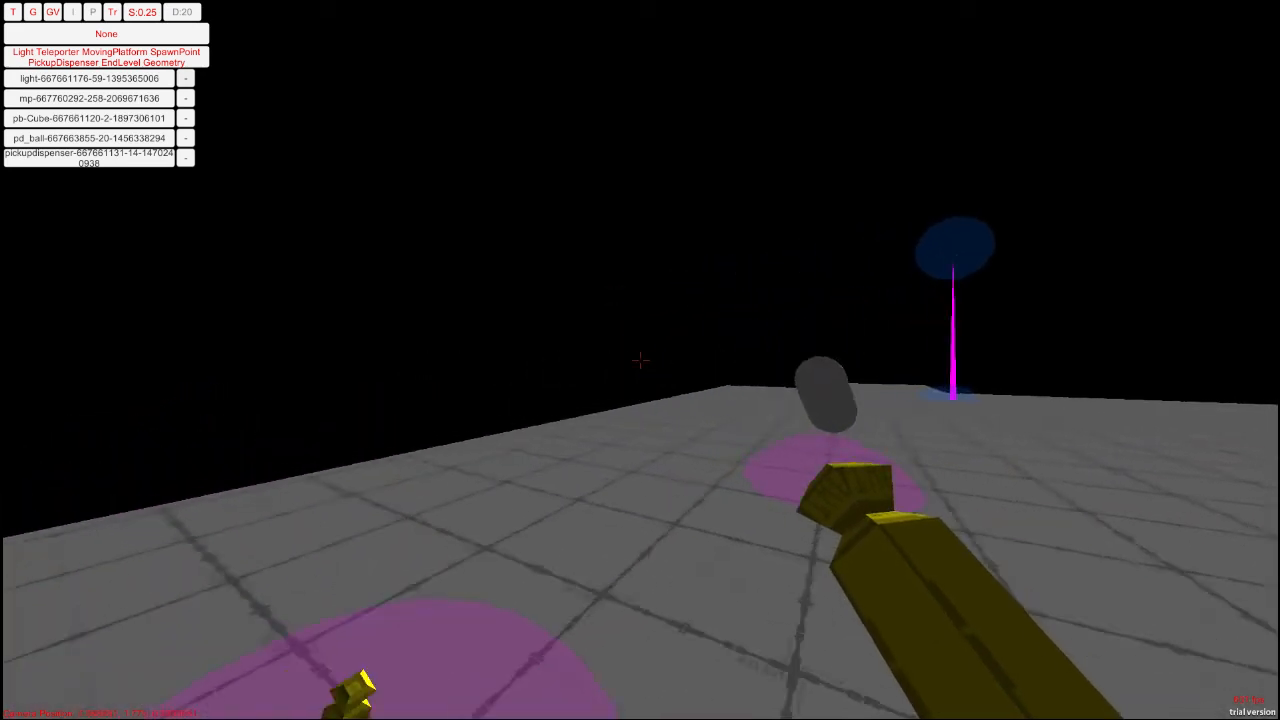
key("w")
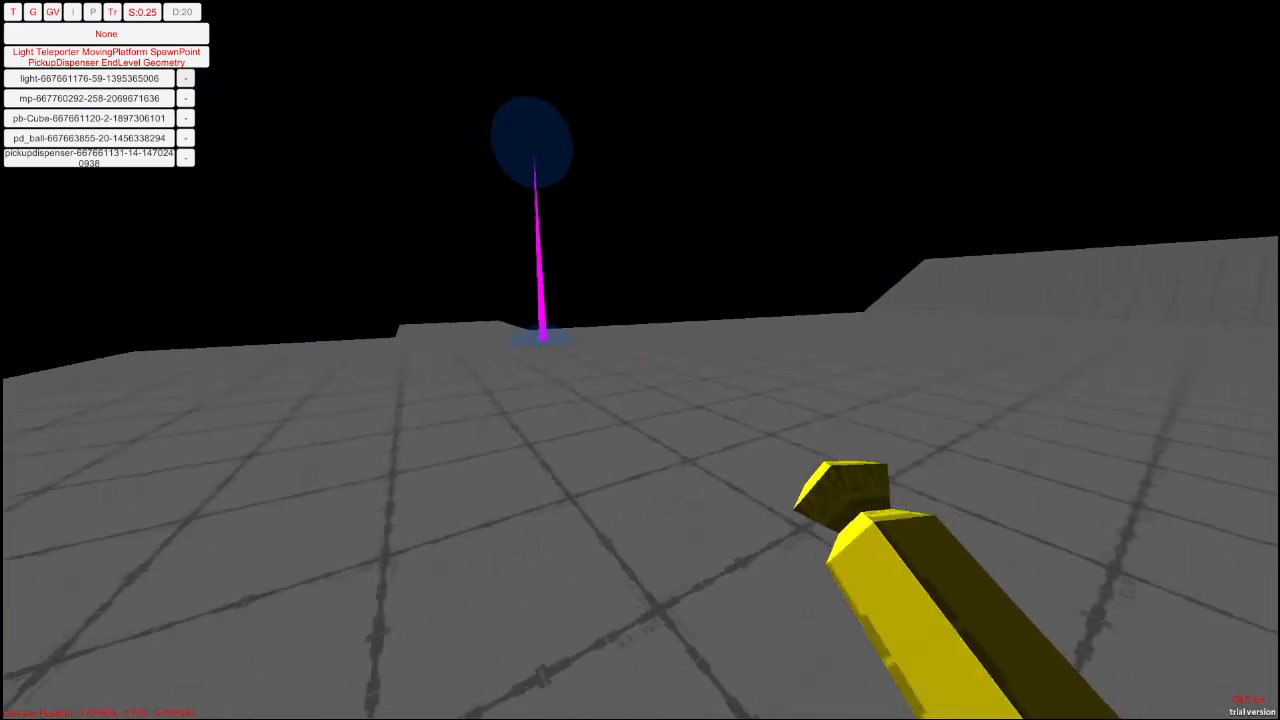
key("w")
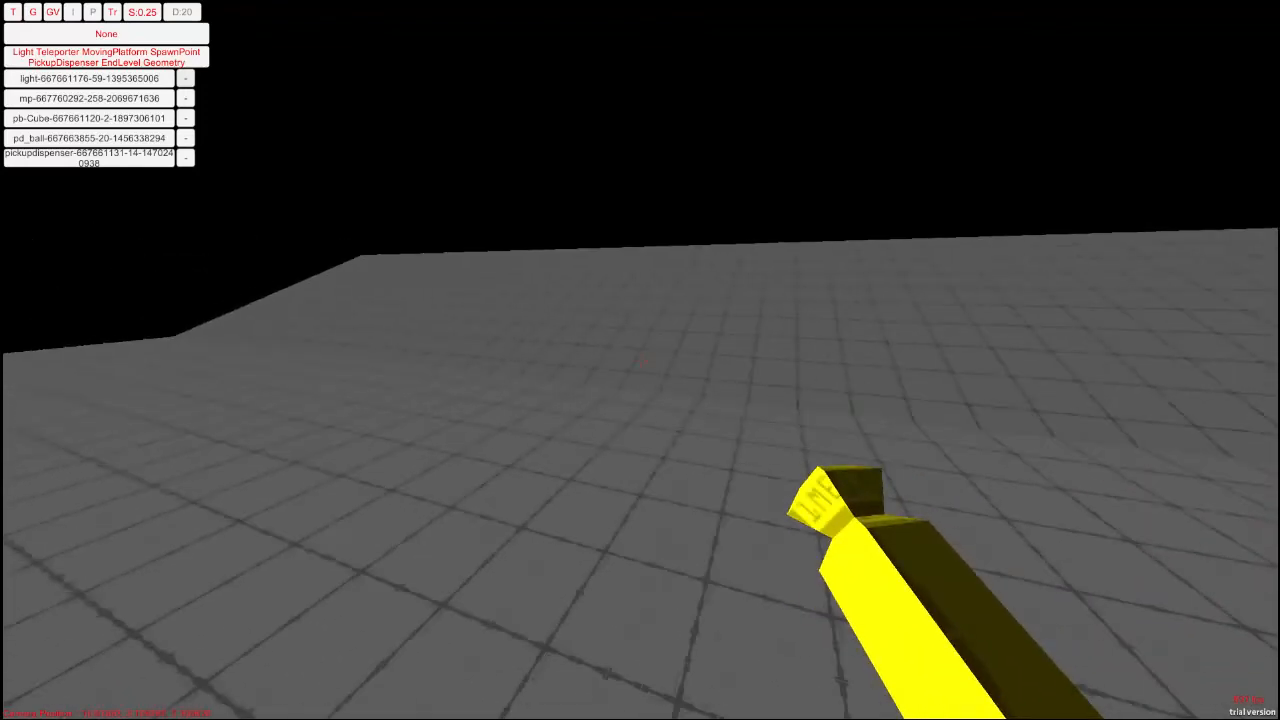
key("w")
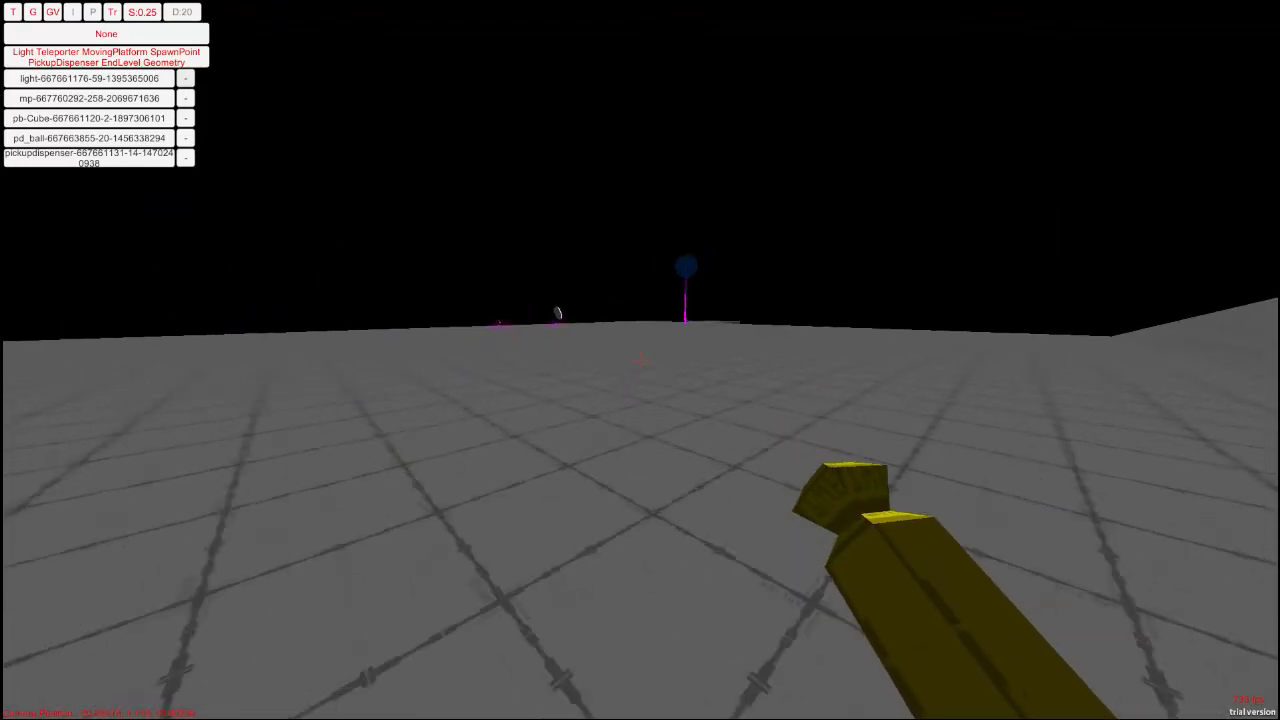
key("w")
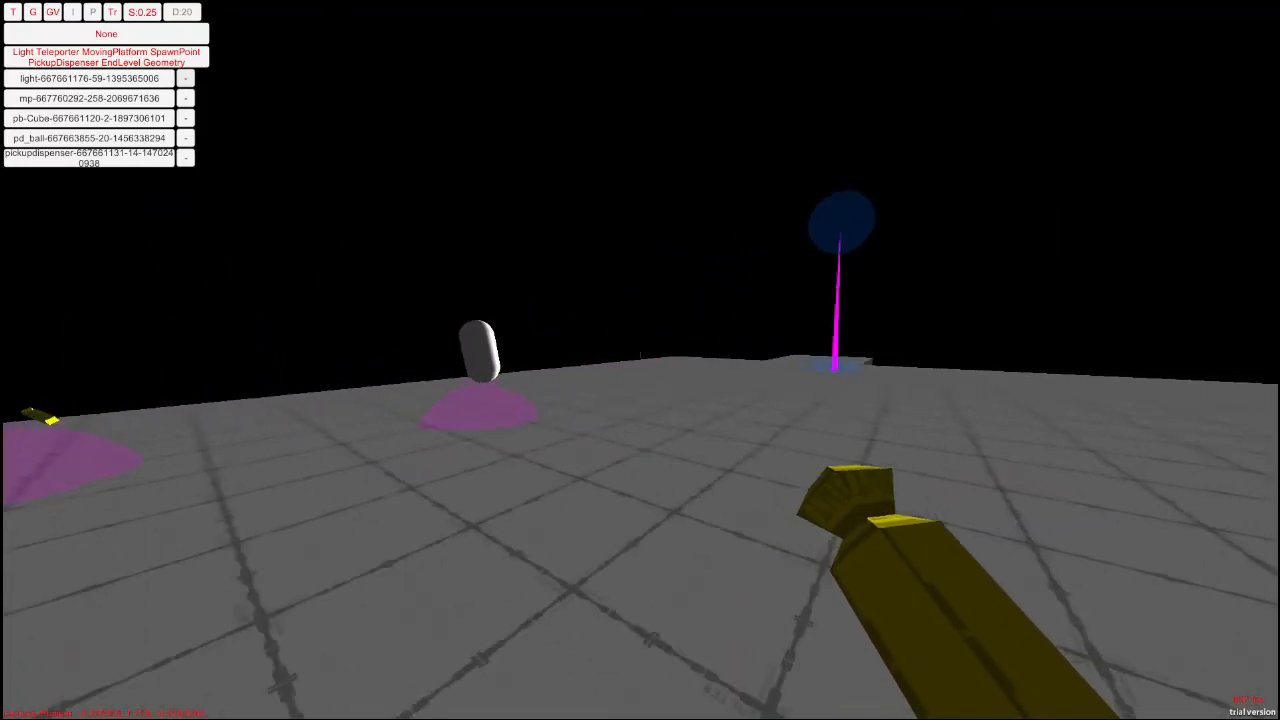
key("w")
key("s")
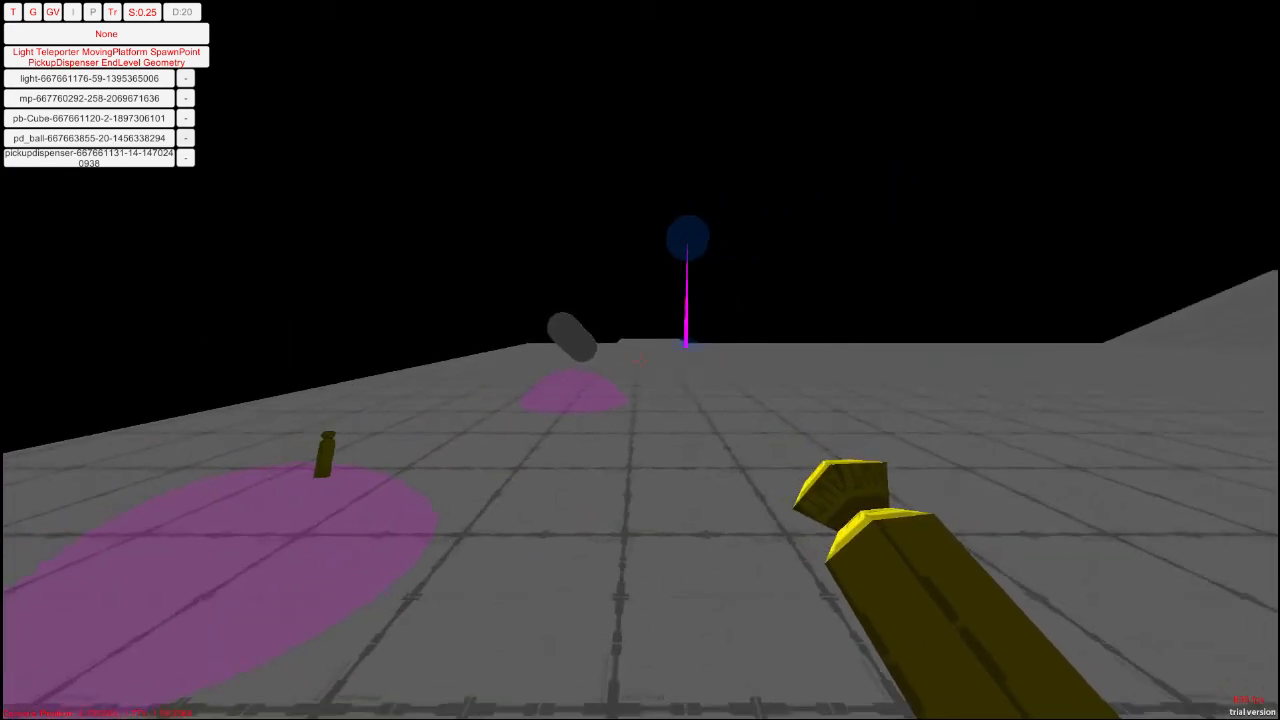
key("w")
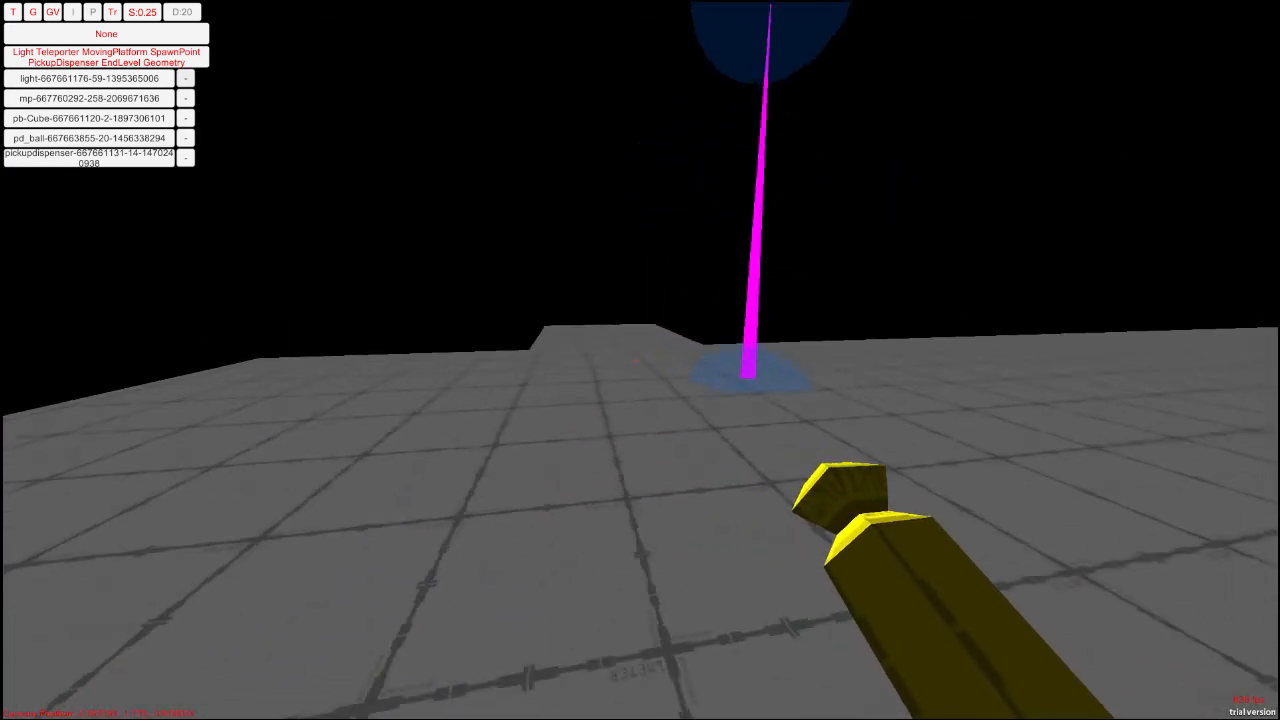
key("w")
key("a")
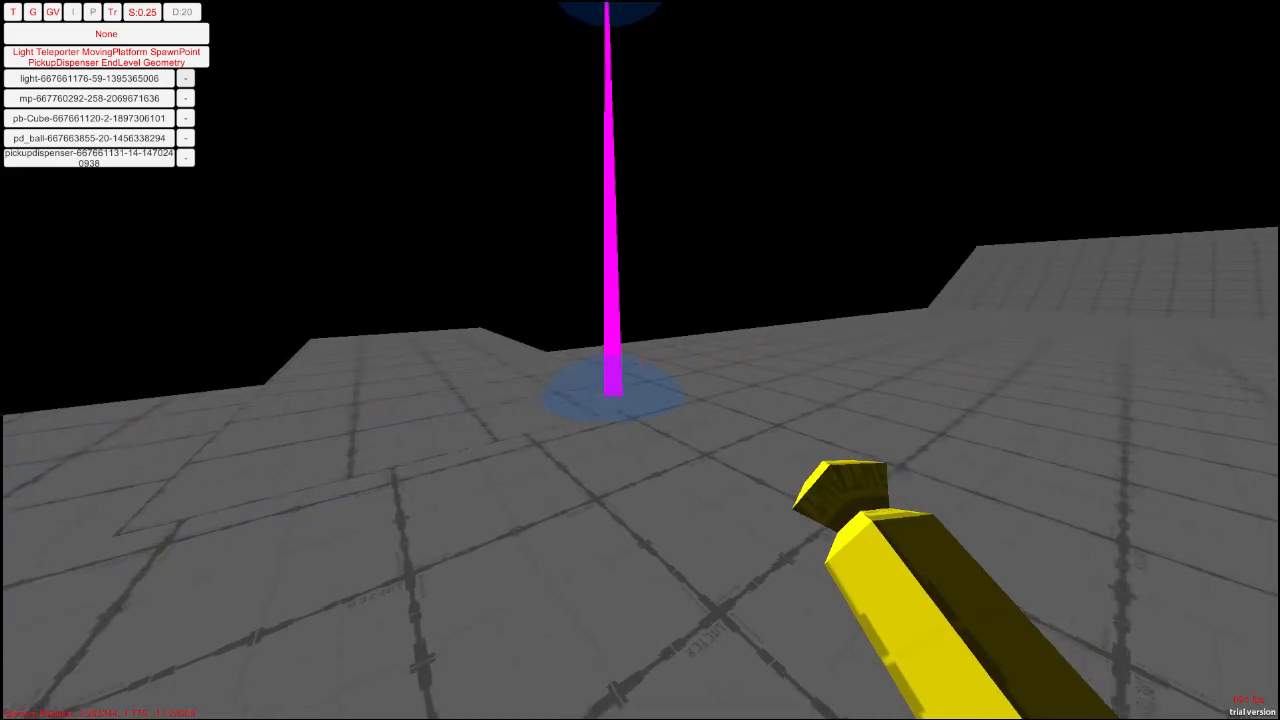
key("w")
key("s")
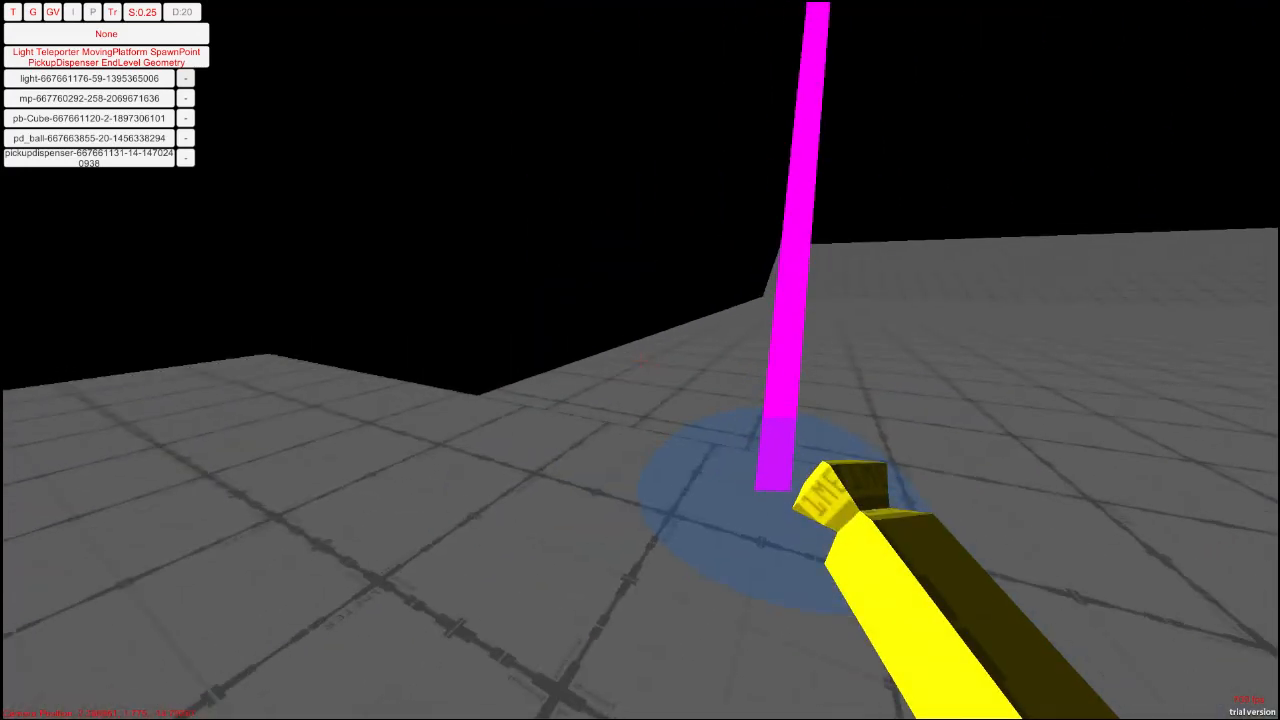
key("w")
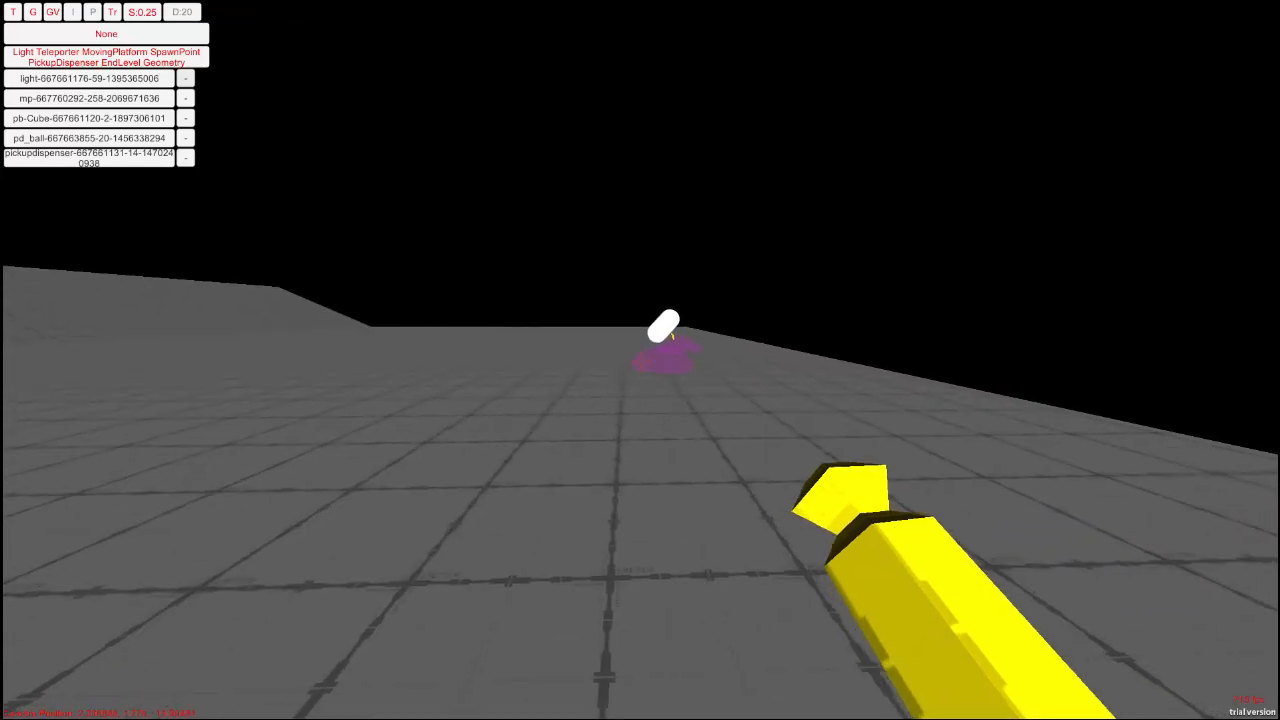
key("w")
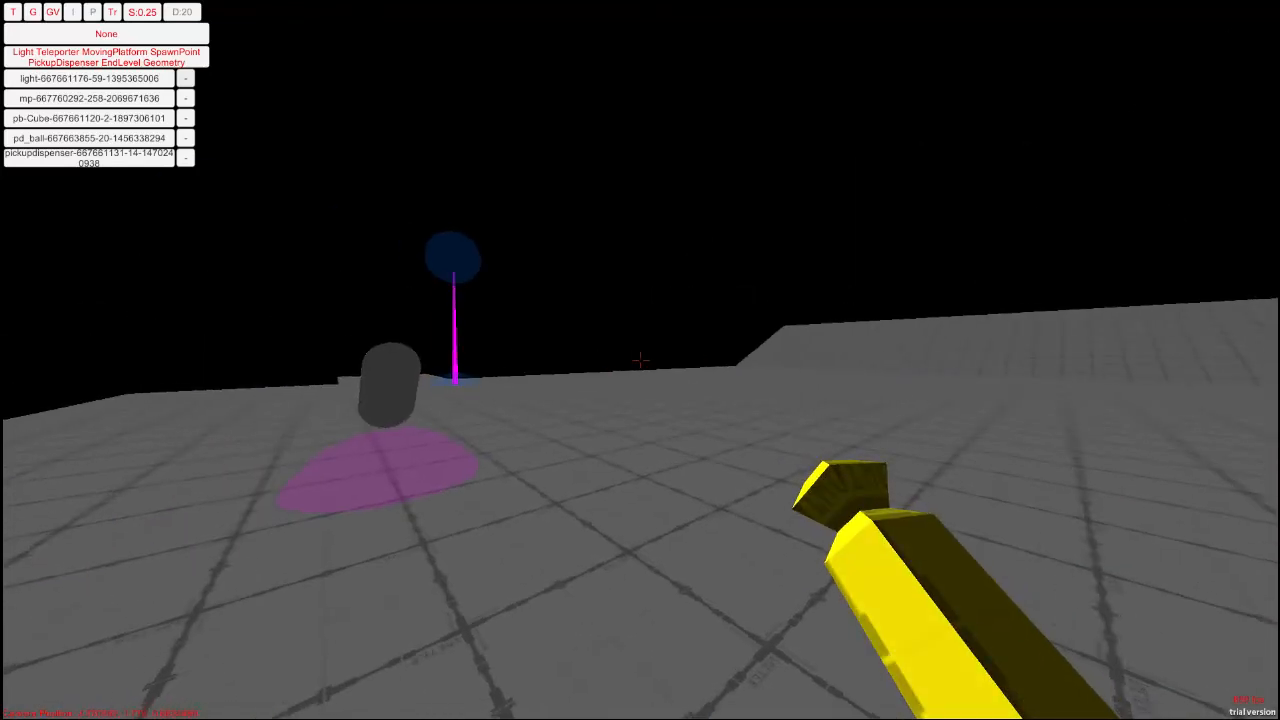
key("grave")
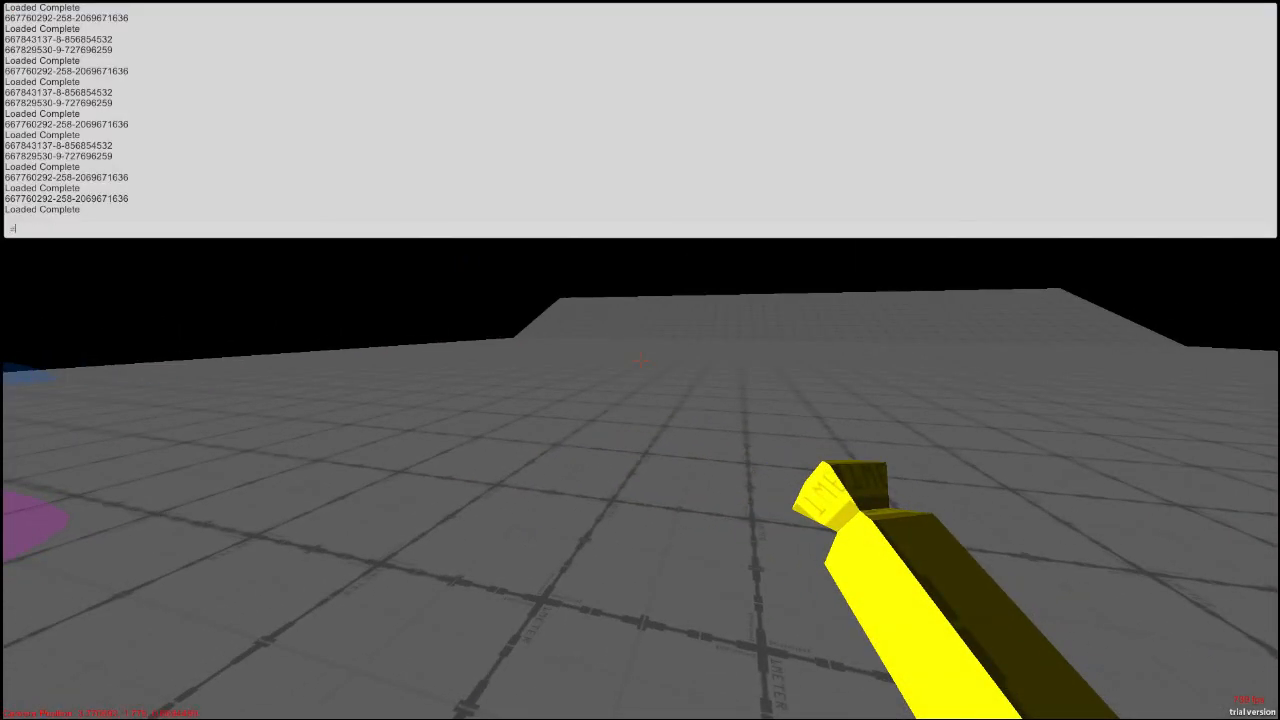
key("grave")
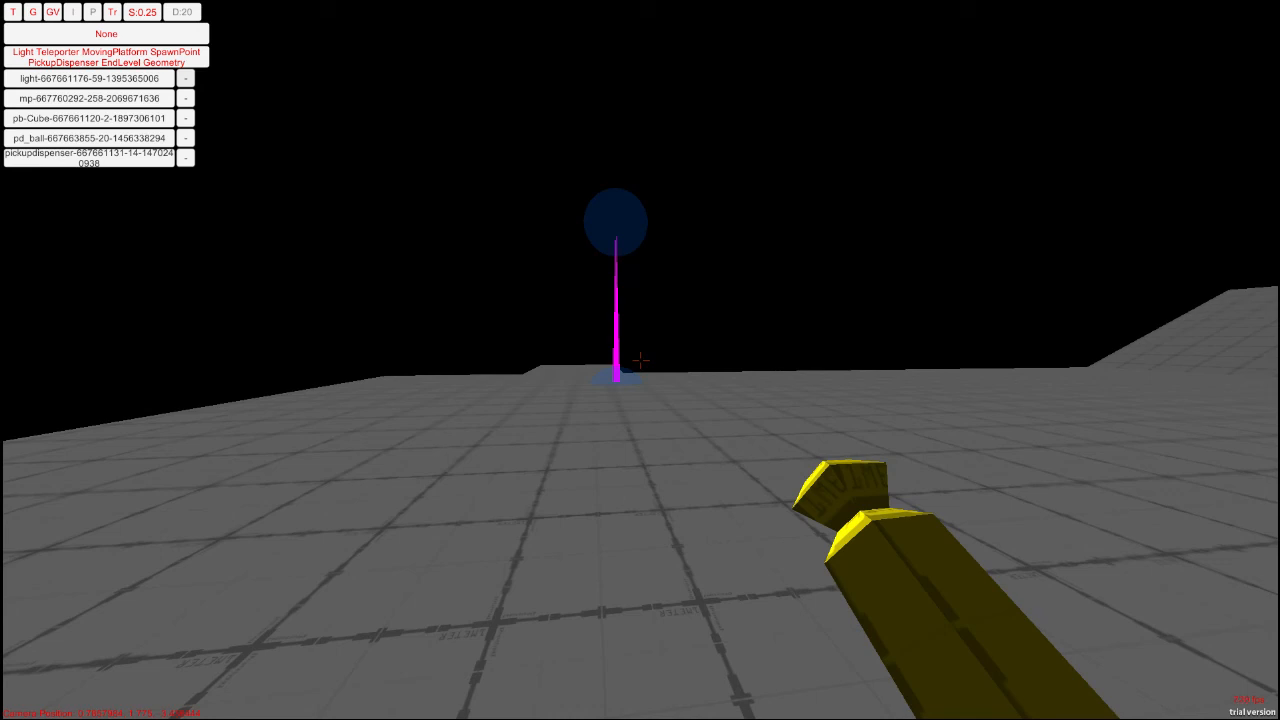
Step: Filter the object list by name with /search -14, and clear the filter with an empty /search command
key("grave")
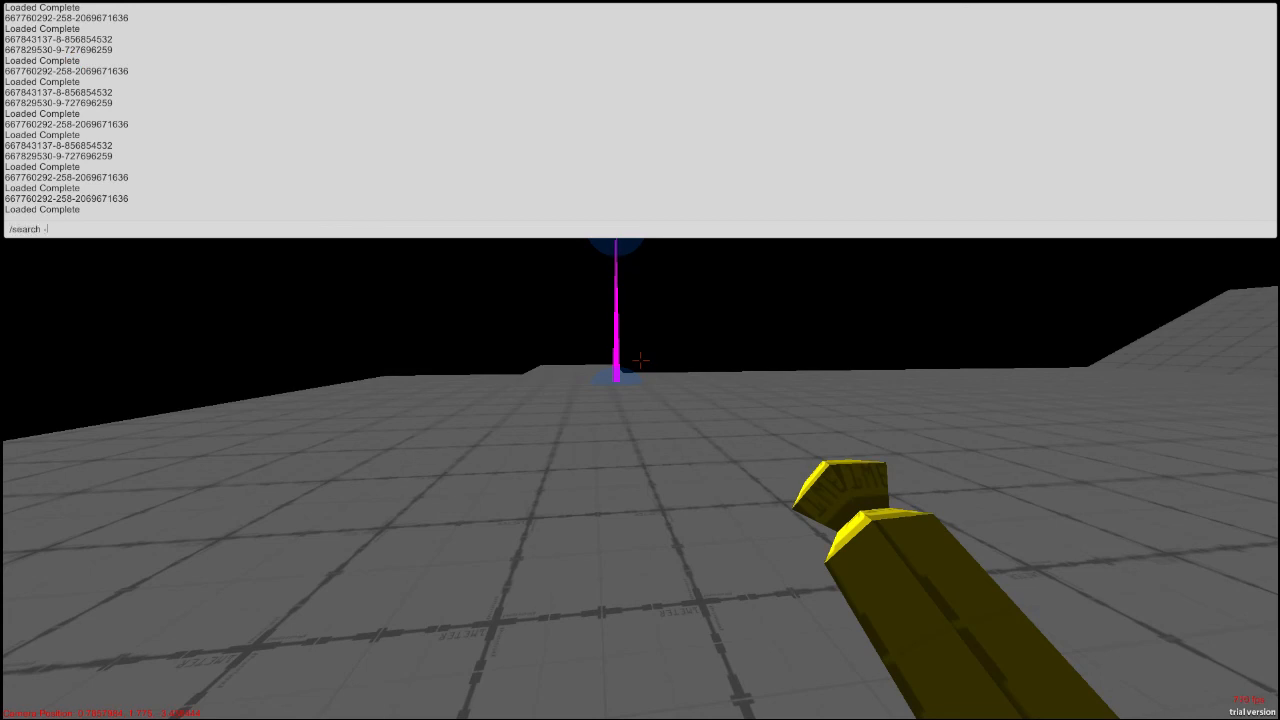
type("/search -14")
key("Return")
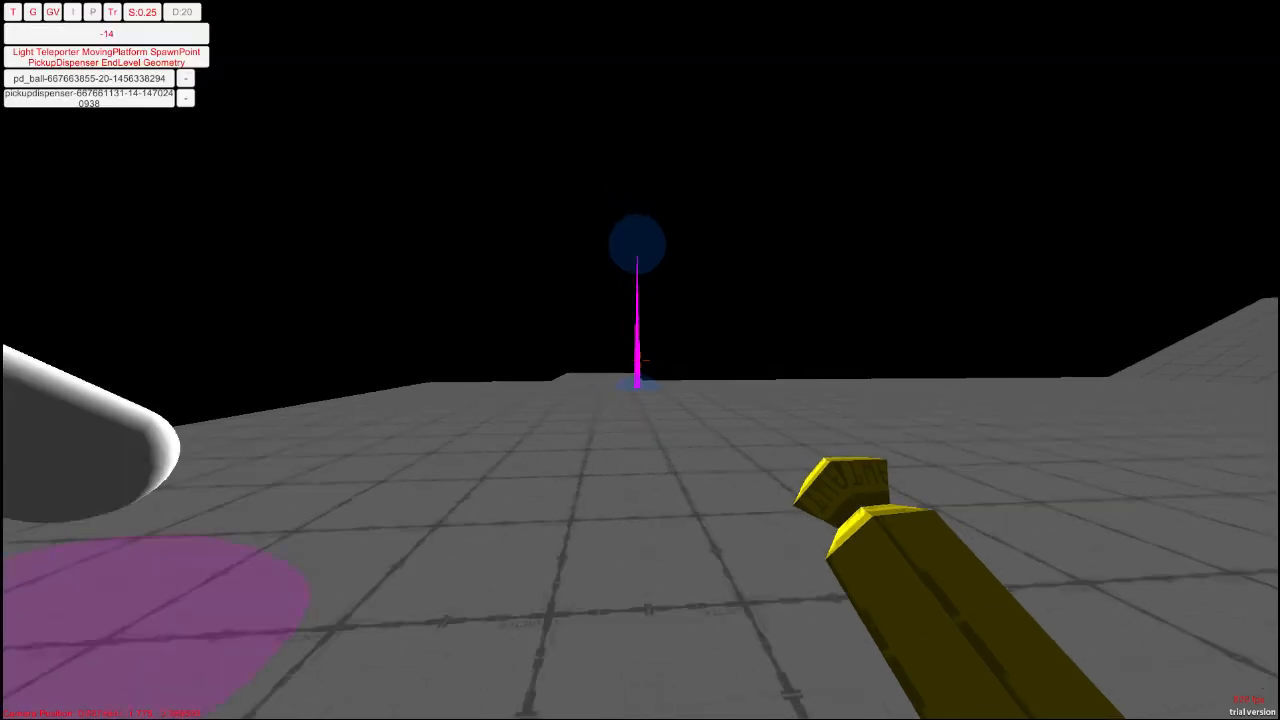
key("grave")
type("/search")
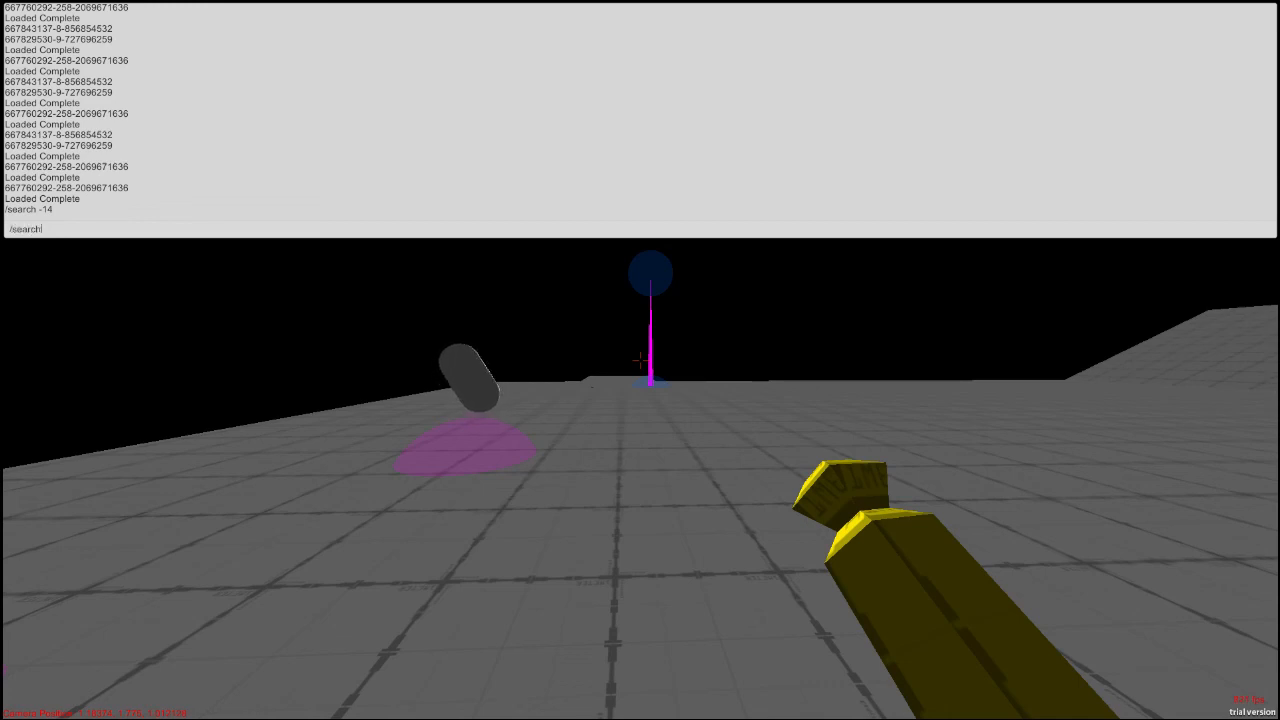
key("Return")
key("a")
key("w")
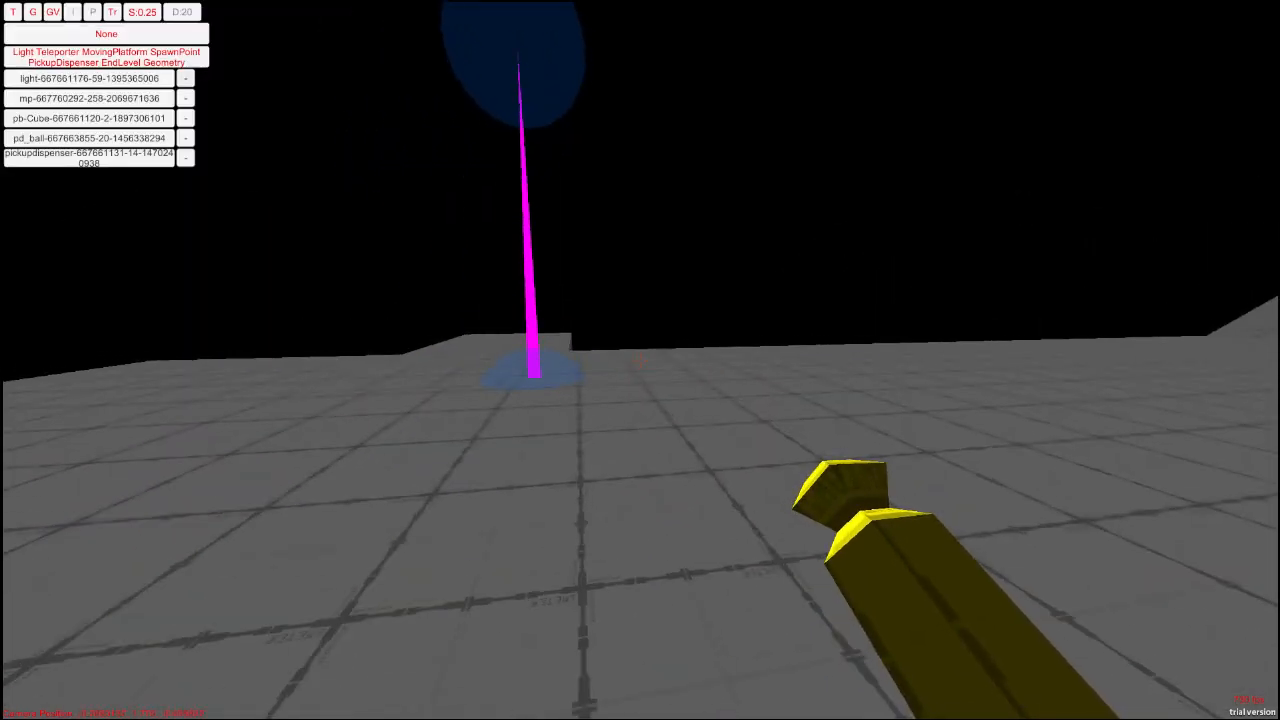
Step: Filter the object list to names containing p with the console command /search p
key("grave")
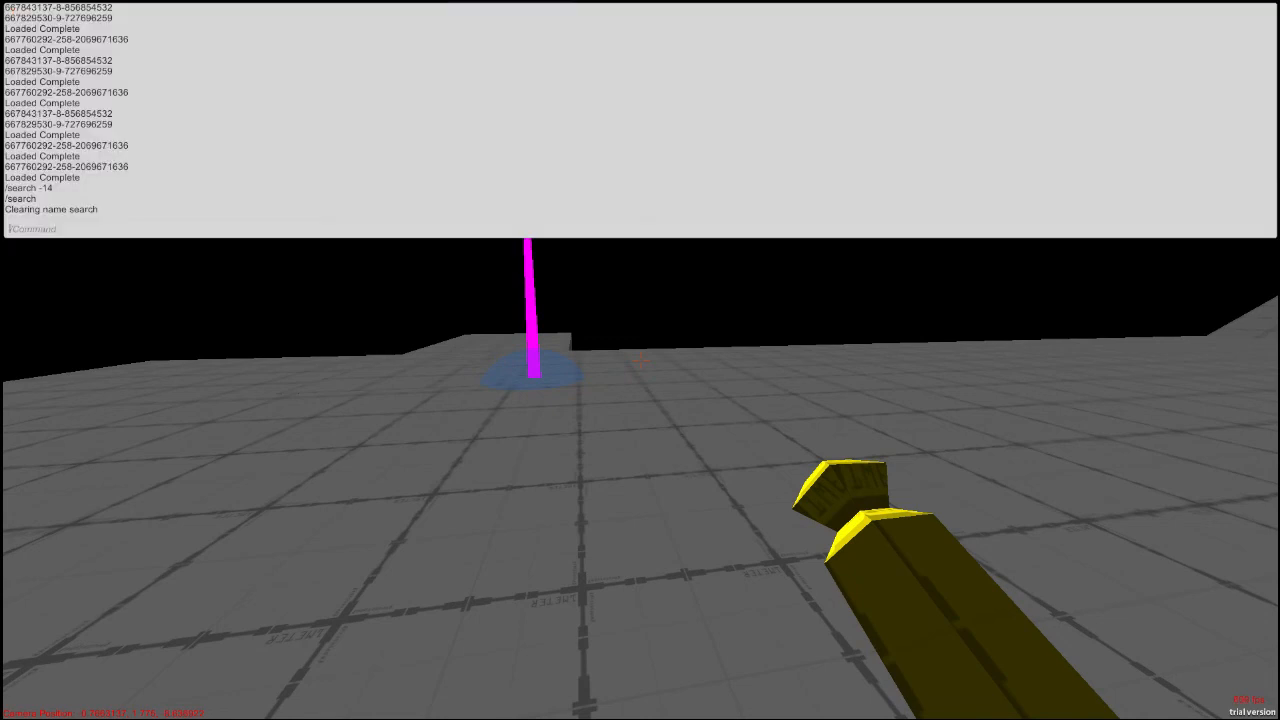
type("/search p")
key("Return")
key("grave")
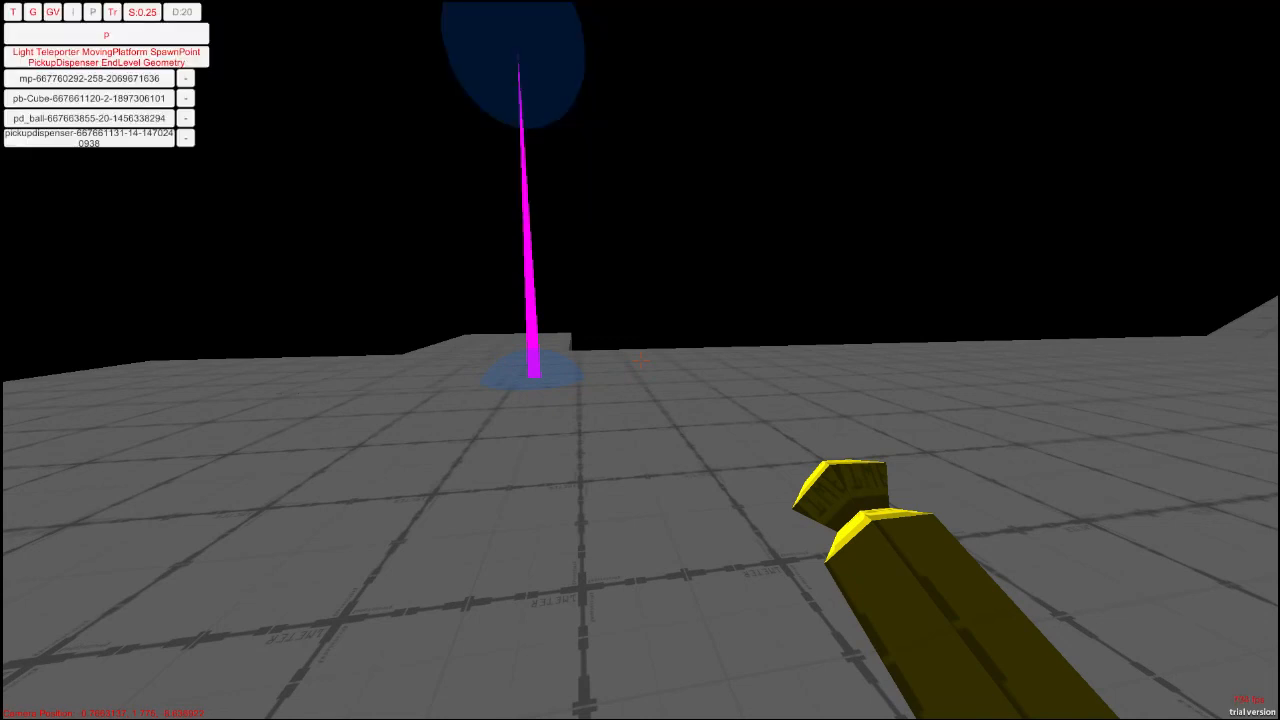
key("grave")
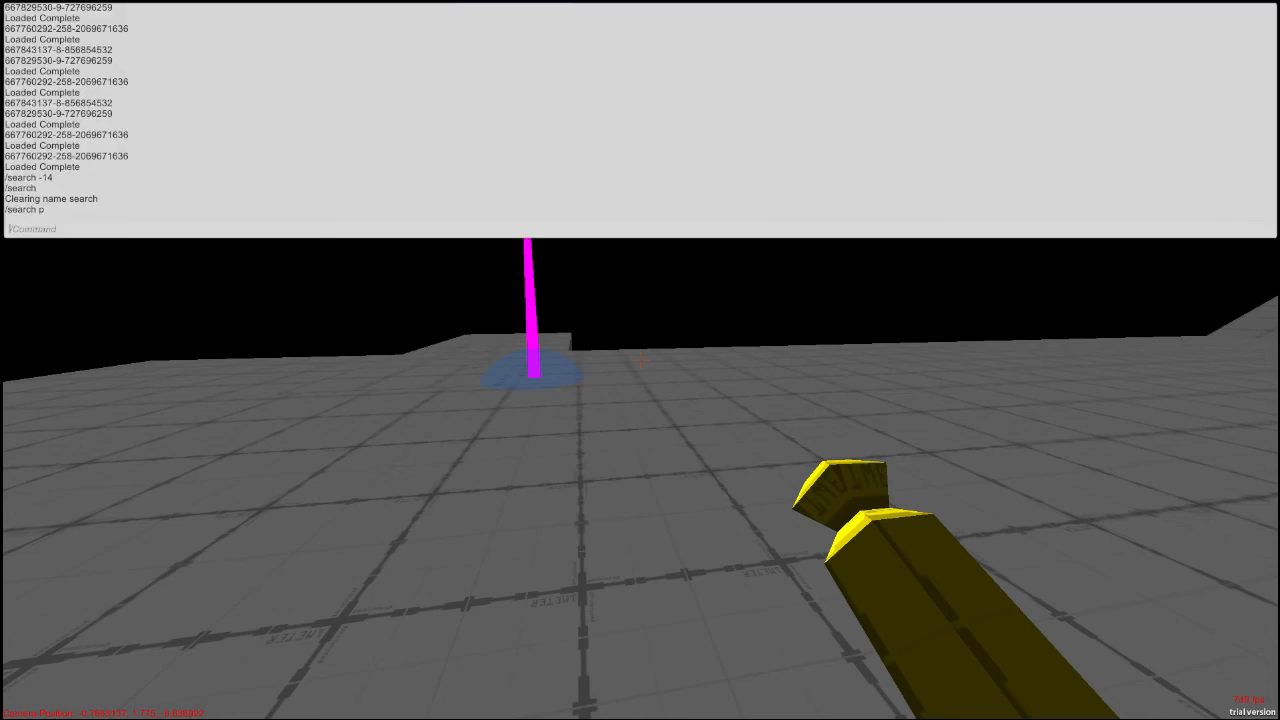
key("grave")
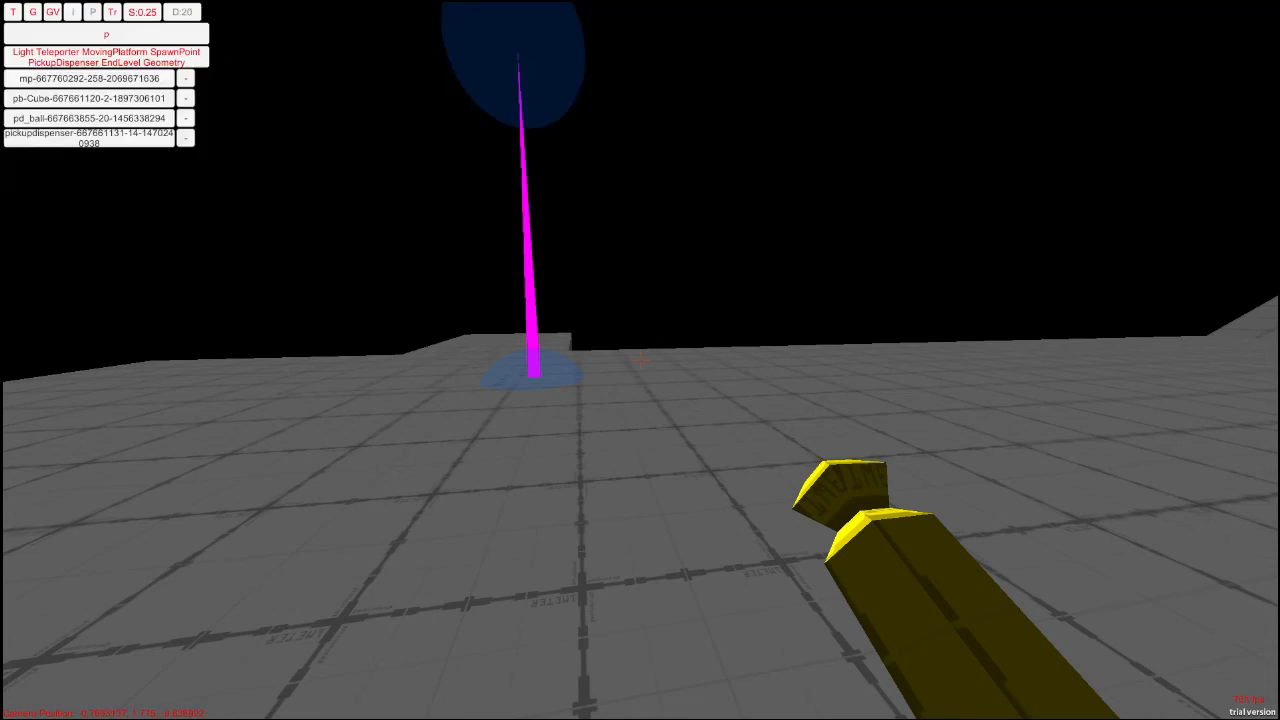
key("grave")
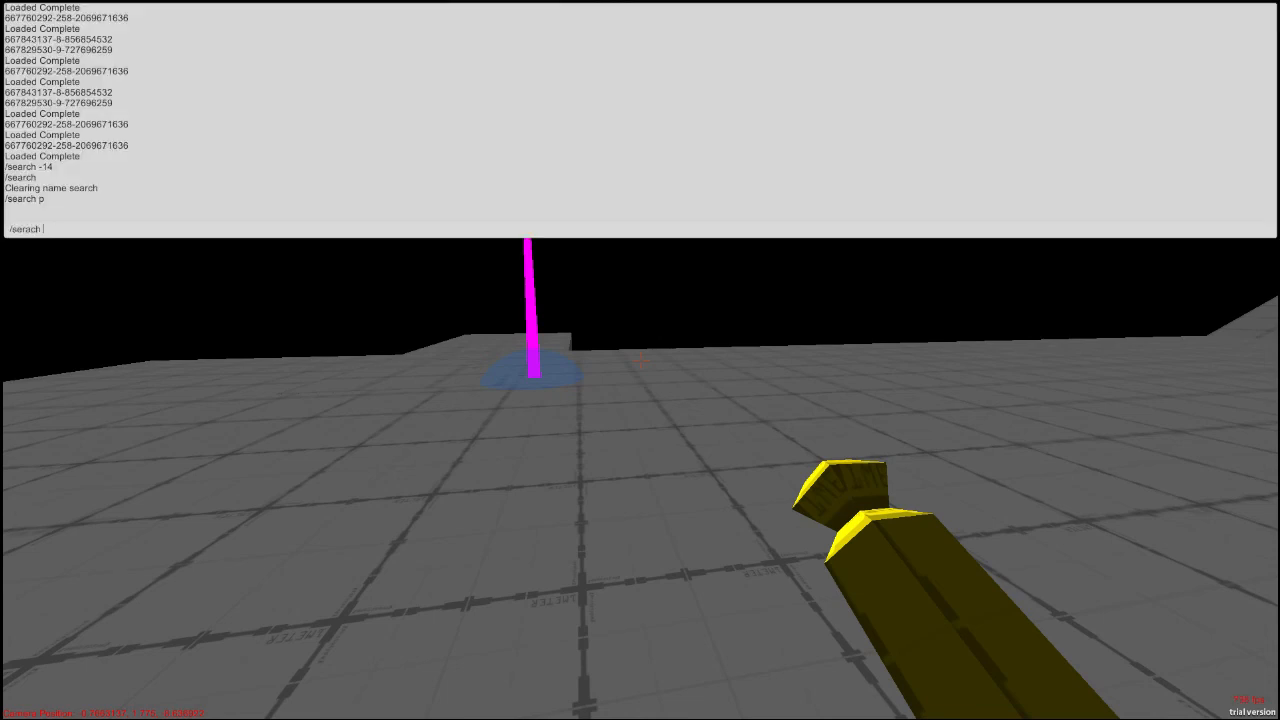
key("grave")
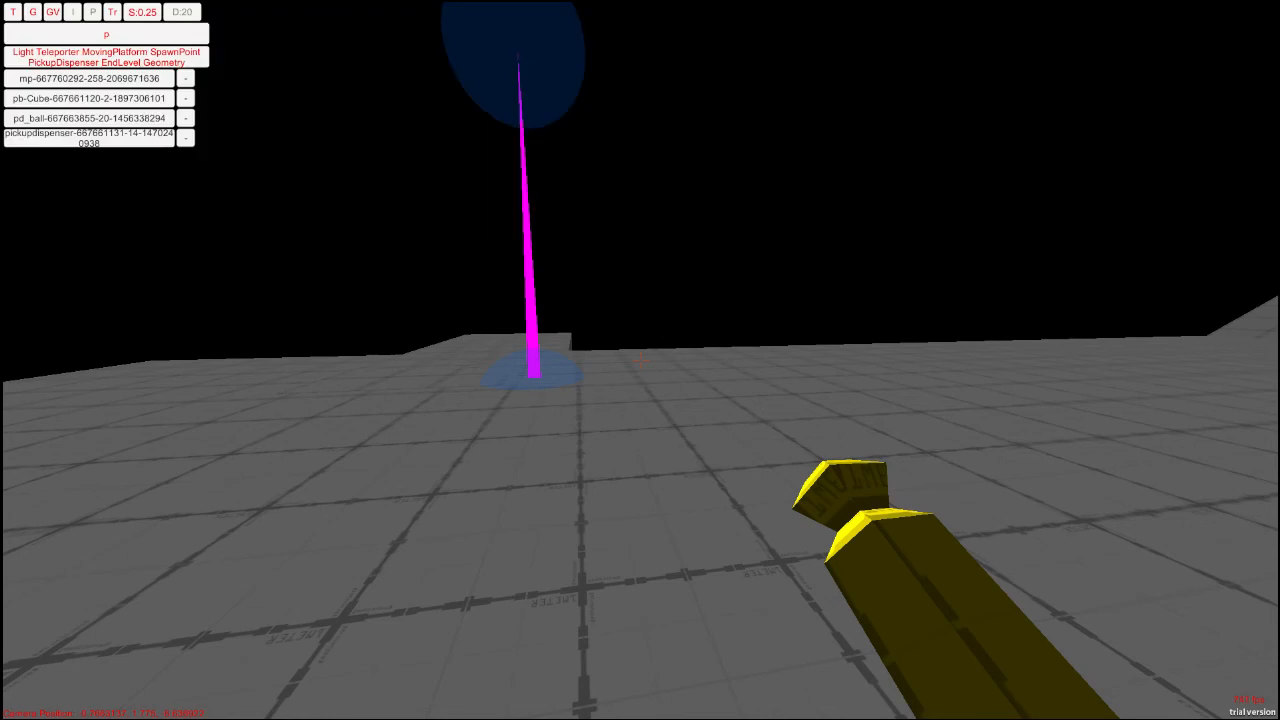
Step: Filter the object list by the two name terms p and -2 with the console command /search p -2
key("grave")
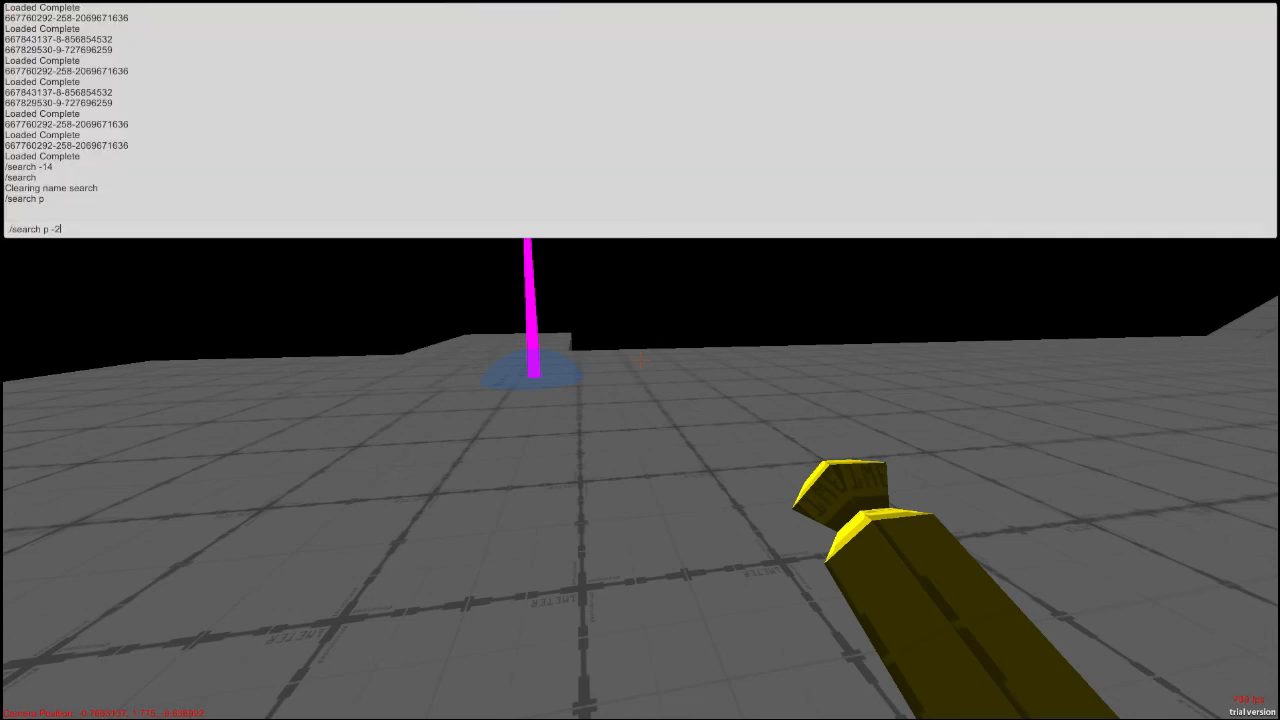
key("Return")
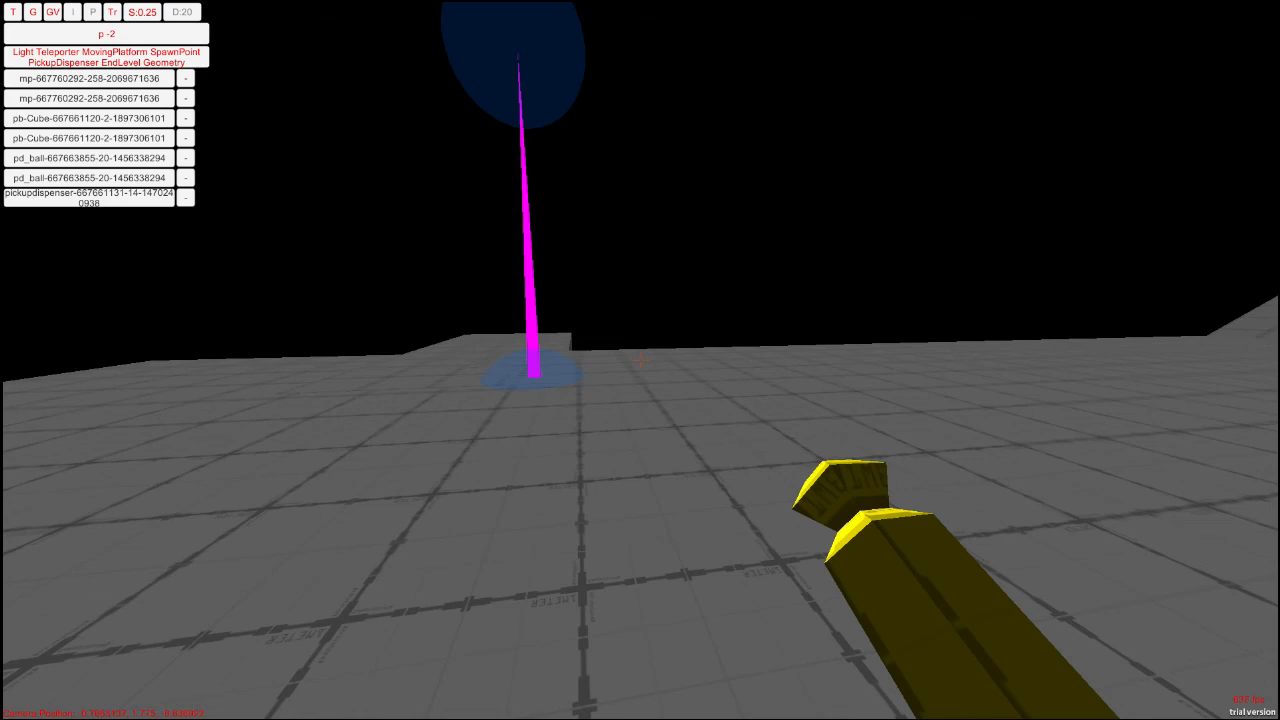
Step: Walk back and forth between the pickup dispensers and the magenta beam, examining the area alongside the filtered object list
key("a")
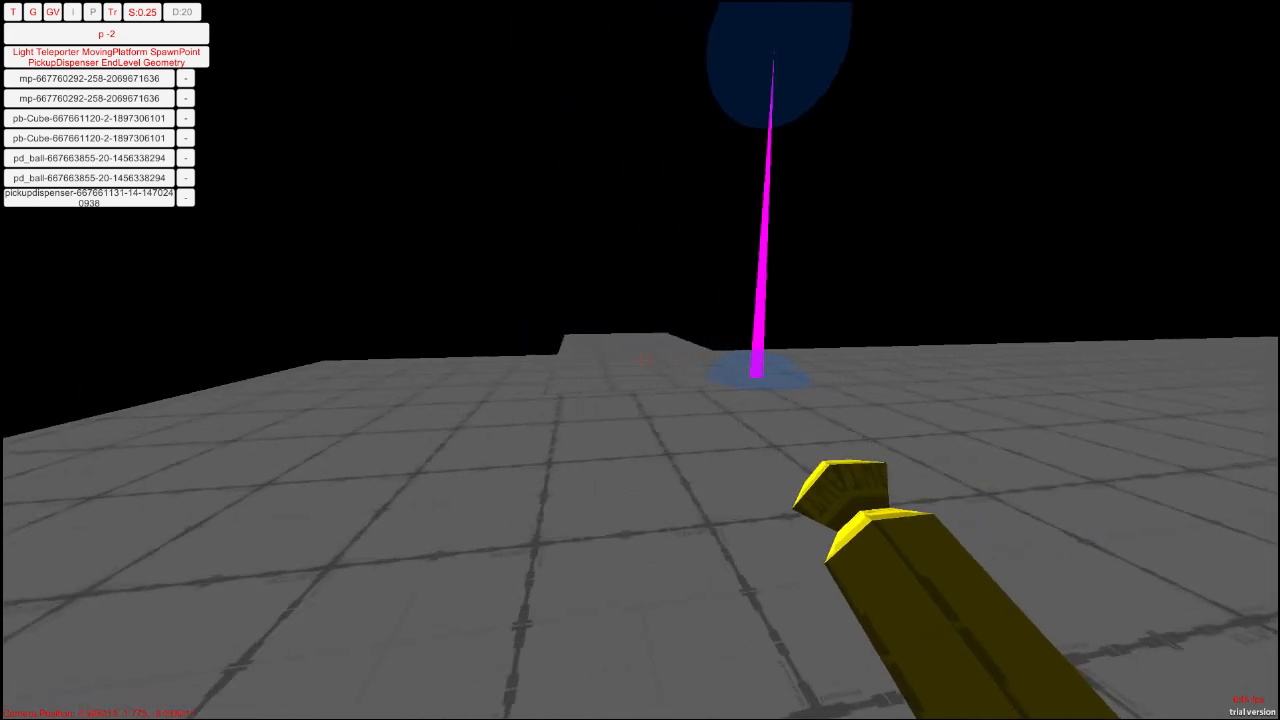
key("s")
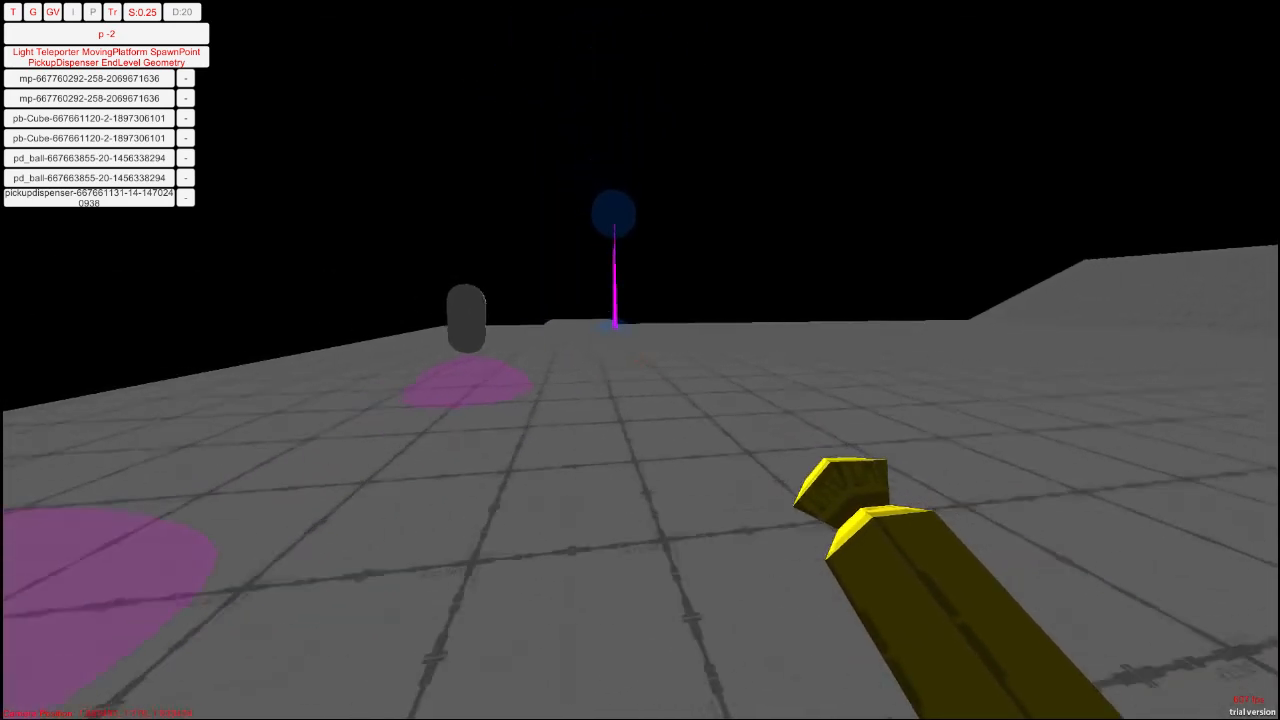
key("a")
key("w")
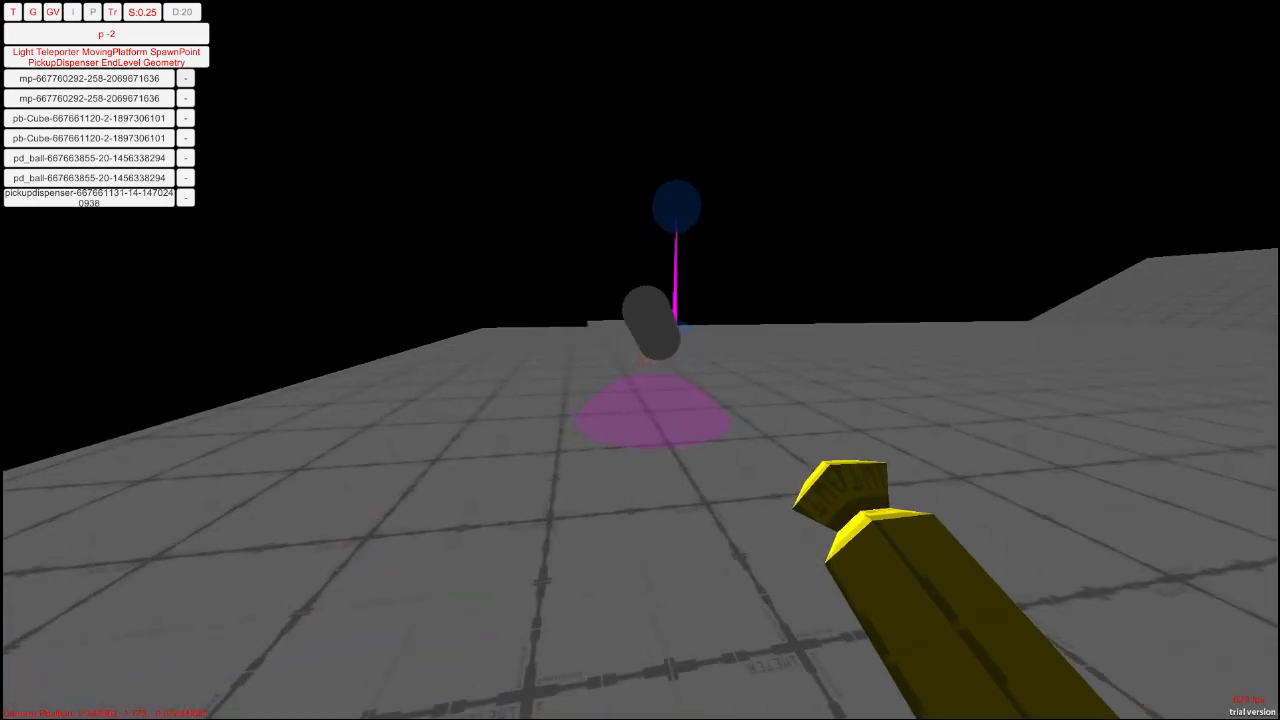
key("w")
key("w")
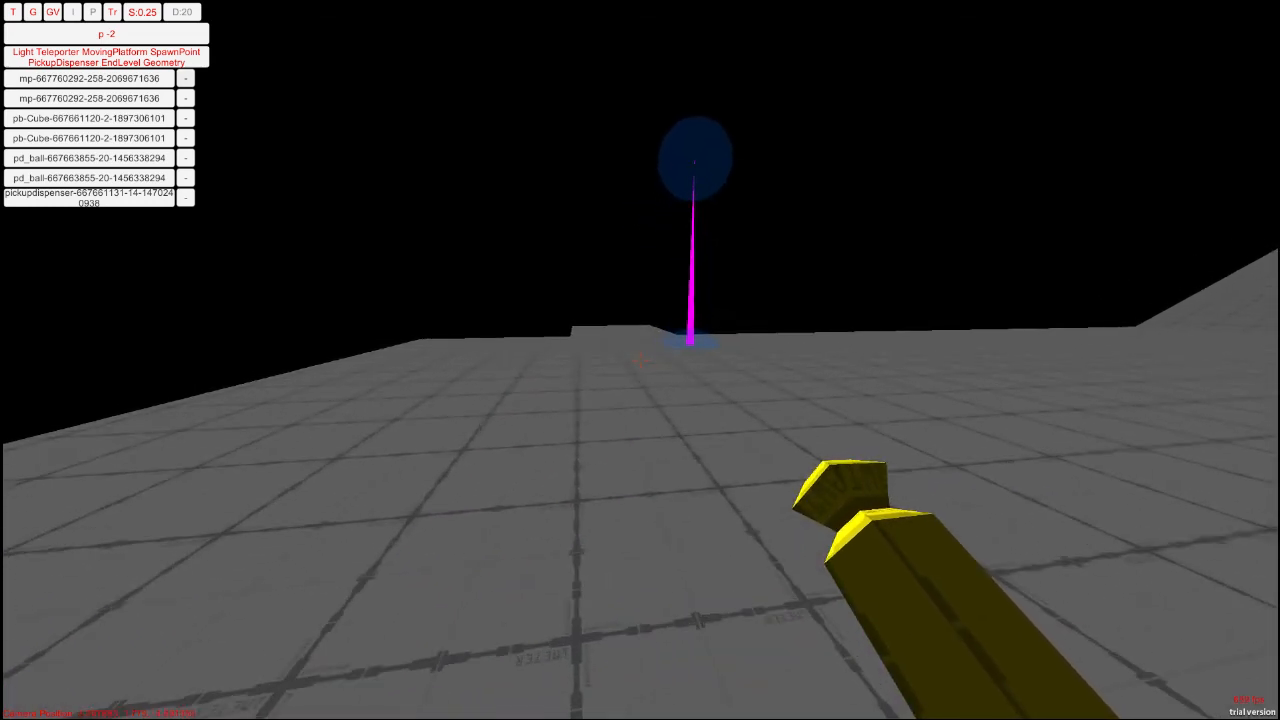
key("d")
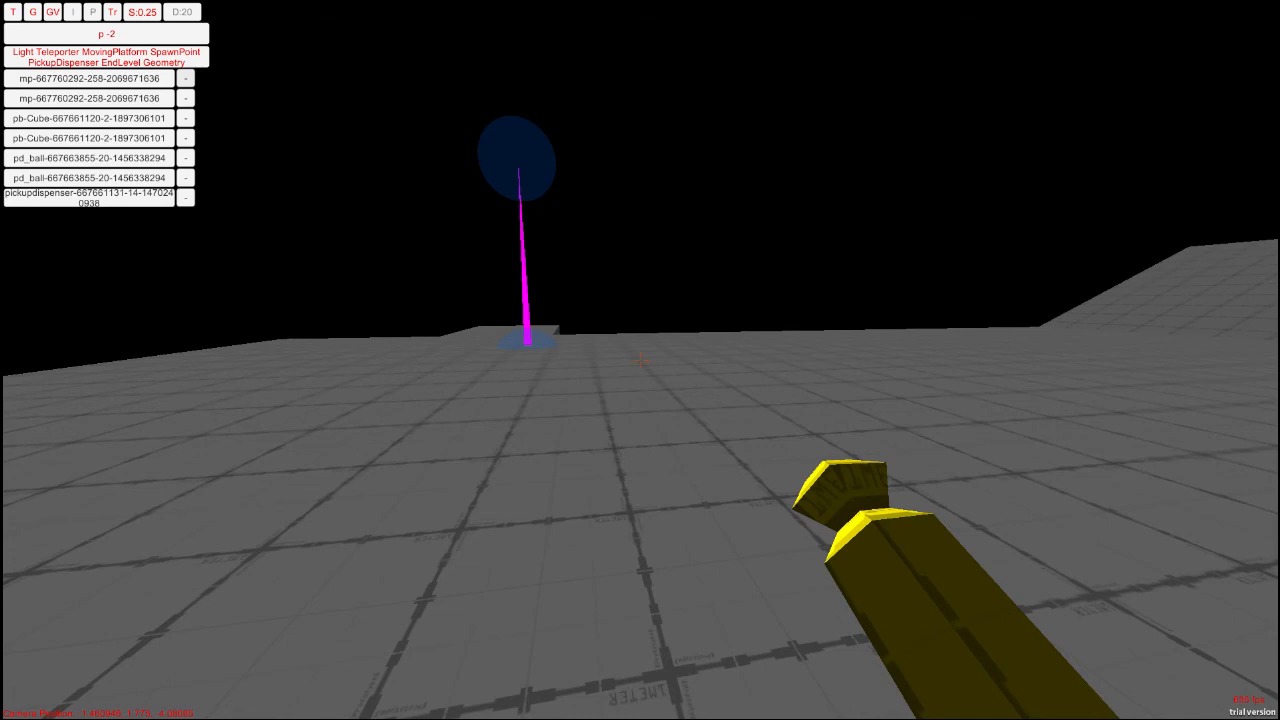
key("s")
key("a")
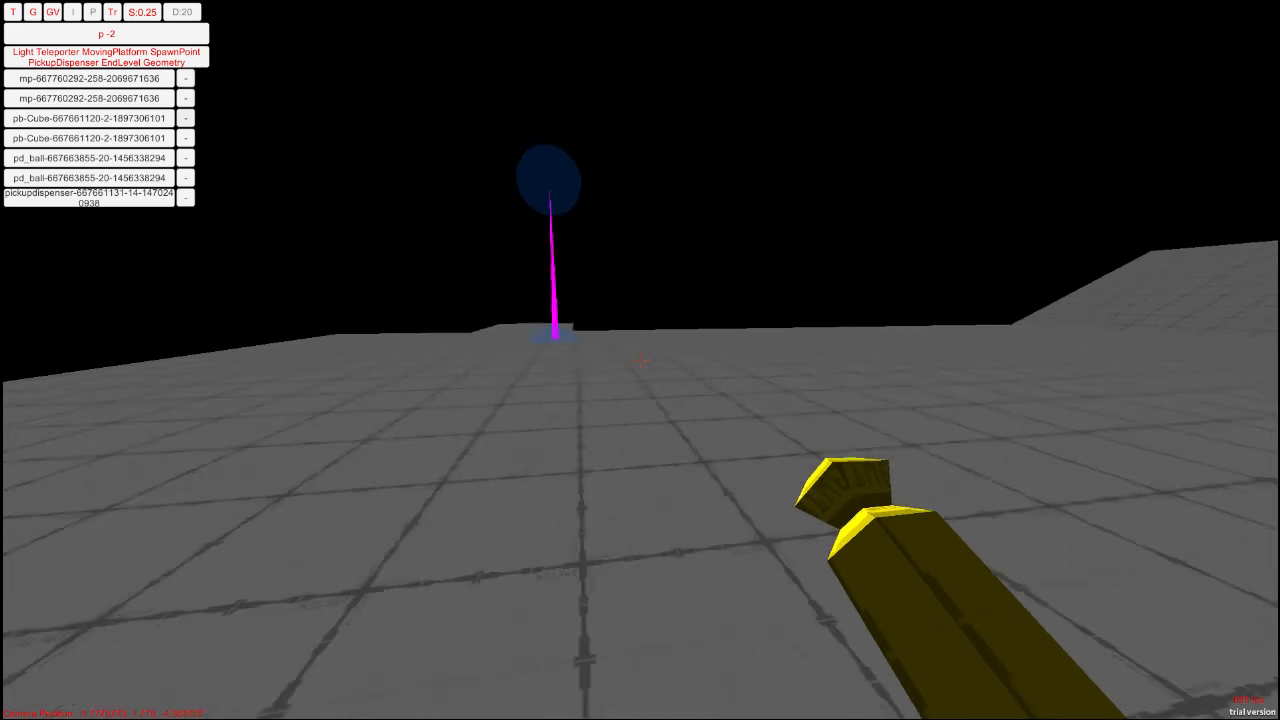
key("w")
key("w")
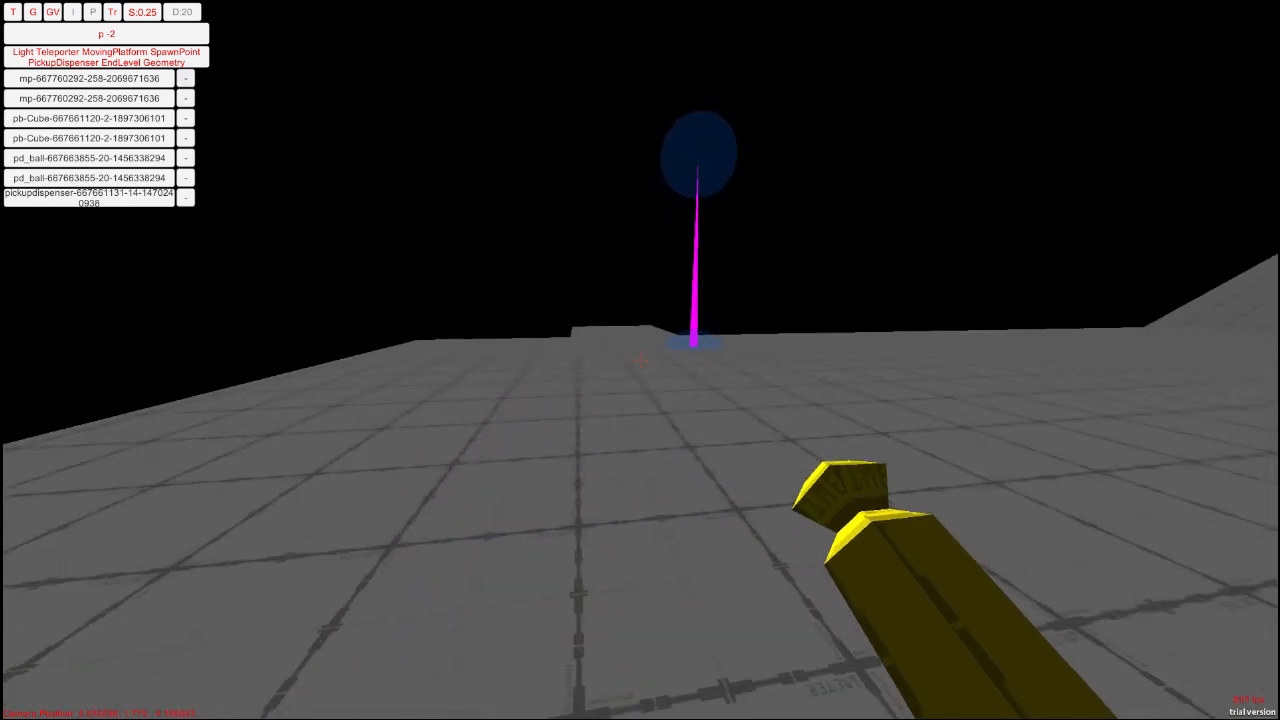
key("s")
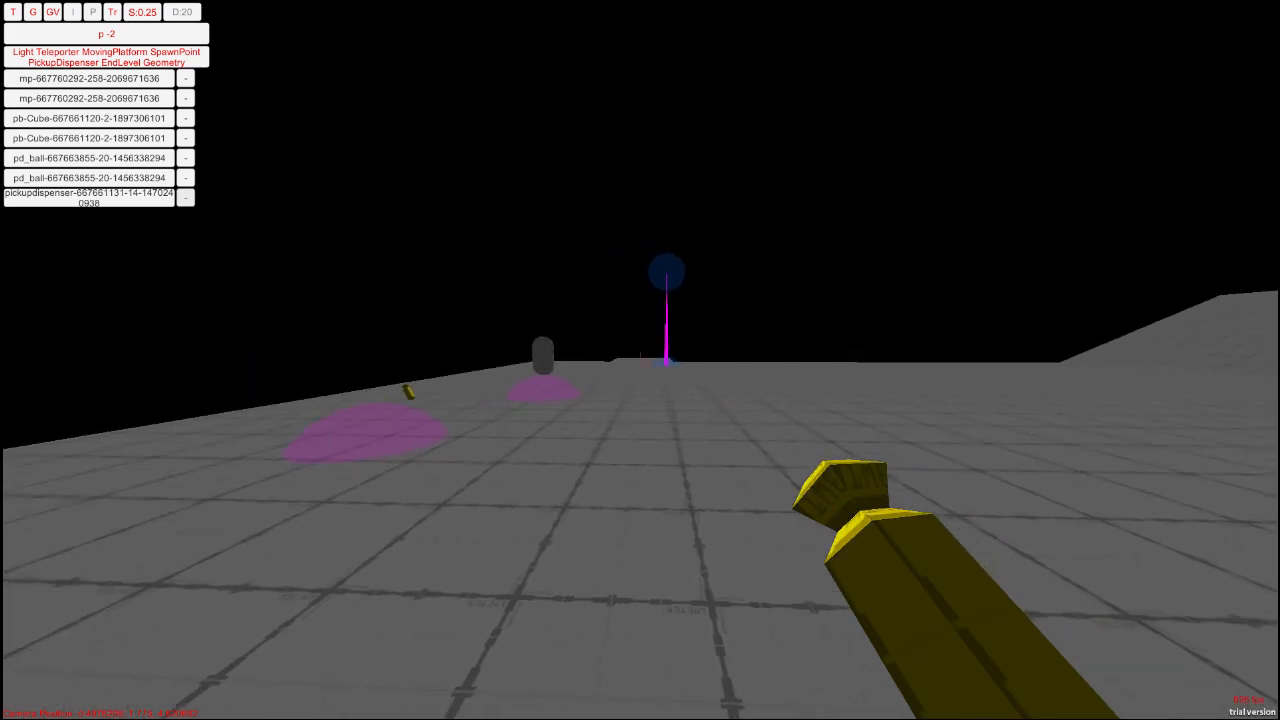
Step: Walk away from the pickup dispensers and up the slope, examining how the object list responds to the distance filter of 20
key("w")
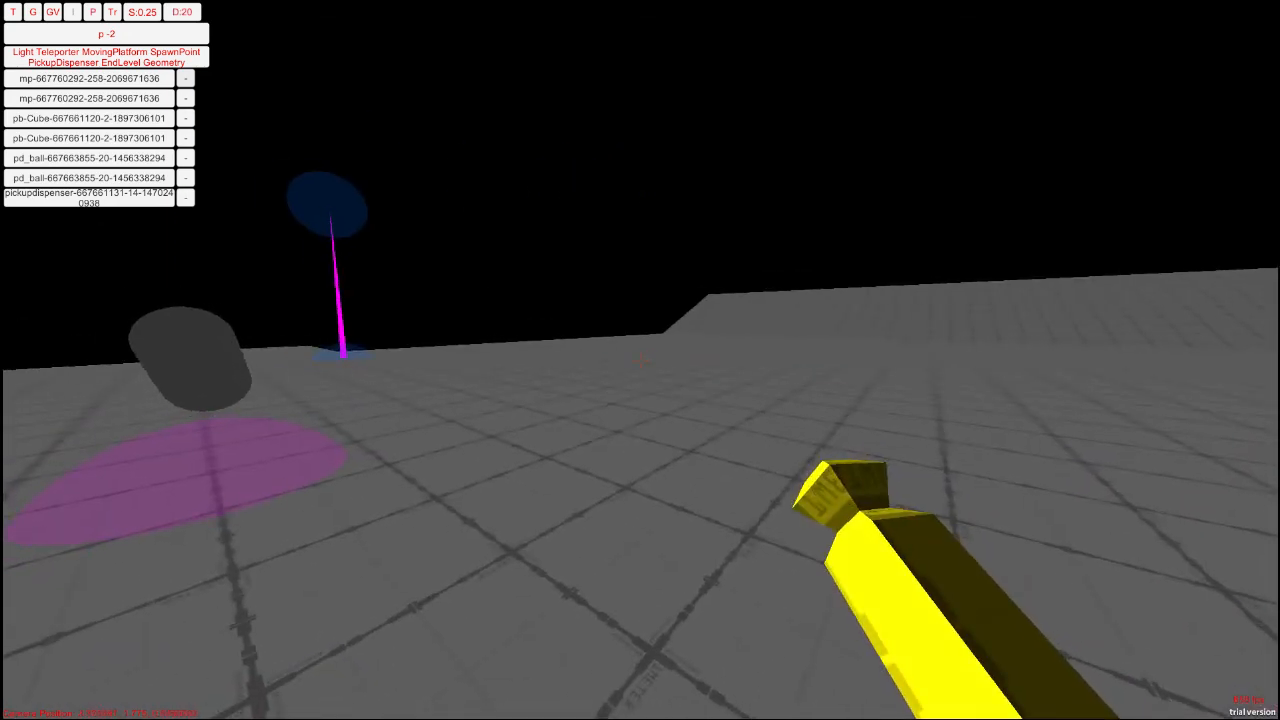
key("w")
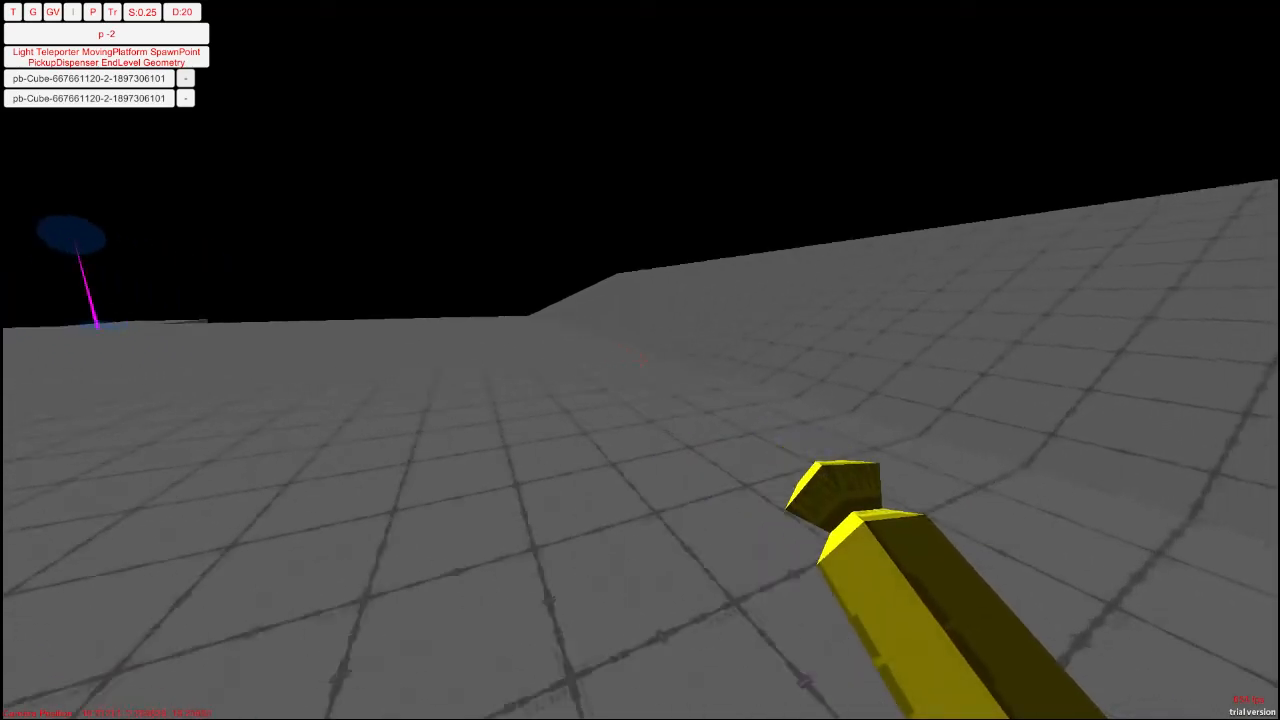
key("d")
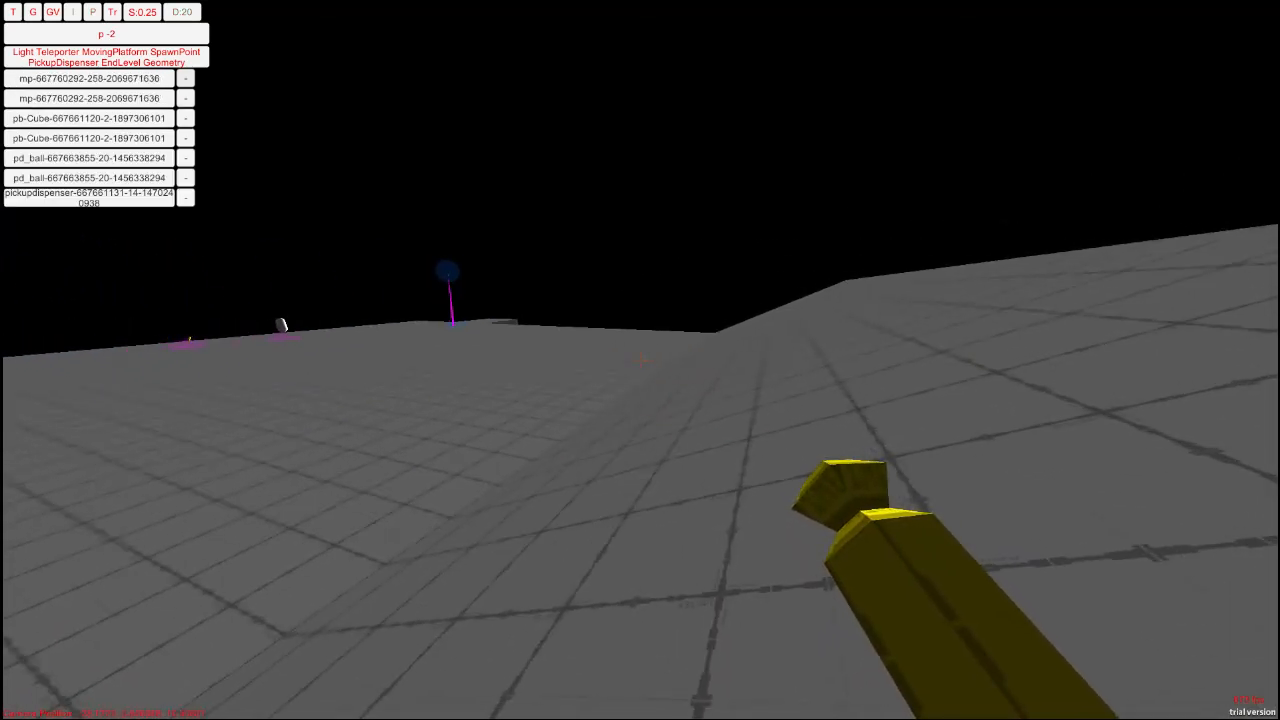
key("w")
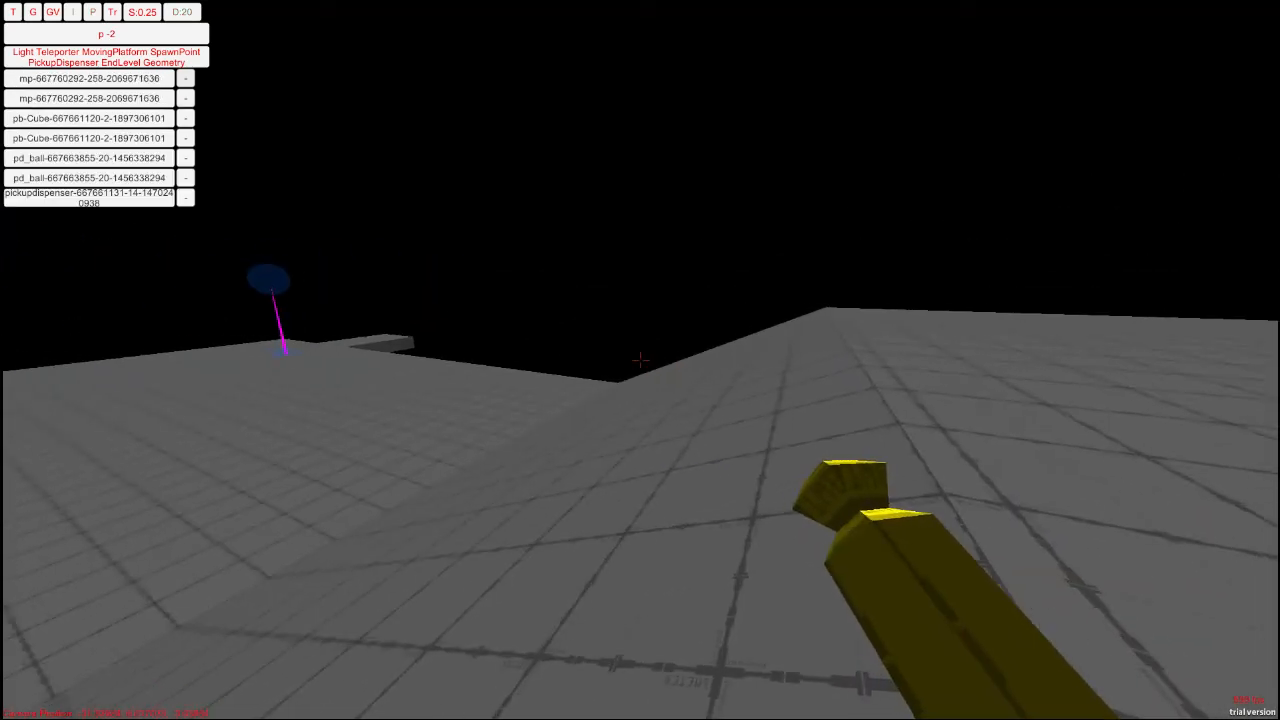